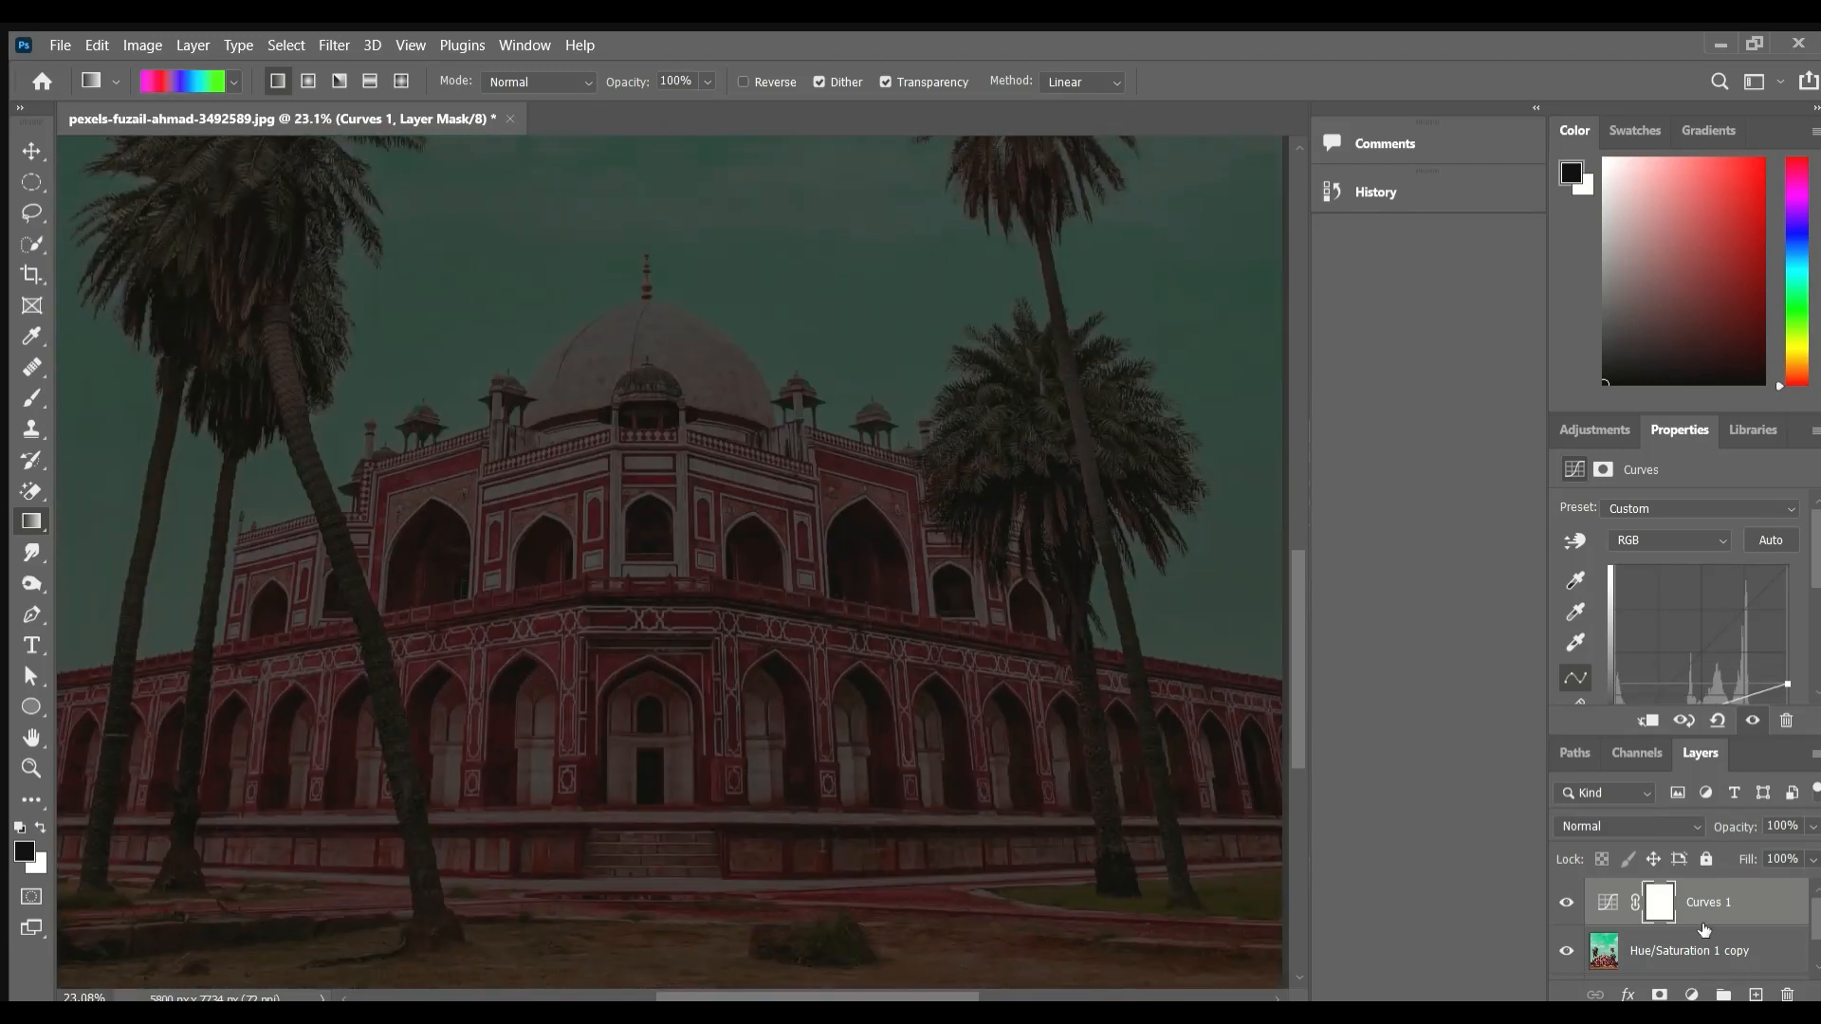
Quick-select the dark arched openings of the building's upper storey on the Hue/Saturation 1 layer.
left_click(1726, 941)
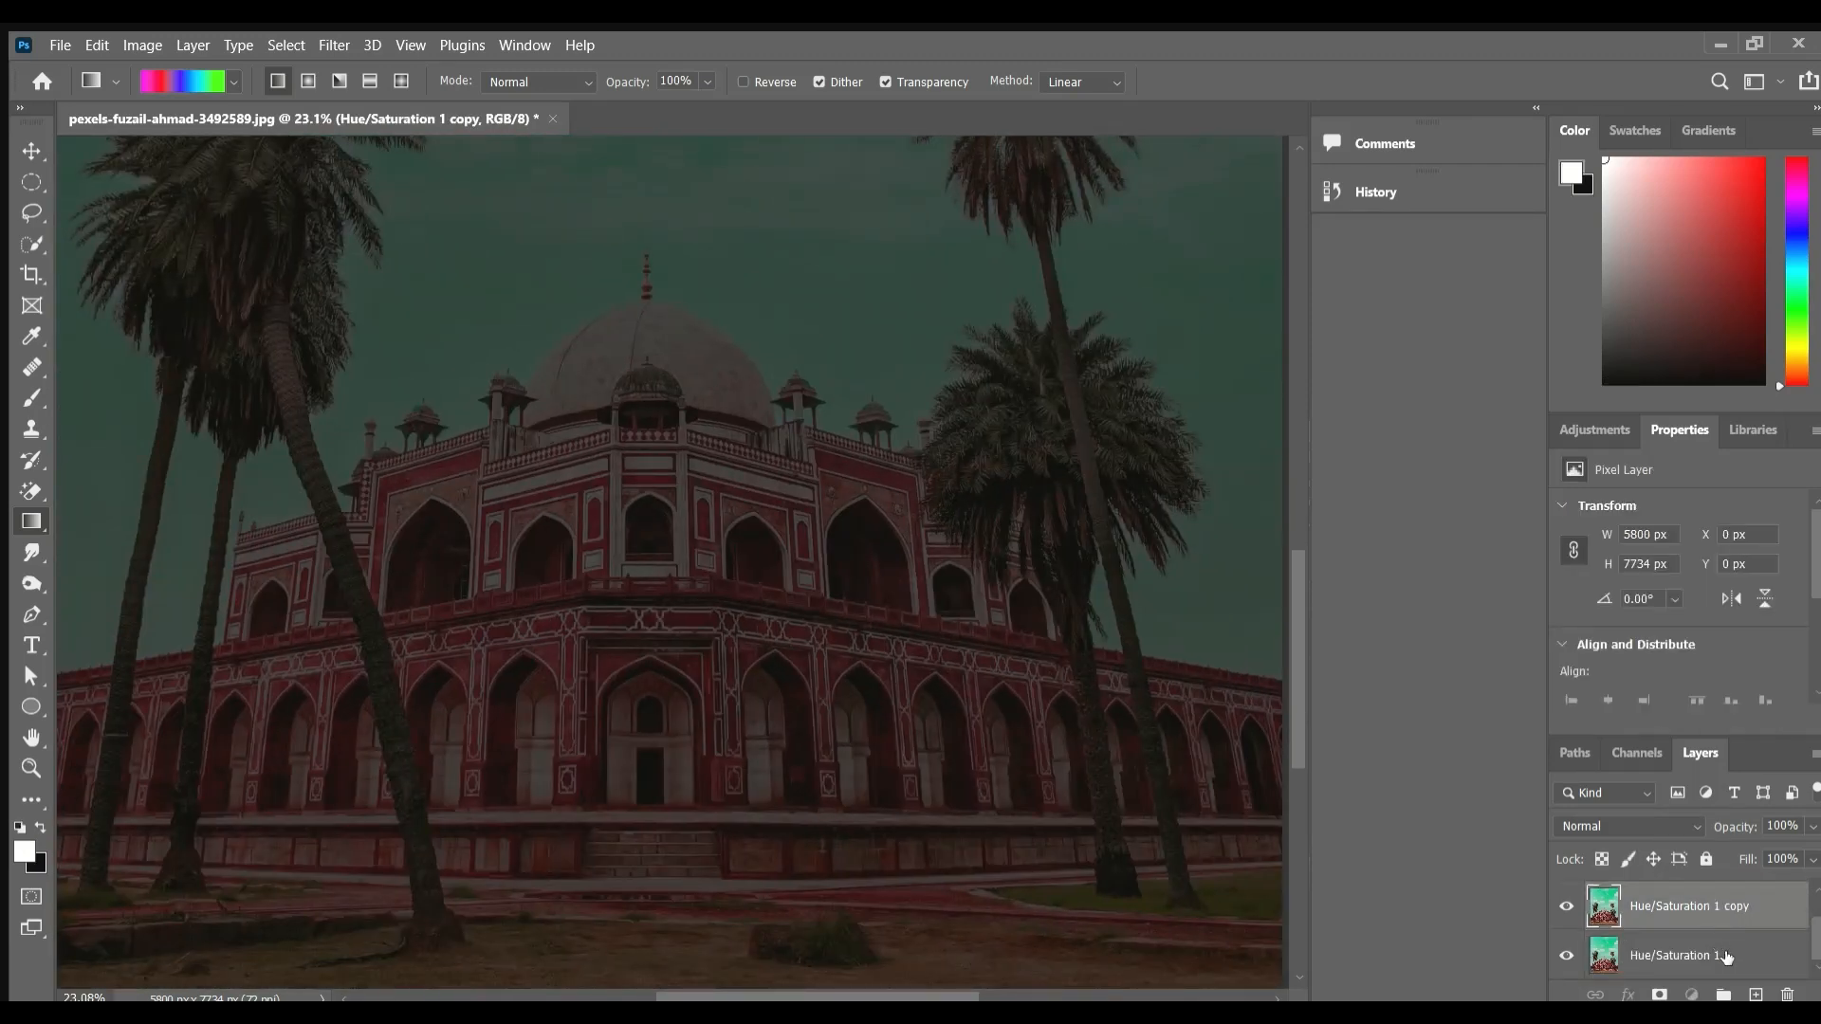
left_click(1726, 955)
key("w")
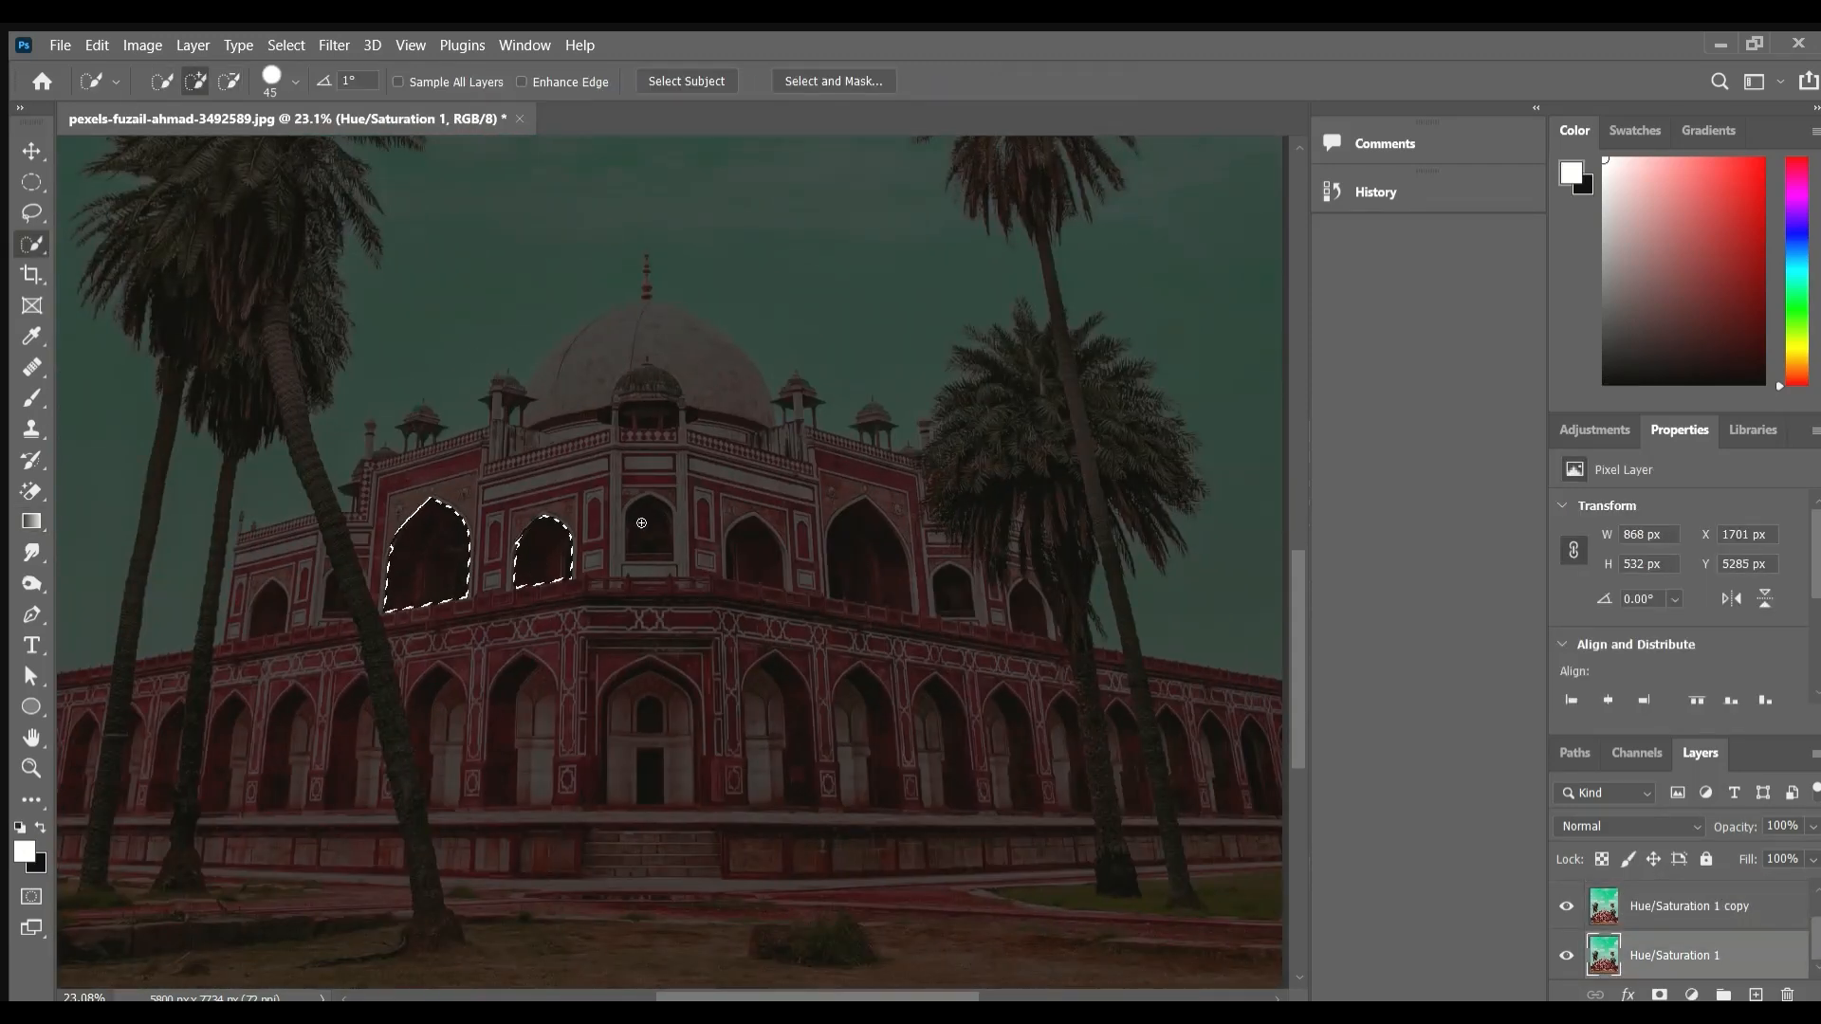
left_click(268, 605)
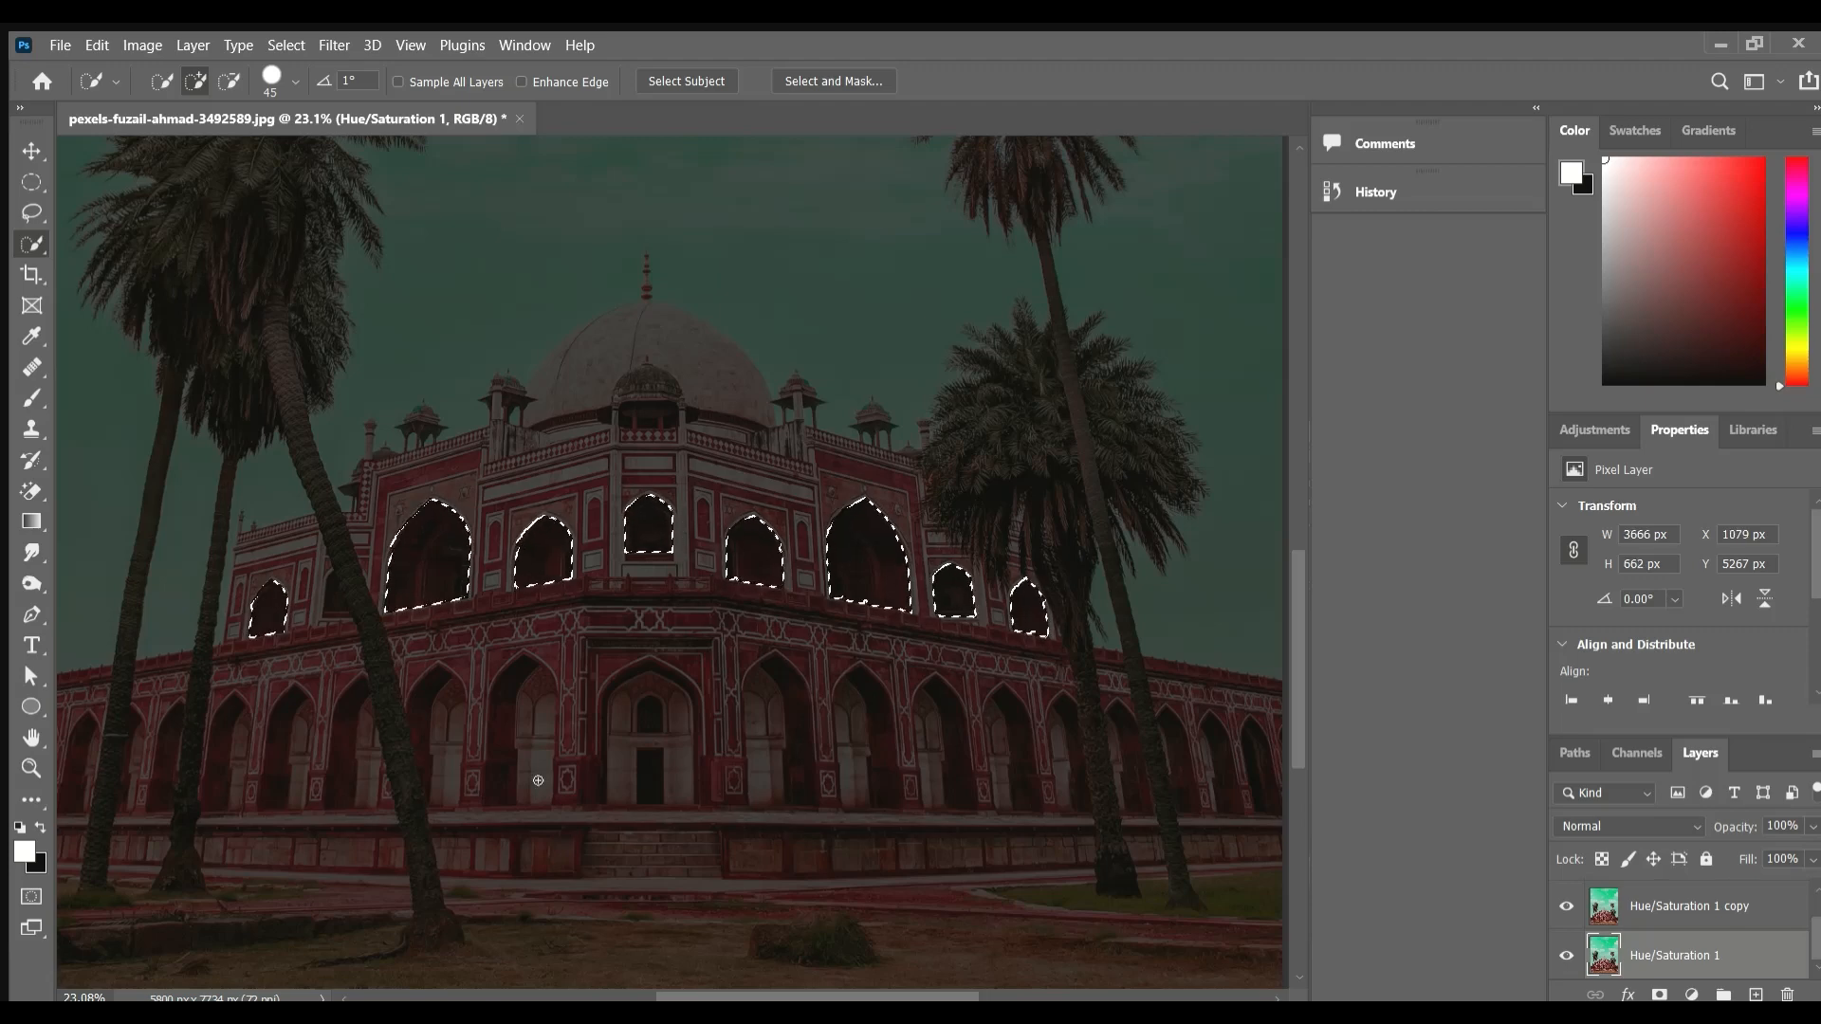
key("ctrl+z")
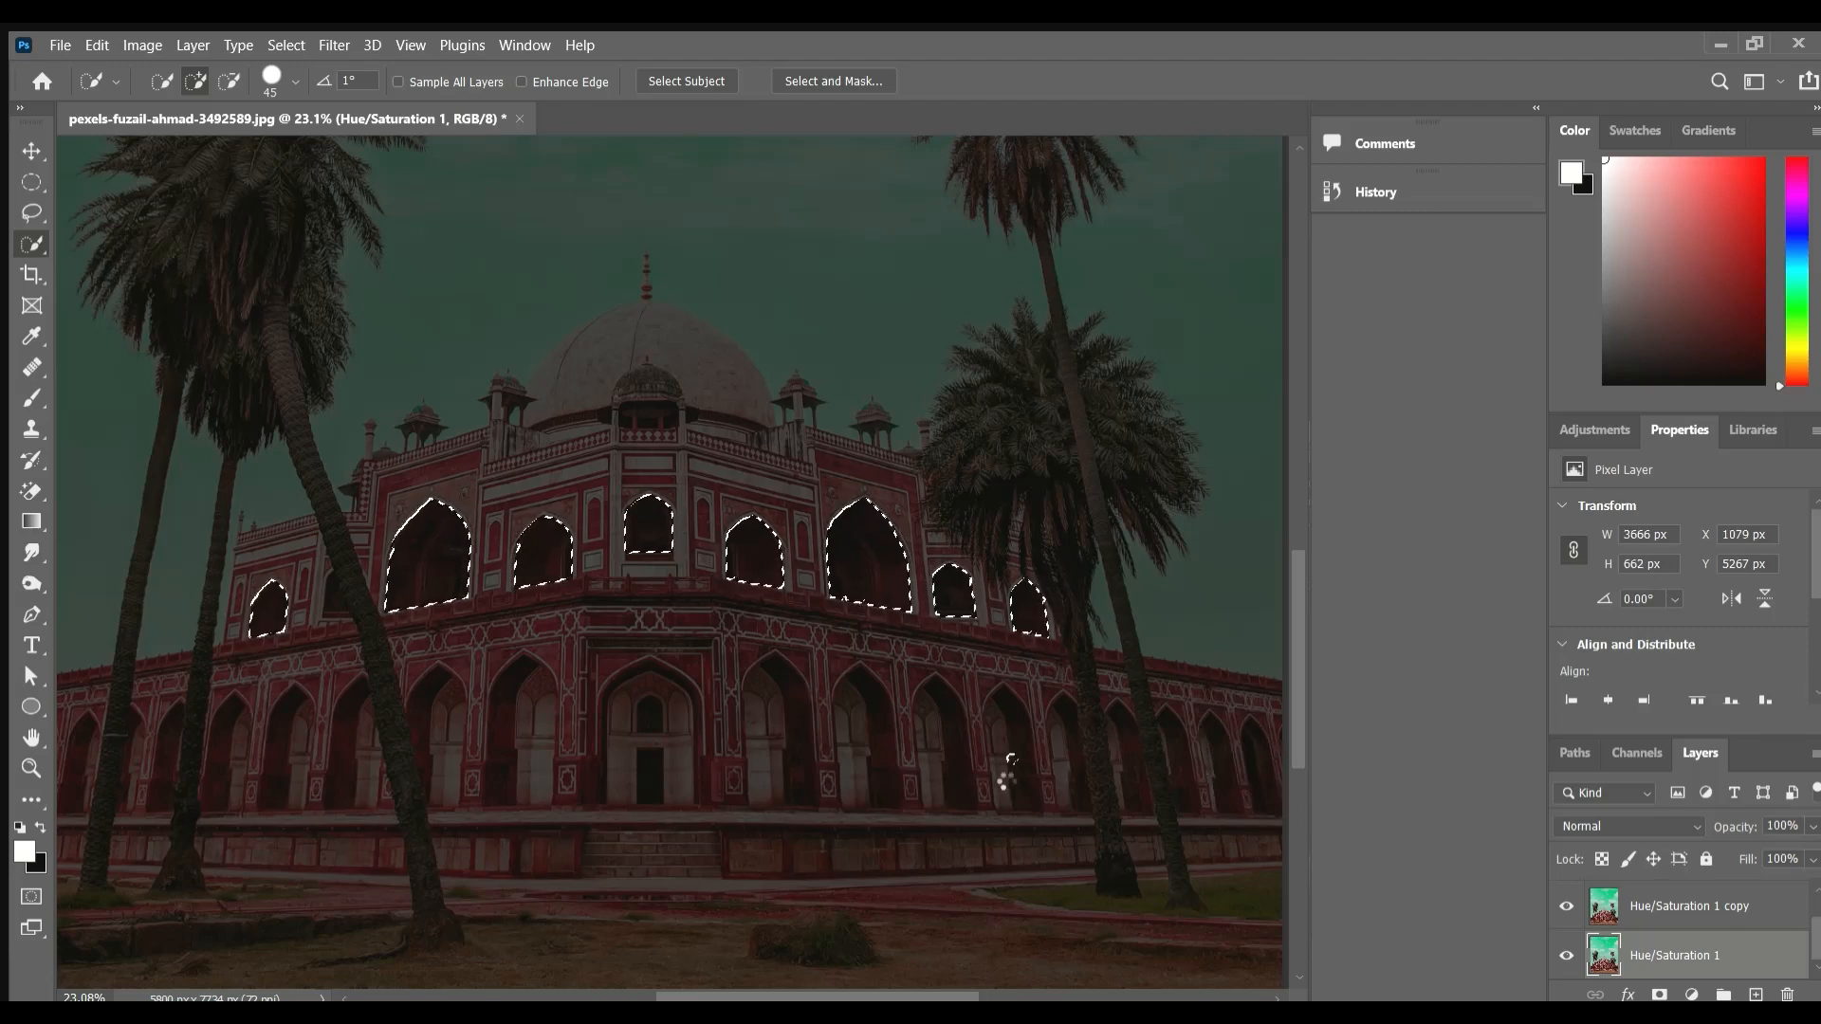
left_click(1007, 754)
left_click_drag(935, 721, 943, 754)
key("ctrl+z")
scroll(952, 754, "up", 10)
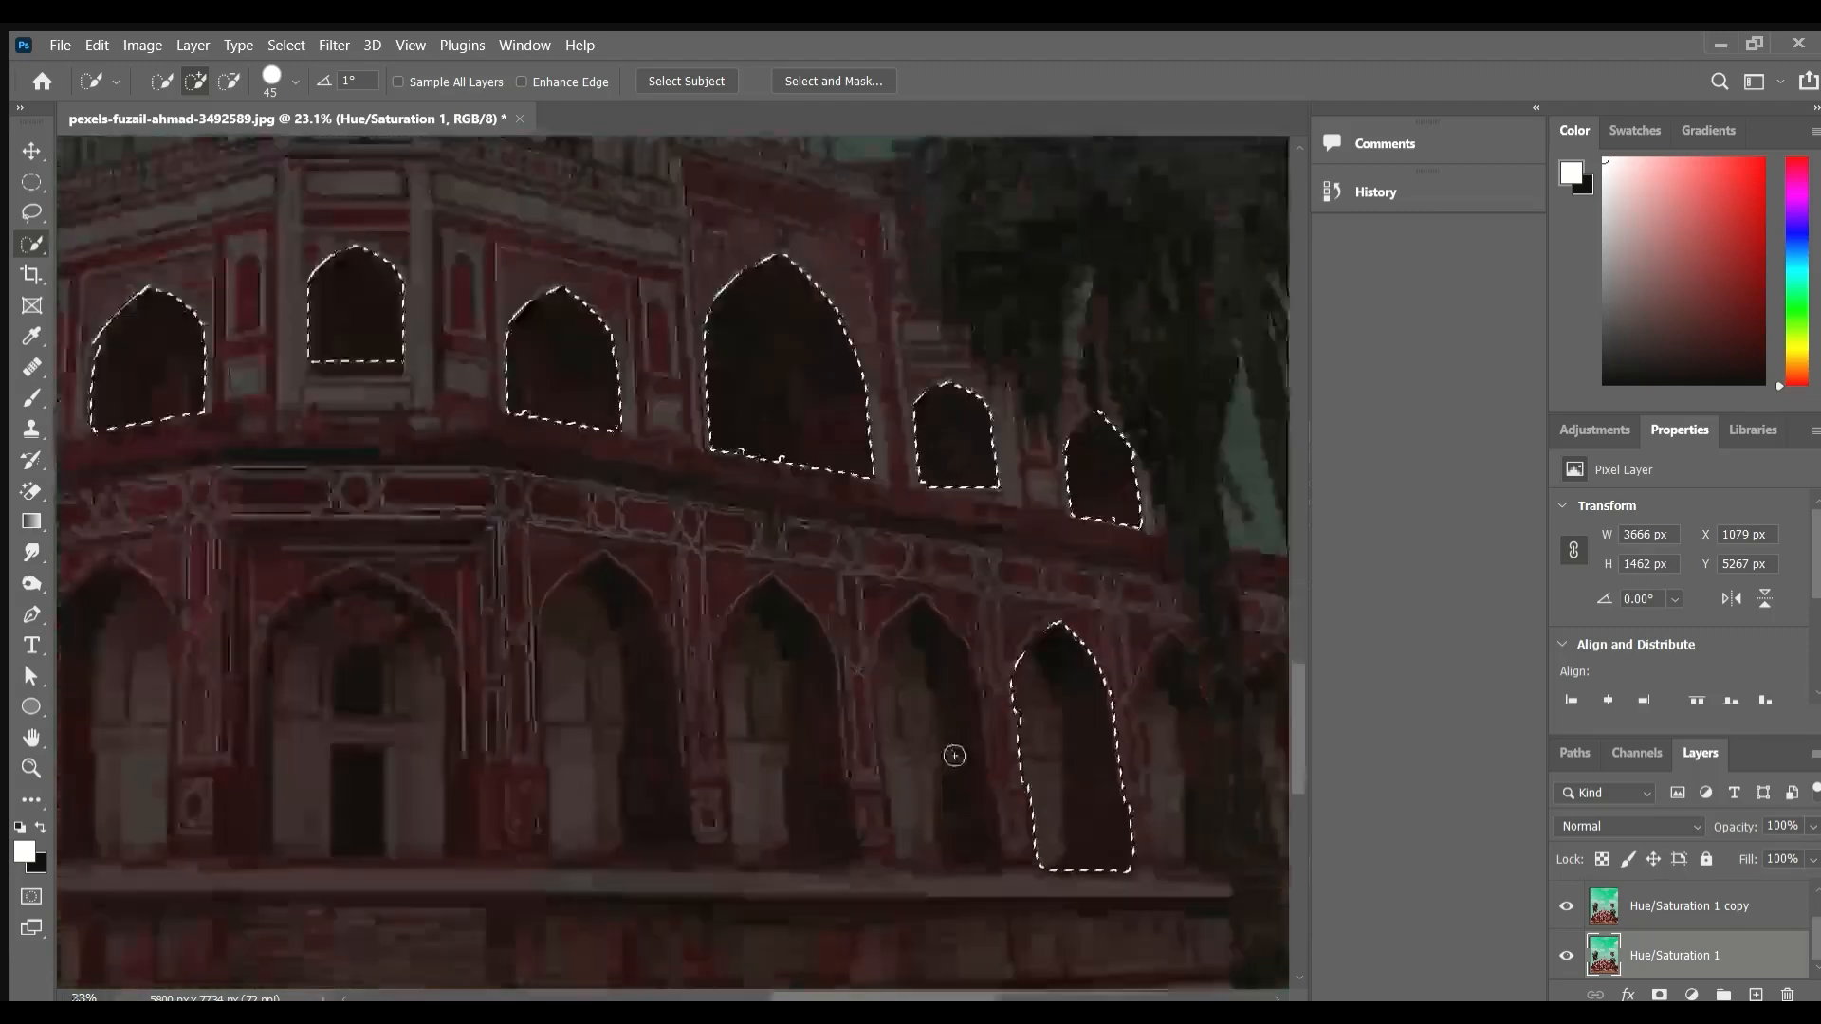
left_click(841, 583)
left_click(885, 556)
key("ctrl+z")
key("ctrl+z")
key("ctrl+z")
key("ctrl+z")
key("ctrl+z")
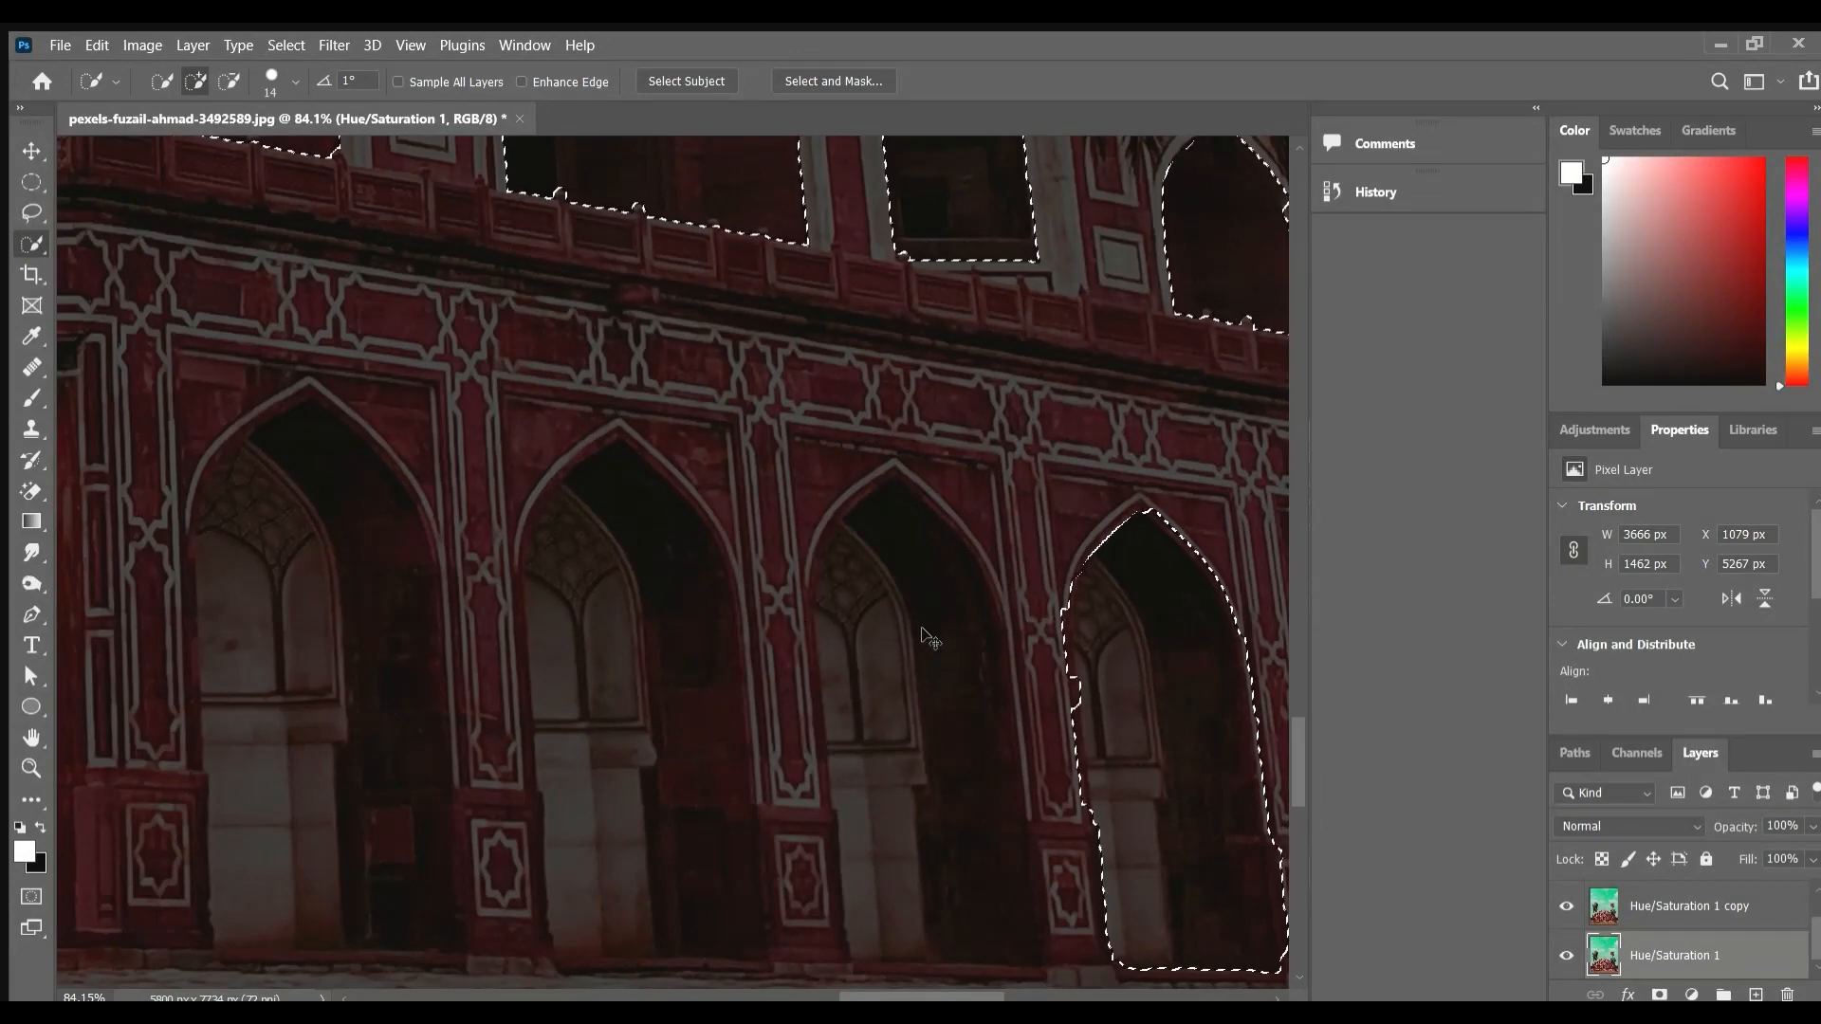
Add the upper-storey arch partly hidden behind the slanting palm to the selection, leaving the trunk out.
scroll(931, 635, "down", 10)
left_click_drag(775, 686, 944, 729)
left_click(386, 561)
left_click(469, 537)
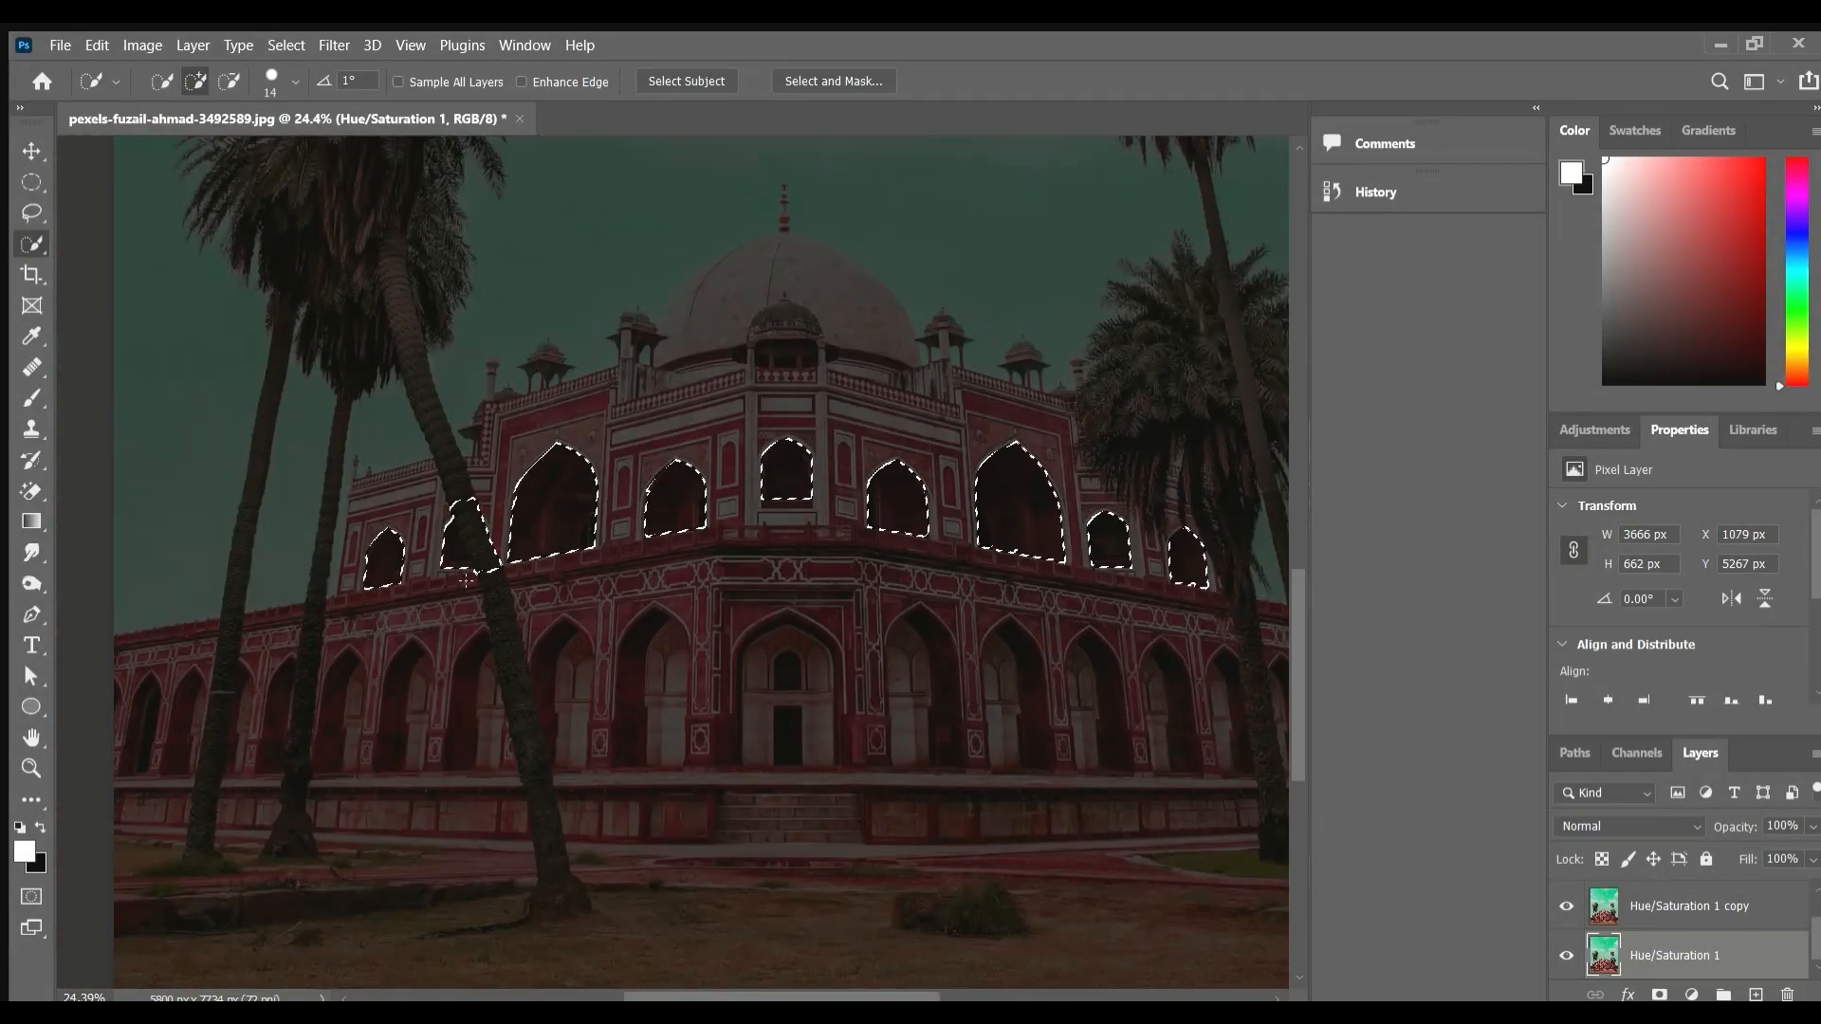
scroll(513, 601, "up", 10)
mouse_move(384, 342)
left_mouse_down()
mouse_move(447, 497)
mouse_move(378, 379)
left_mouse_up()
scroll(379, 379, "down", 3)
Add the dark balcony openings beneath the small central dome to the selection.
left_click_drag(521, 507, 561, 638)
scroll(569, 529, "up", 5)
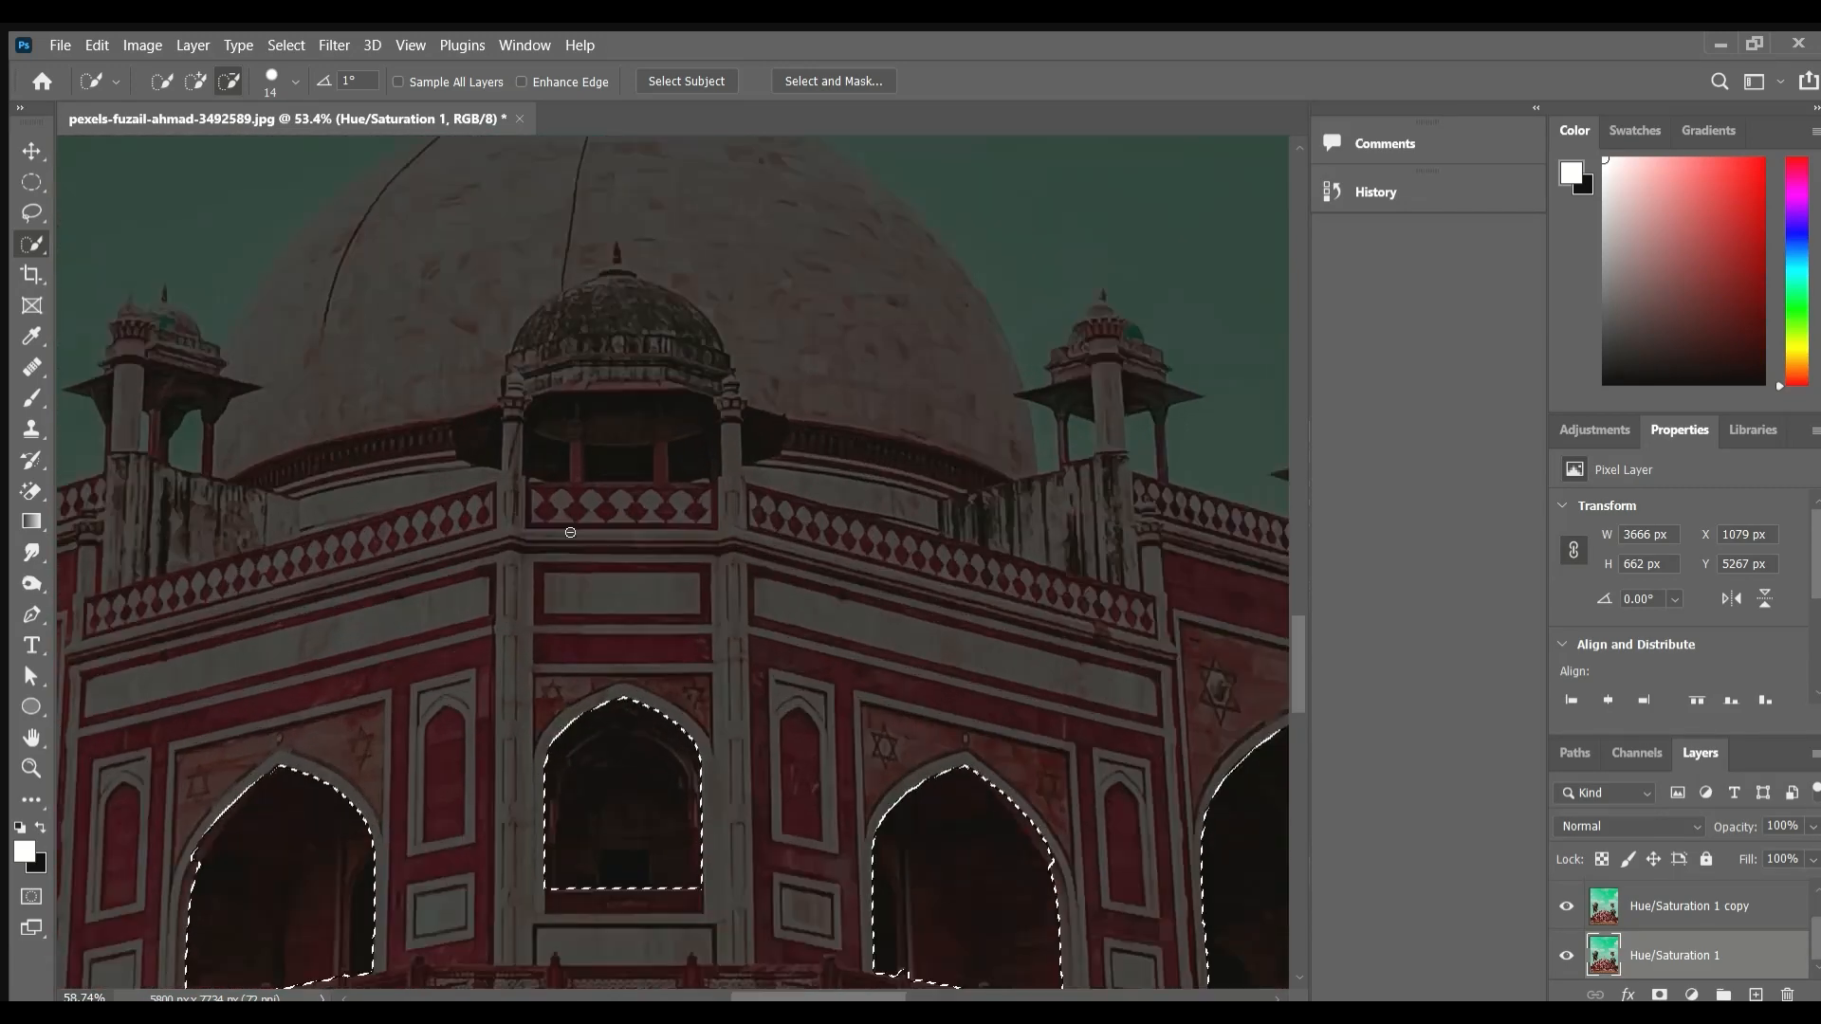
mouse_move(617, 318)
left_mouse_down()
mouse_move(518, 323)
mouse_move(917, 367)
mouse_move(926, 338)
mouse_move(523, 363)
left_mouse_up()
Subtract the pillars and the railing edge from the balcony selection with a 7 px Quick Selection brush.
left_click(229, 81)
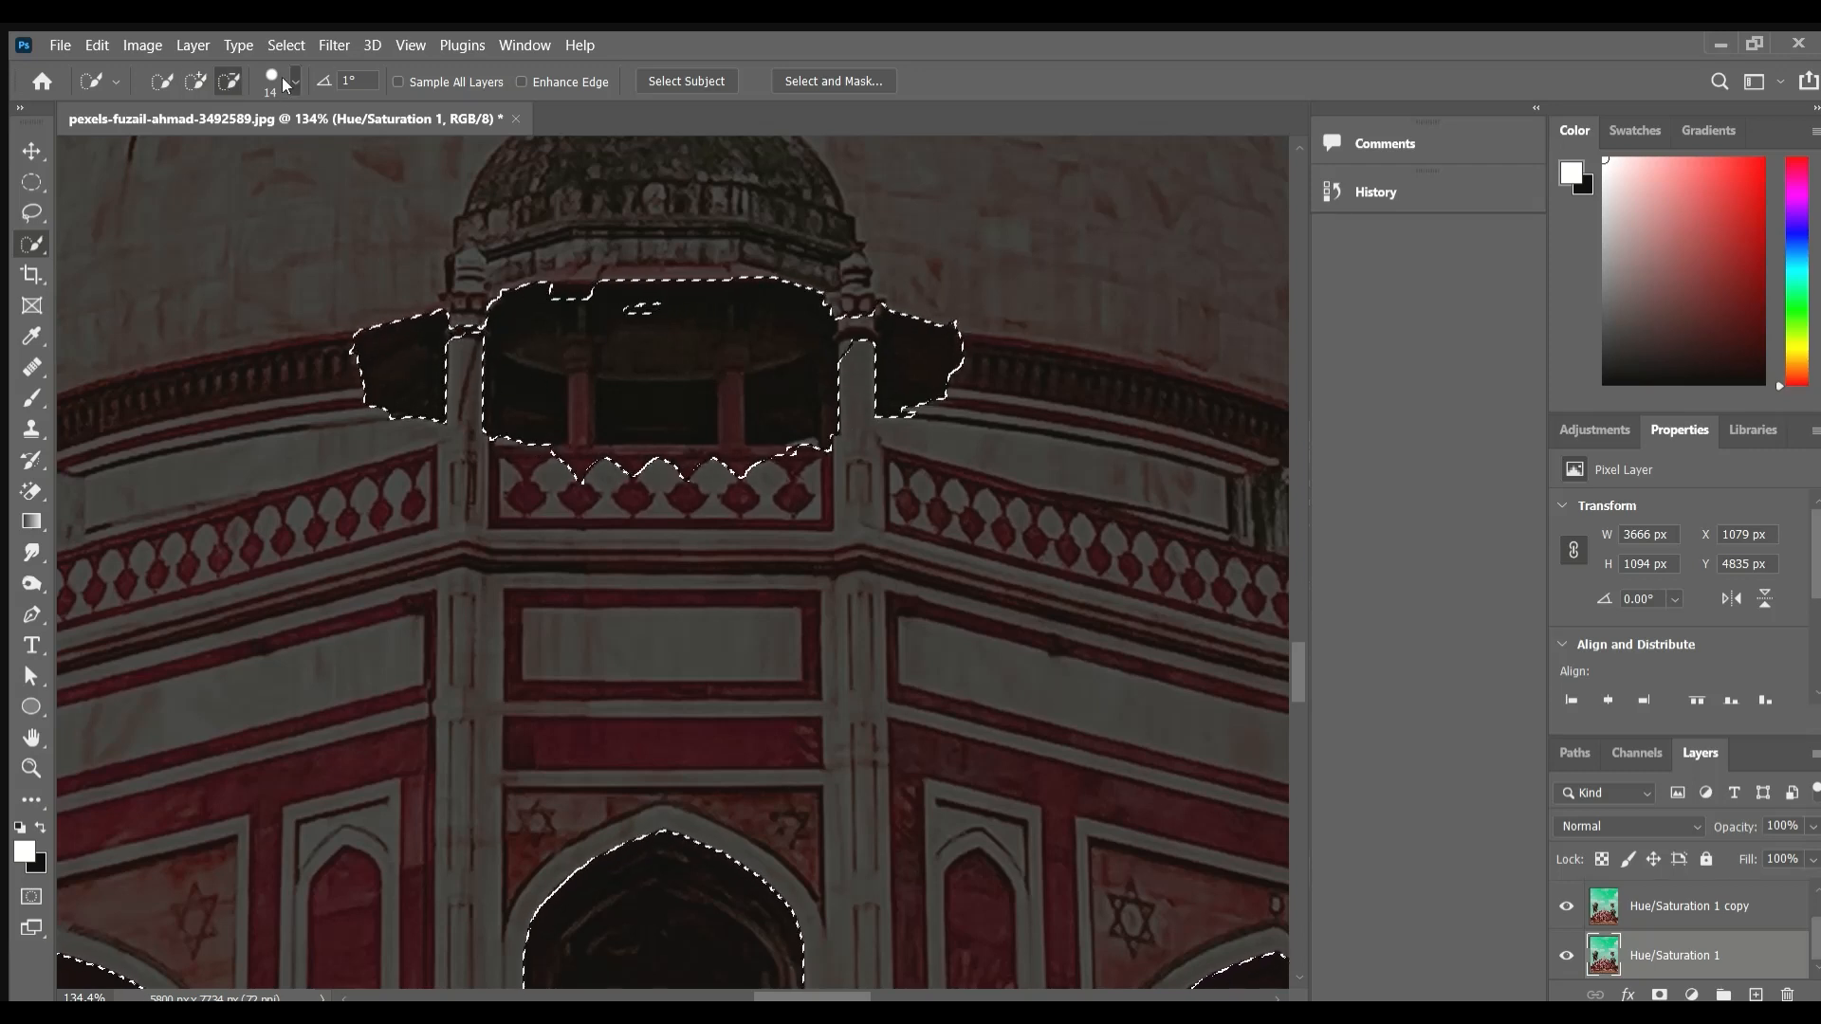
key("bracketleft")
key("bracketleft")
key("bracketleft")
key("bracketleft")
left_click_drag(857, 322, 858, 370)
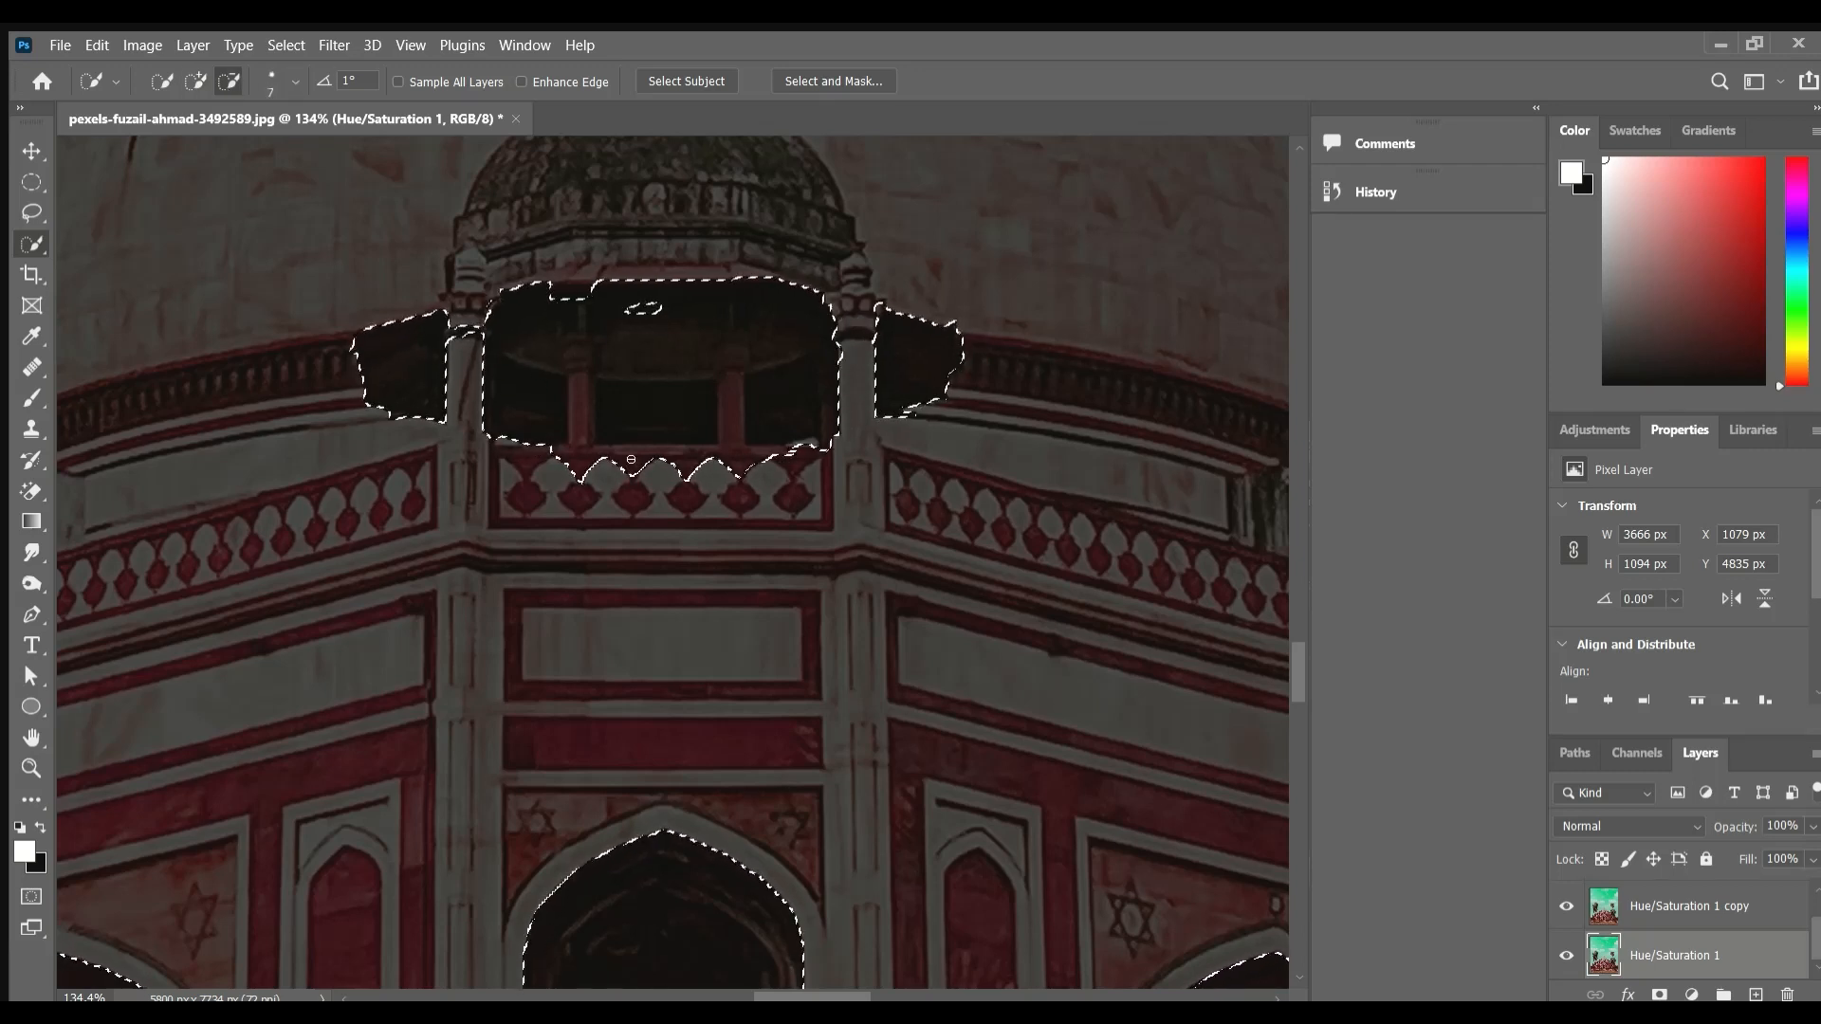
mouse_move(825, 460)
left_mouse_down()
mouse_move(569, 479)
mouse_move(545, 457)
left_mouse_up()
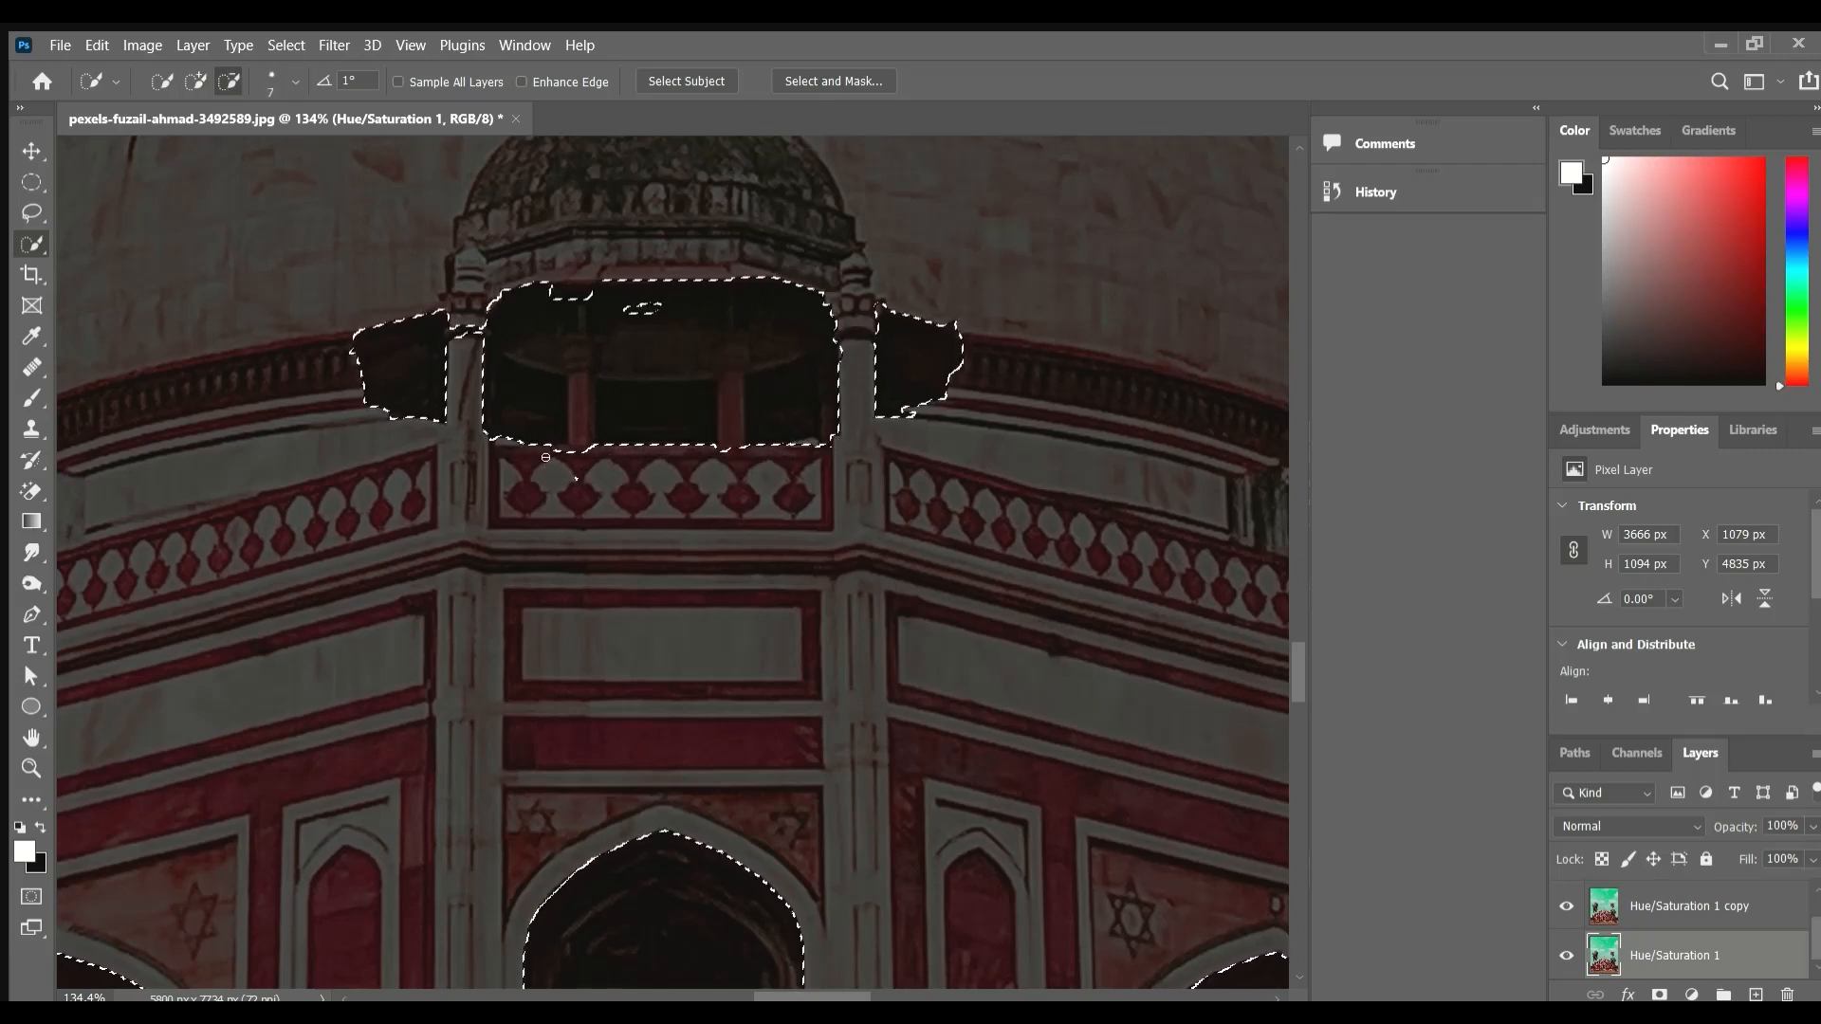
left_click(453, 320)
scroll(575, 284, "down", 5)
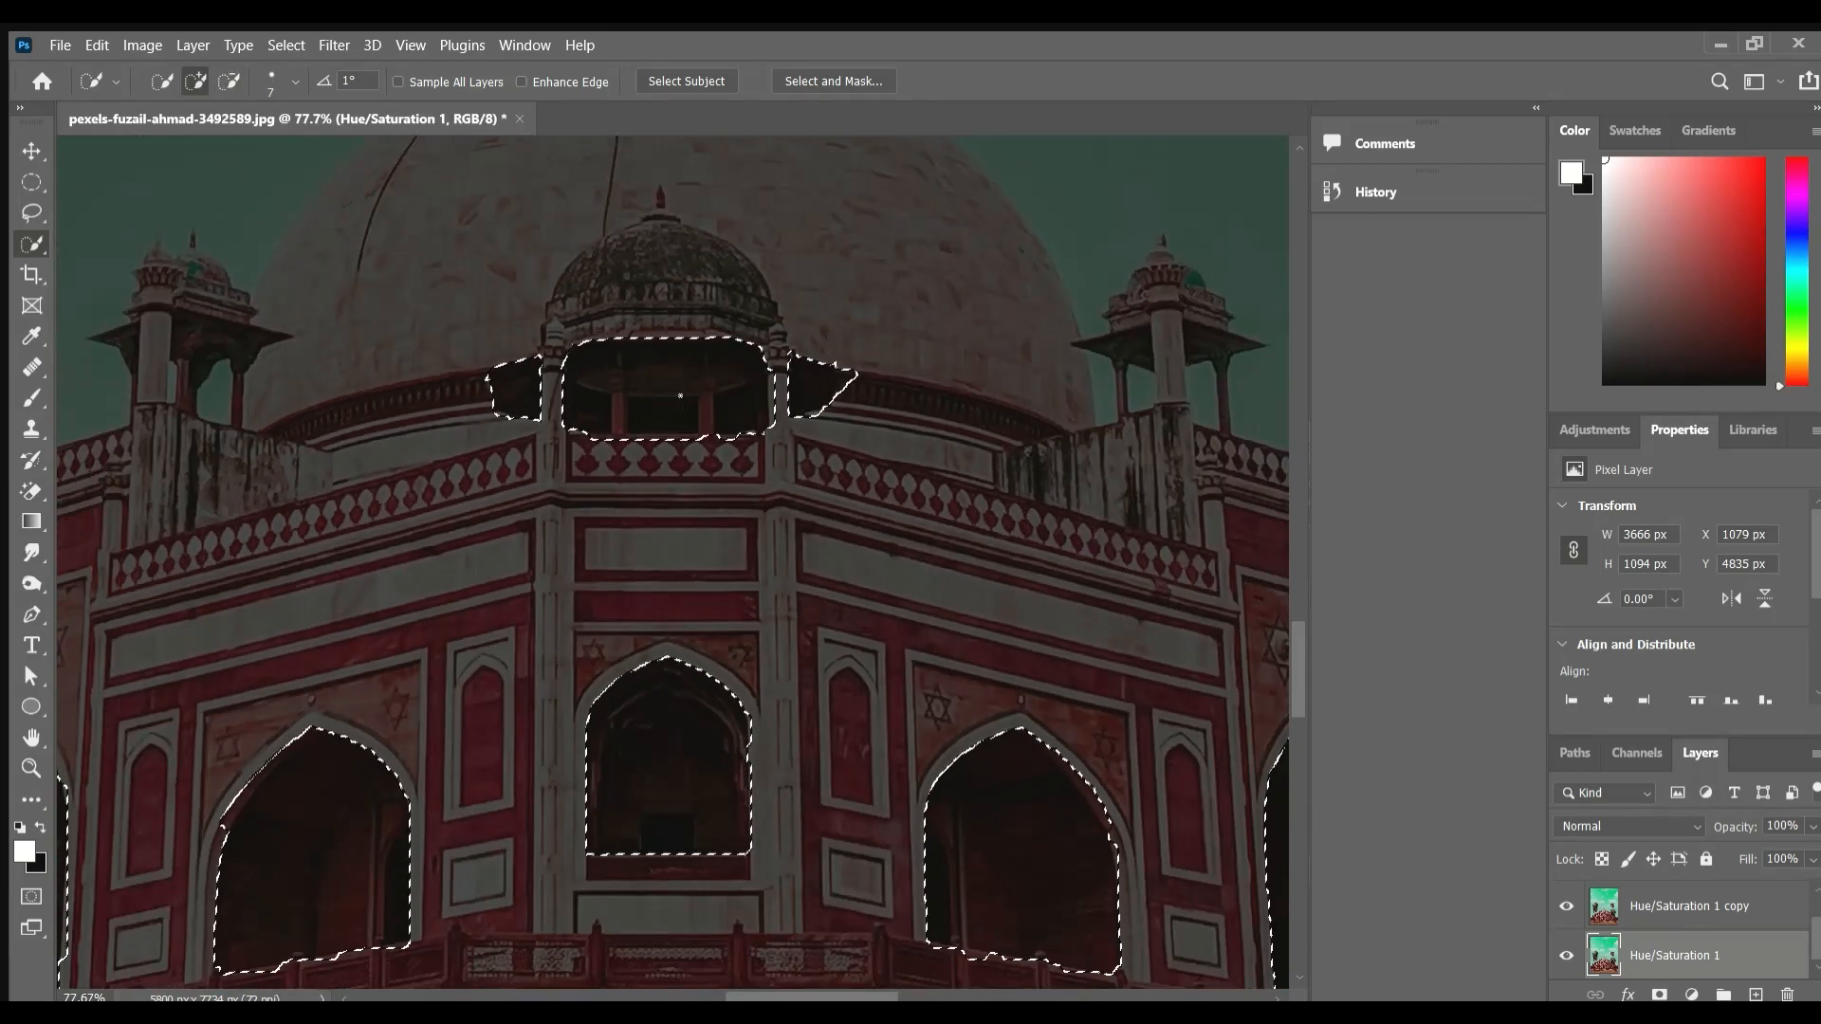
Copy the selected window openings to a new layer and place it above the Curves 1 layer.
scroll(650, 361, "down", 4)
scroll(734, 692, "down", 6)
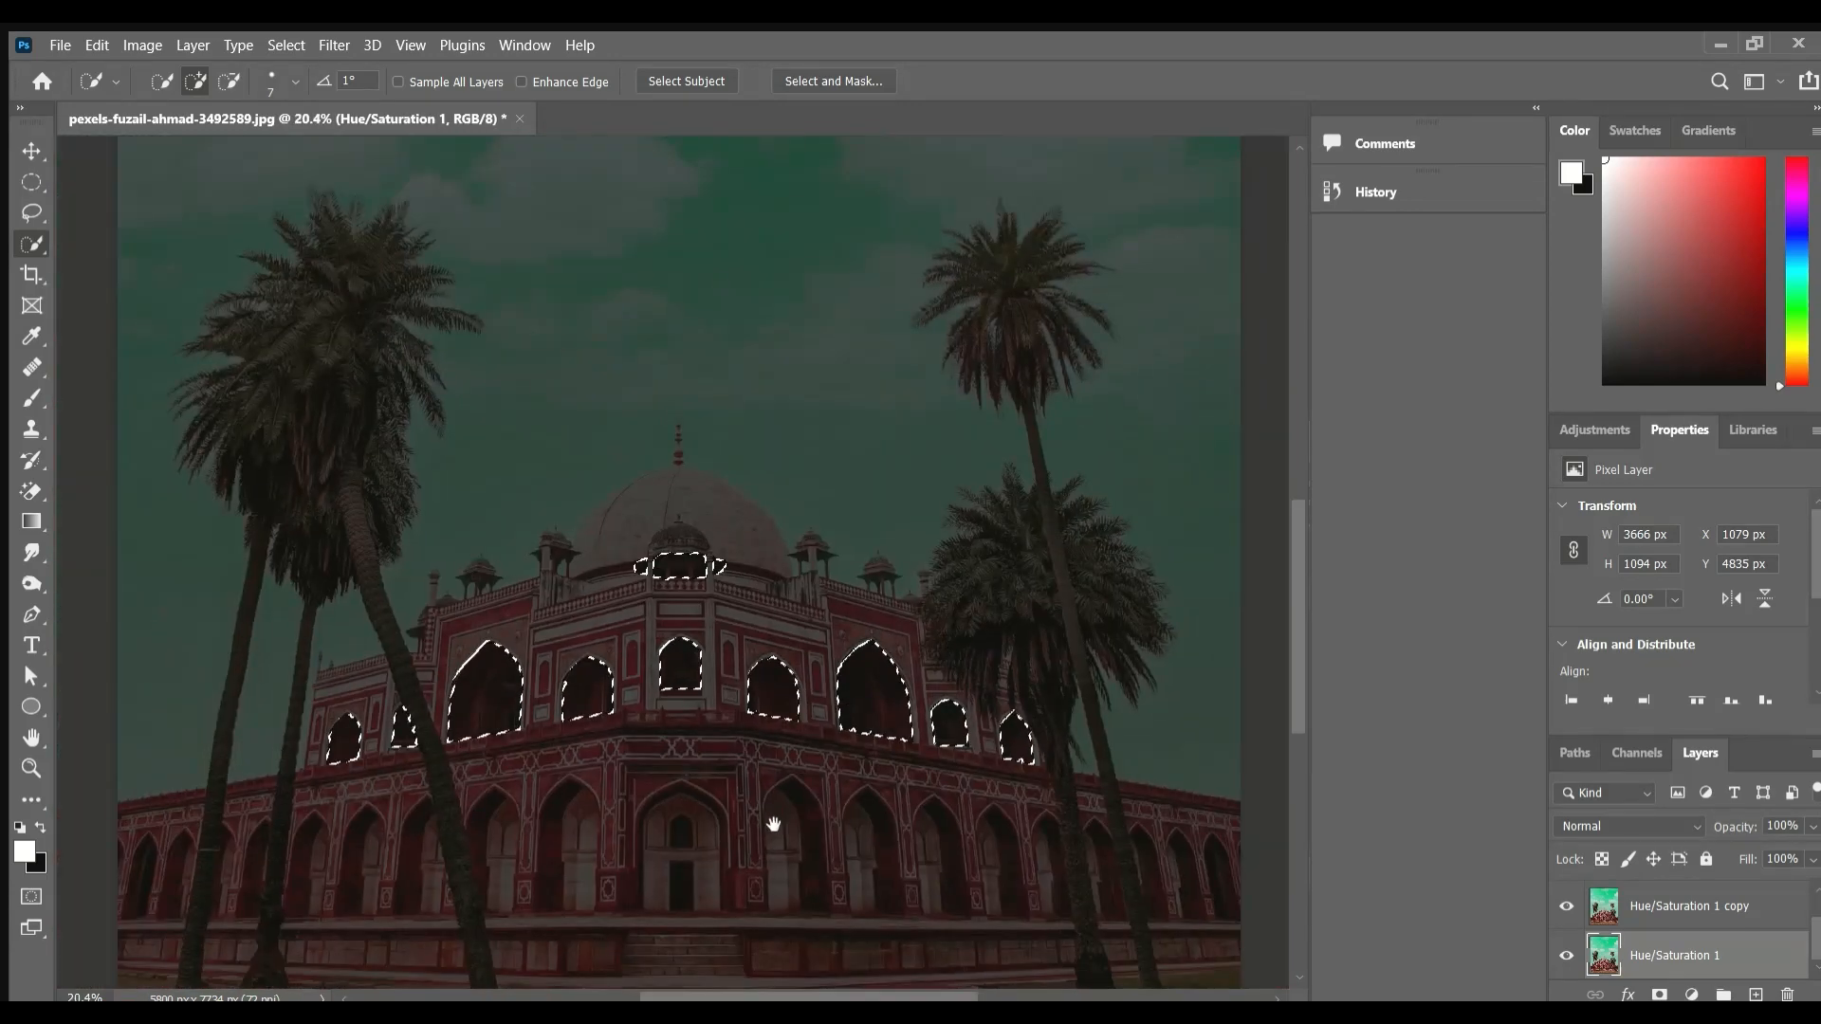
left_click_drag(772, 825, 768, 649)
key("ctrl+j")
left_click_drag(1691, 955, 1730, 884)
Add an orange solid colour fill clipped to the window layer and set its blend mode to Soft Light.
scroll(987, 797, "up", 4)
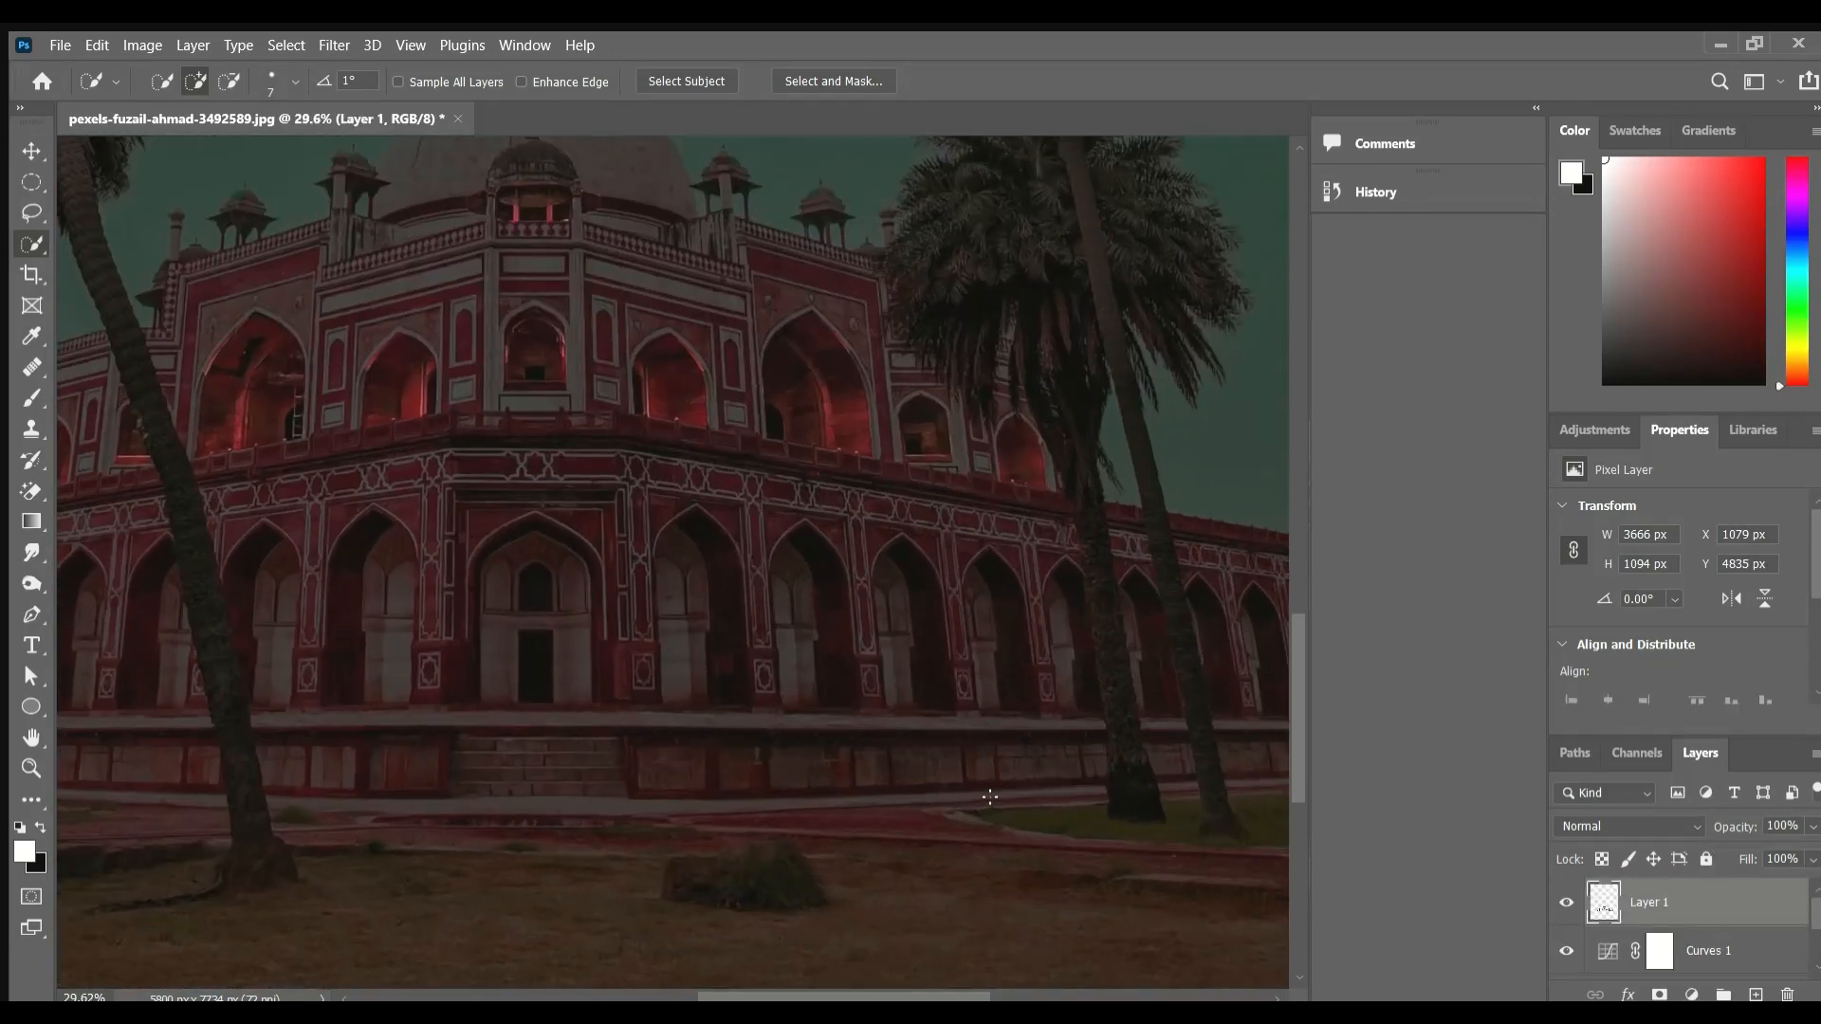
scroll(707, 699, "down", 4)
left_click_drag(665, 635, 737, 713)
scroll(737, 713, "up", 6)
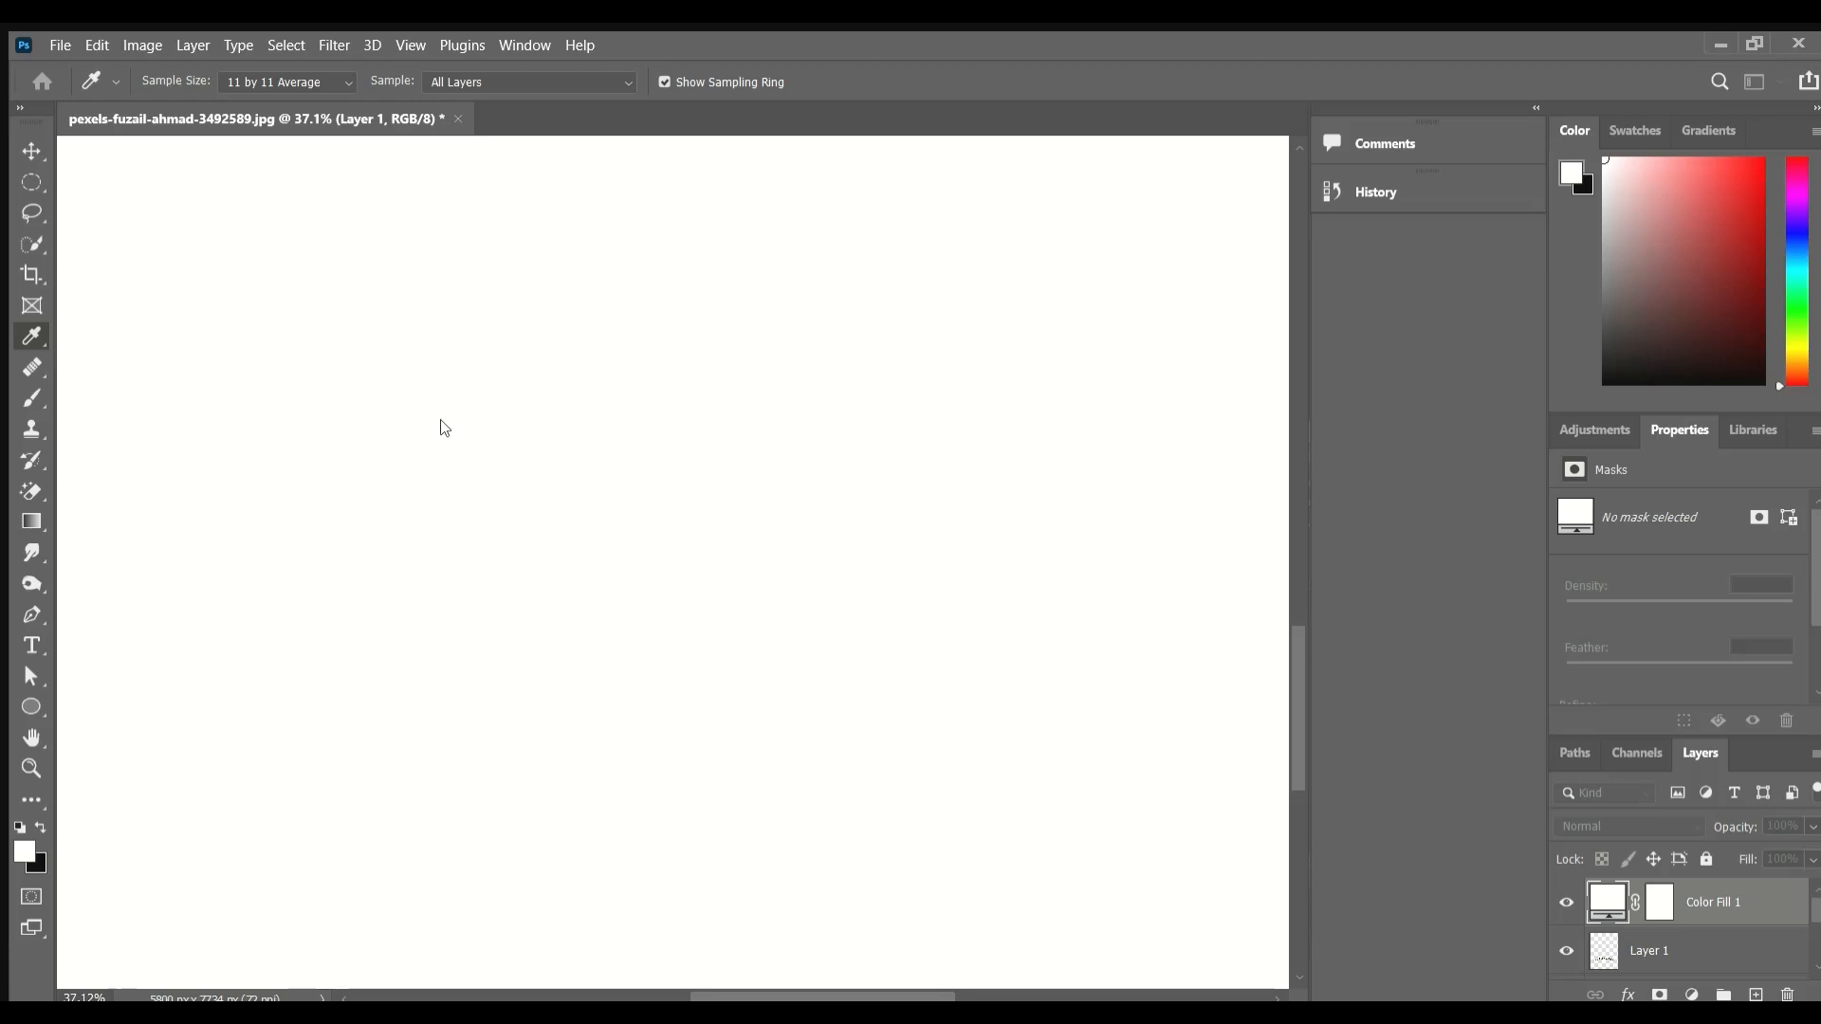
left_click(749, 422)
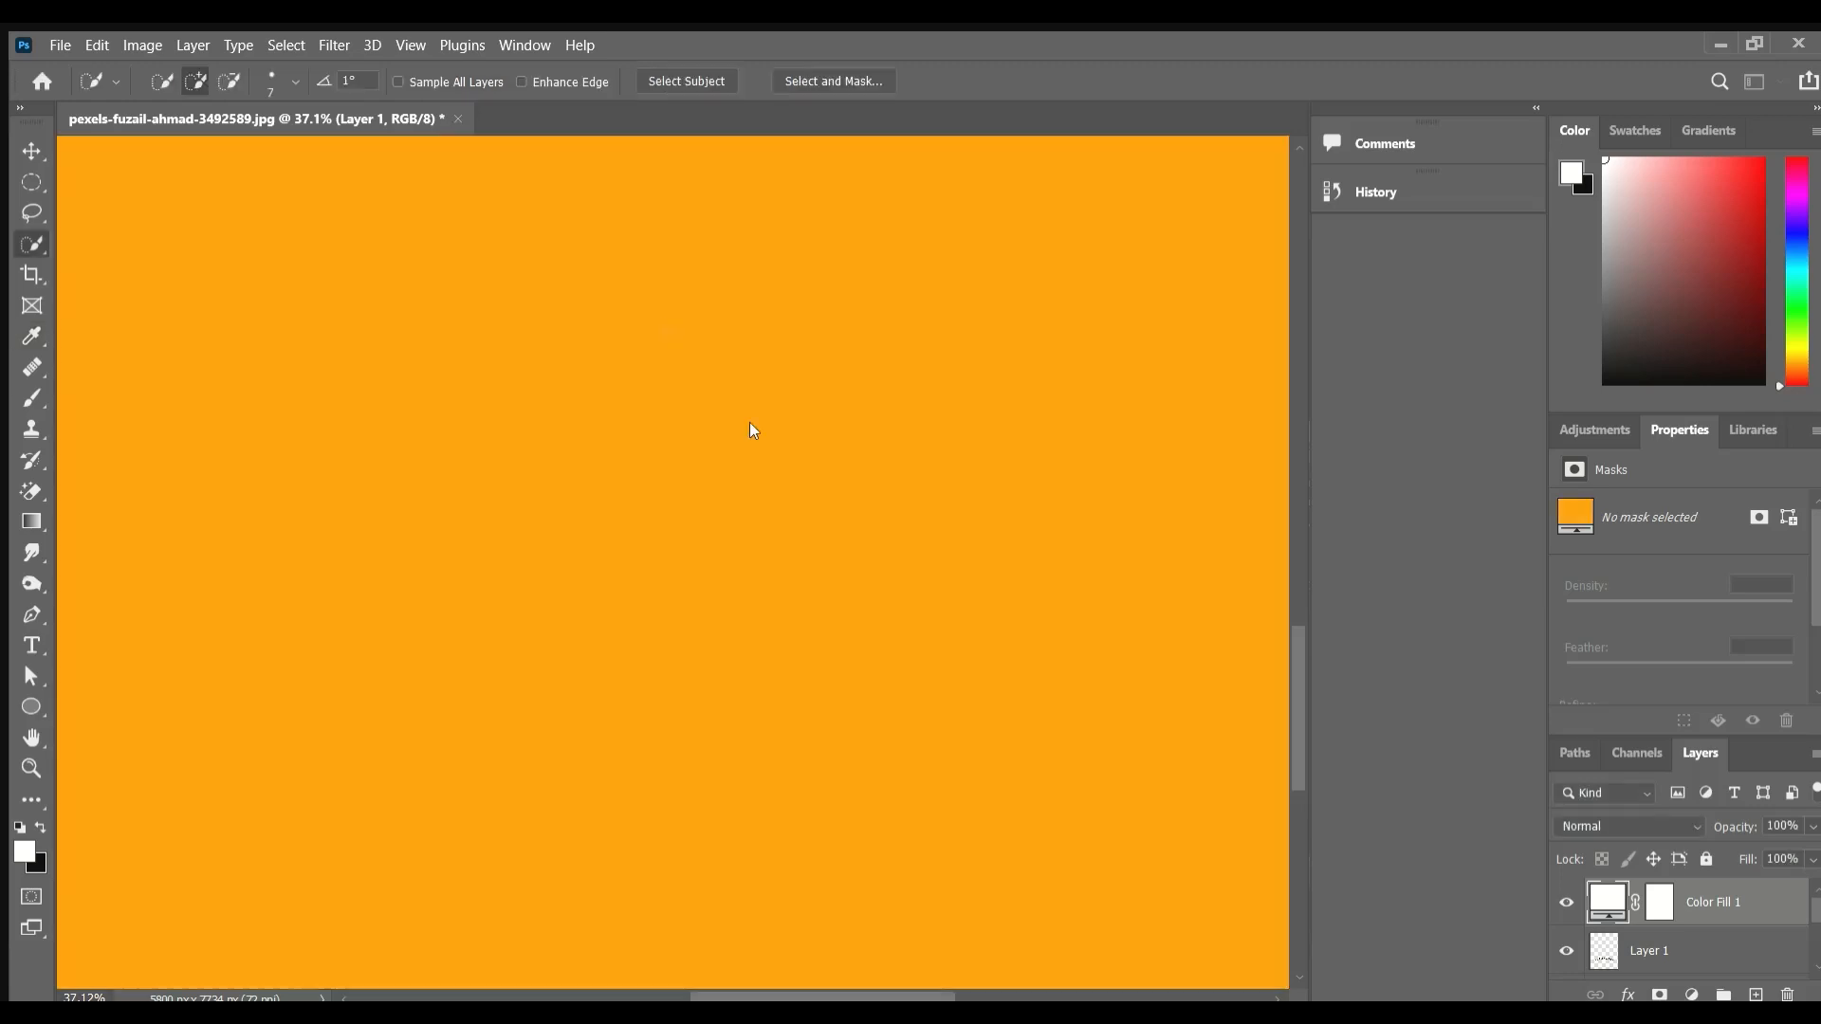
left_click(1642, 925, "alt")
left_click(1627, 826)
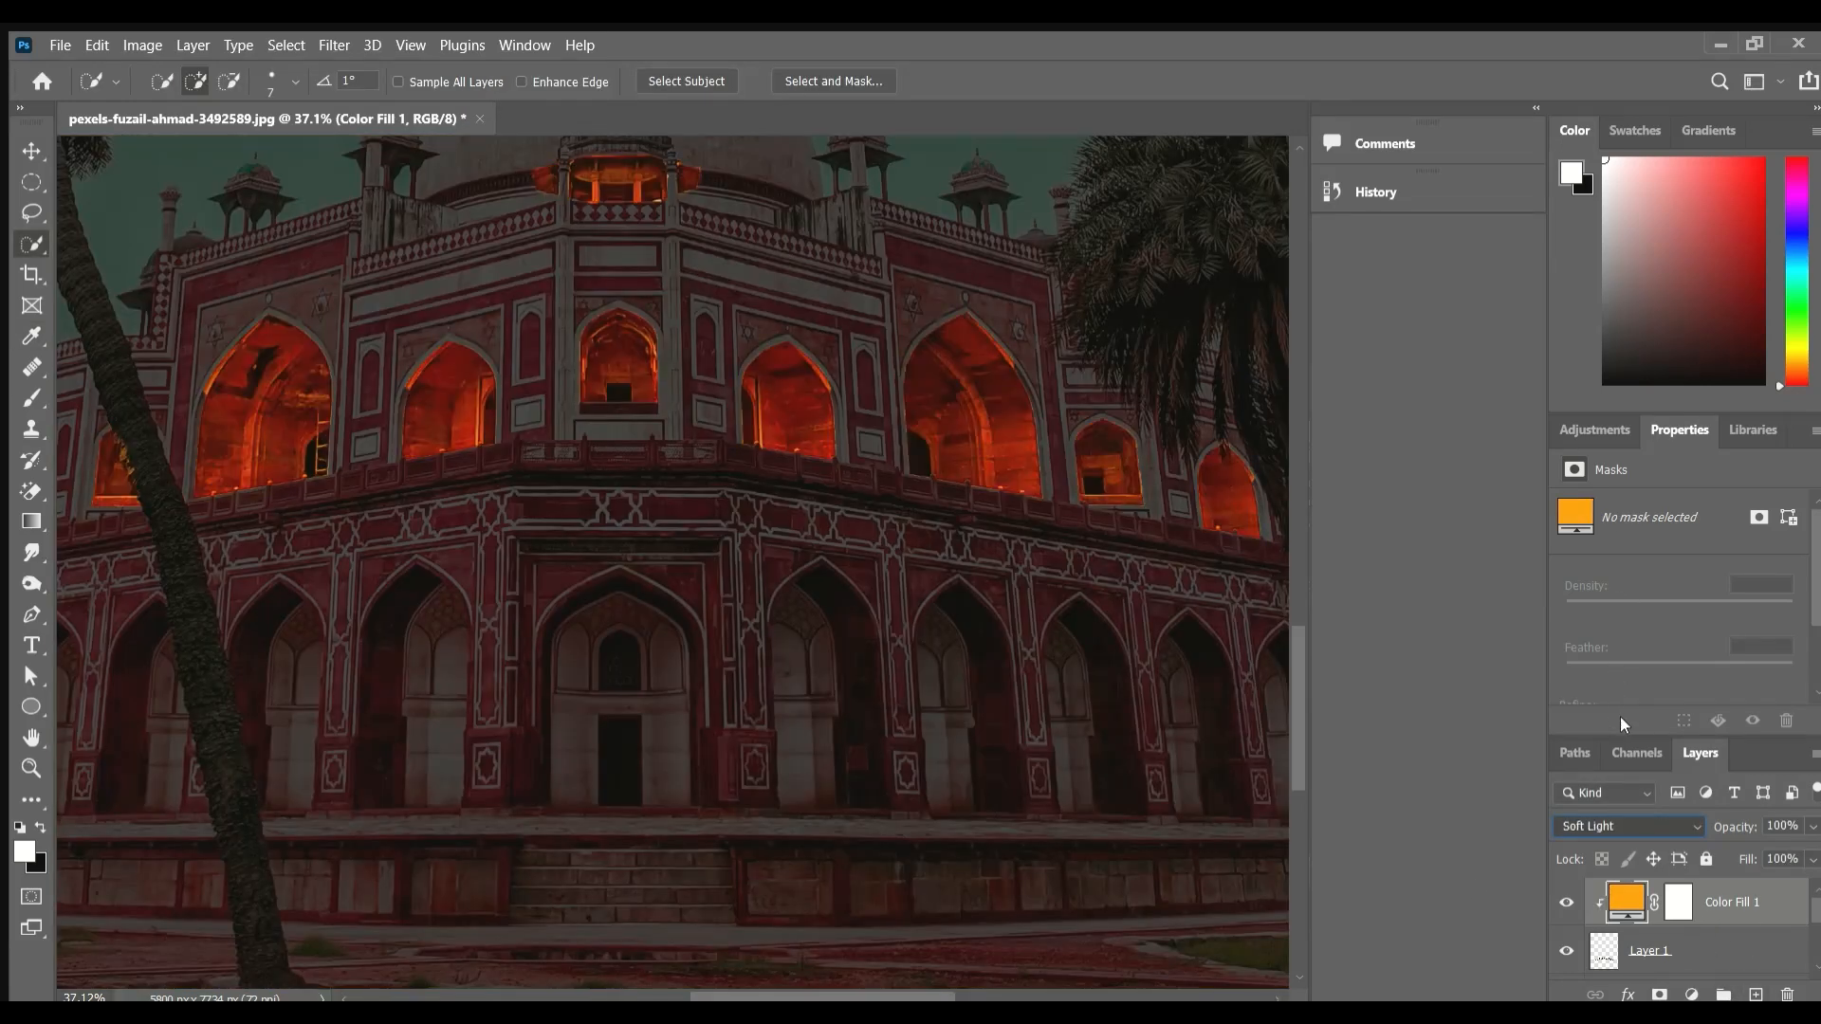
left_click(1620, 715)
Add a clipped Hue/Saturation adjustment over the windows with Saturation +81 and Lightness about +11.
left_click_drag(868, 720, 888, 810)
scroll(888, 809, "down", 4)
scroll(841, 776, "up", 6)
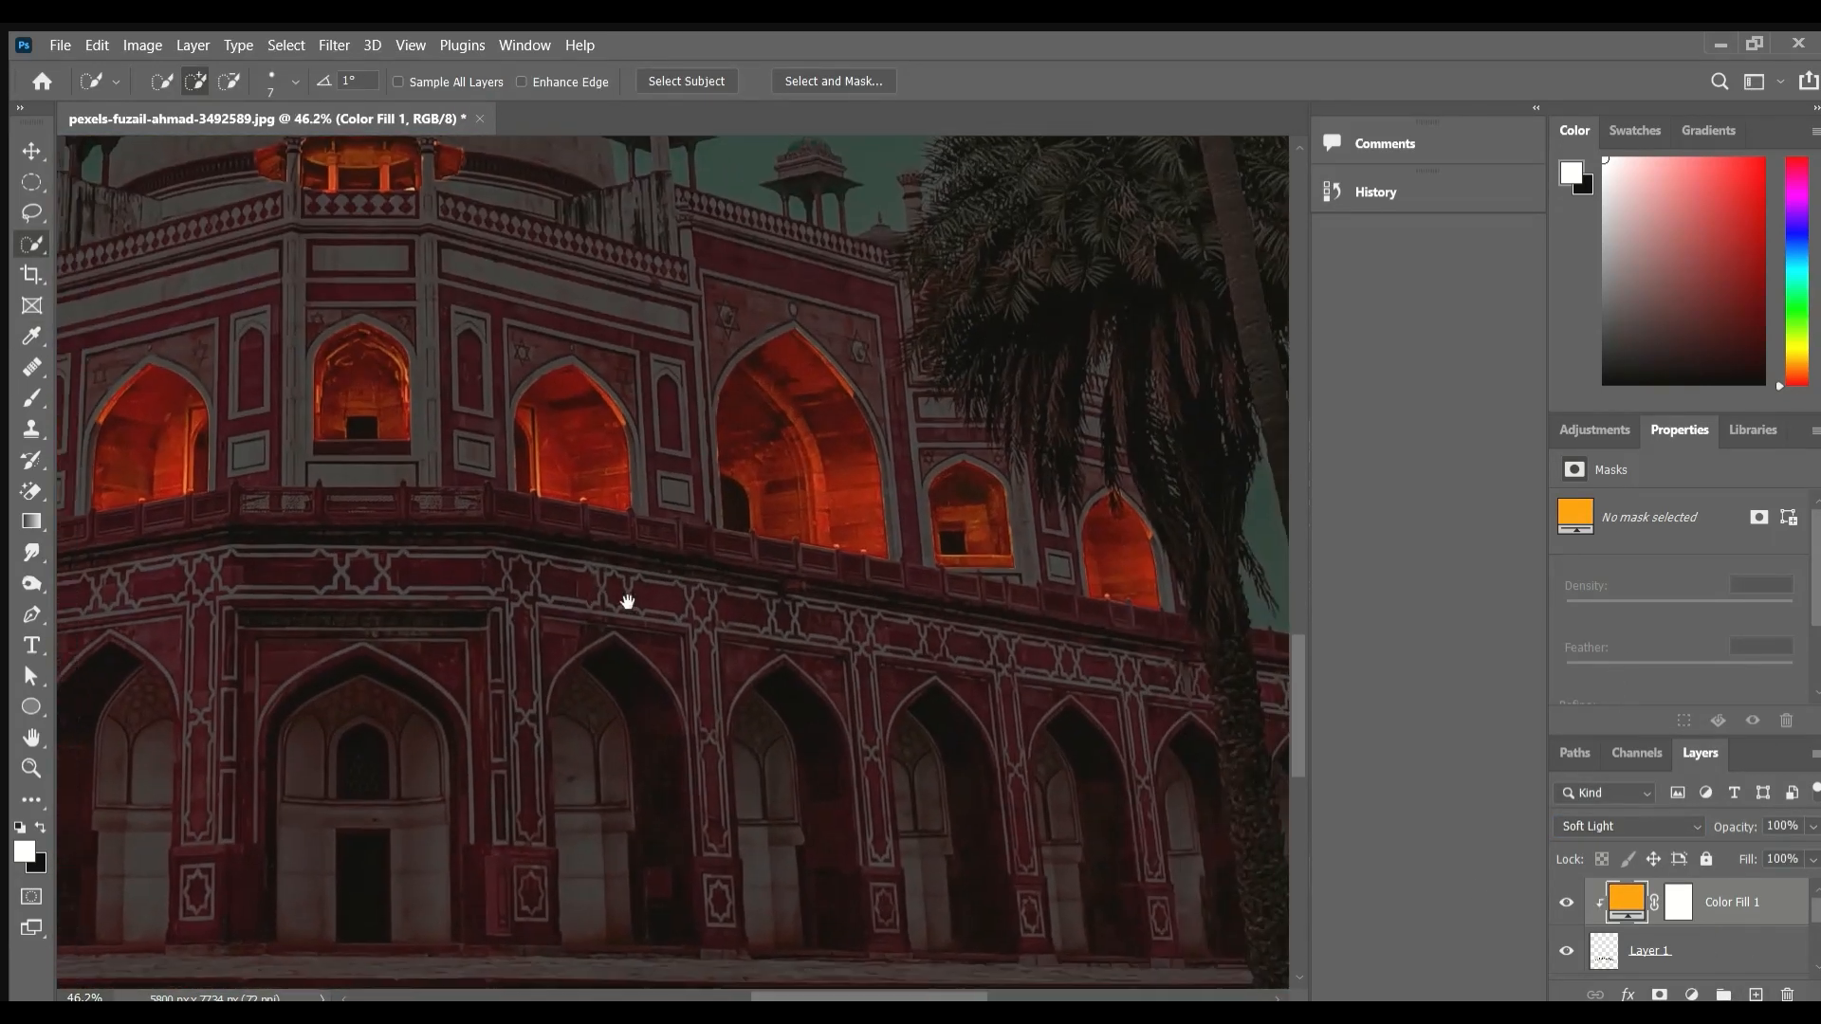
scroll(626, 597, "down", 2)
scroll(814, 718, "up", 3)
scroll(958, 398, "down", 3)
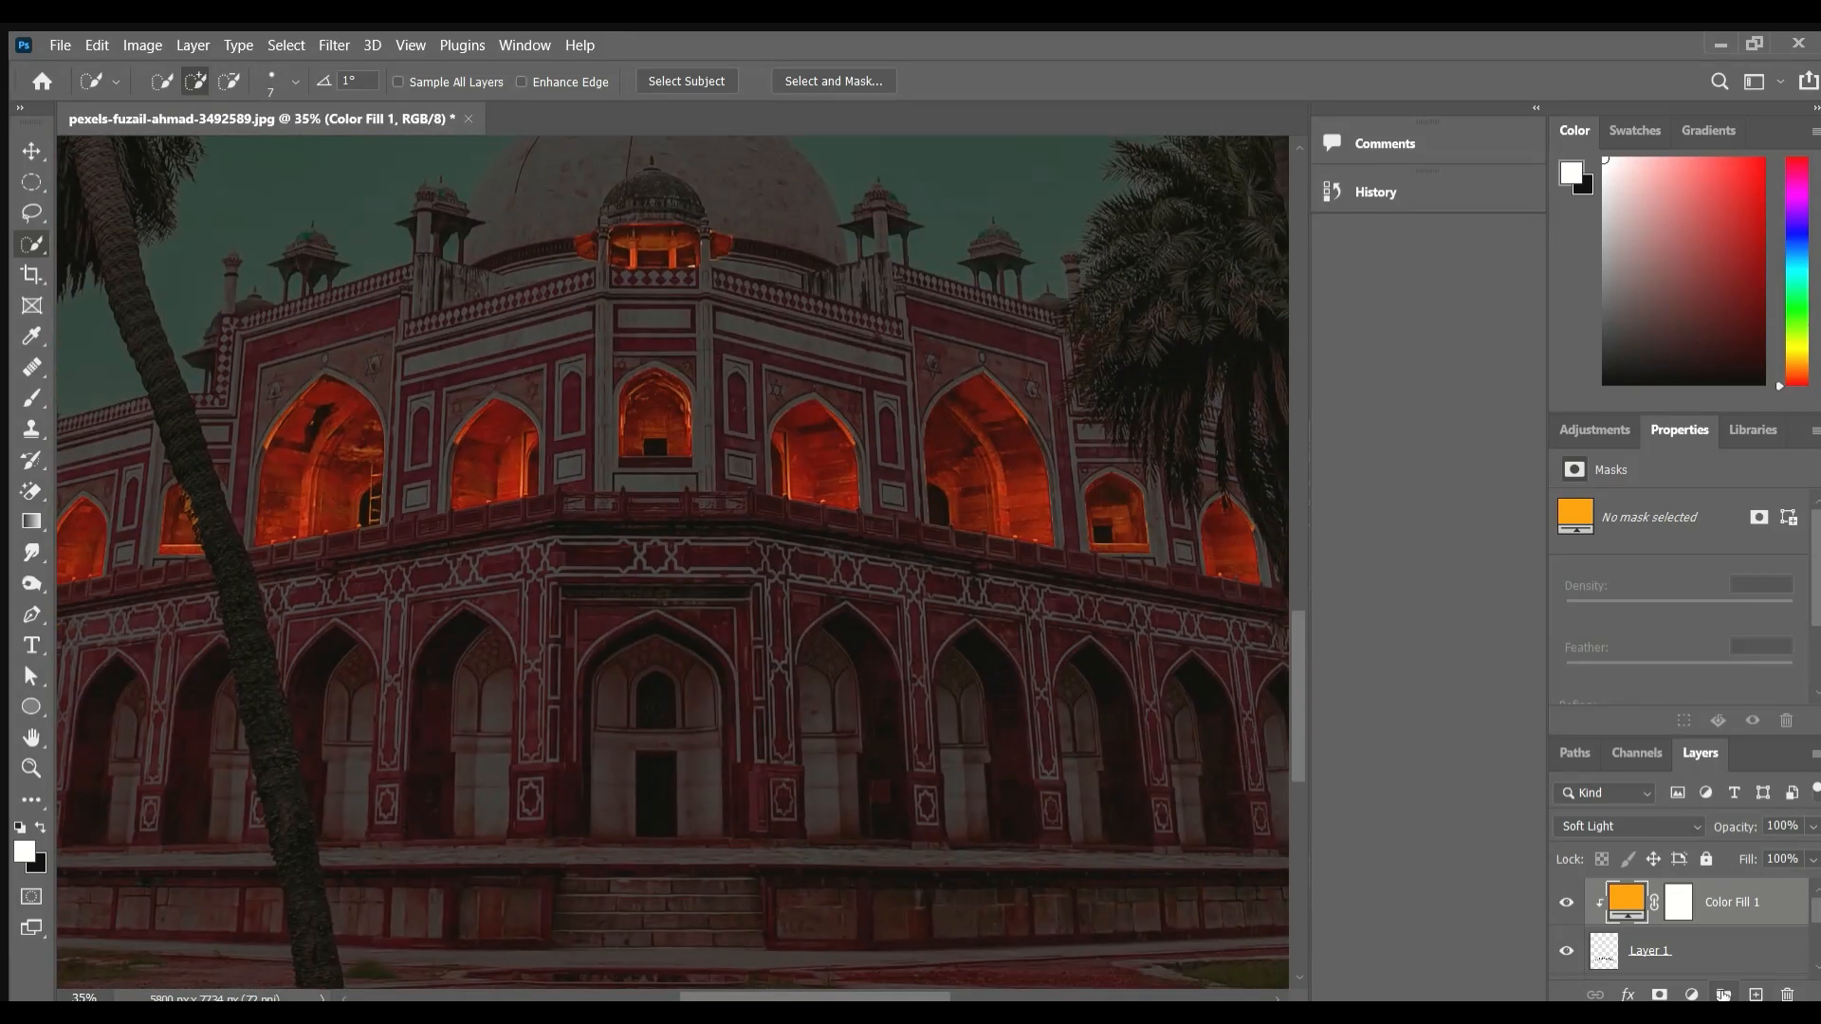
left_click_drag(1735, 645, 1695, 691)
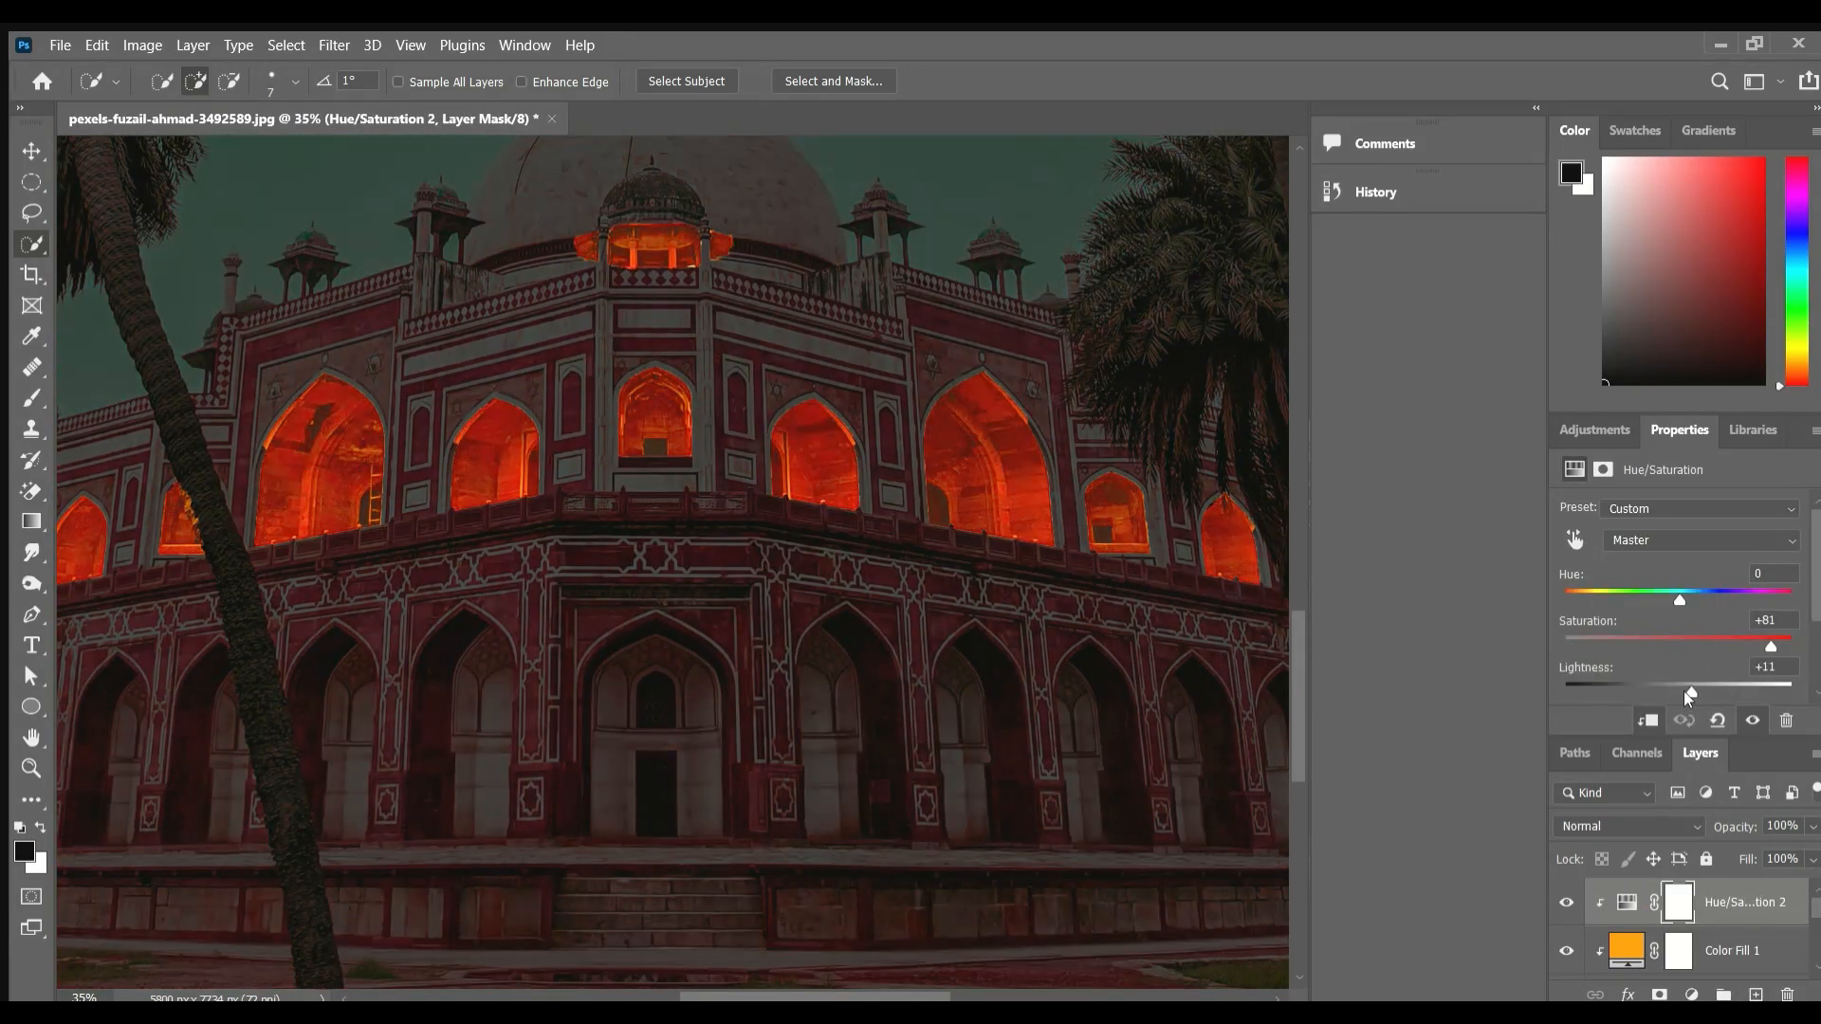
left_click_drag(1671, 598, 1682, 600)
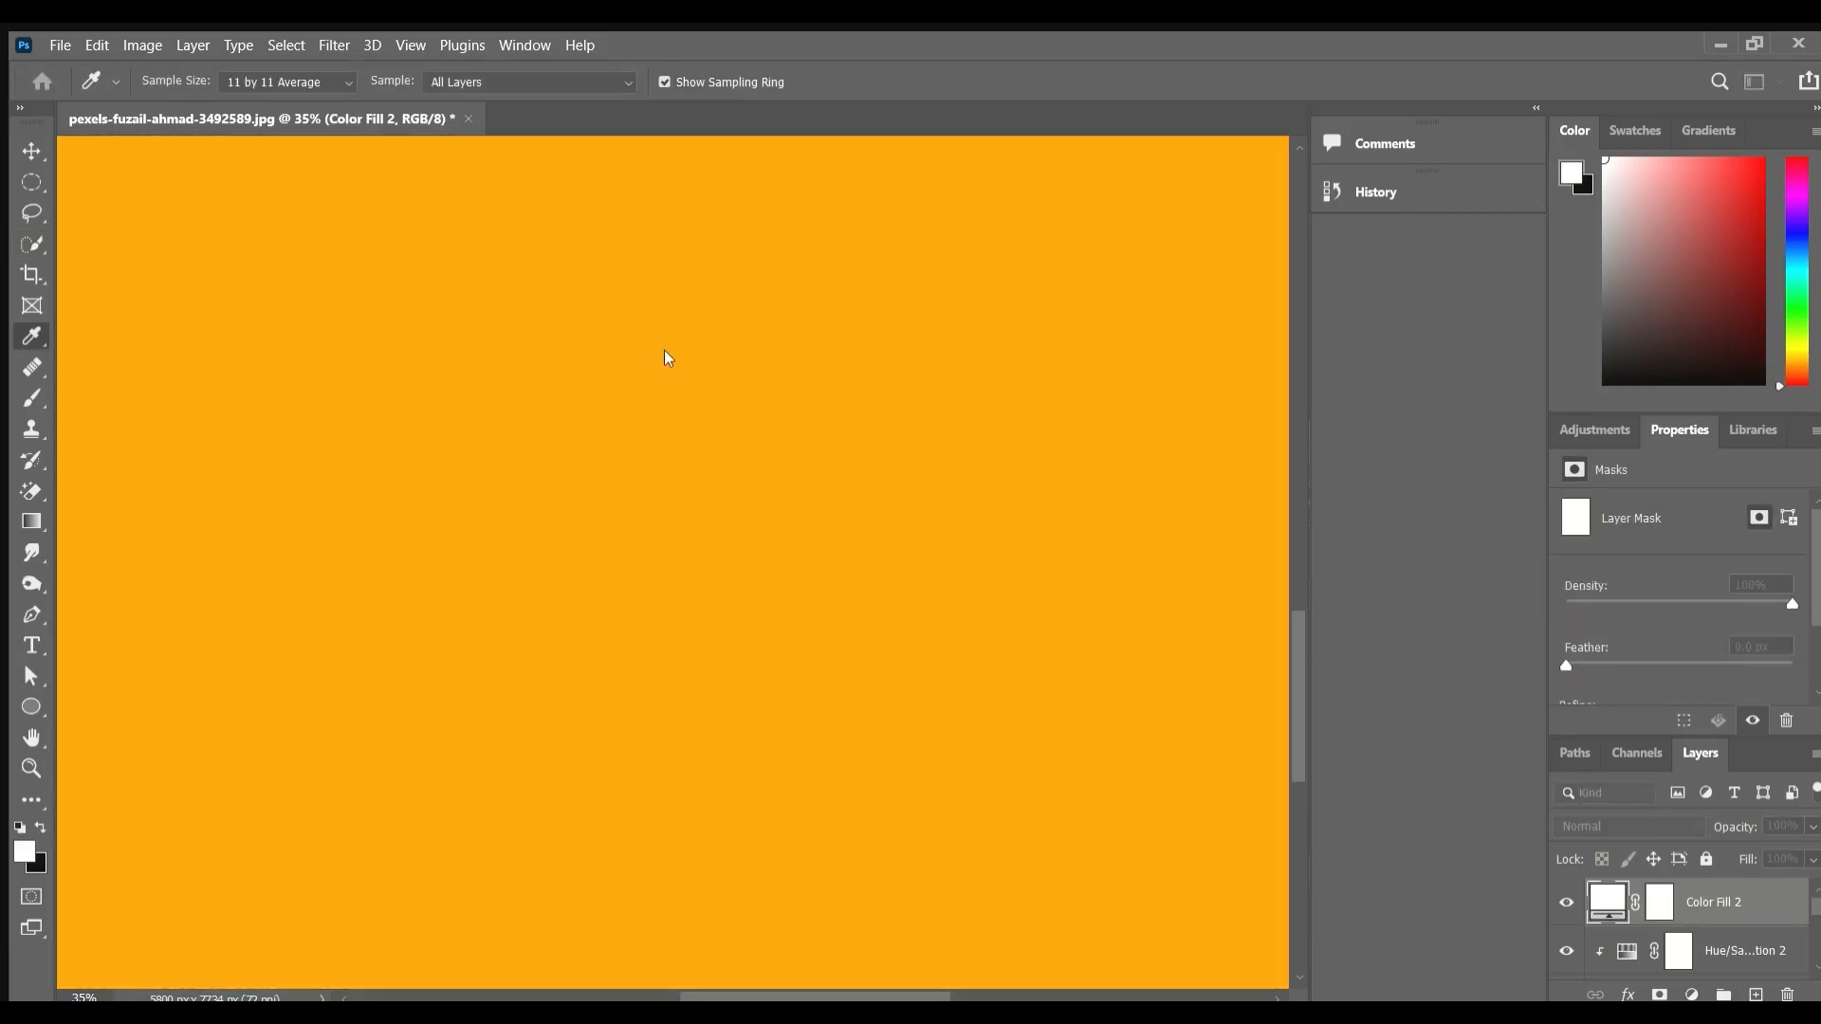
key("Return")
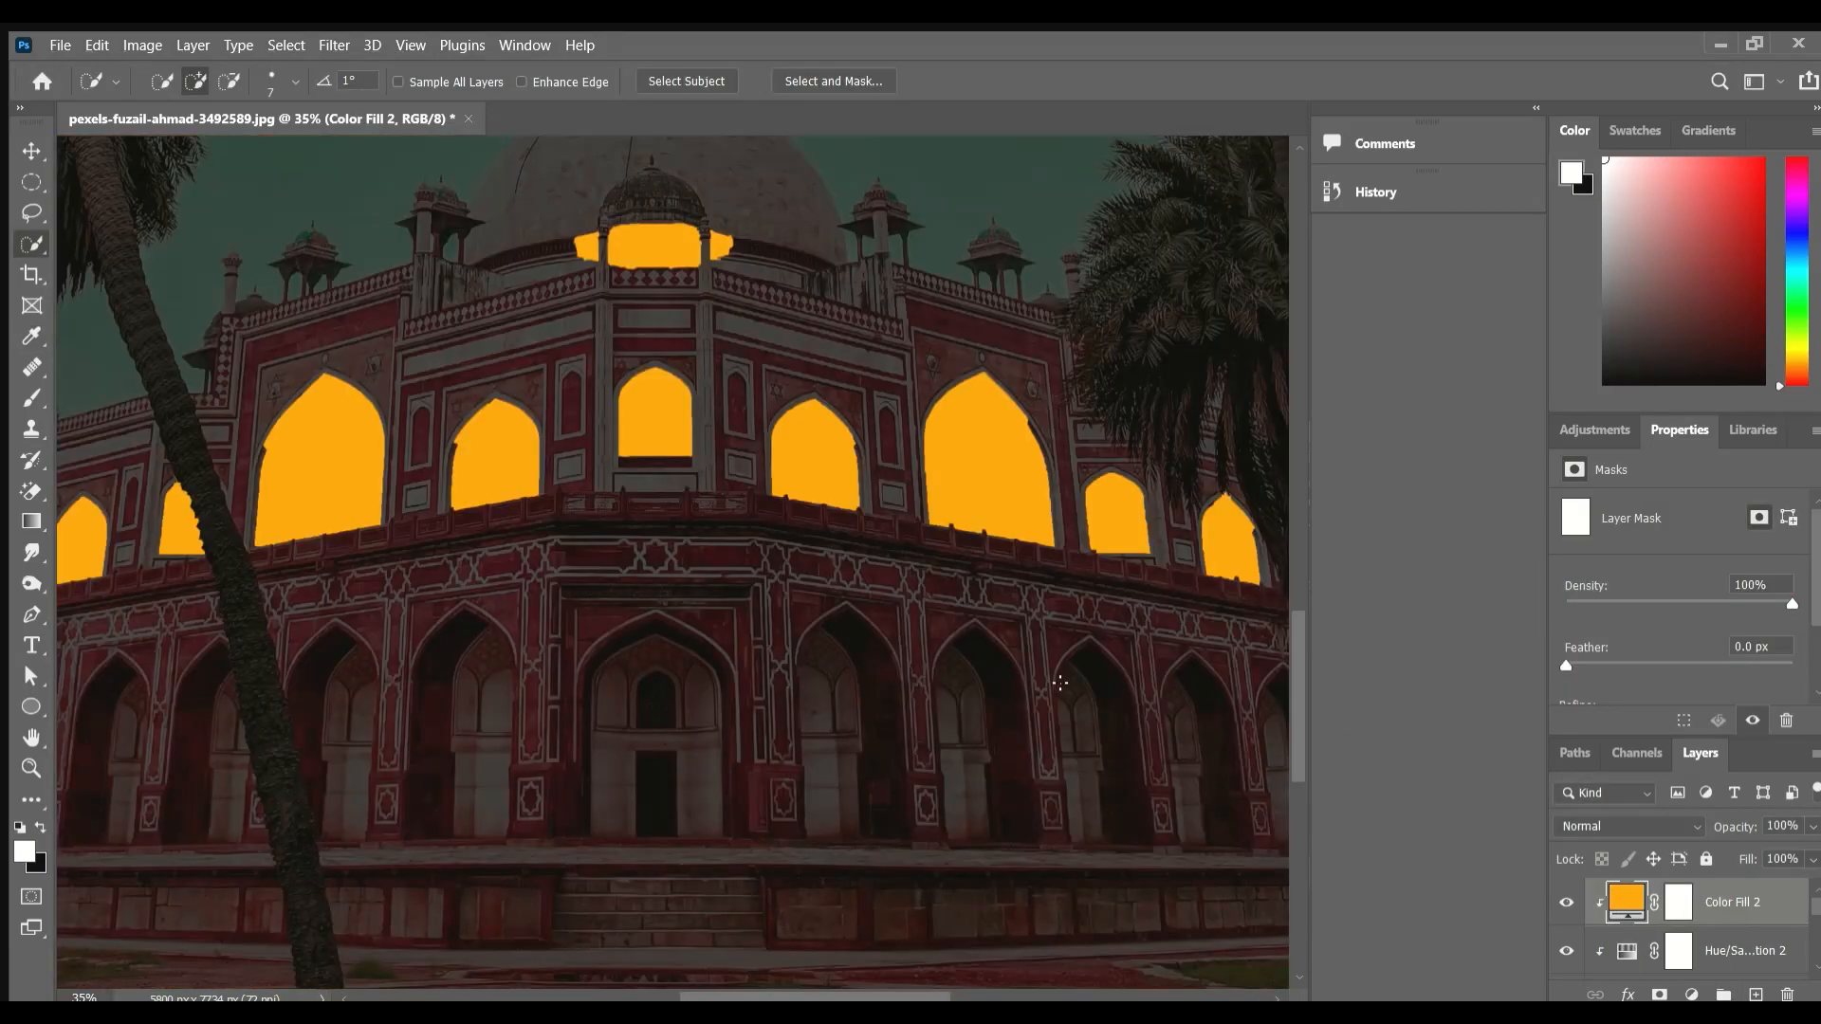
left_click(1623, 826)
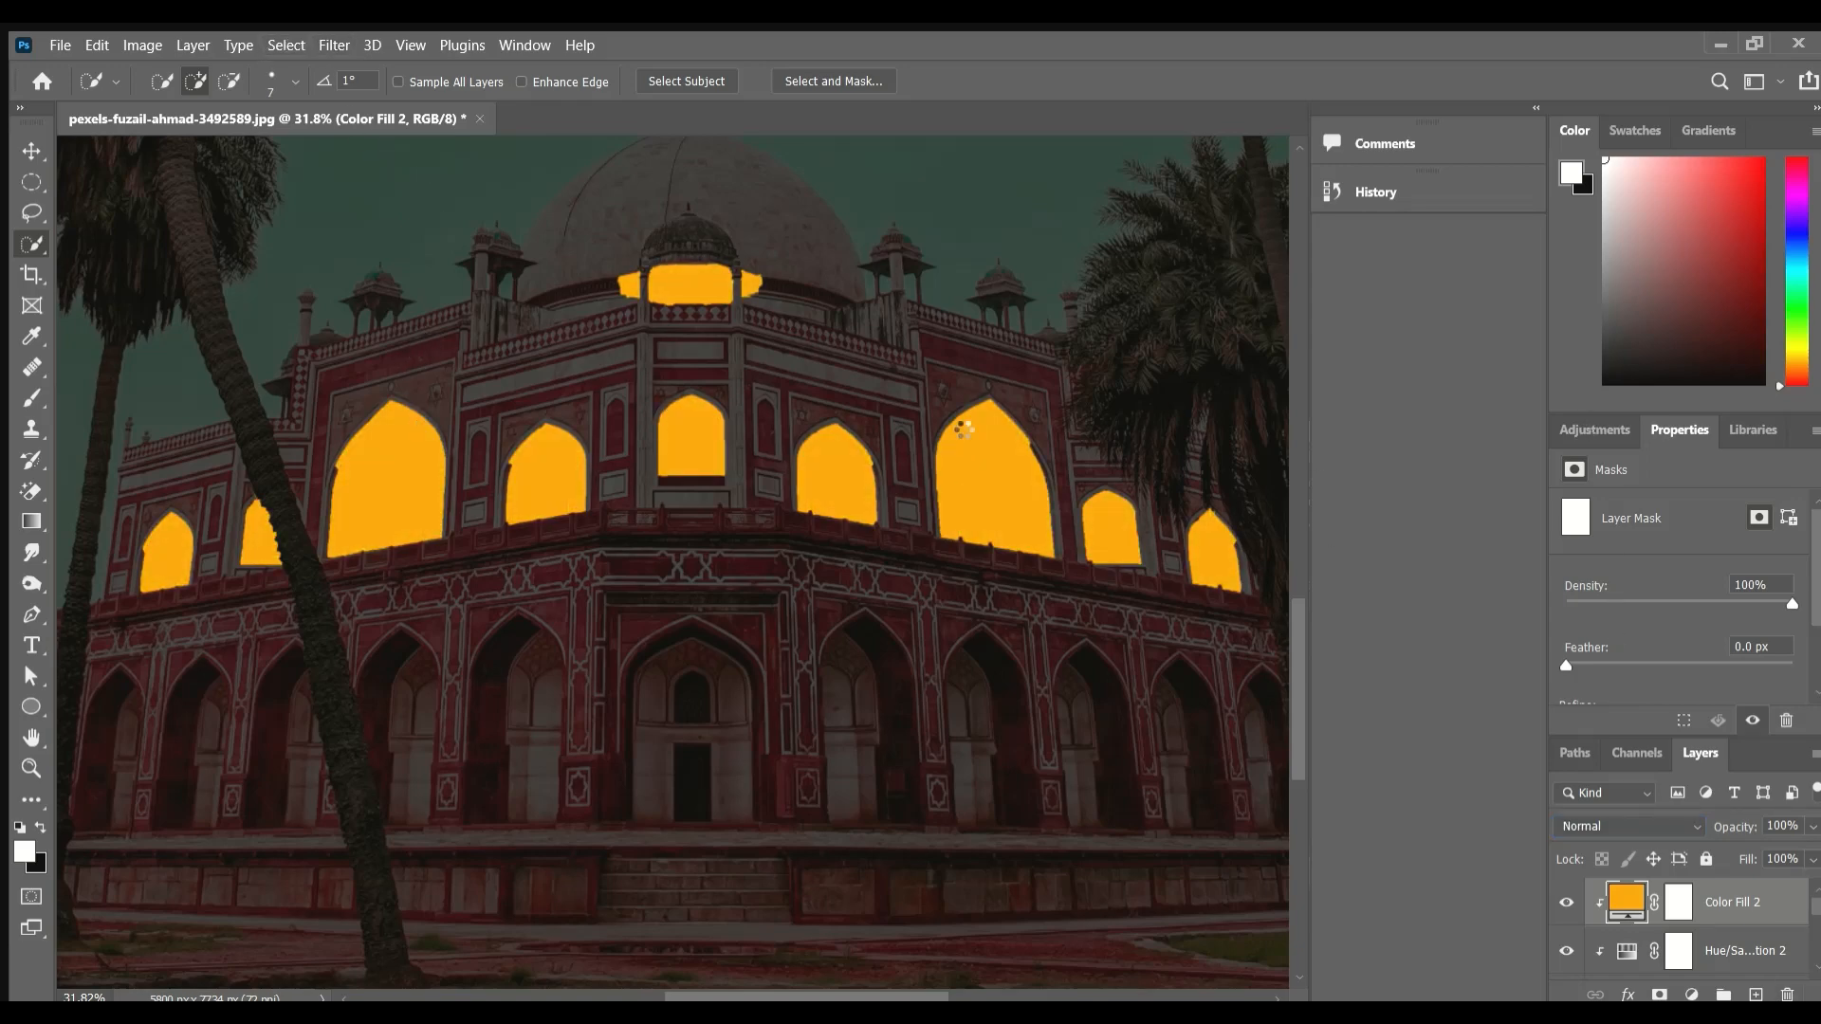
key("h")
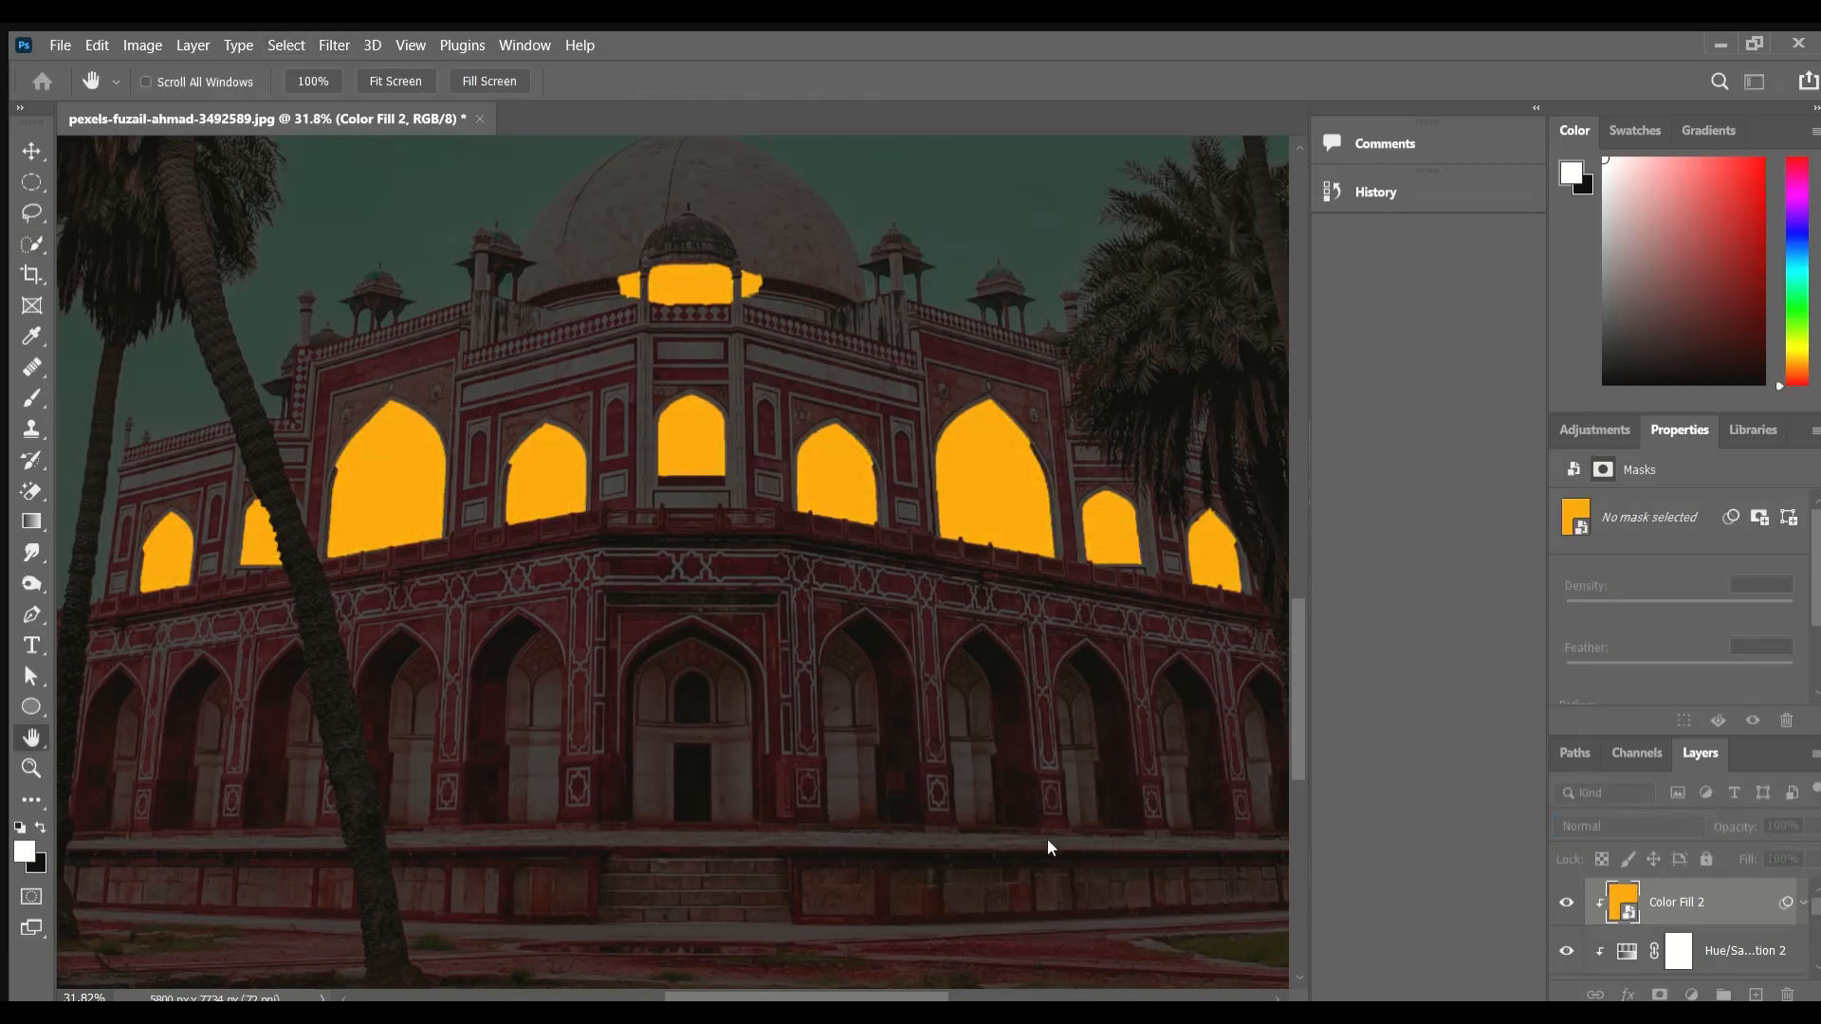
key("w")
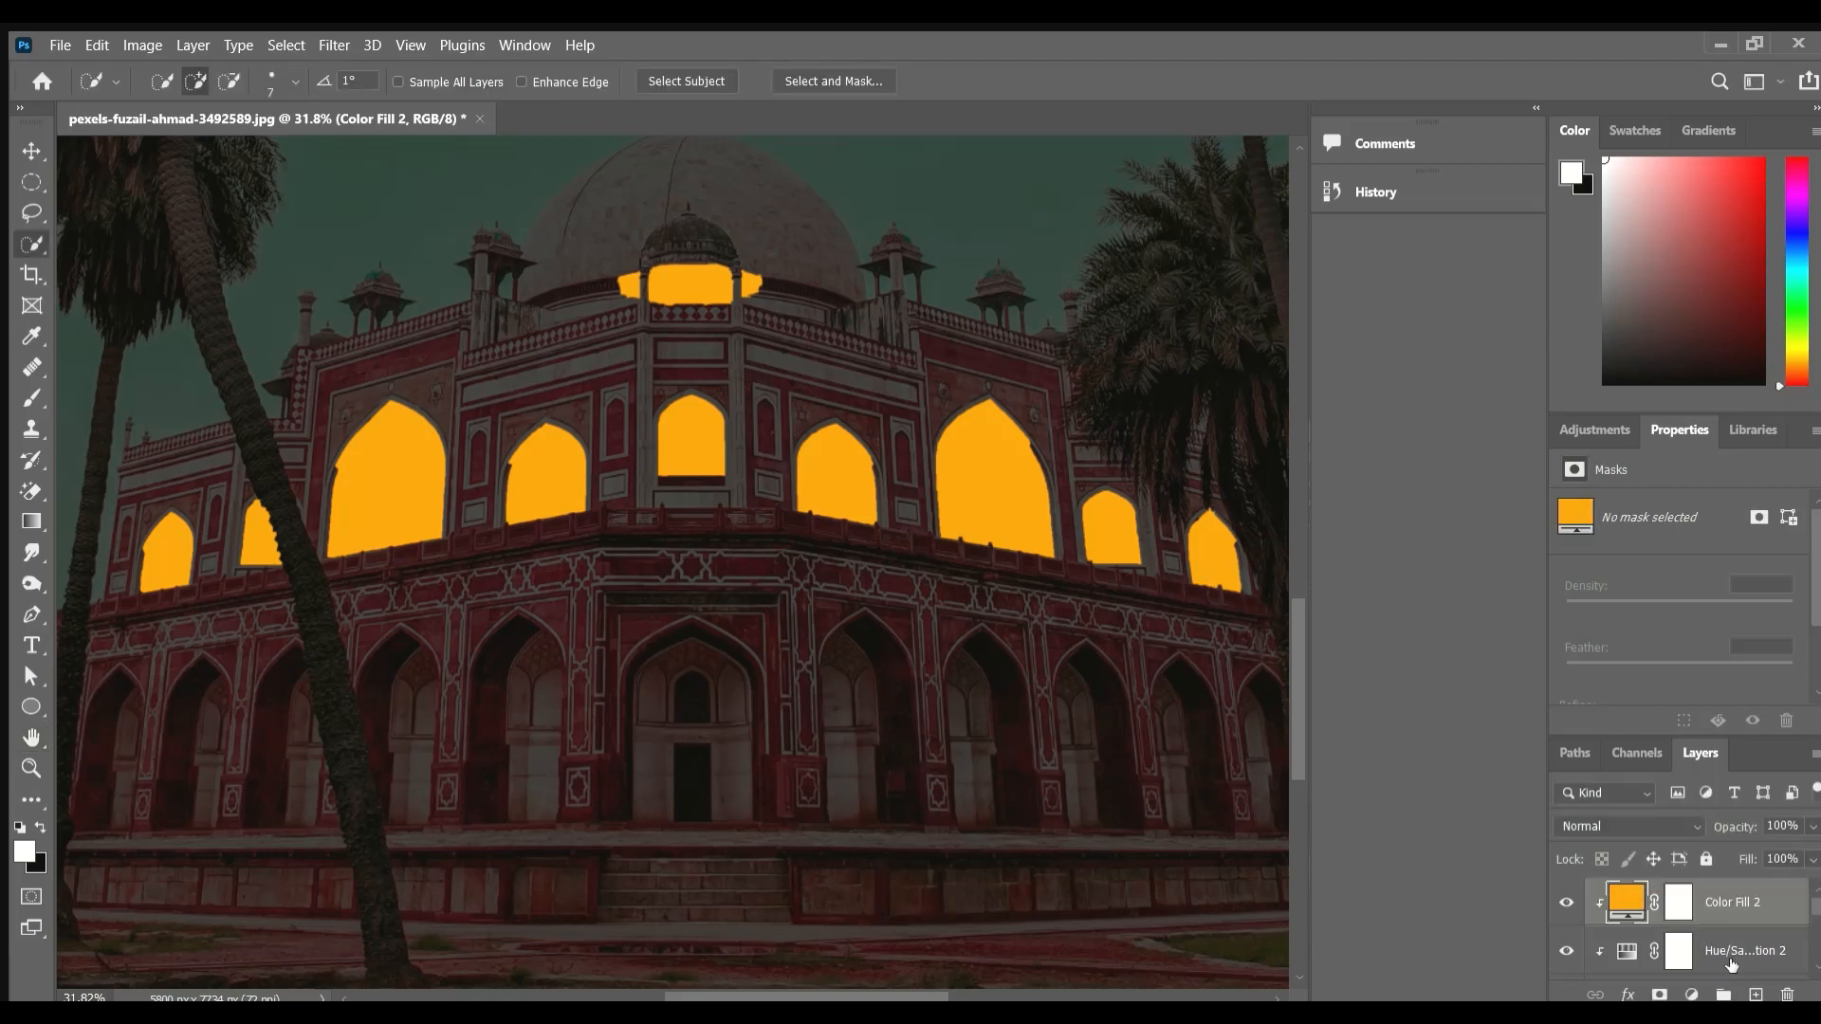
left_click(1566, 902)
key("Delete")
Examine the orange window glow across the whole image and up close.
scroll(923, 805, "down", 1)
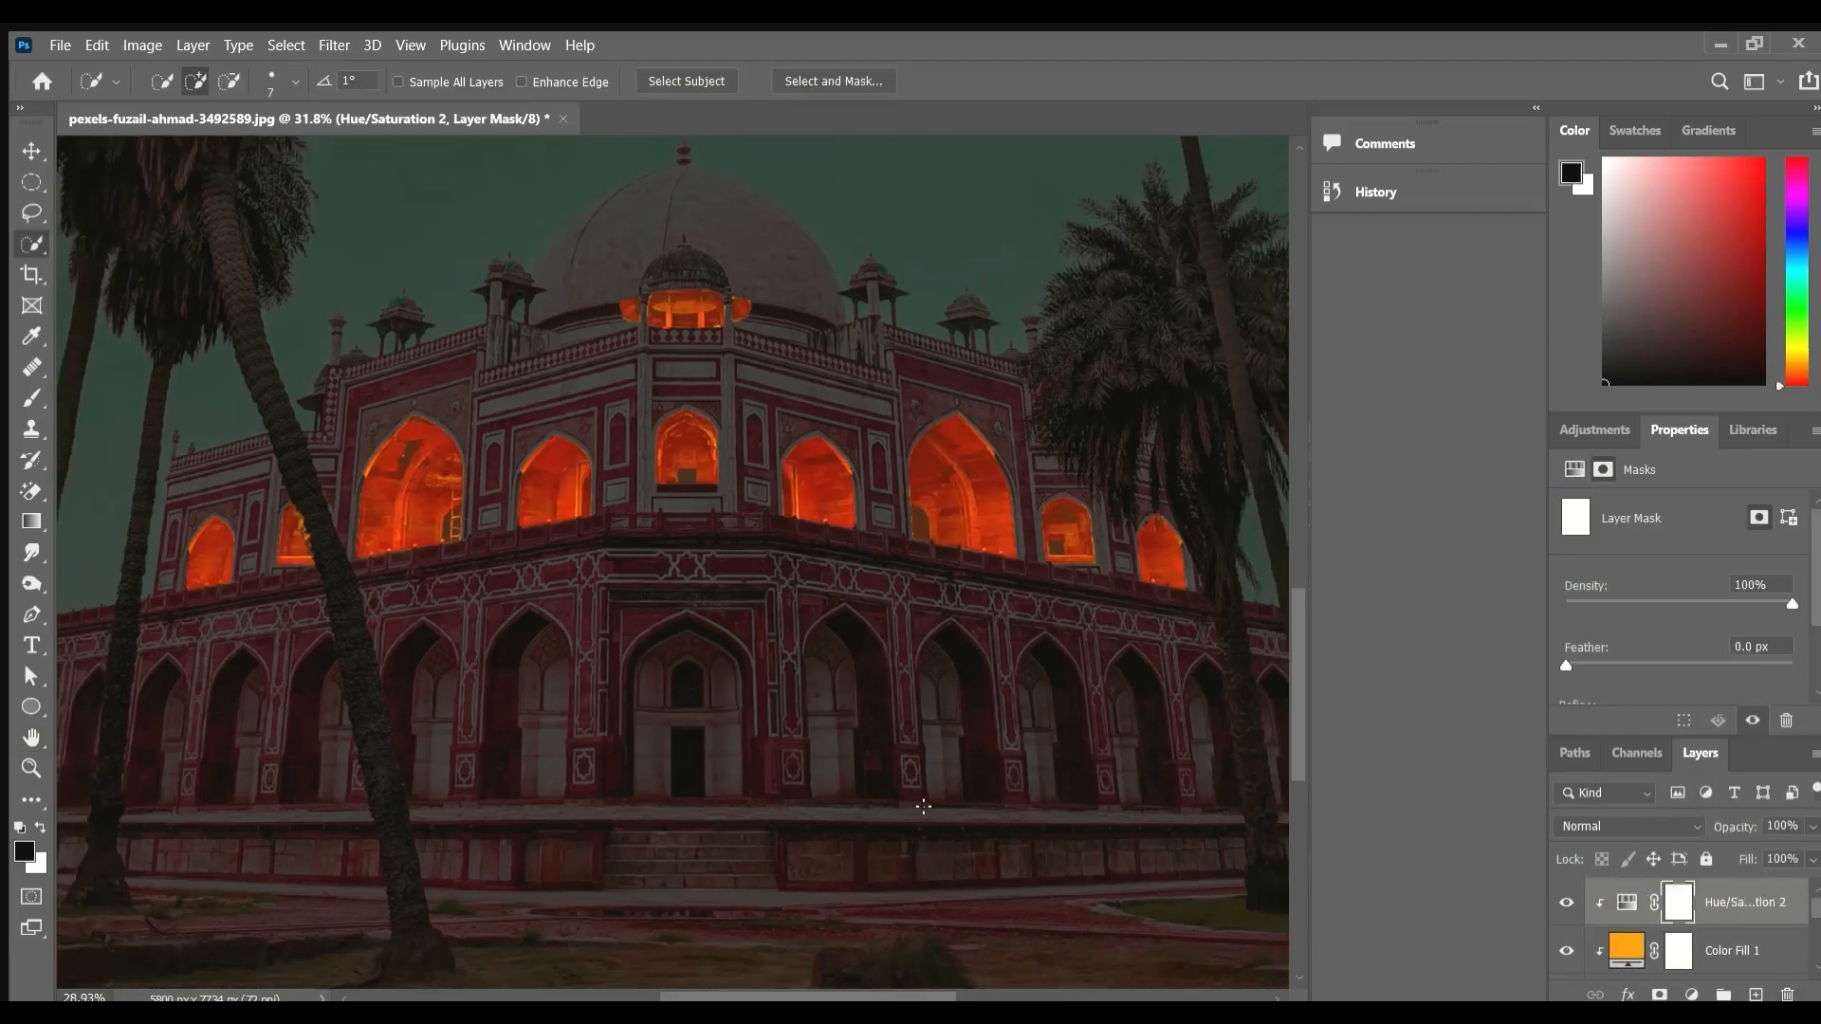
scroll(923, 806, "up", 1)
scroll(1675, 935, "down", 3)
scroll(1675, 935, "up", 3)
scroll(699, 630, "down", 5)
left_click_drag(699, 629, 629, 772)
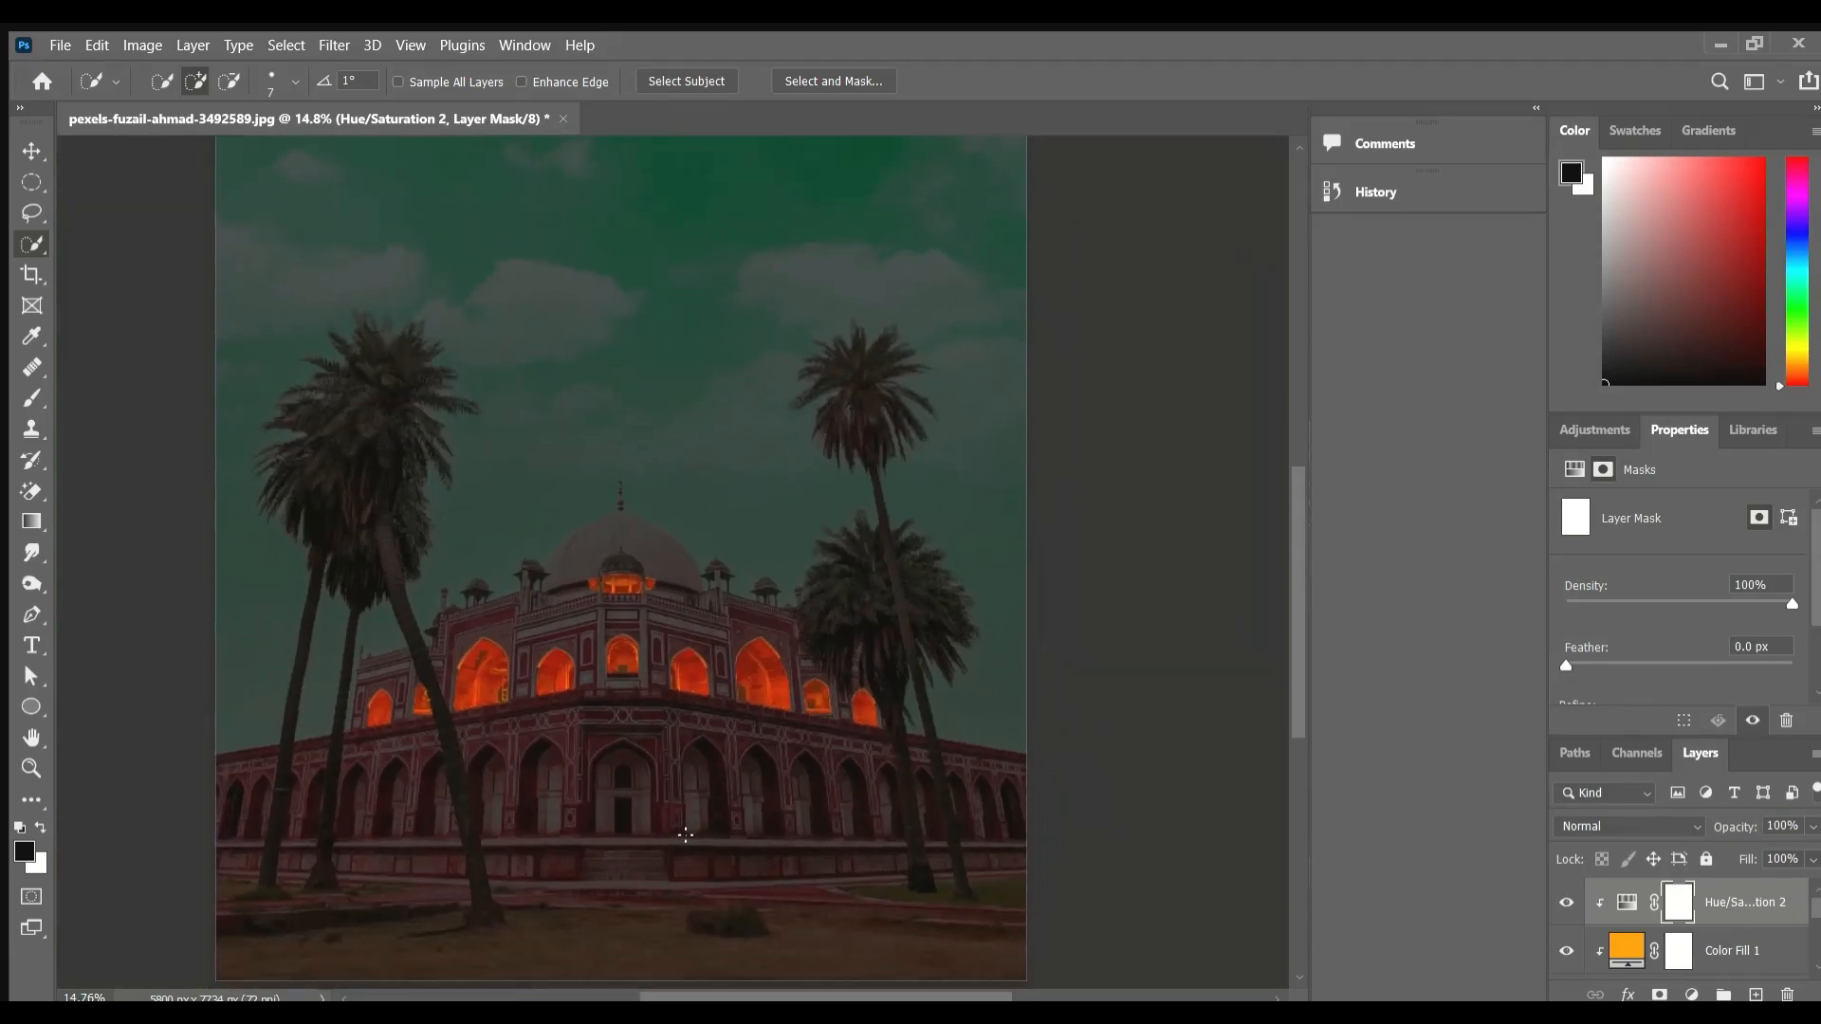
scroll(664, 768, "up", 6)
scroll(968, 626, "up", 6)
Create a new layer clipped to the window layers and set a golden yellow foreground colour for the Brush.
key("ctrl+shift+alt+n")
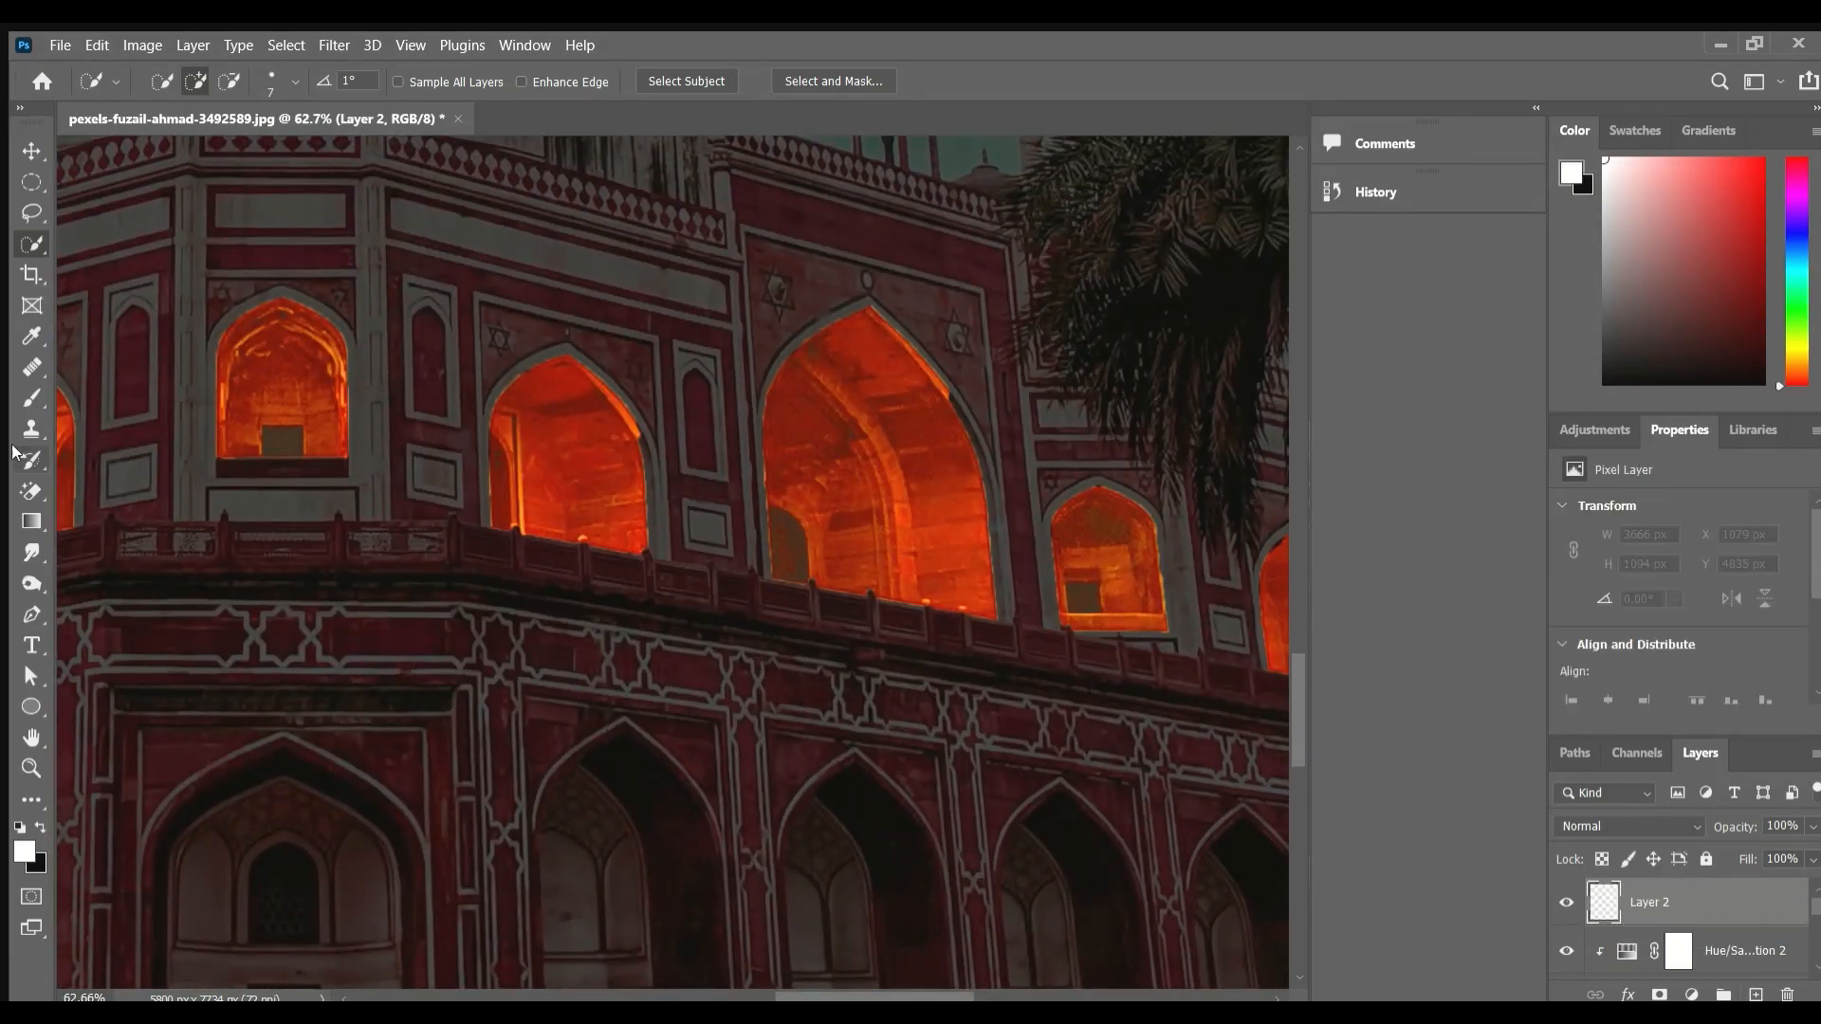
left_click(31, 397)
left_click(24, 851)
key("Return")
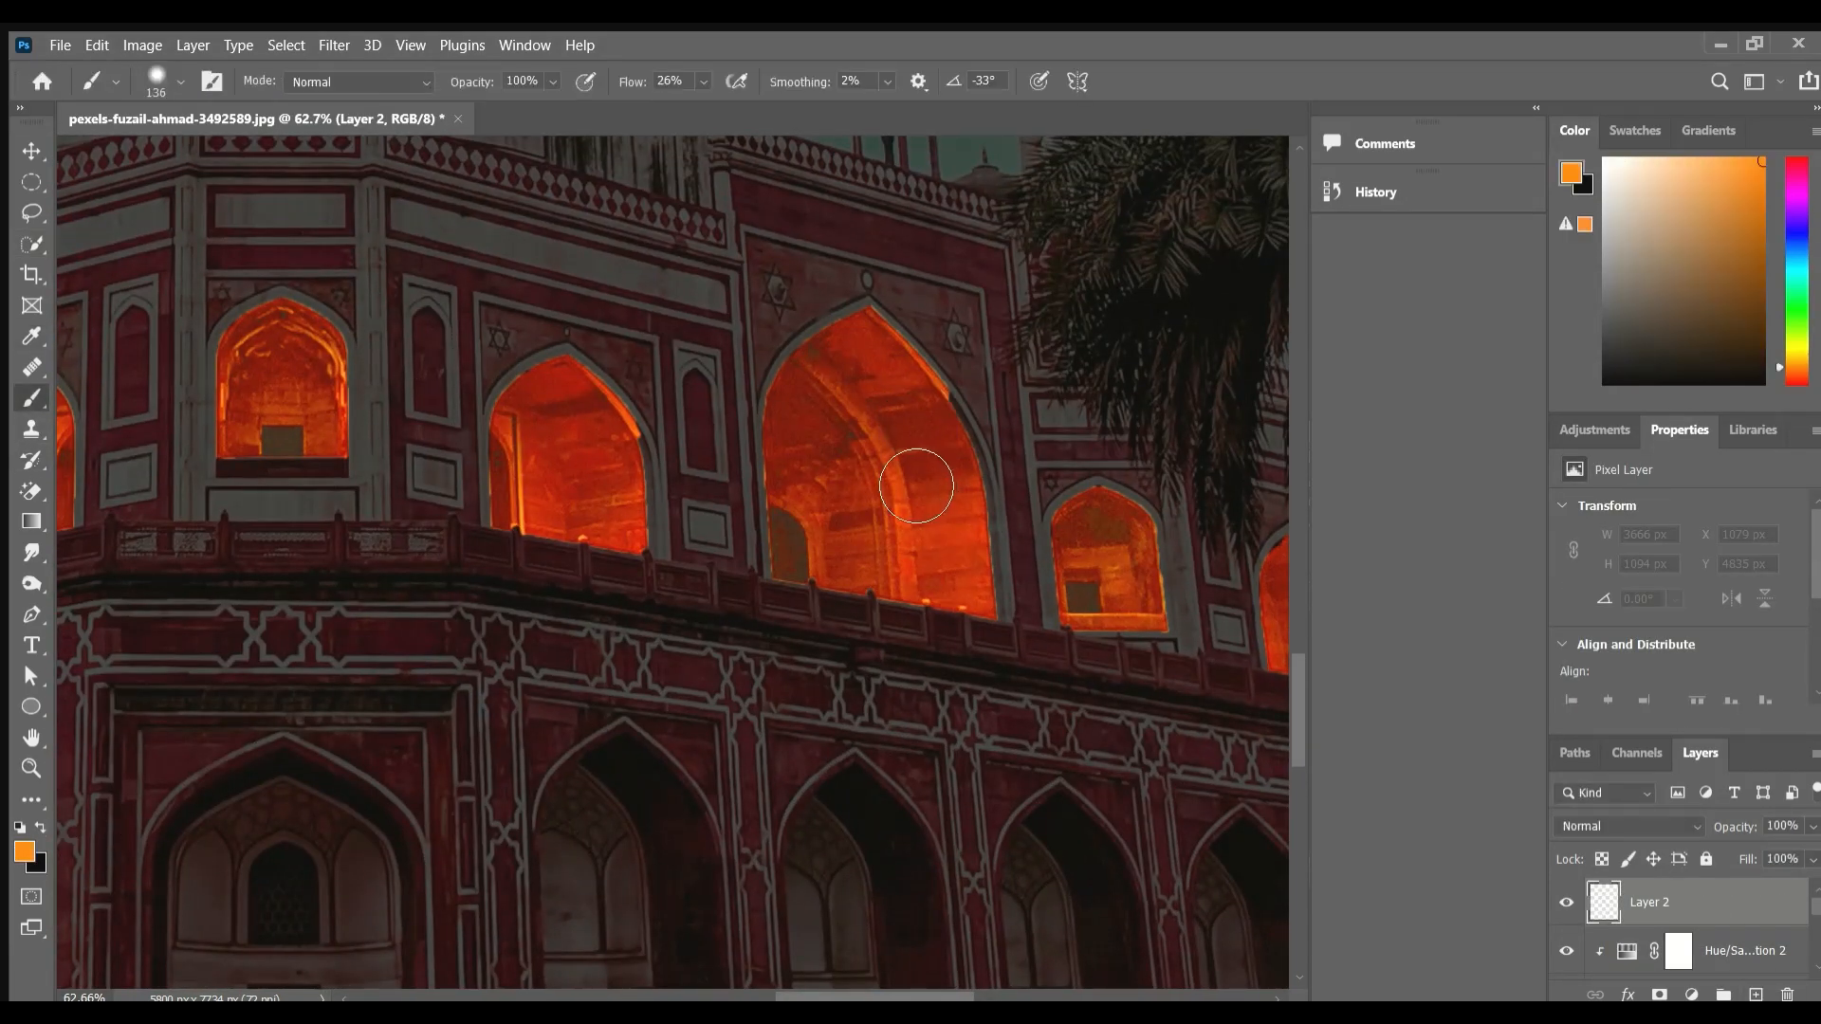
left_click(15, 842)
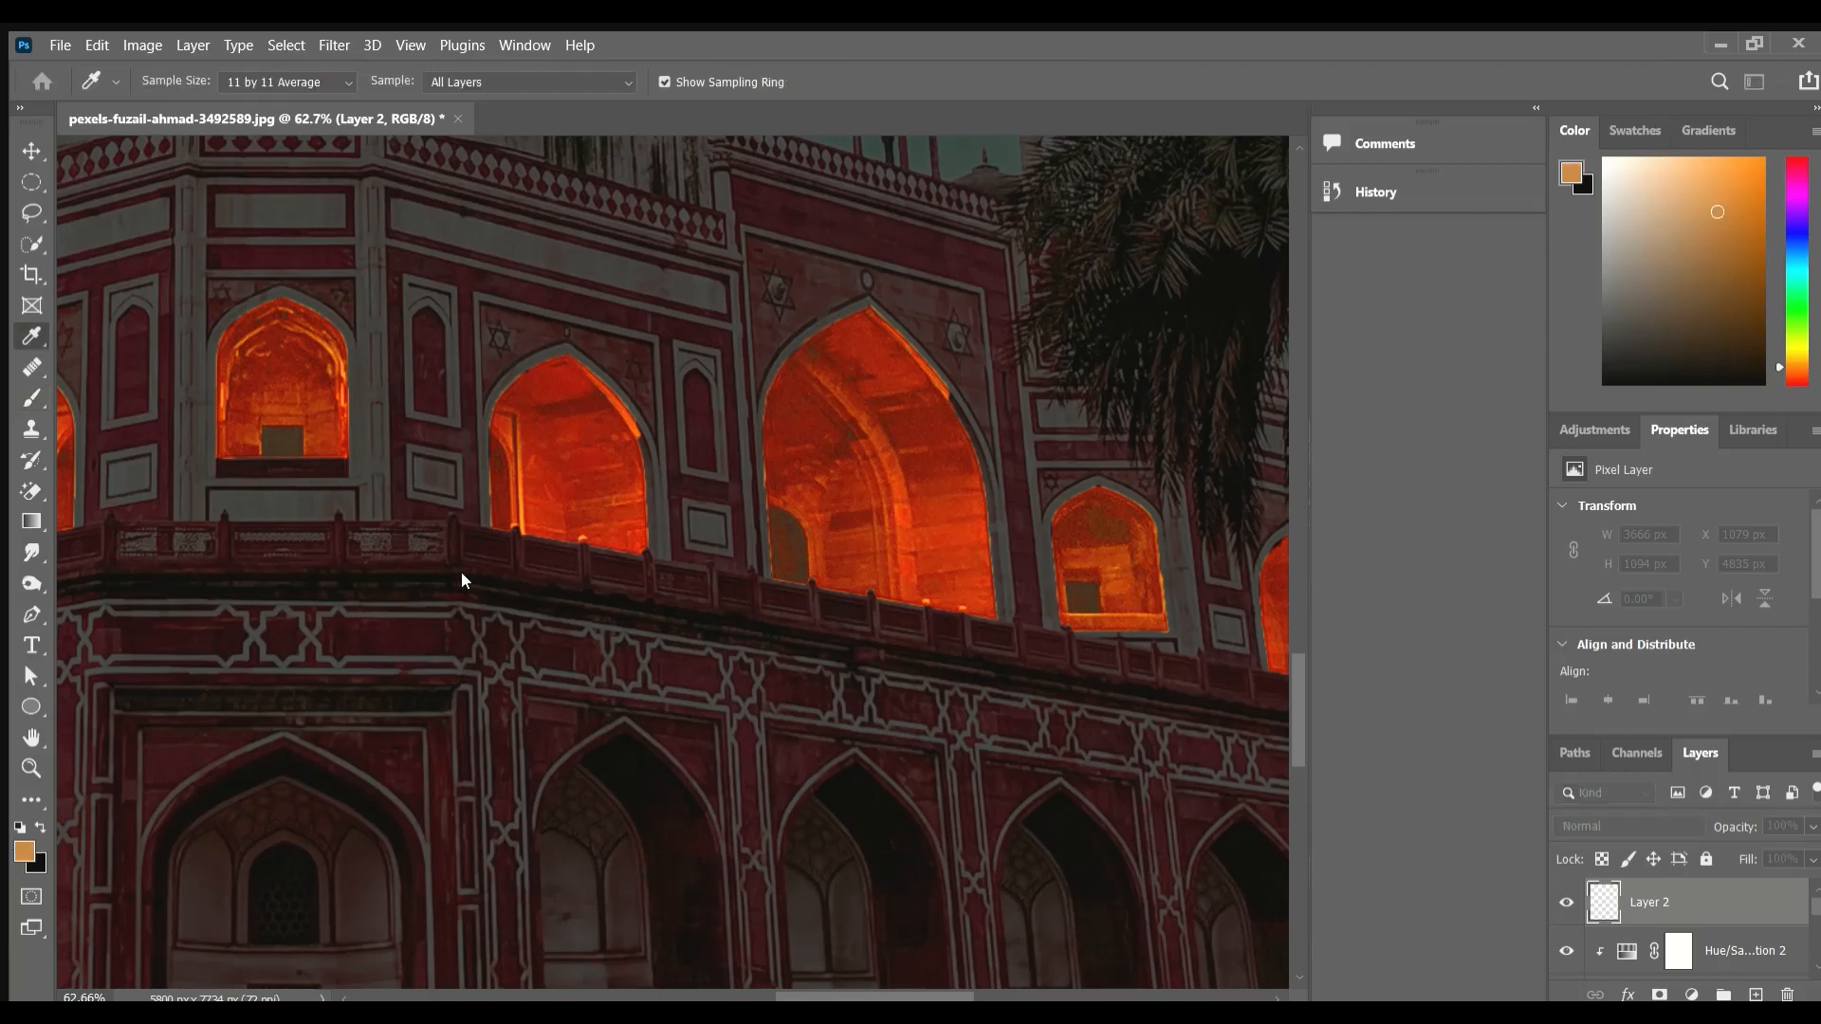
key("Return")
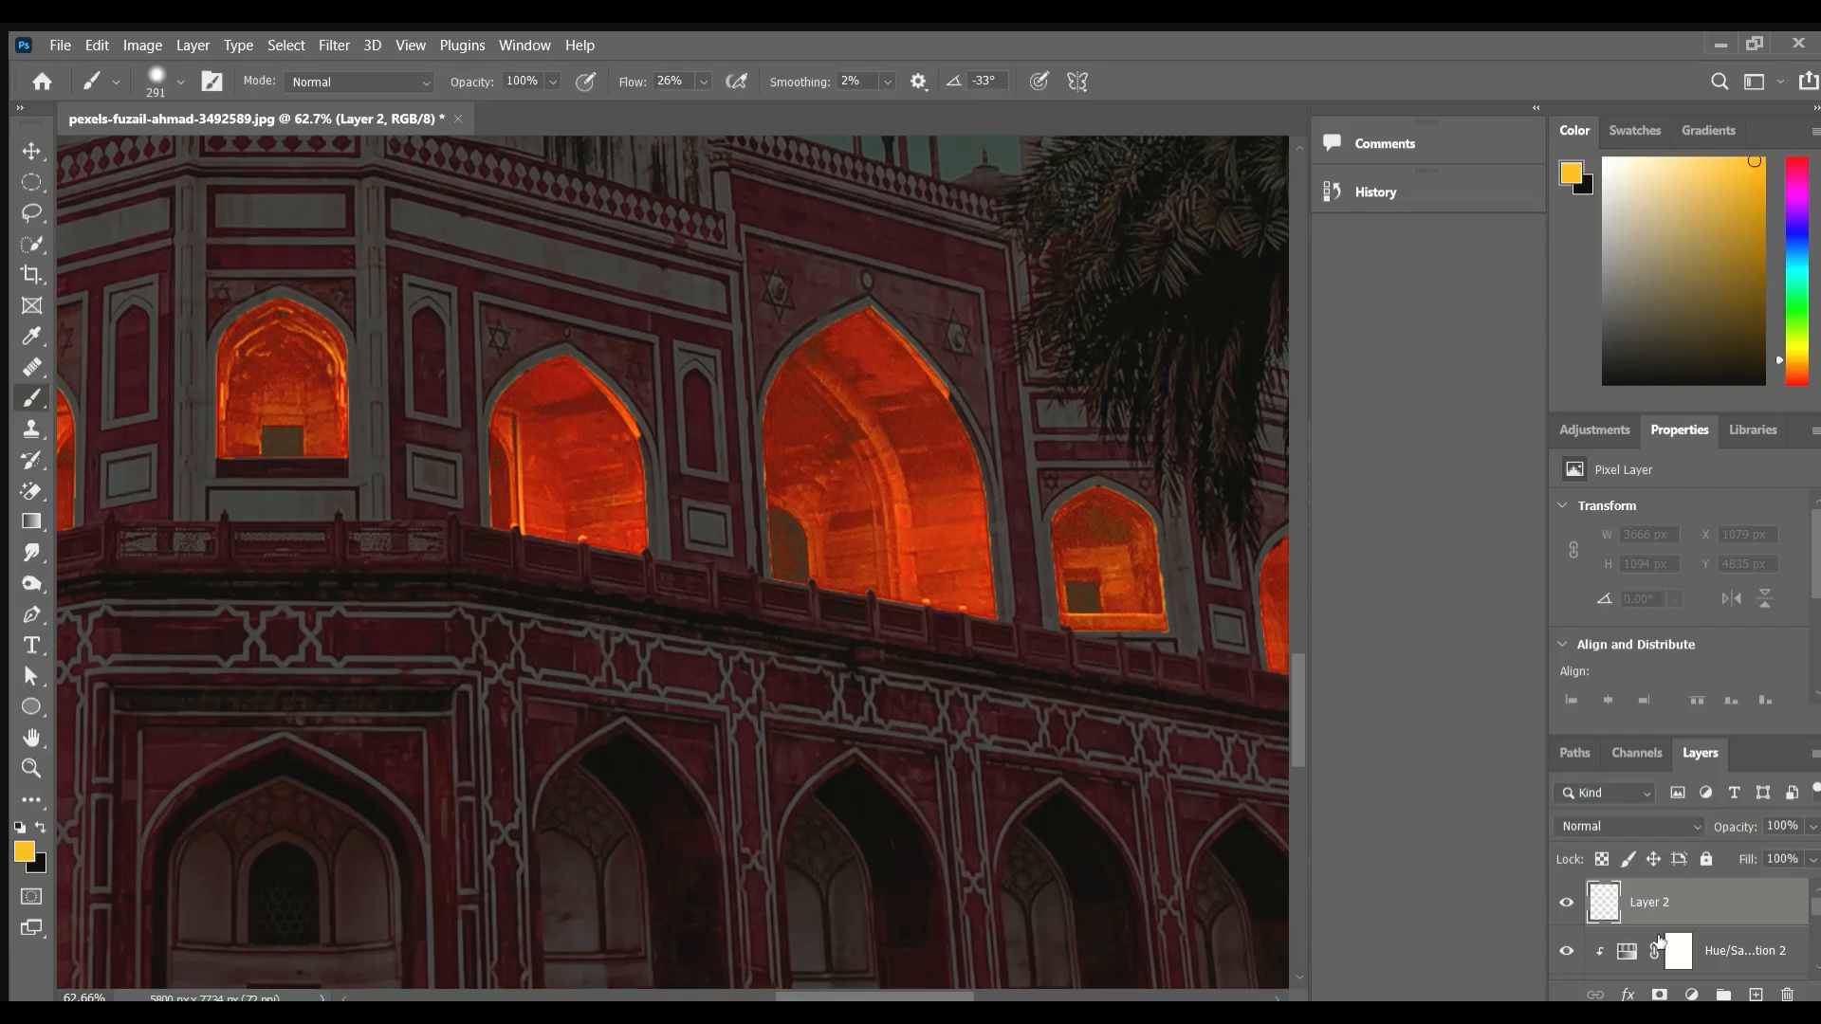
left_click(1745, 921, "alt")
Paint all the window openings golden yellow on the new layer with a soft brush at 26% flow.
key("ctrl+0")
scroll(922, 759, "up", 4)
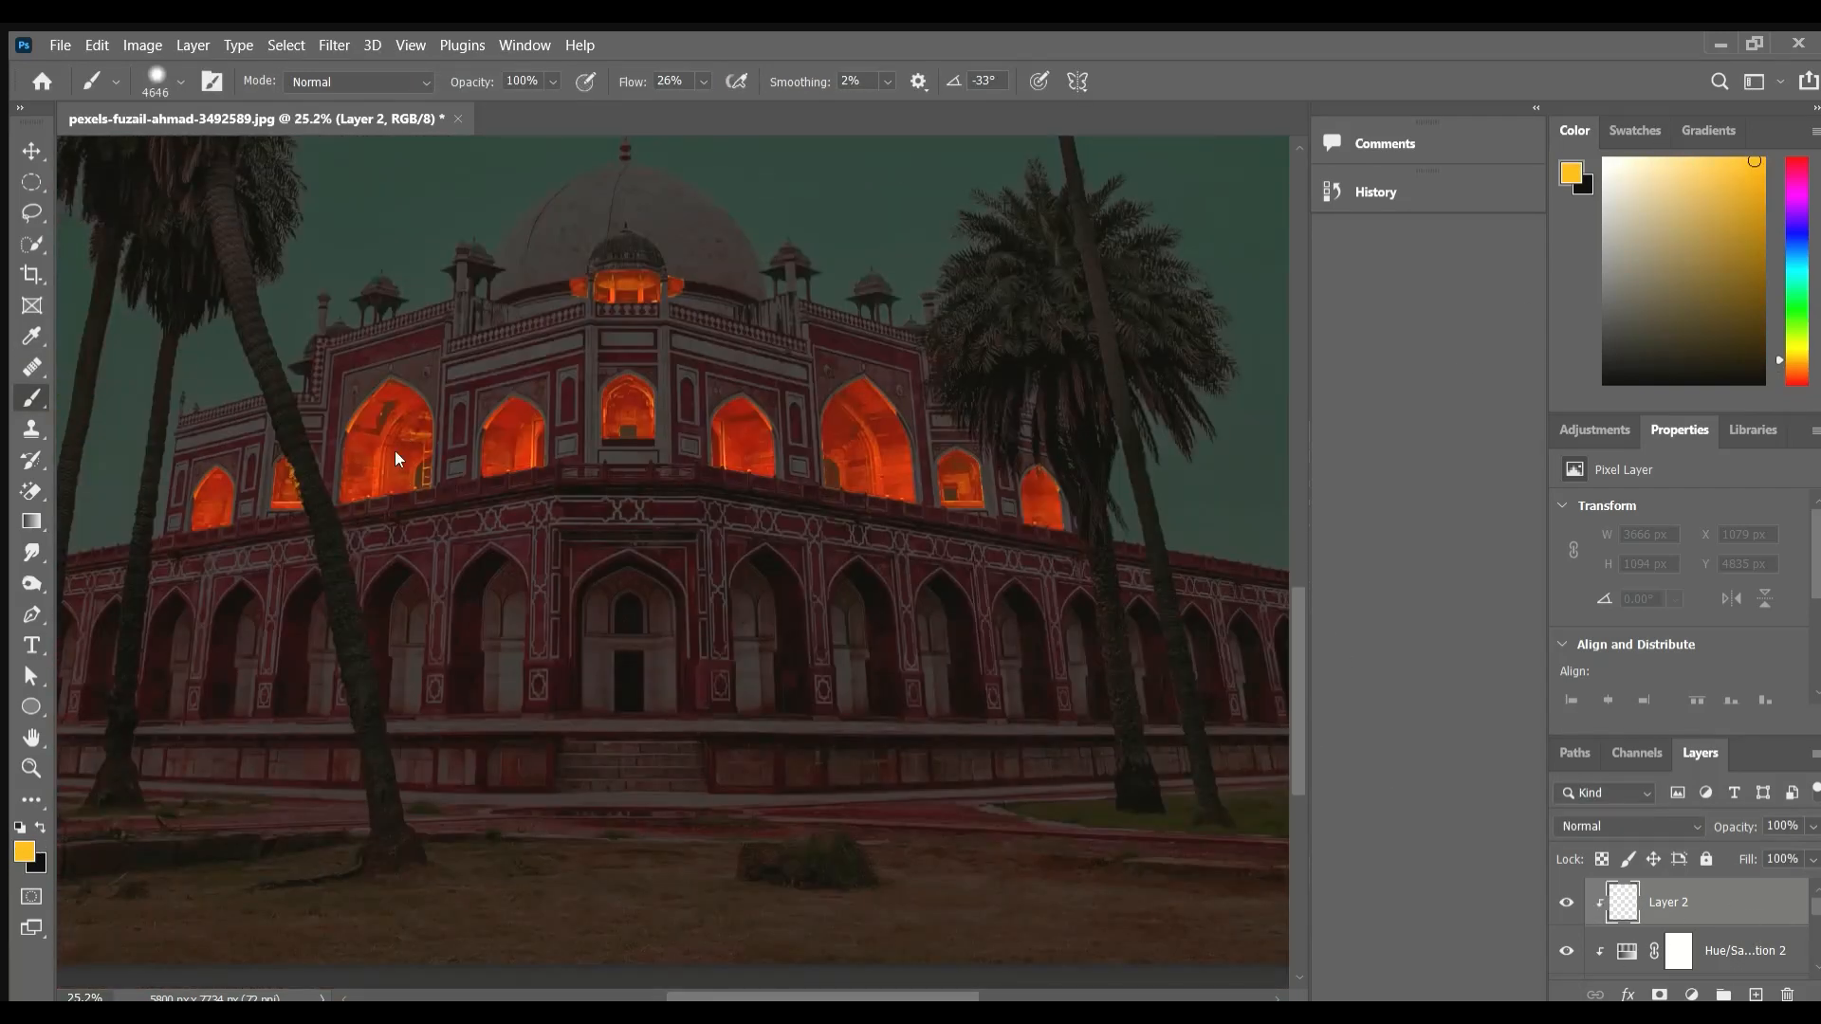
mouse_move(1101, 529)
left_mouse_down()
mouse_move(550, 461)
mouse_move(365, 493)
mouse_move(717, 287)
mouse_move(1130, 555)
left_mouse_up()
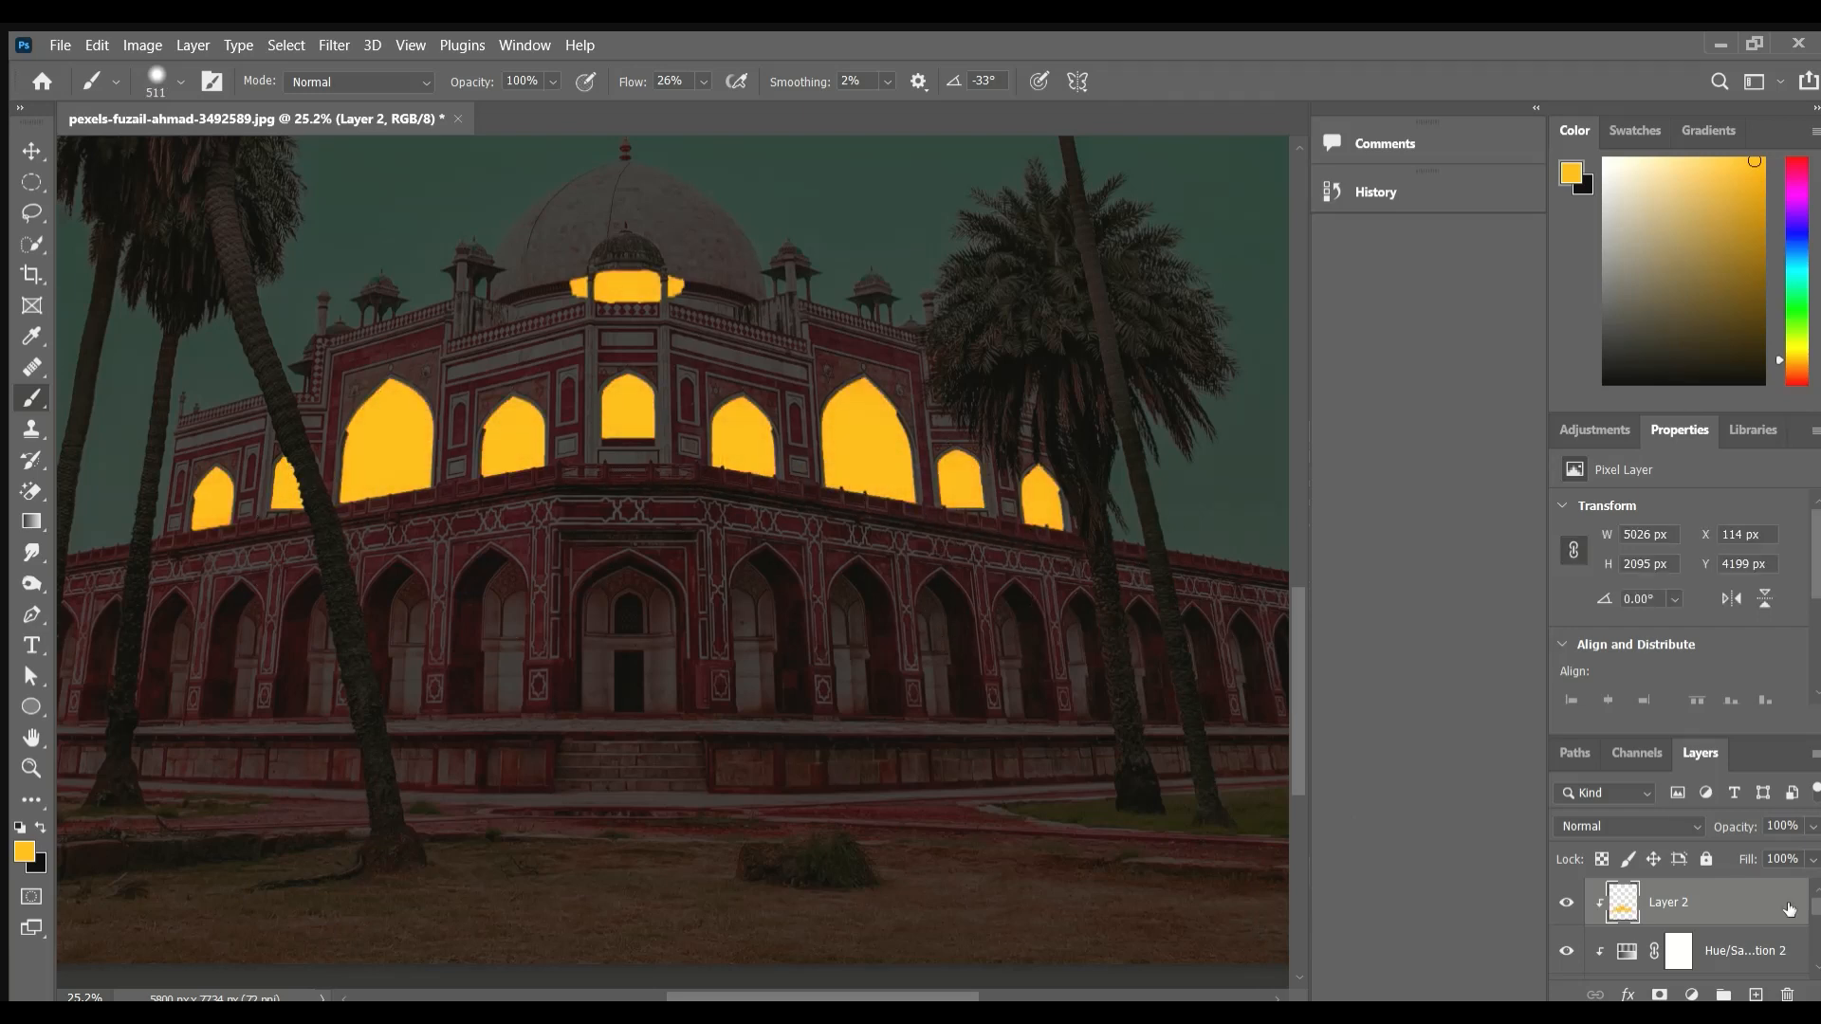
left_click(669, 399)
left_click_drag(1056, 930, 1101, 934)
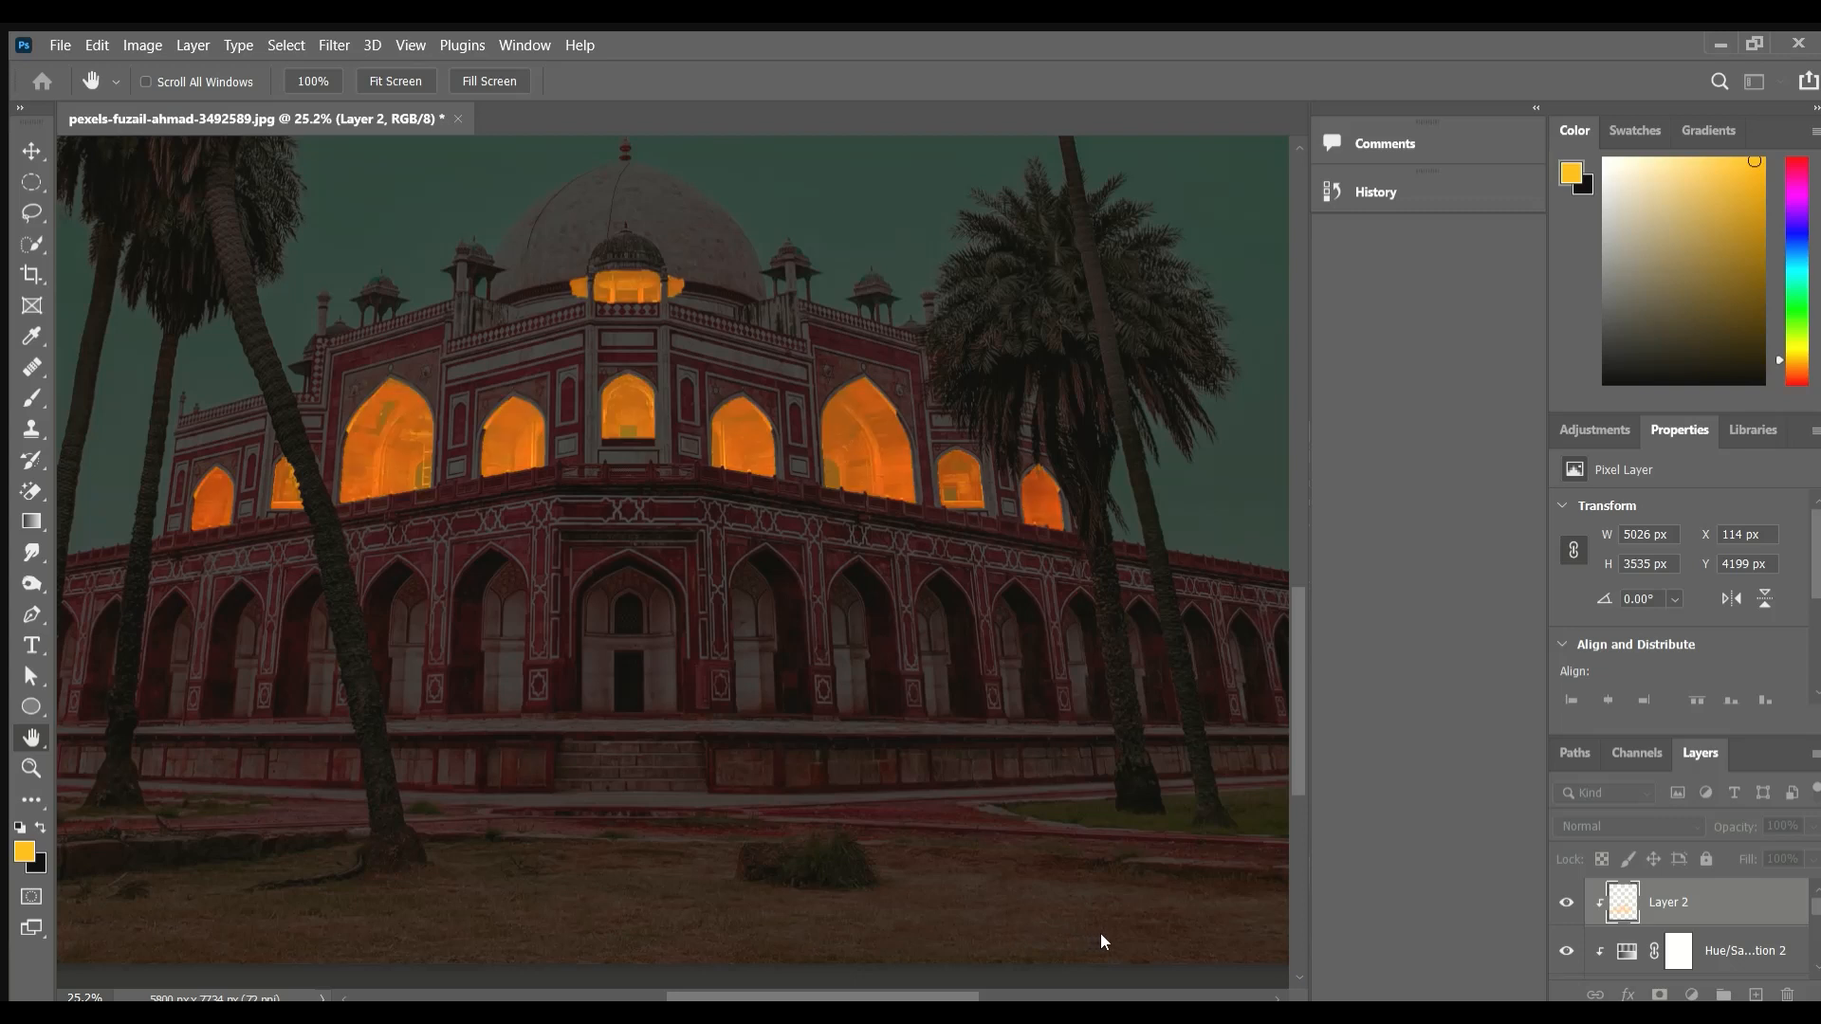
key("Escape")
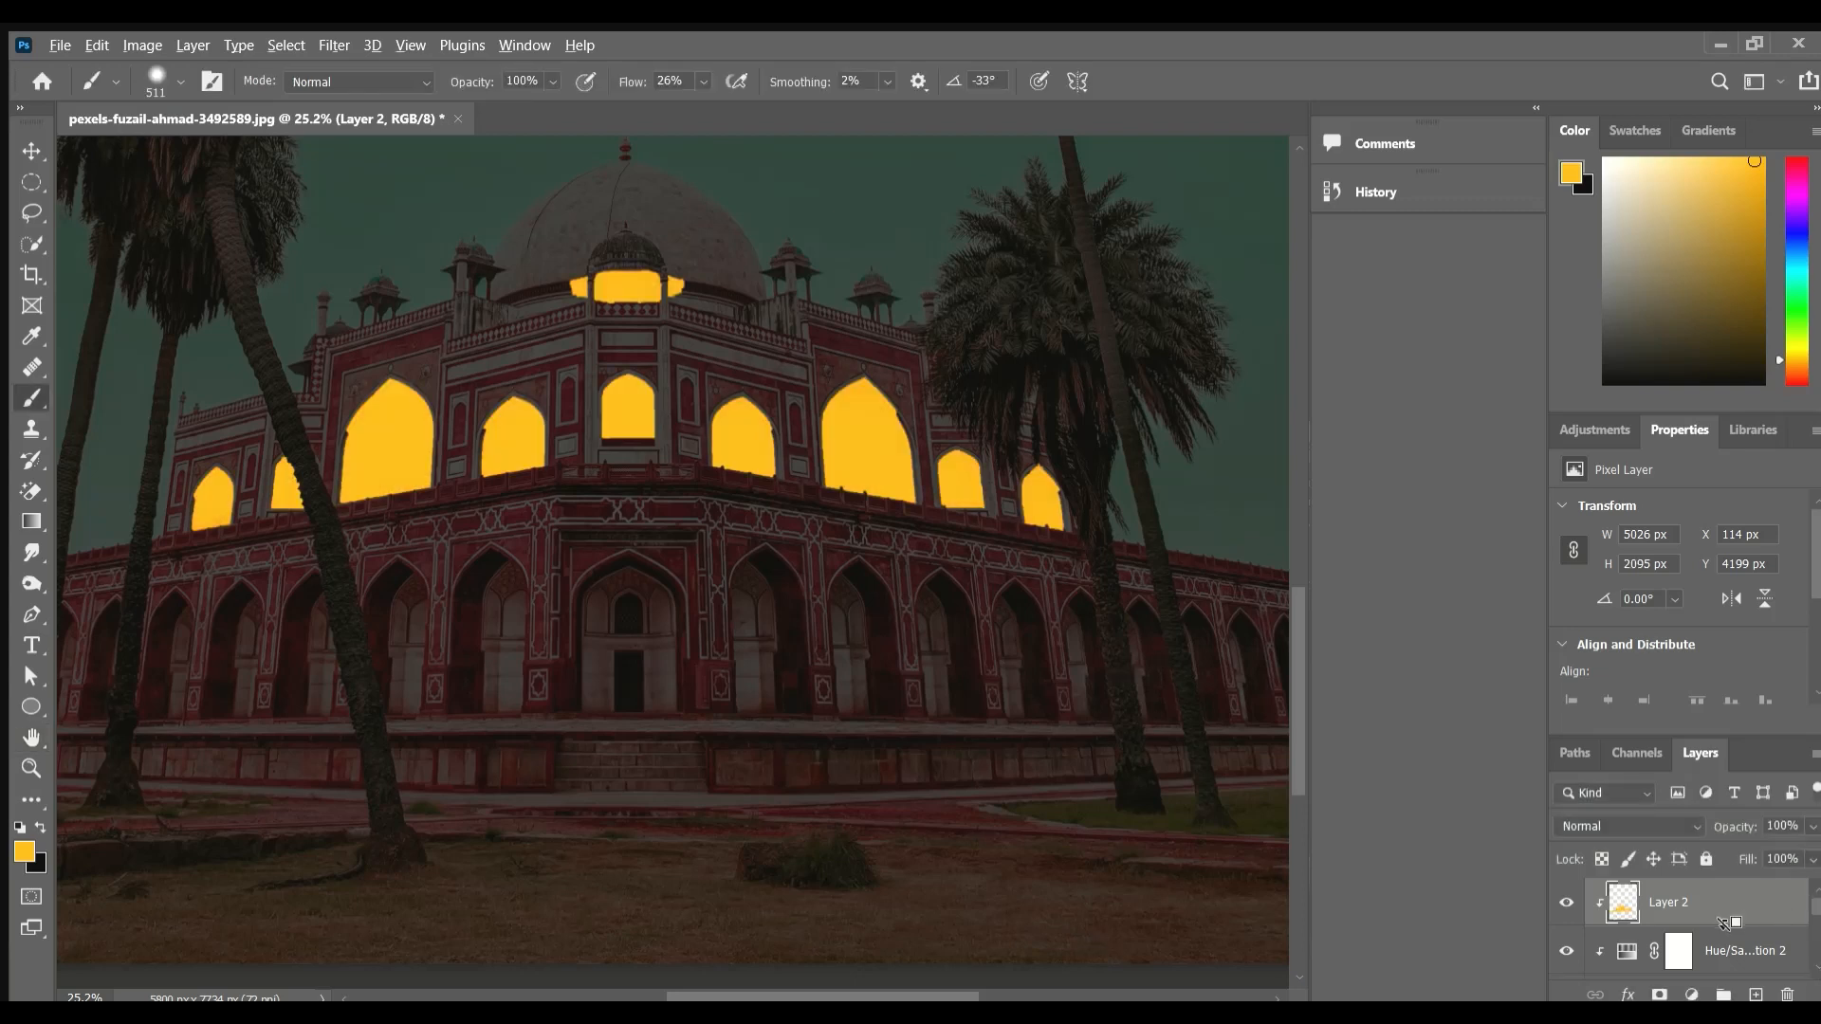
Try releasing the golden yellow layer from its clipping group and painting a layer mask over the building to hide part of the colour.
left_click(1735, 926, "alt")
scroll(576, 379, "down", 1)
scroll(642, 336, "up", 1)
key("ctrl+z")
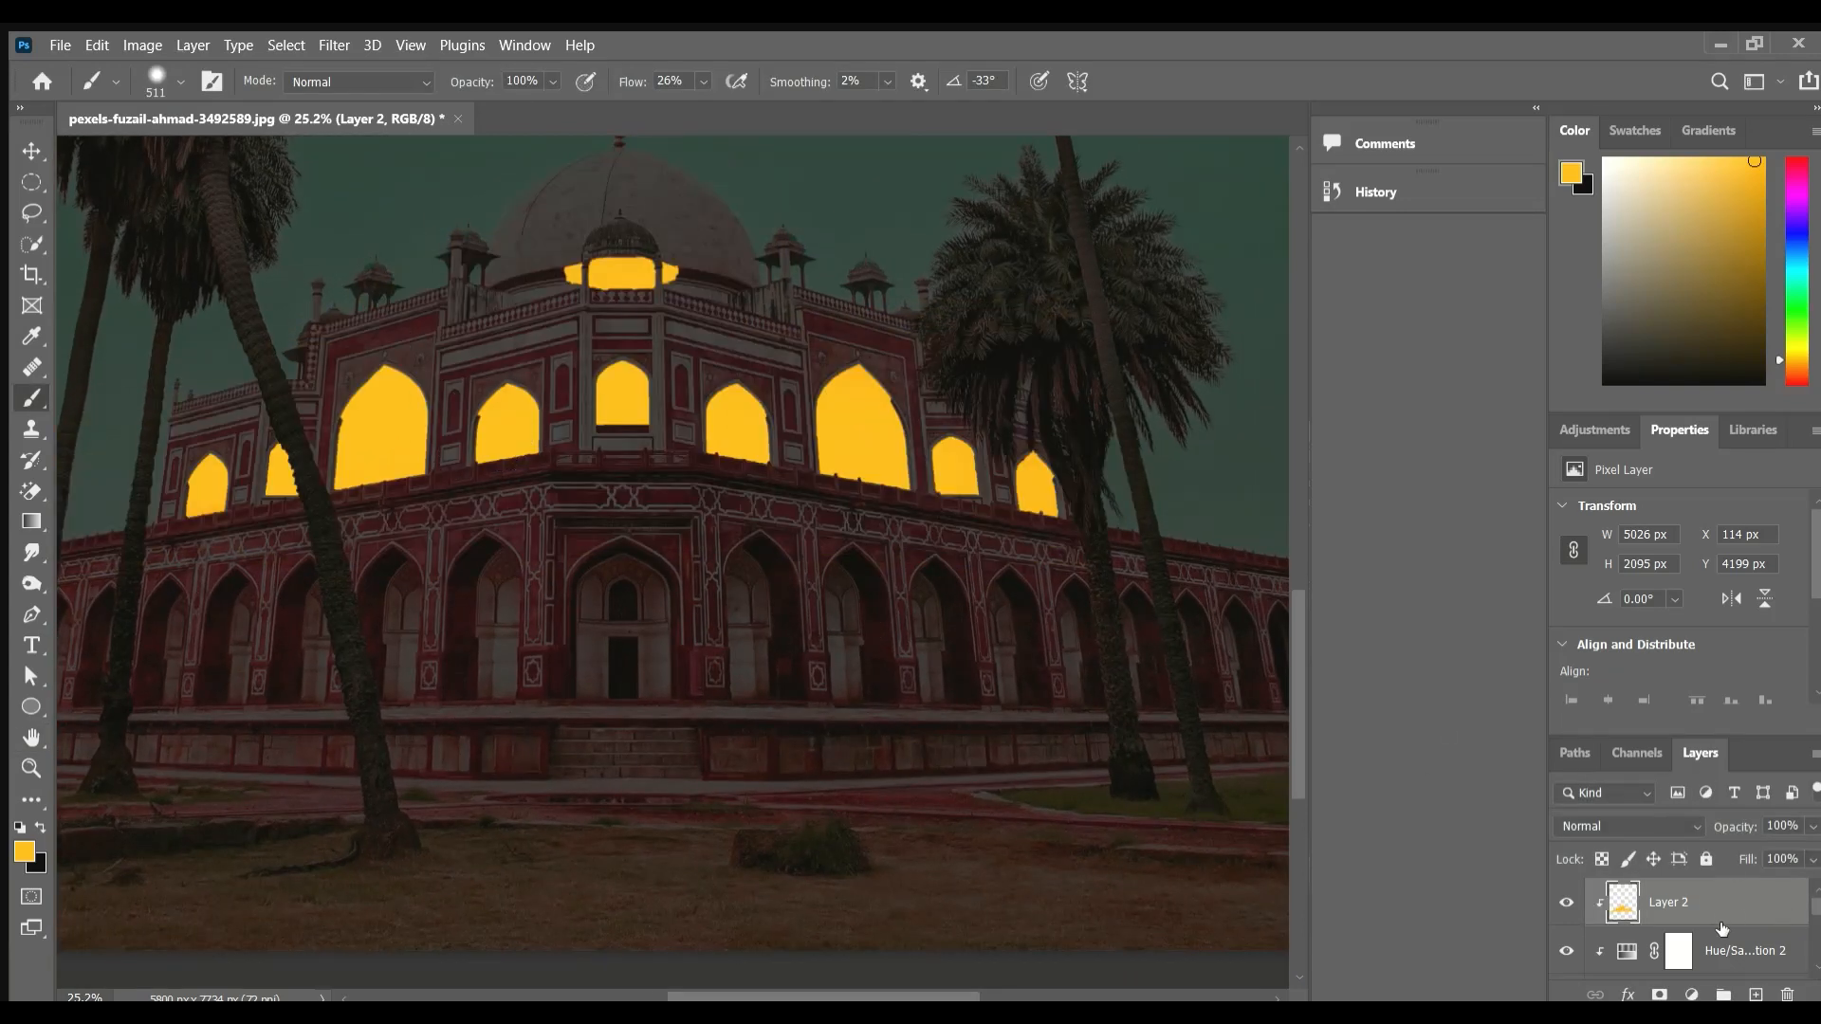
left_click(1743, 921, "alt")
left_click(1659, 994)
mouse_move(720, 189)
left_mouse_down()
mouse_move(474, 347)
mouse_move(1041, 357)
mouse_move(89, 487)
left_mouse_up()
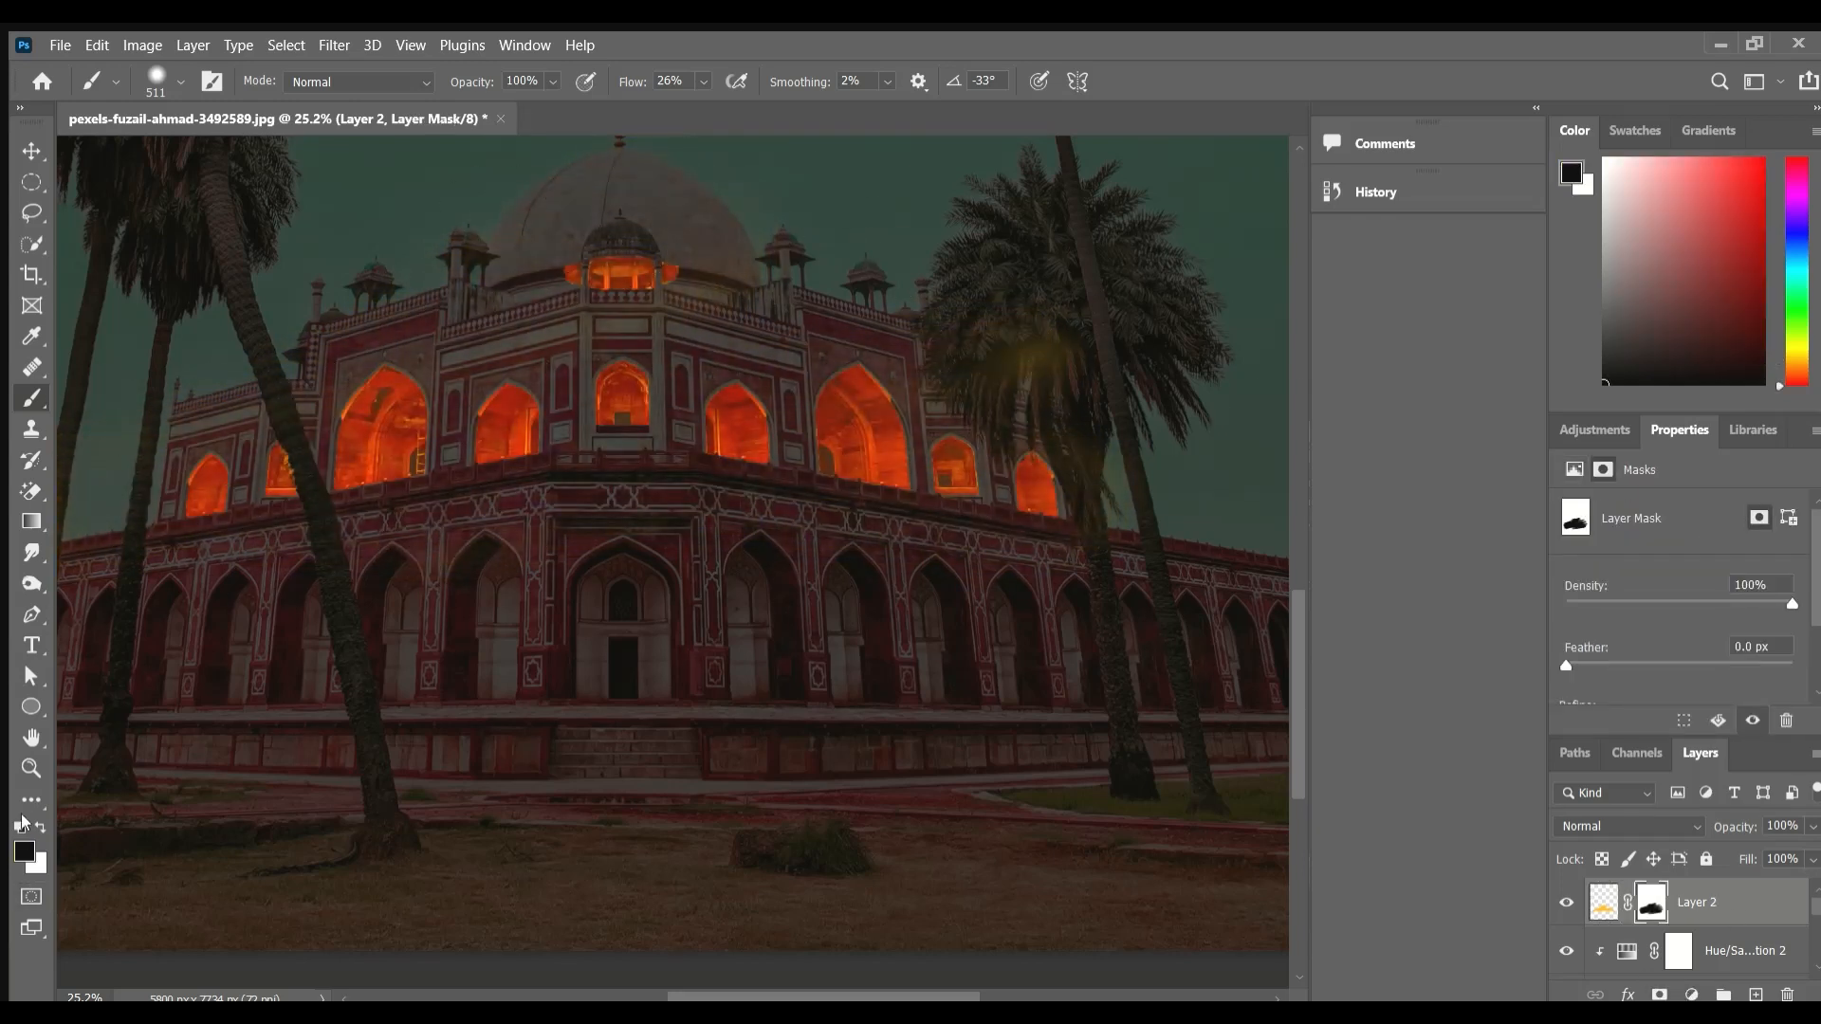
key("x")
mouse_move(270, 493)
left_mouse_down()
mouse_move(834, 439)
mouse_move(671, 304)
mouse_move(426, 455)
mouse_move(860, 528)
left_mouse_up()
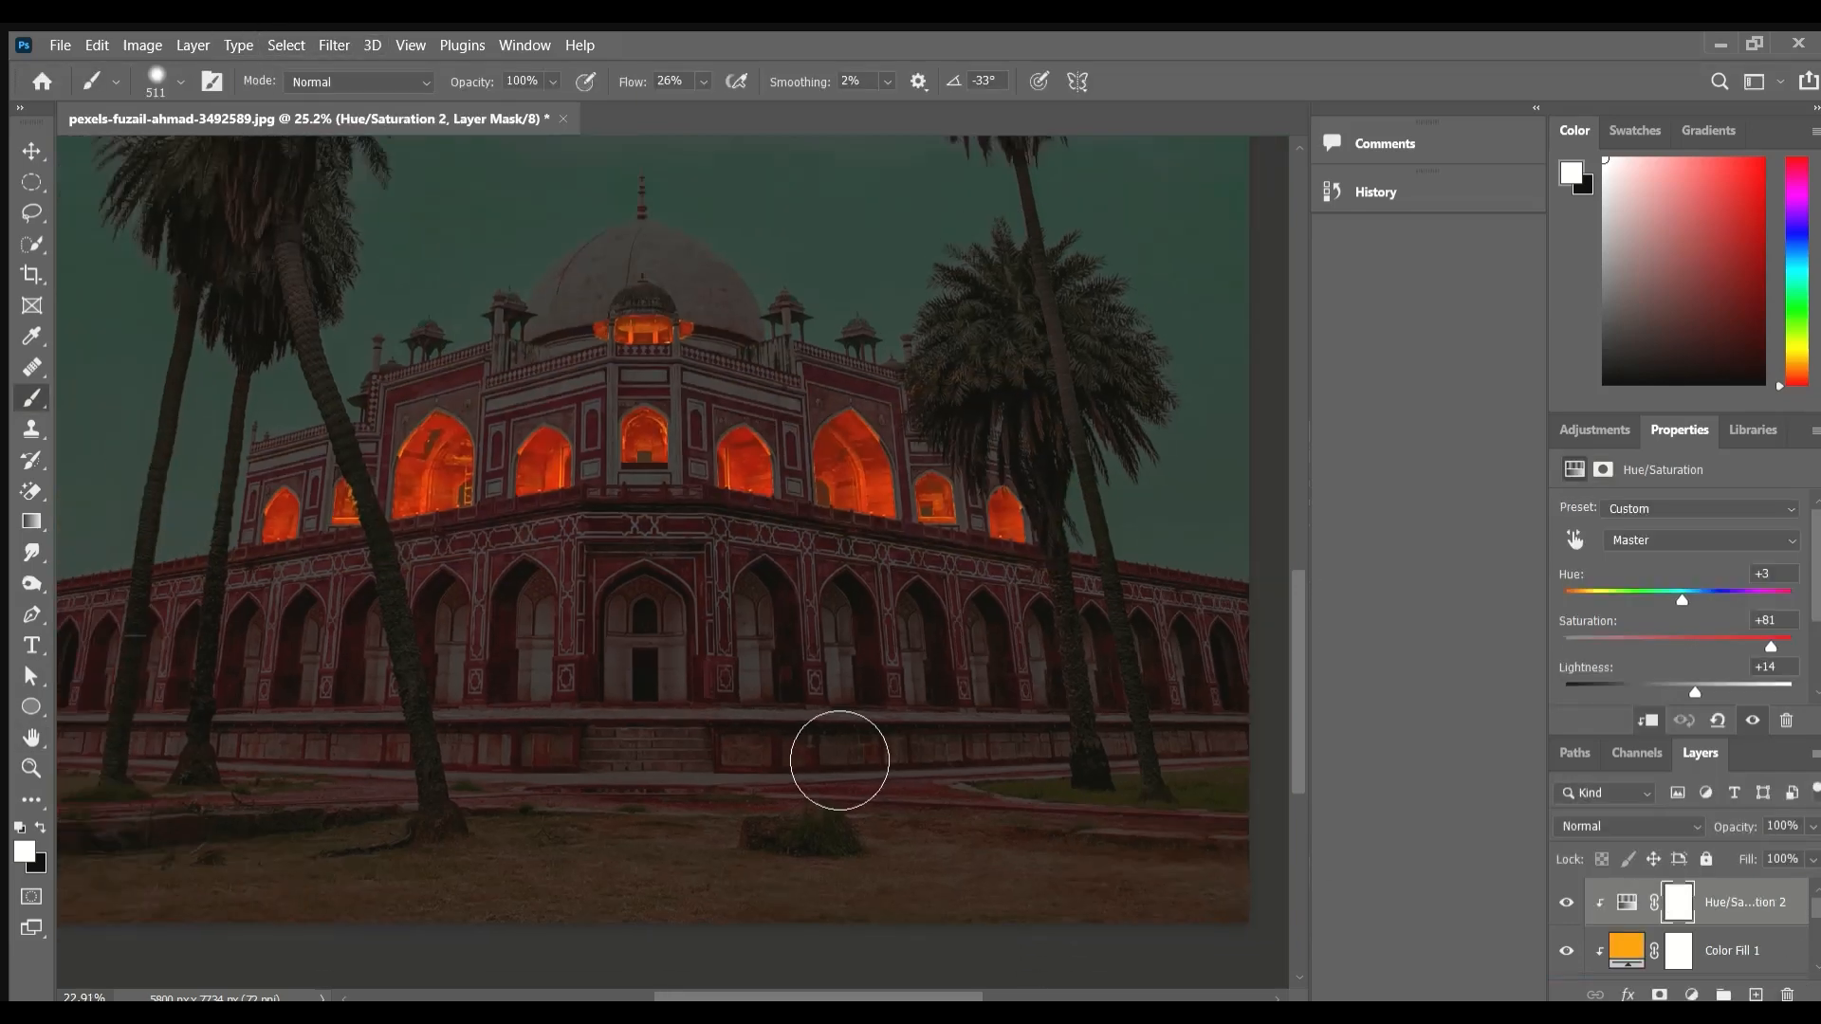
Create a new layer above the window adjustments, set the golden yellow brush to 100% flow, and load the Layer 1 window shapes as a selection.
scroll(838, 760, "down", 3)
left_click_drag(588, 544, 653, 782)
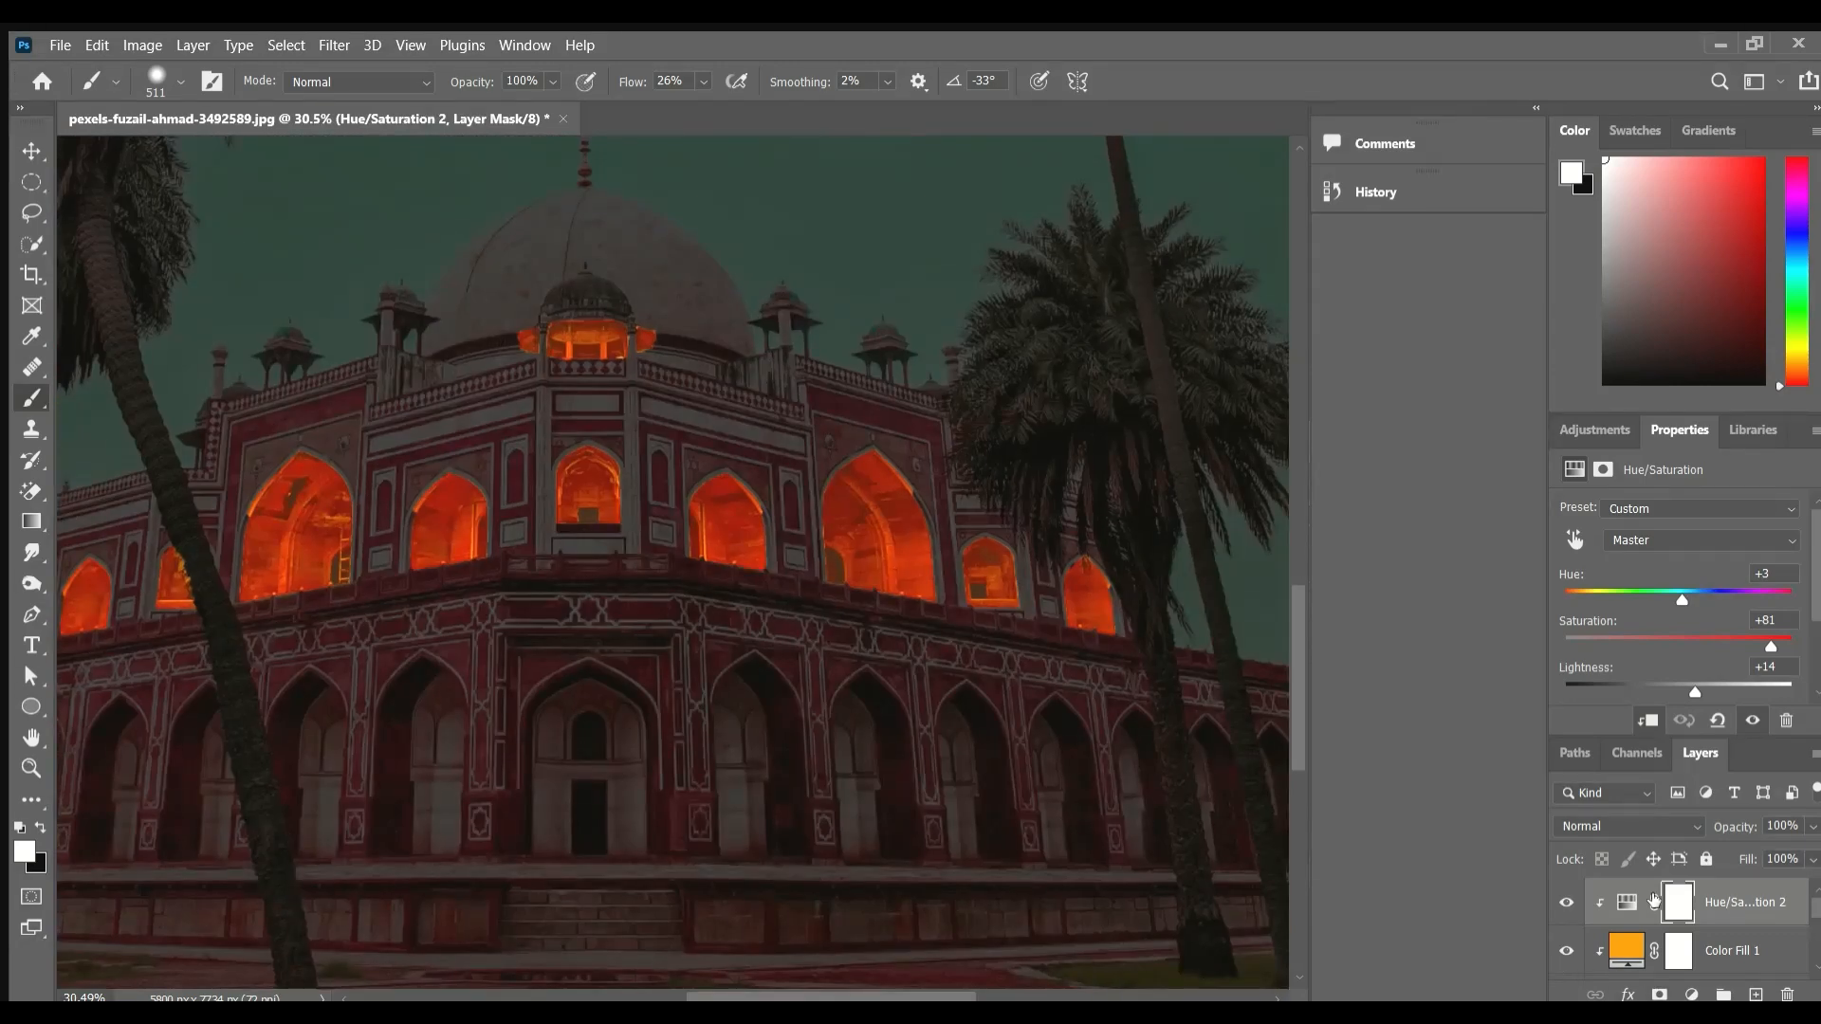
scroll(748, 614, "down", 3)
scroll(874, 643, "up", 7)
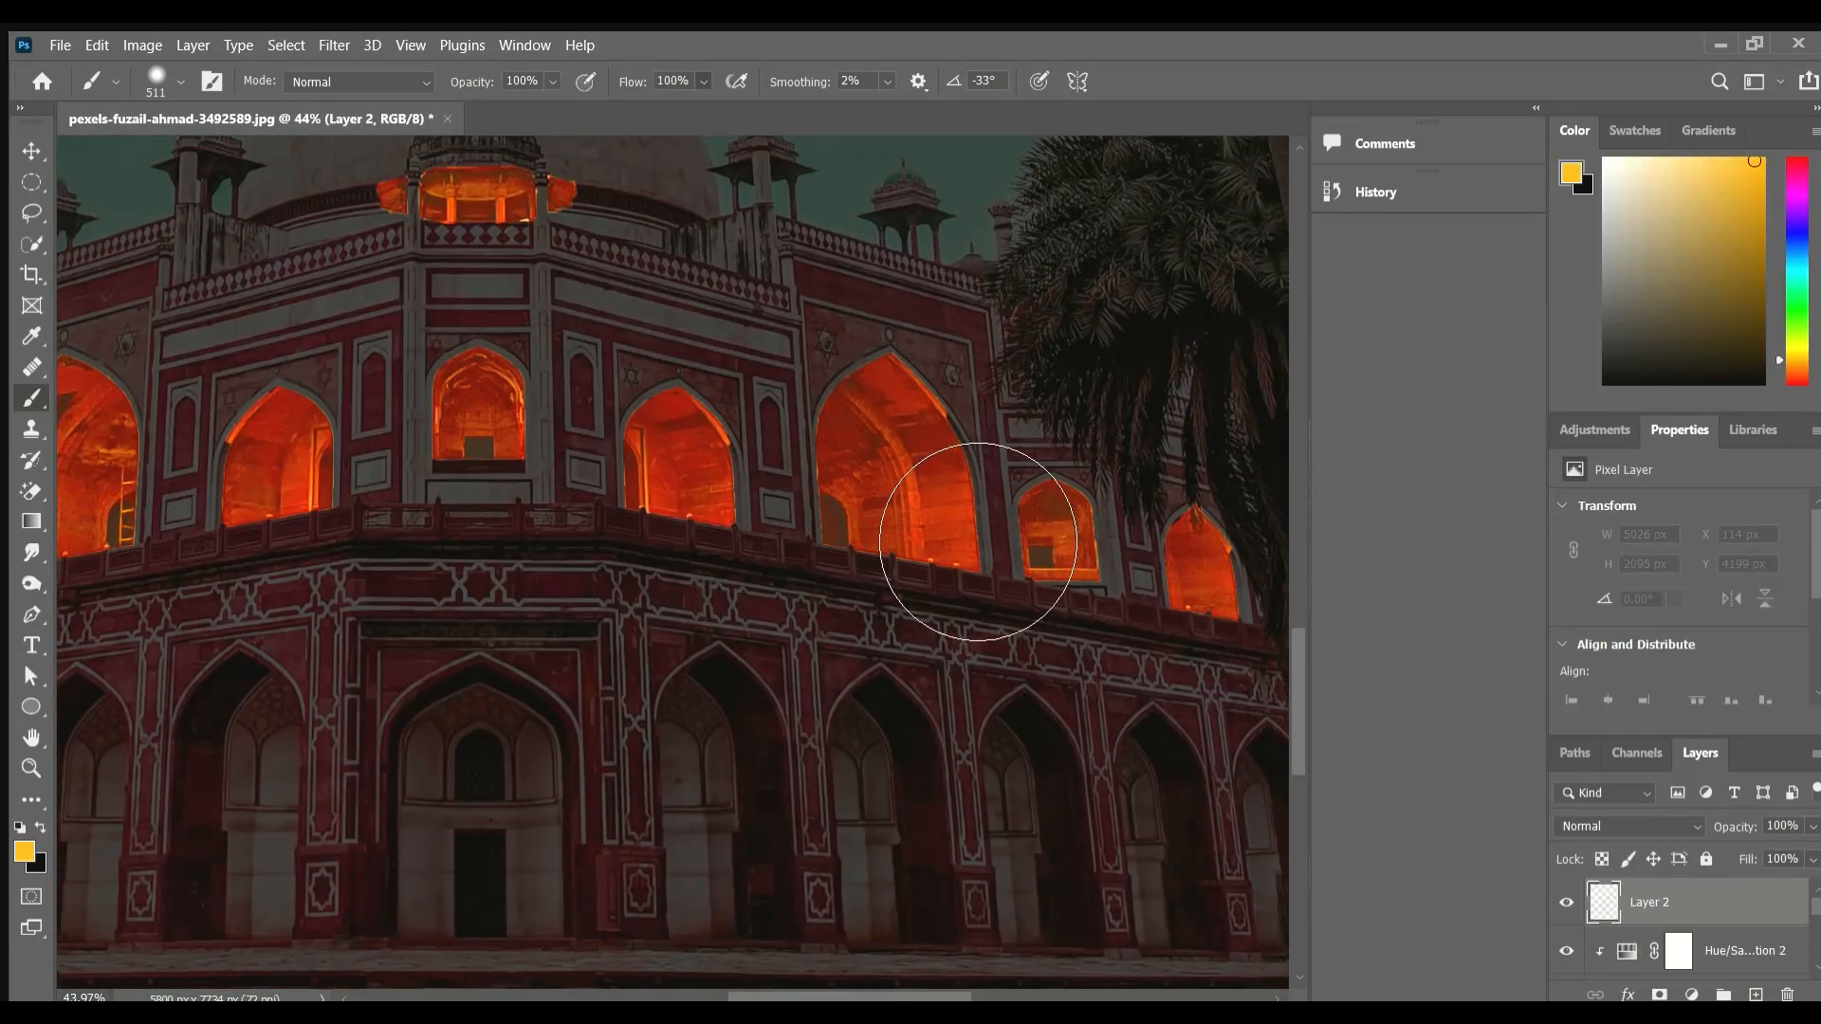
scroll(1661, 919, "down", 4)
left_click(1604, 951, "ctrl")
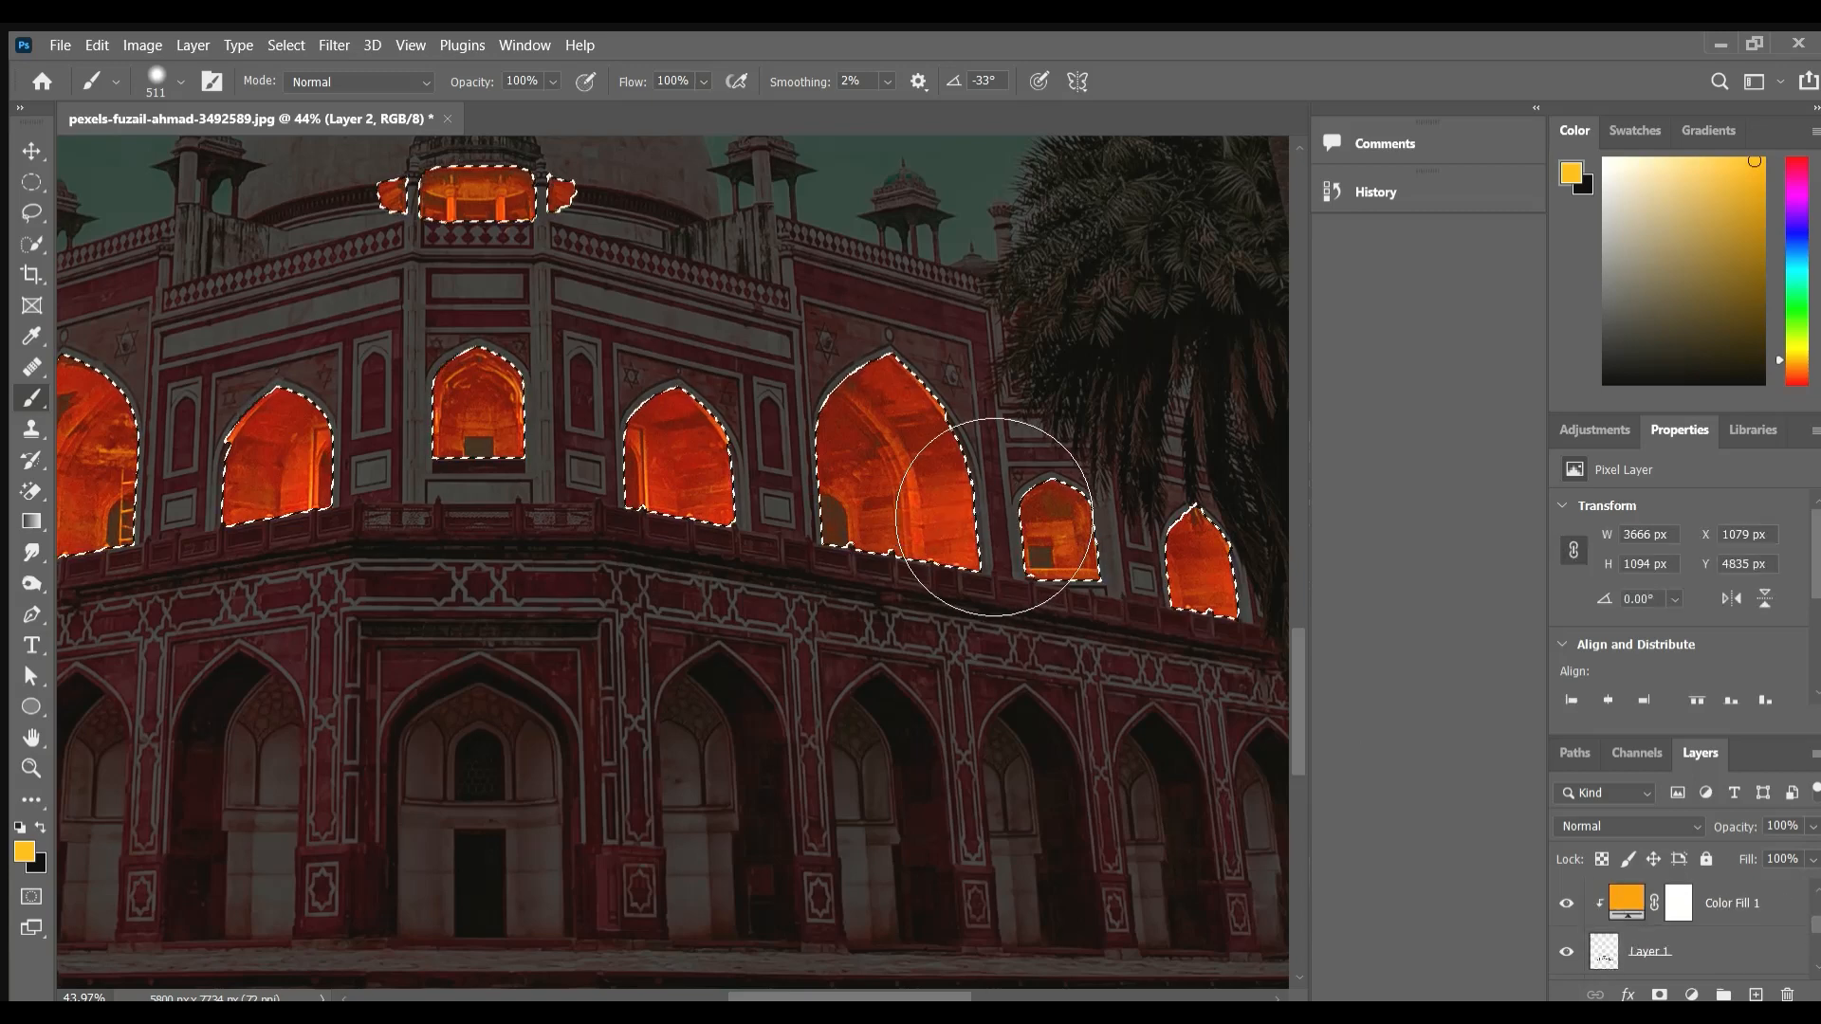
Paint all the selected window openings solid golden yellow on the new layer and deselect.
mouse_move(984, 520)
left_mouse_down()
mouse_move(1261, 745)
mouse_move(354, 565)
mouse_move(1073, 512)
left_mouse_up()
mouse_move(476, 512)
left_mouse_down()
mouse_move(788, 582)
mouse_move(448, 659)
left_mouse_up()
scroll(788, 581, "down", 4)
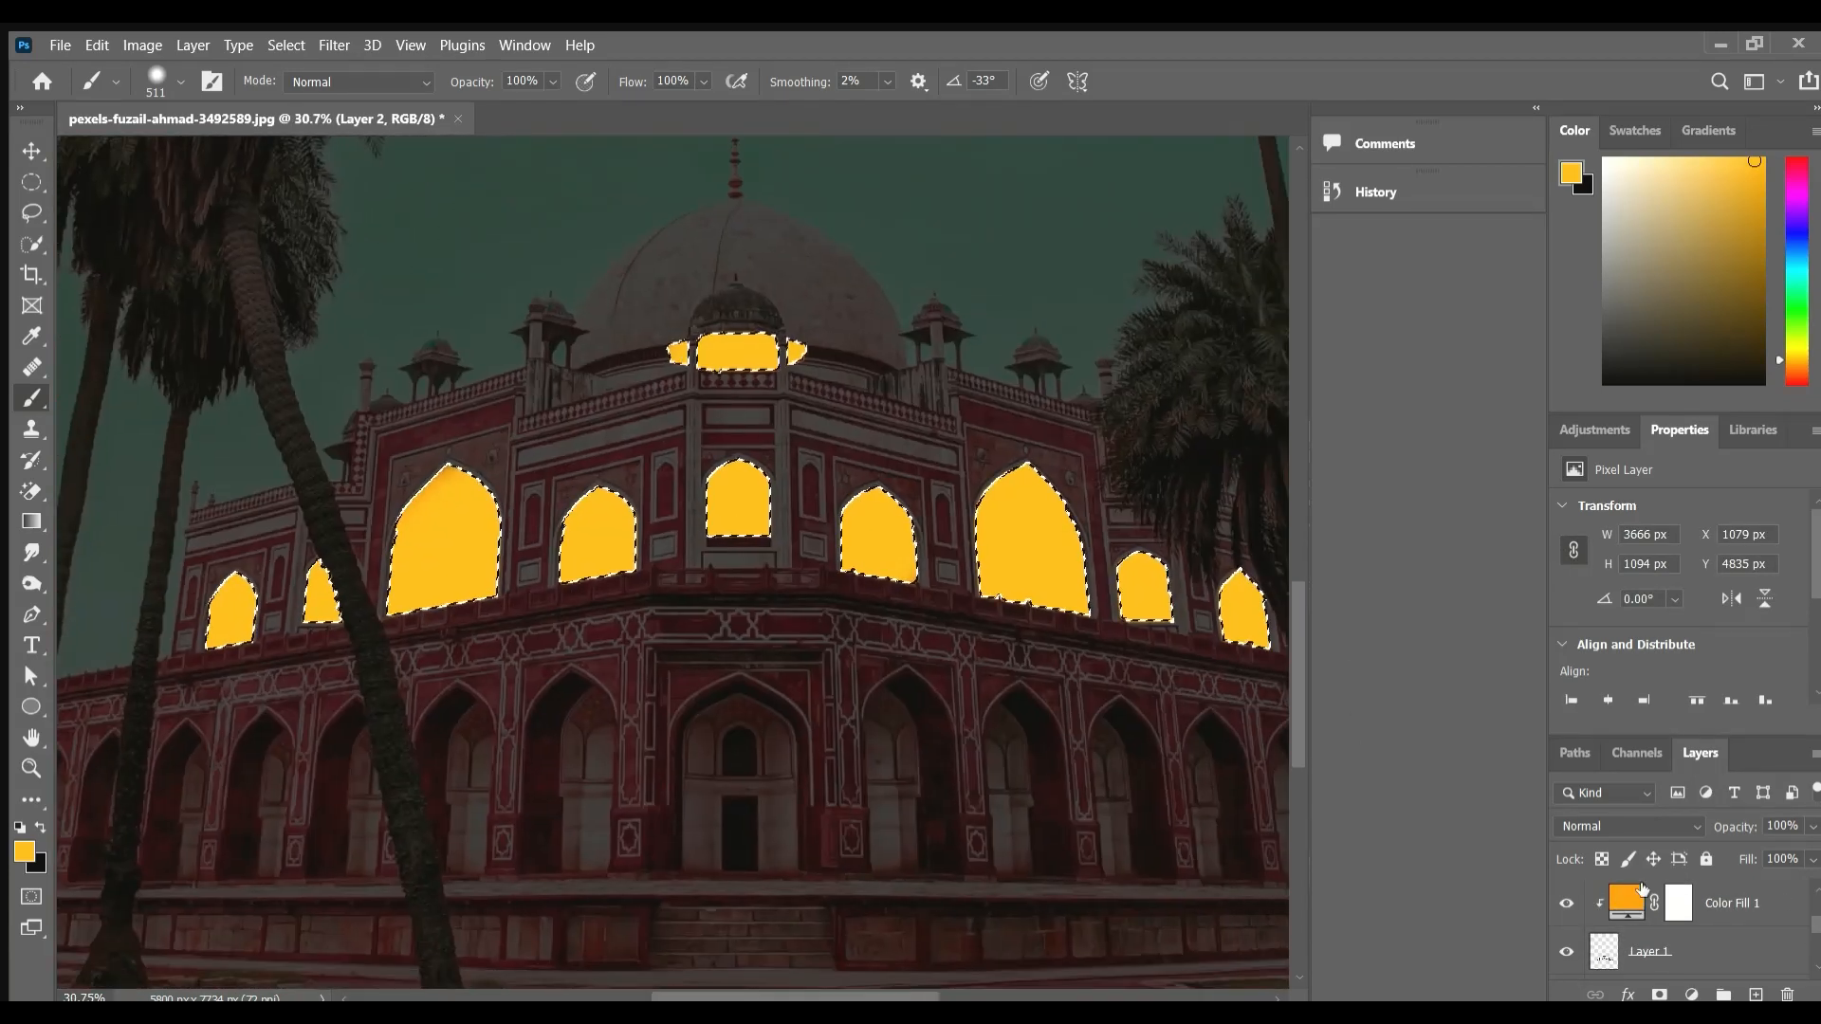
scroll(1746, 929, "up", 4)
key("ctrl+d")
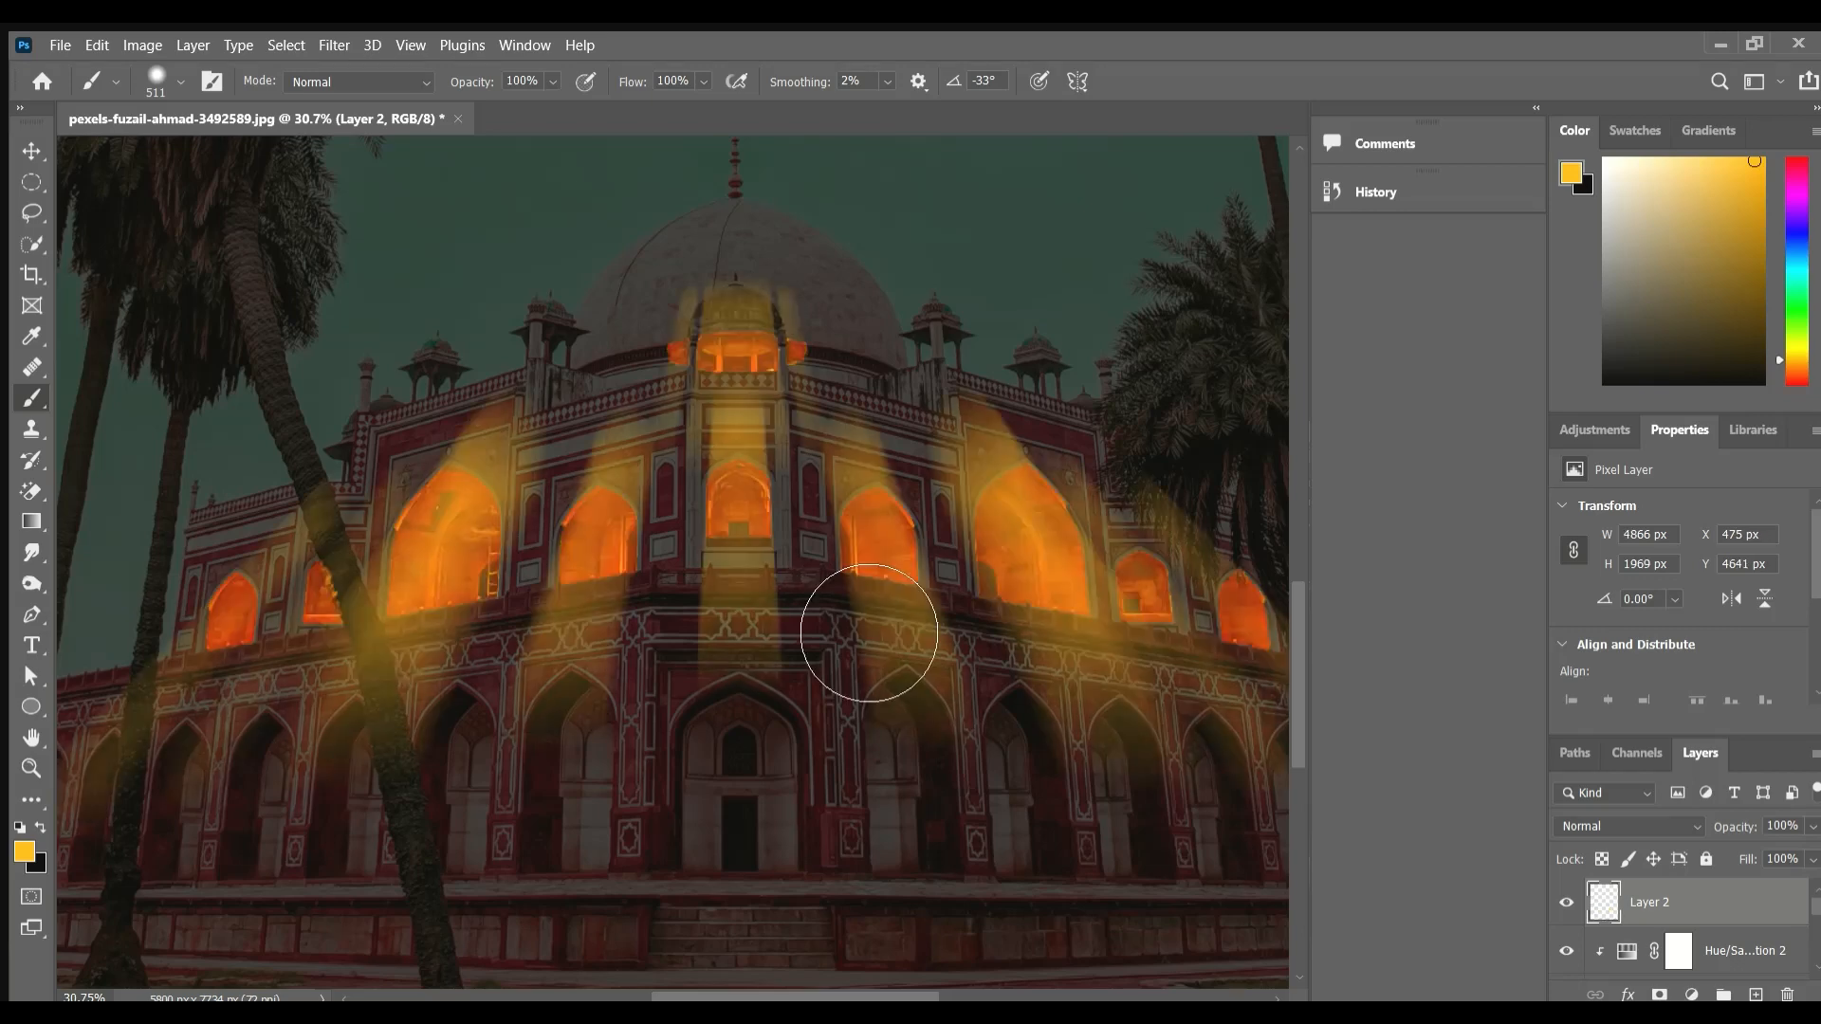
Add a layer mask to the light-beam layer and paint black at 100% flow to hide the beam above the large right-hand window.
scroll(902, 642, "up", 3)
left_click(1658, 994)
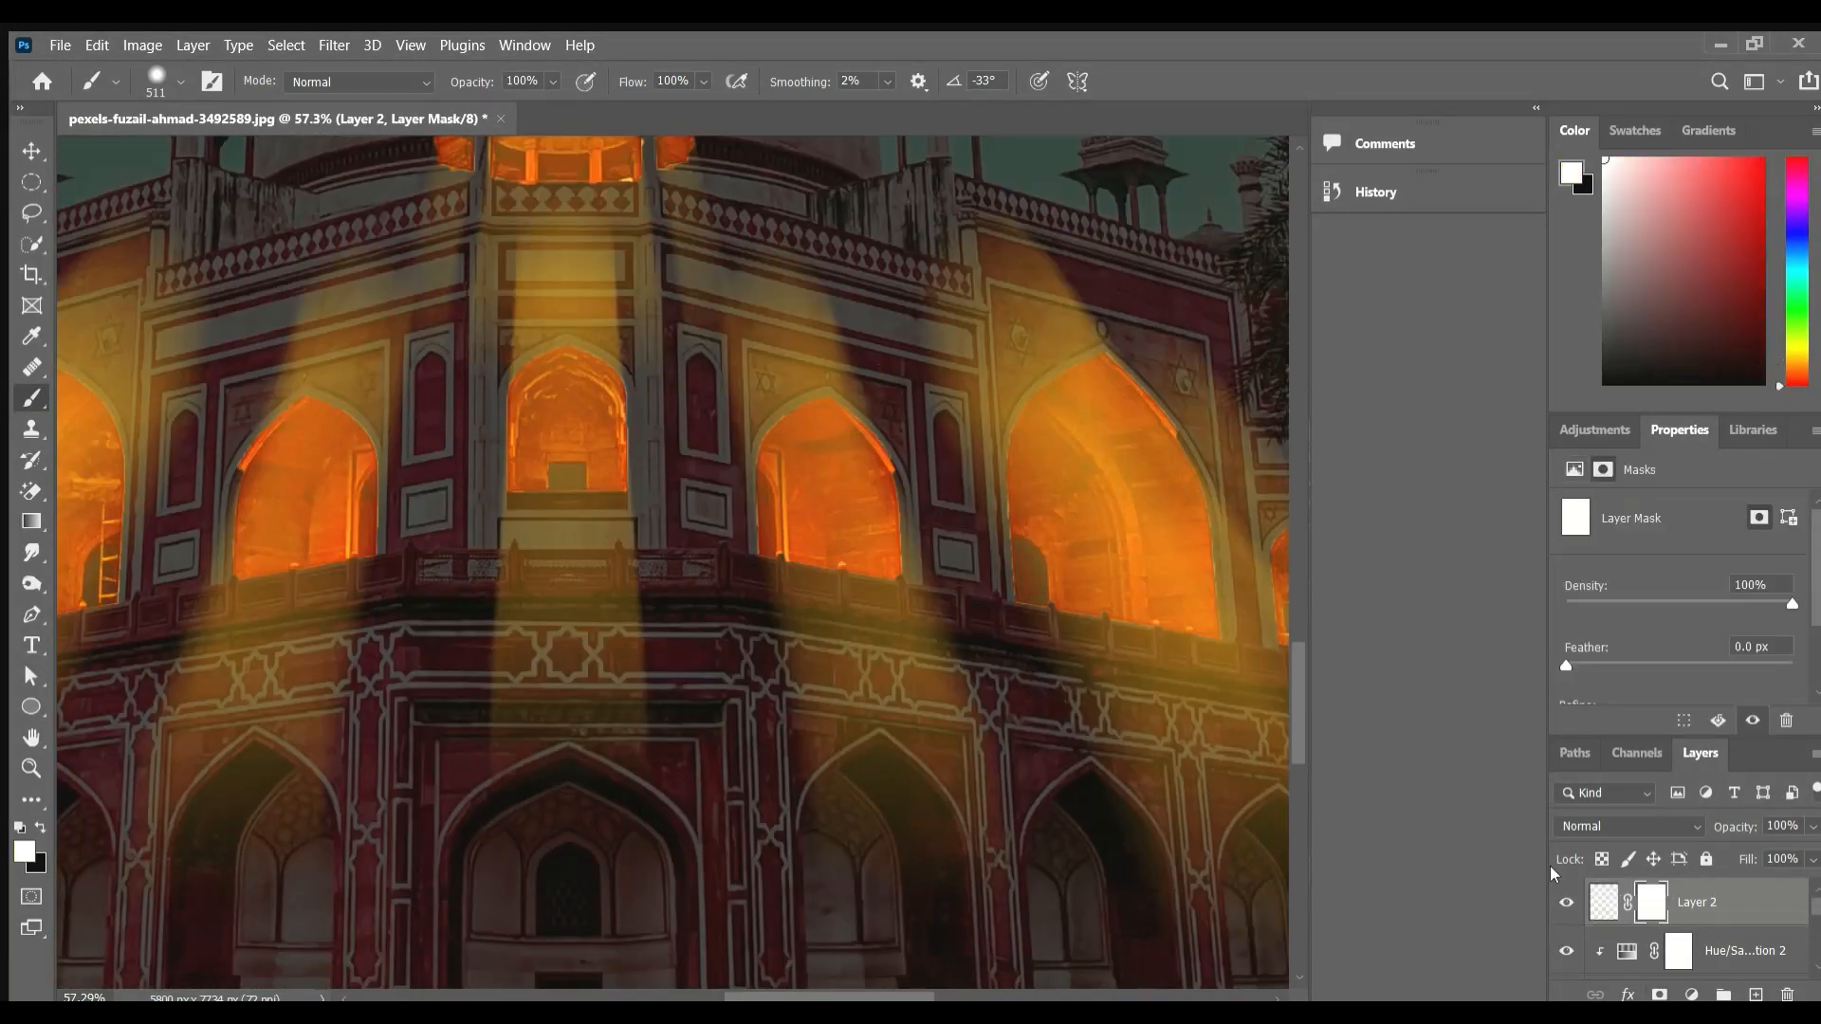
left_click(40, 827)
left_click_drag(256, 813, 232, 995)
mouse_move(1081, 505)
left_mouse_down()
mouse_move(1117, 554)
mouse_move(1073, 588)
left_mouse_up()
left_click_drag(1262, 517, 1166, 518)
left_click_drag(638, 265, 498, 281)
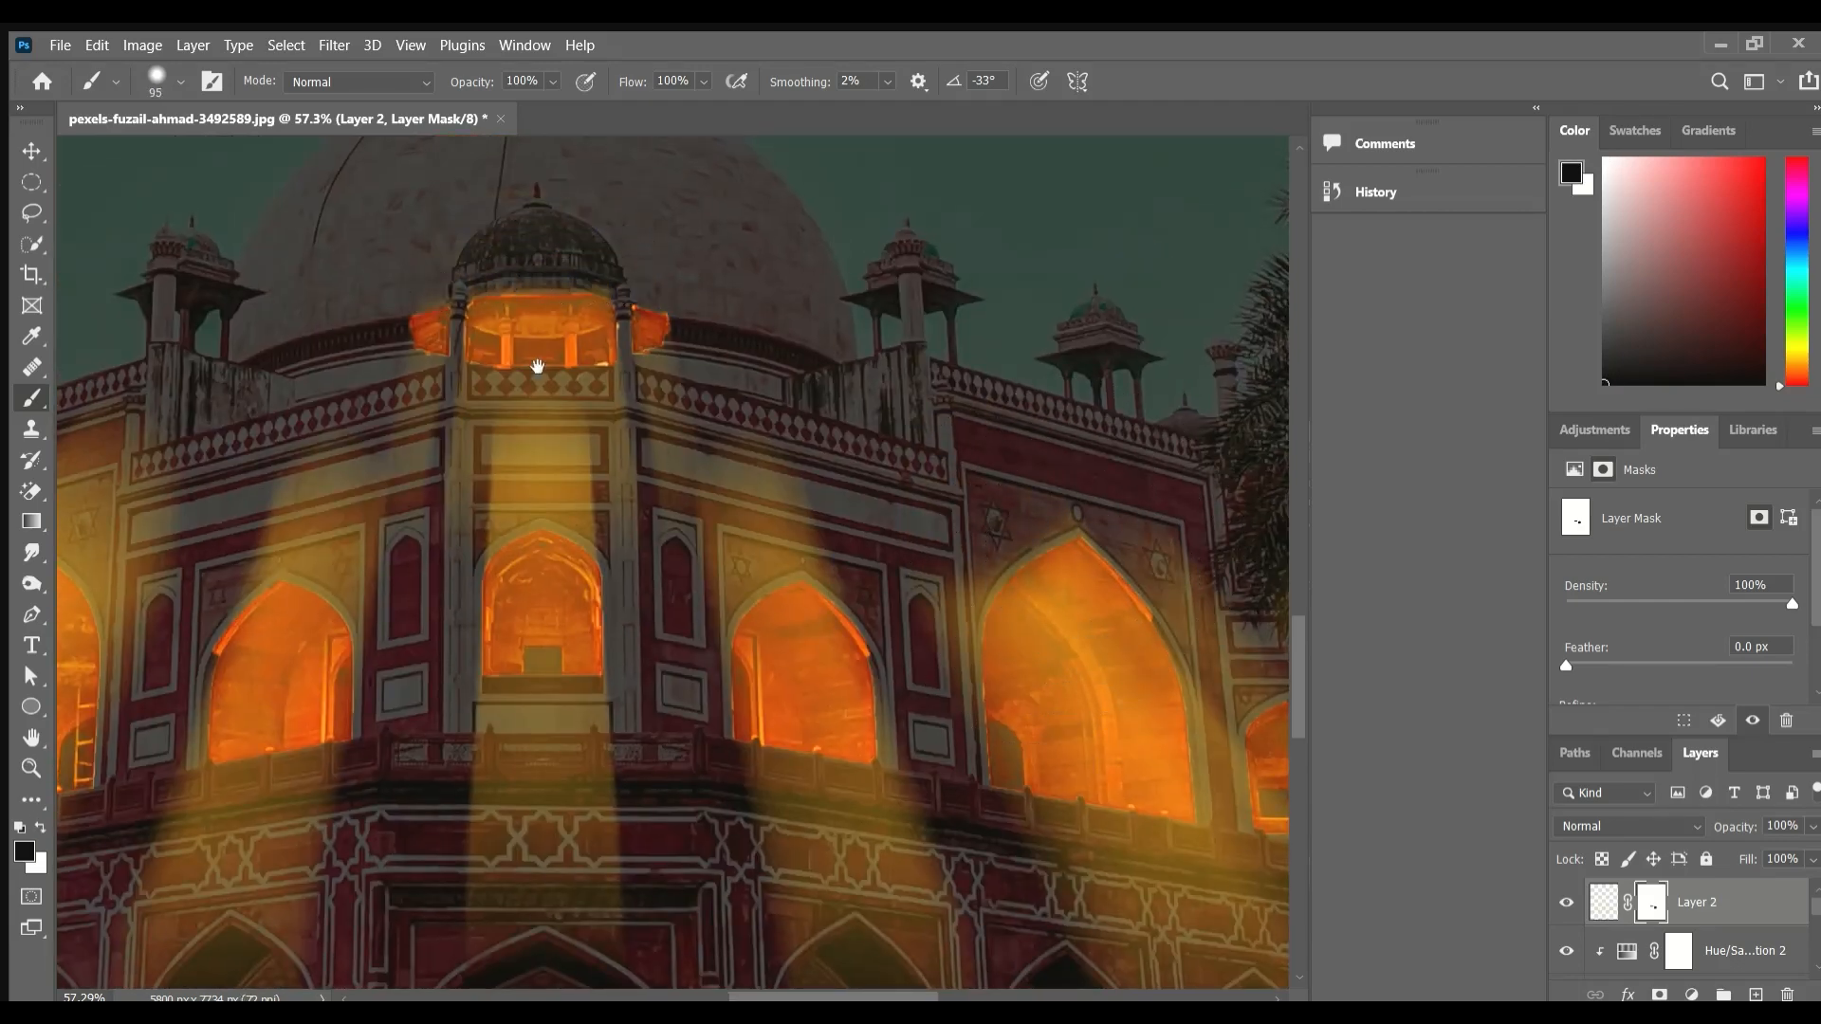
Fade the remaining beams above the side windows on the mask with a soft 291 px black brush at 33% flow.
left_click_drag(537, 366, 843, 373)
left_click_drag(660, 503, 589, 562)
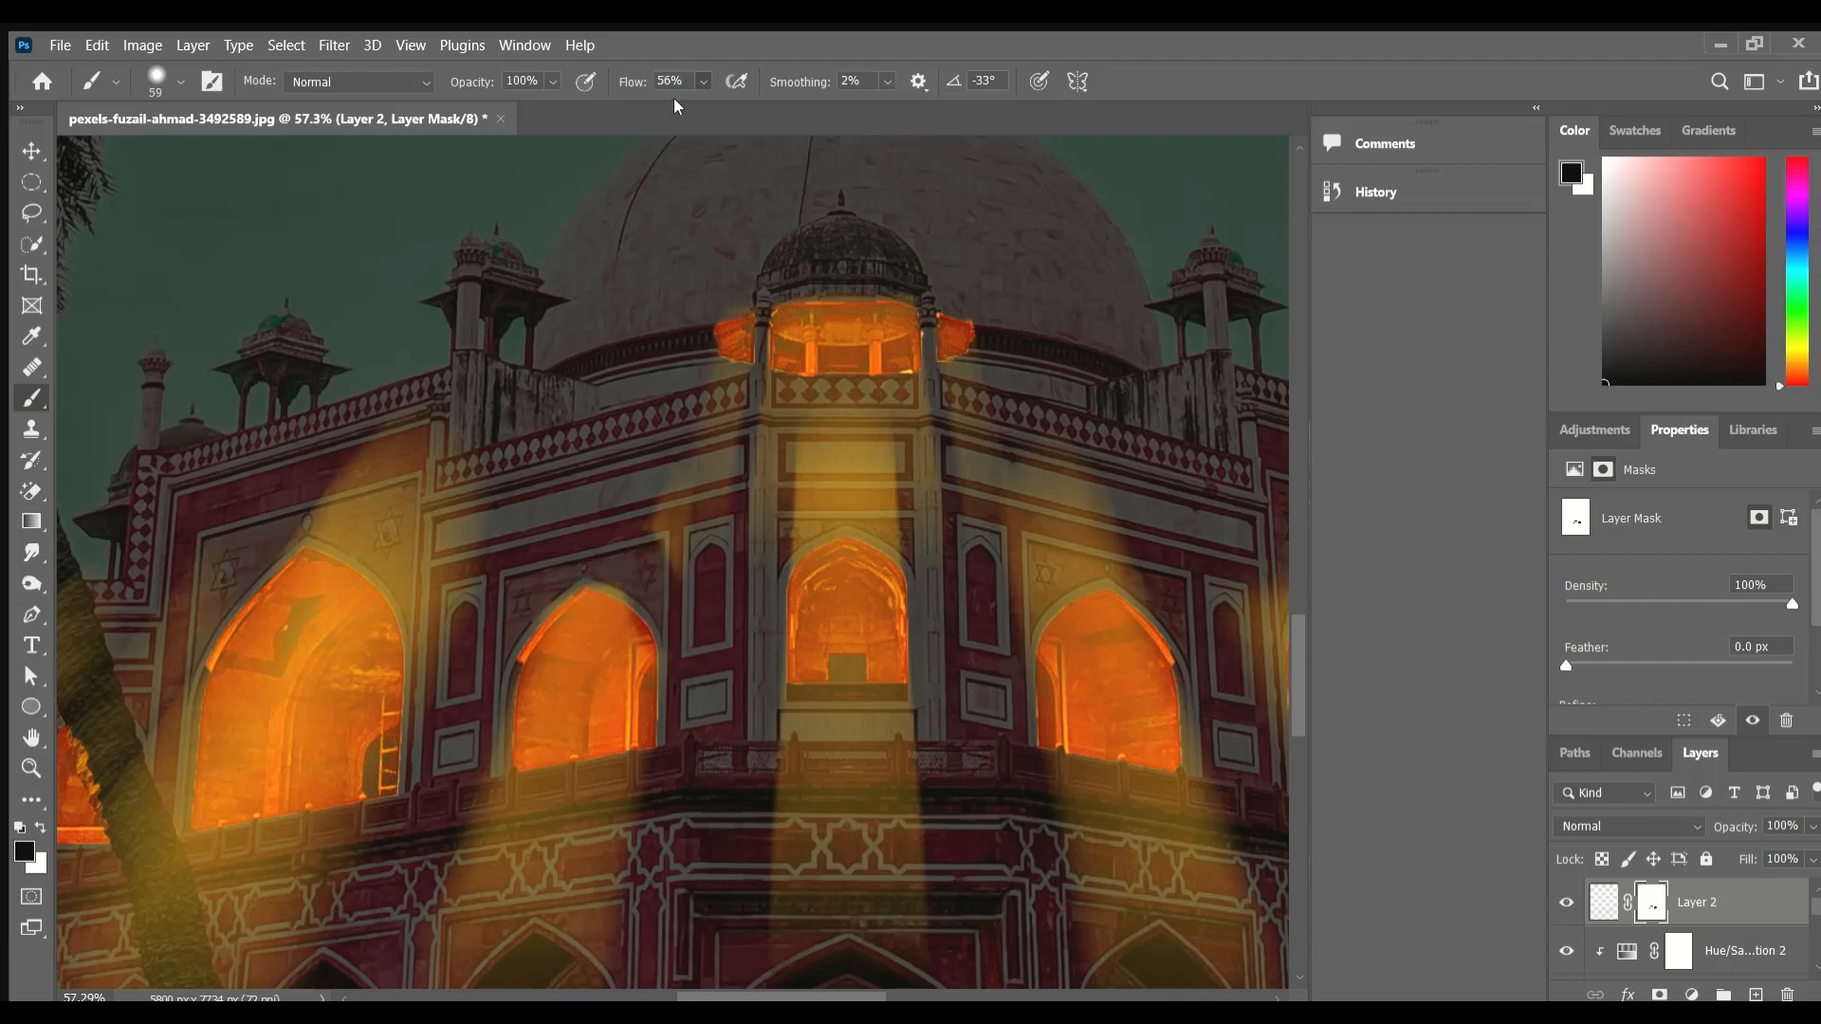
mouse_move(399, 493)
left_mouse_down()
mouse_move(500, 573)
mouse_move(455, 553)
left_mouse_up()
left_click(721, 564)
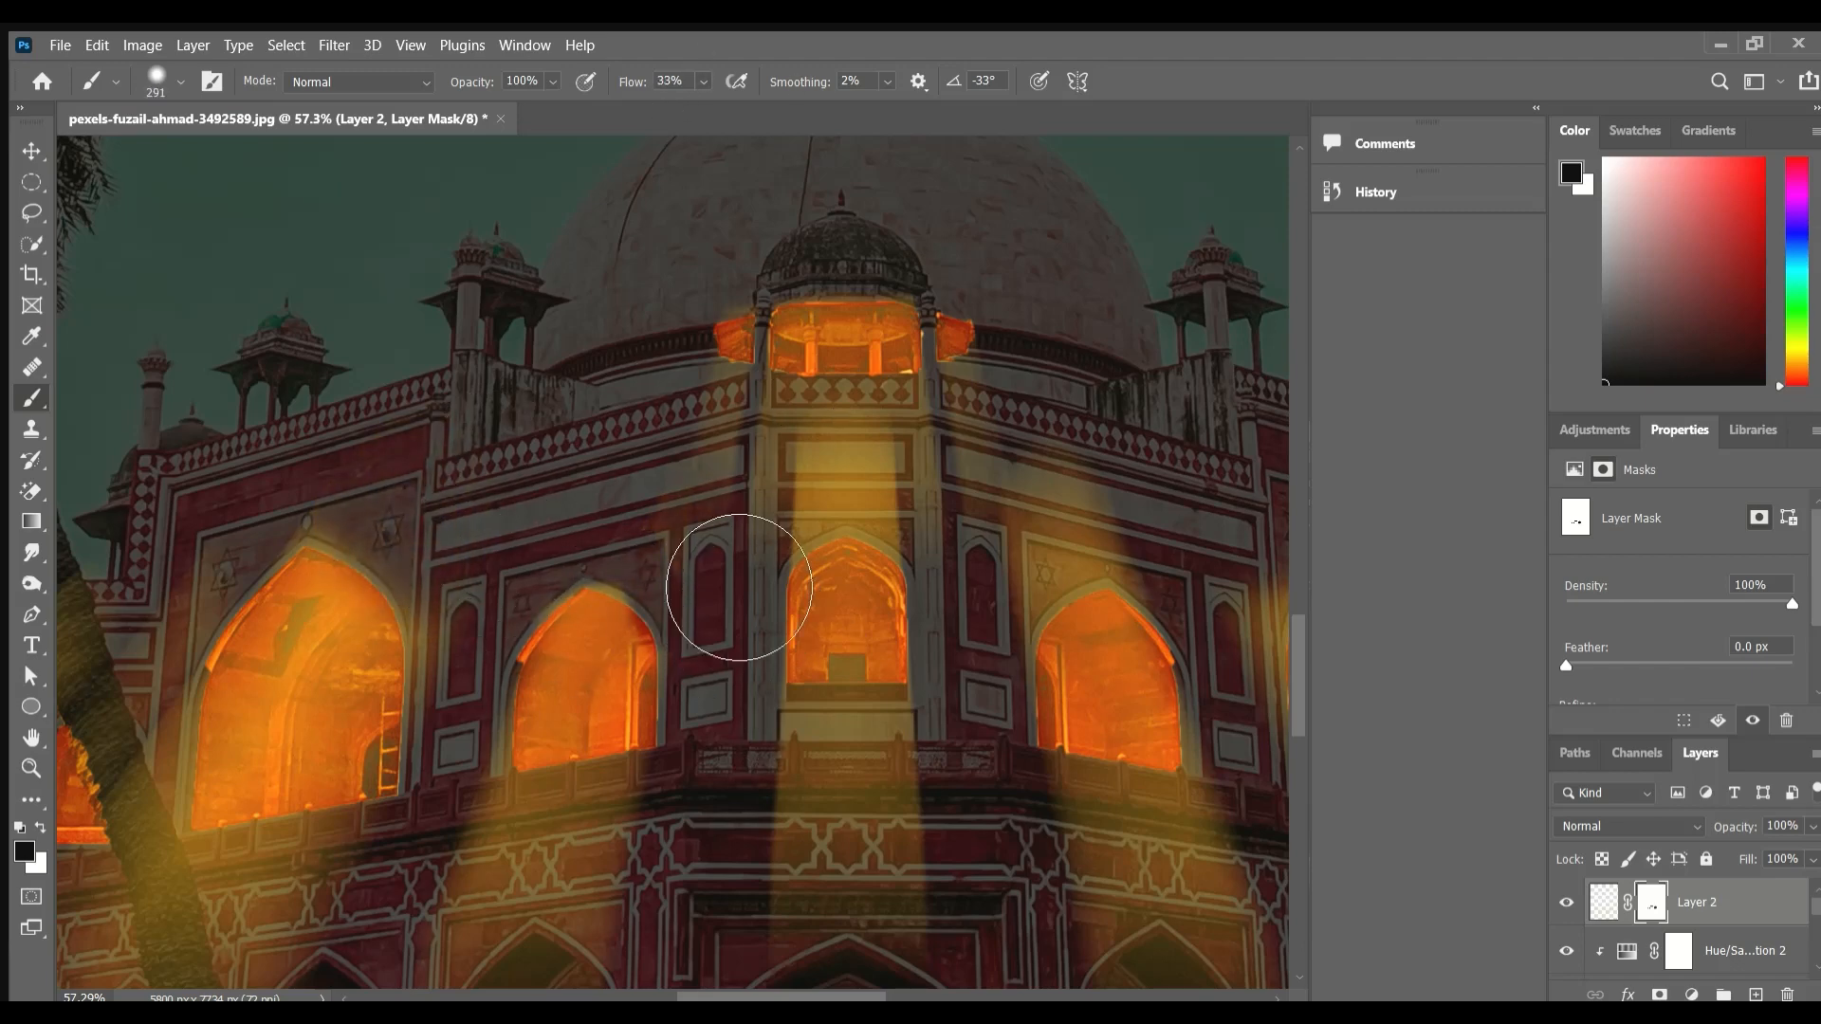
mouse_move(1067, 546)
left_mouse_down()
mouse_move(1106, 600)
mouse_move(1212, 597)
left_mouse_up()
left_click_drag(858, 633, 853, 272)
scroll(715, 489, "down", 5)
left_click_drag(759, 529, 681, 559)
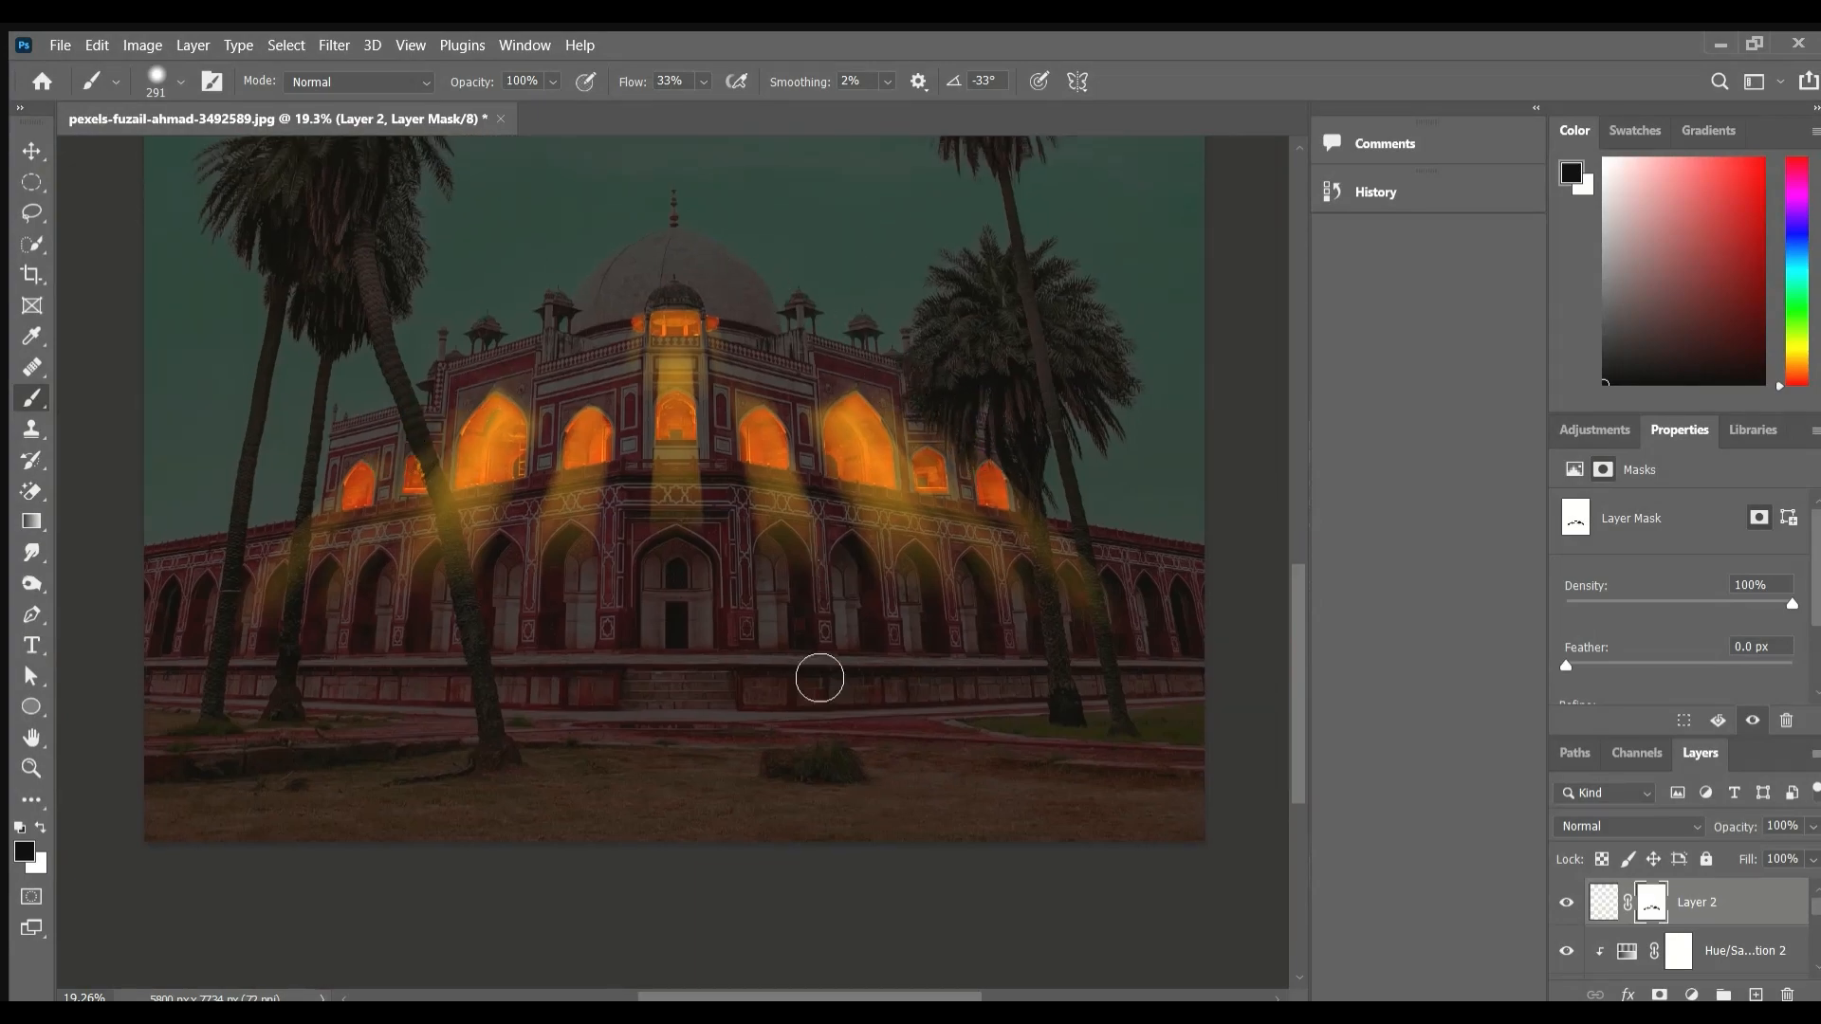
Add a Curves adjustment clipped to the light-beam layer and pull its white point far inward to brighten the beams.
scroll(654, 691, "up", 3)
scroll(651, 708, "down", 3)
scroll(666, 687, "up", 6)
left_click_drag(313, 417, 549, 801)
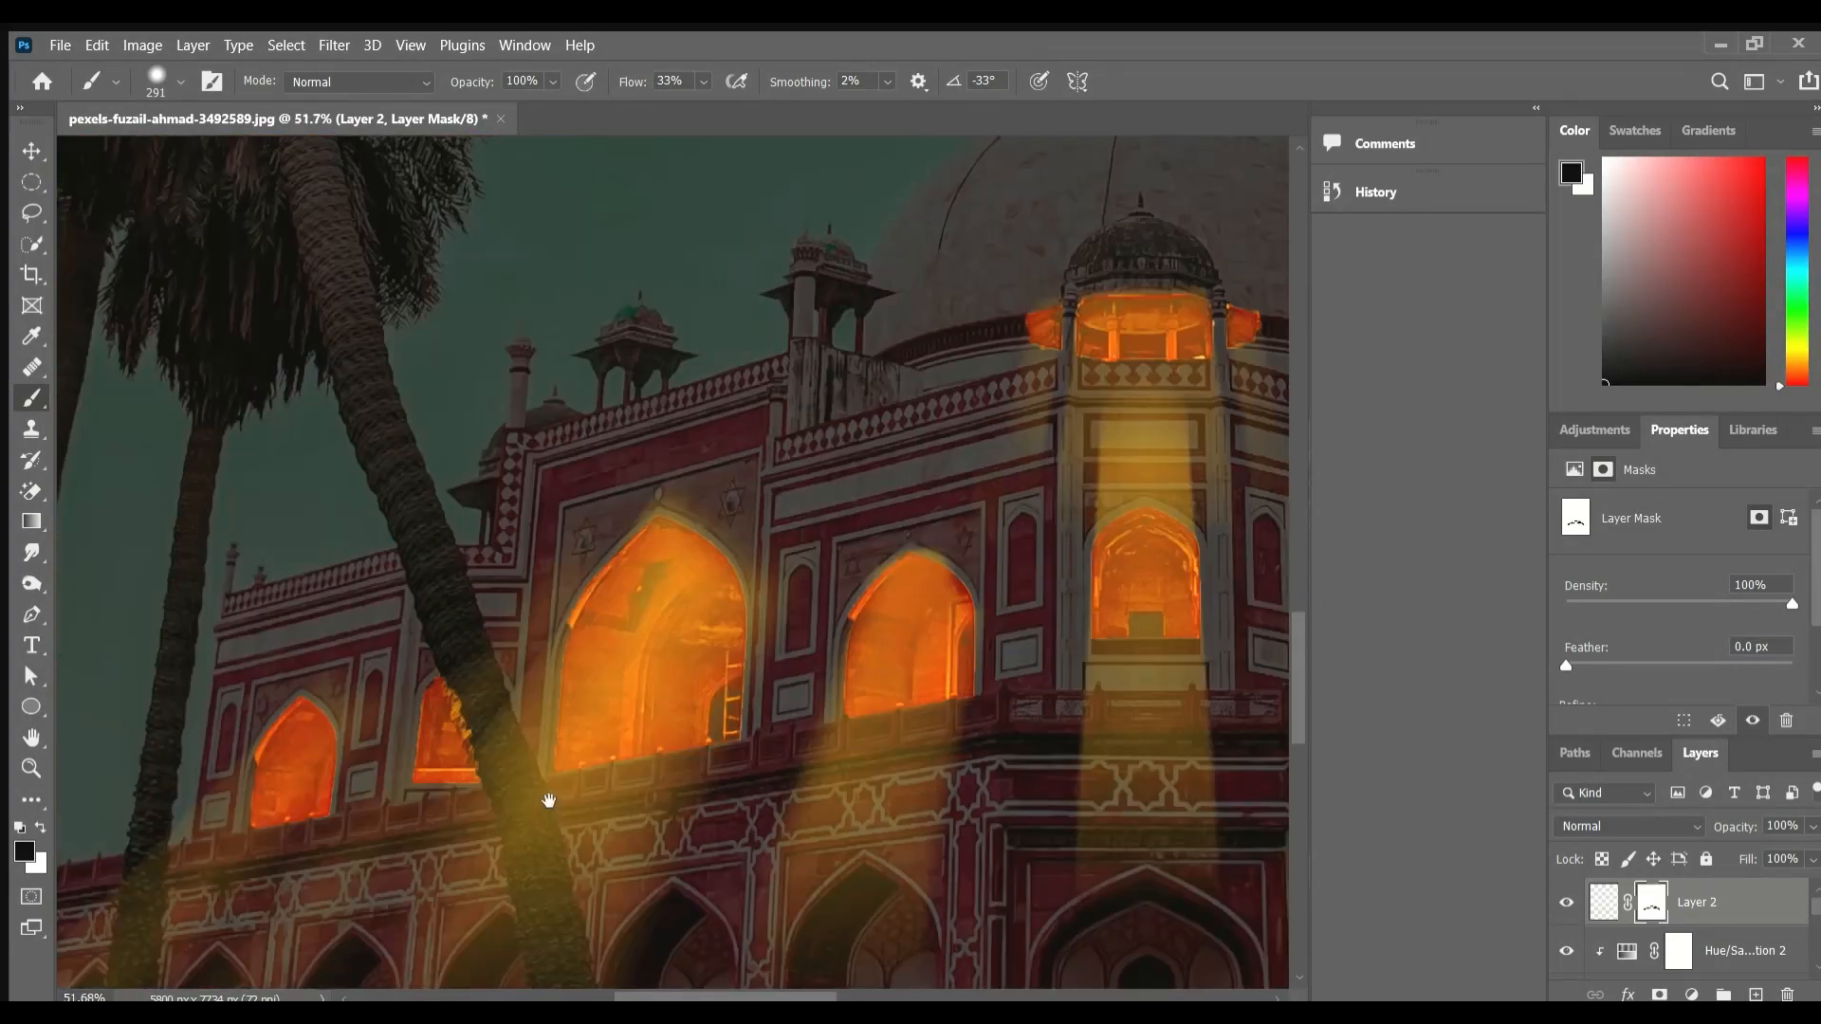
scroll(548, 801, "down", 8)
scroll(882, 663, "up", 4)
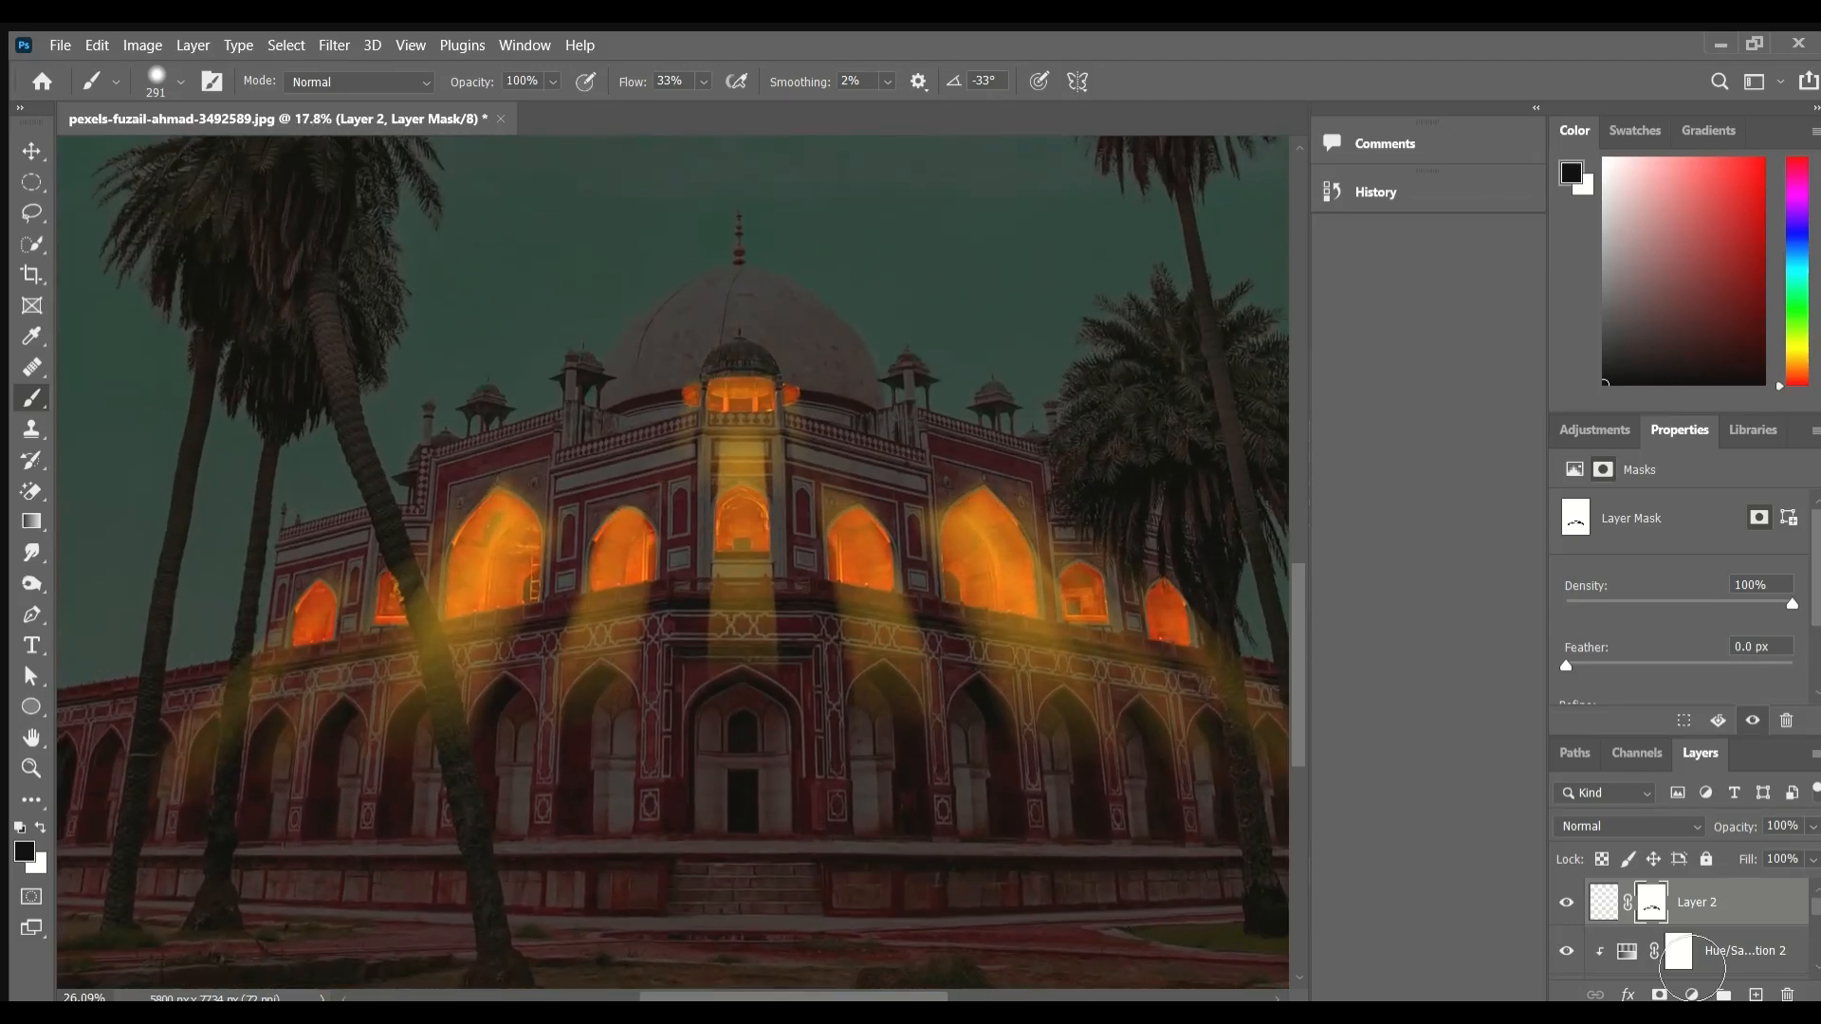
left_click(1690, 994)
left_click(1723, 695)
left_click(1743, 925, "alt")
left_click_drag(1707, 648, 1684, 541)
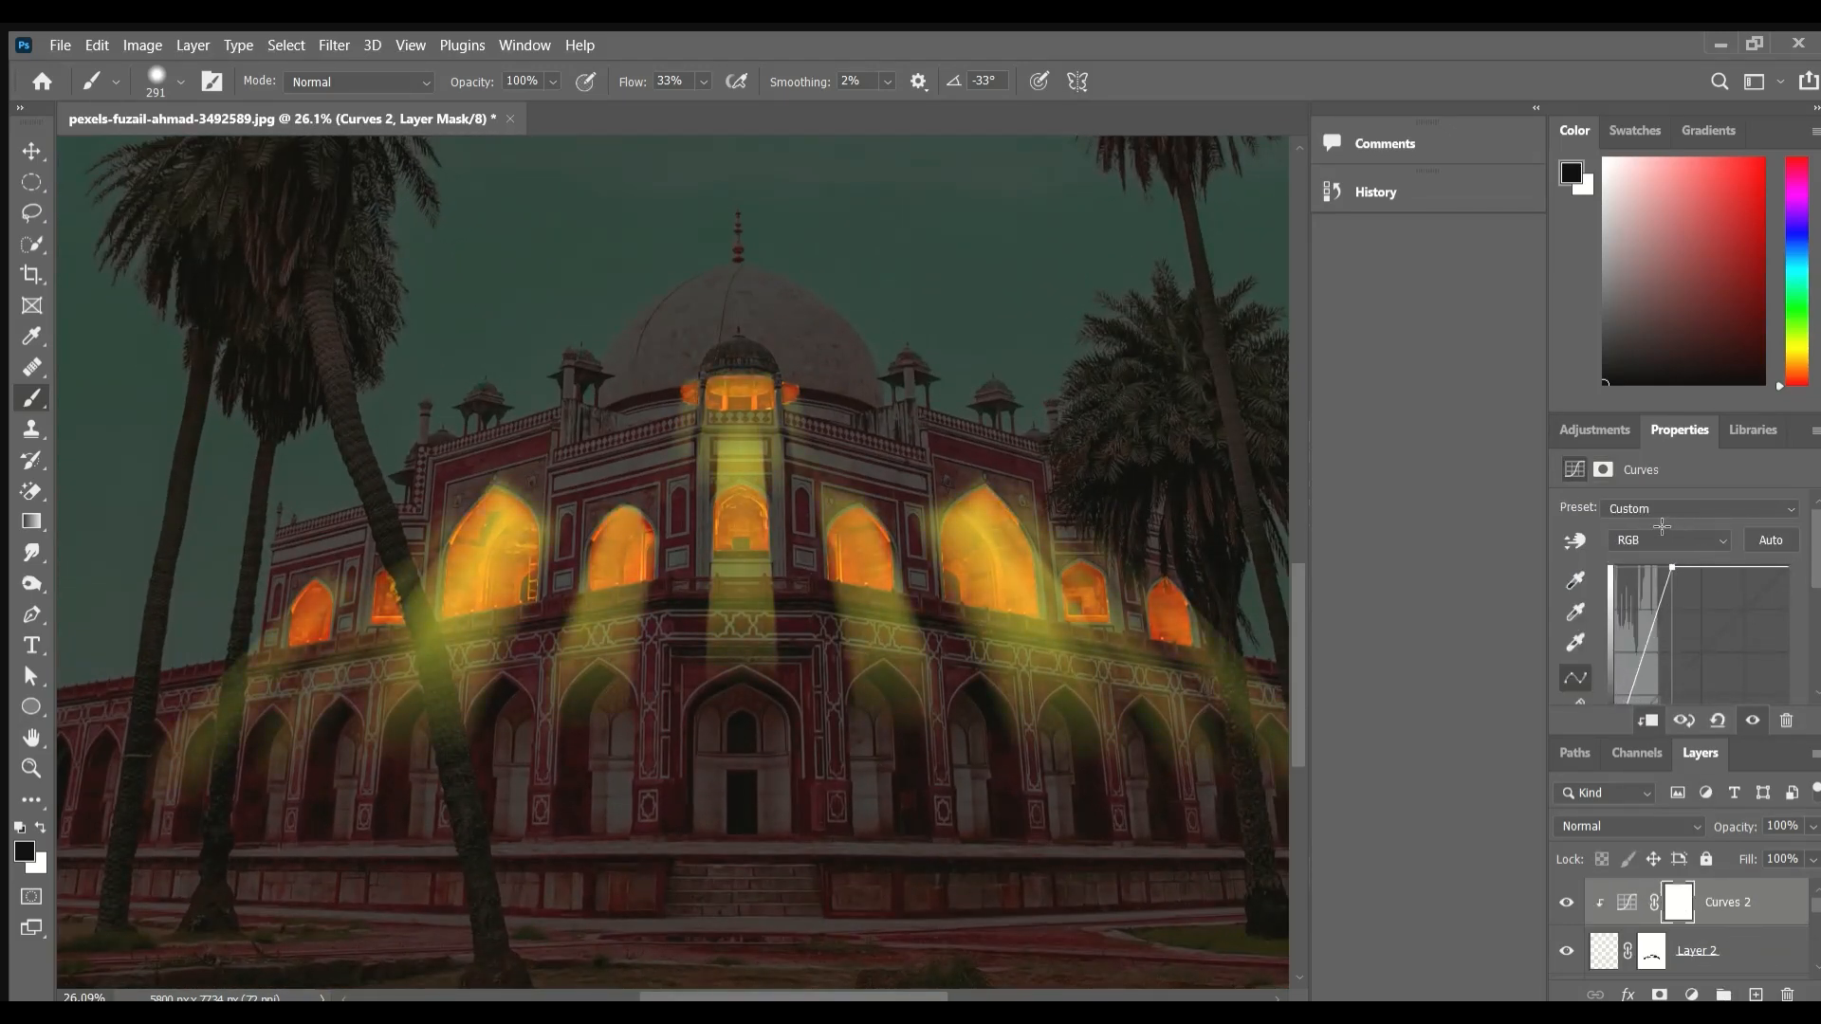
Add a Hue/Saturation adjustment clipped to the light beams with Saturation +92 and Lightness -15.
left_click(1713, 834)
left_click_drag(1678, 691, 1661, 690)
left_click(1647, 719)
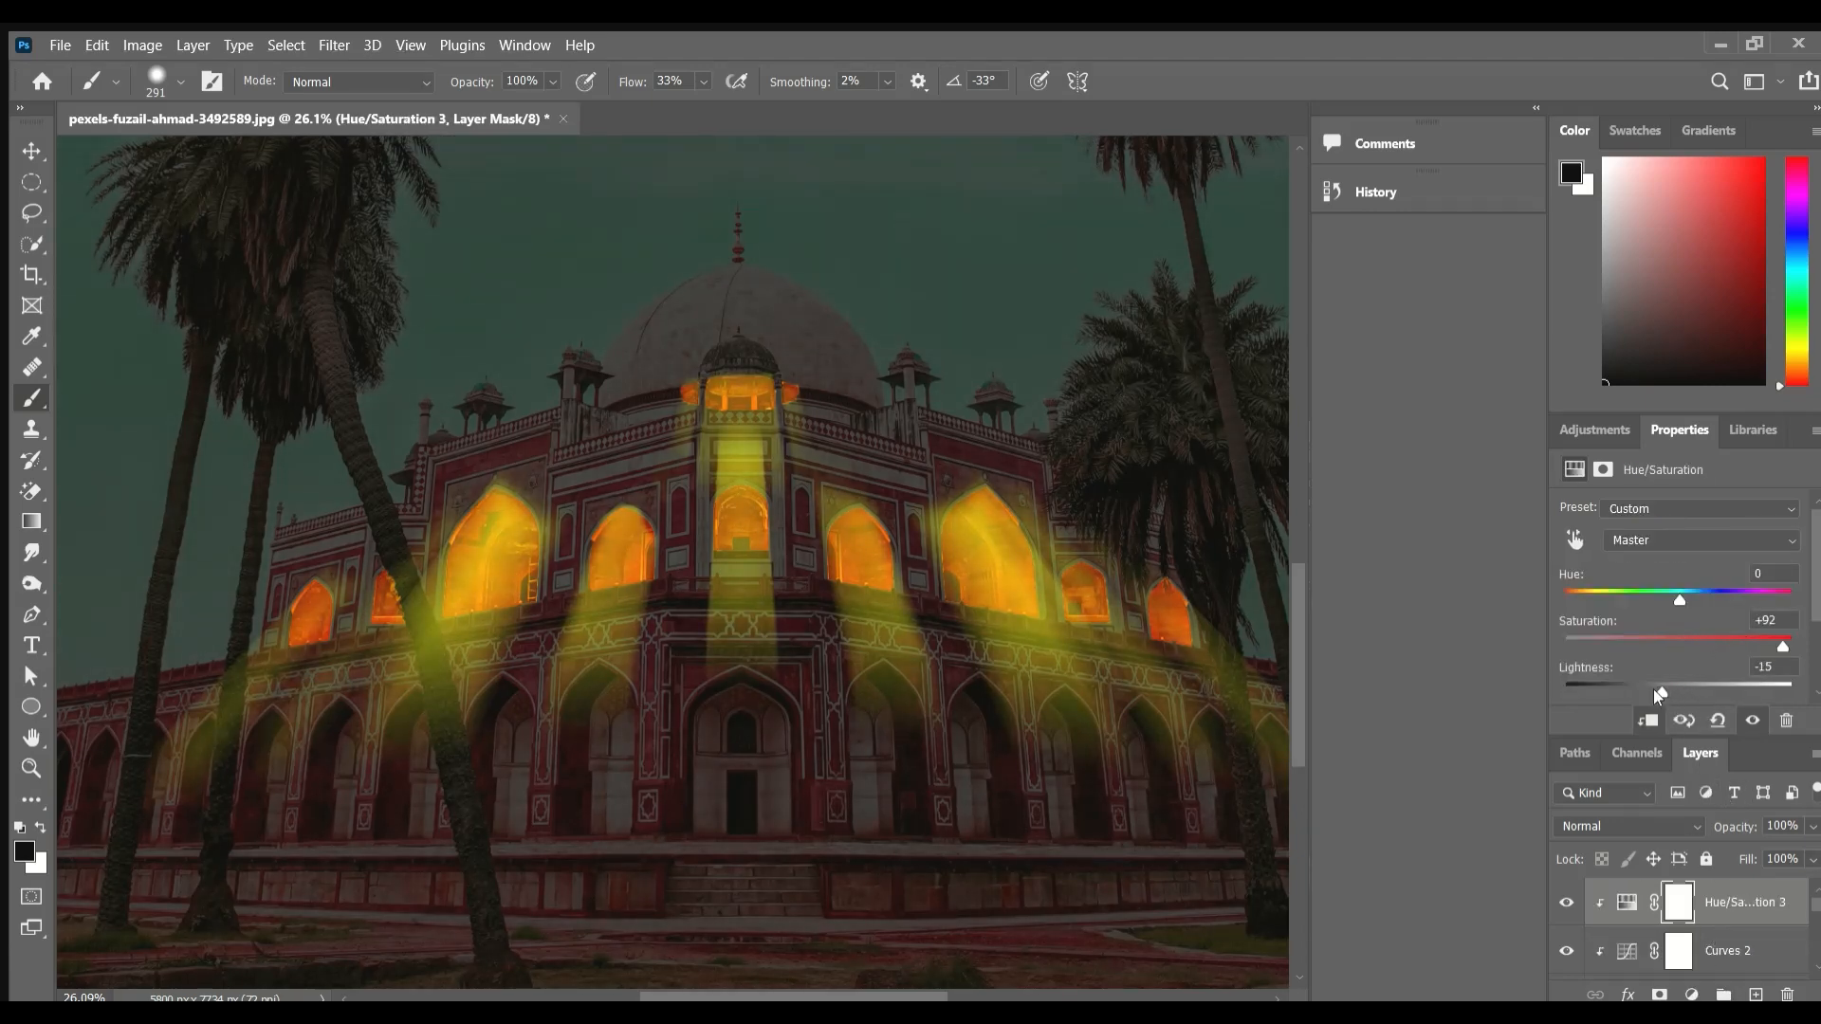
Create a new layer and paint the whole ground in front of the building golden yellow with a soft 1102 px brush at 33% flow.
scroll(1122, 870, "down", 3)
scroll(1012, 829, "up", 4)
scroll(844, 837, "down", 3)
scroll(844, 837, "up", 3)
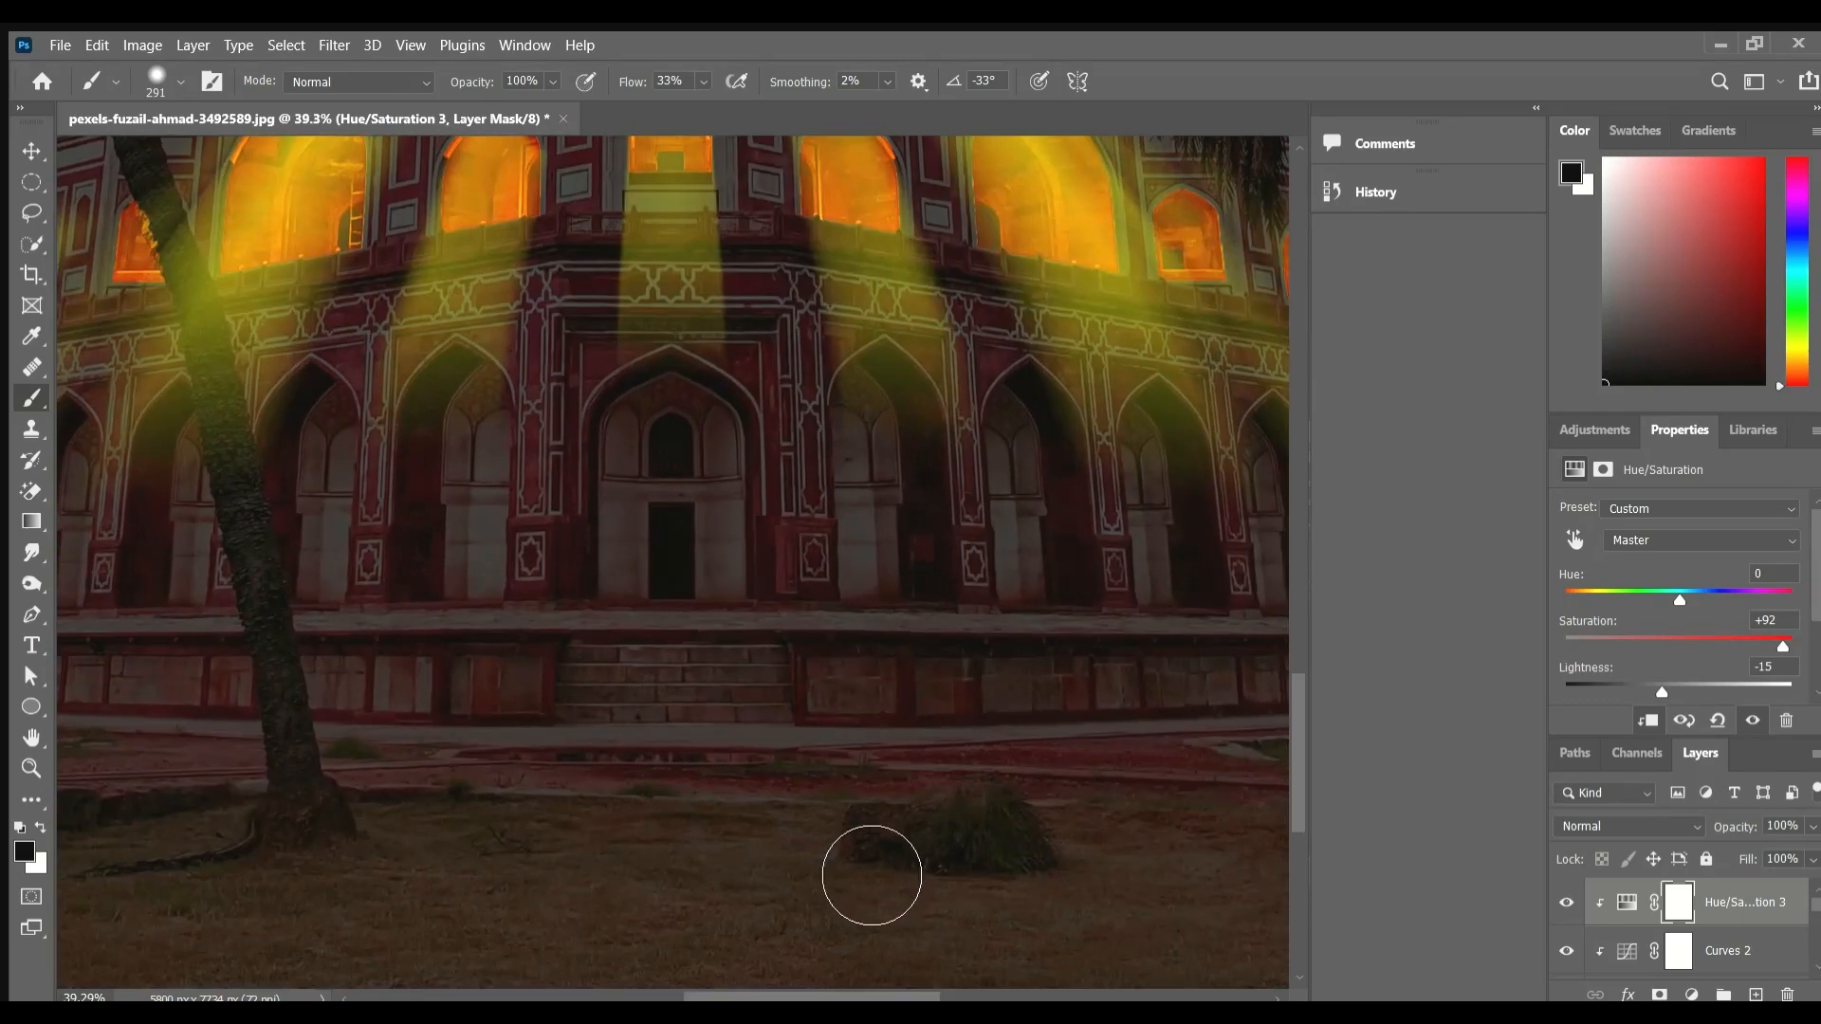
scroll(869, 866, "down", 3)
scroll(841, 829, "up", 2)
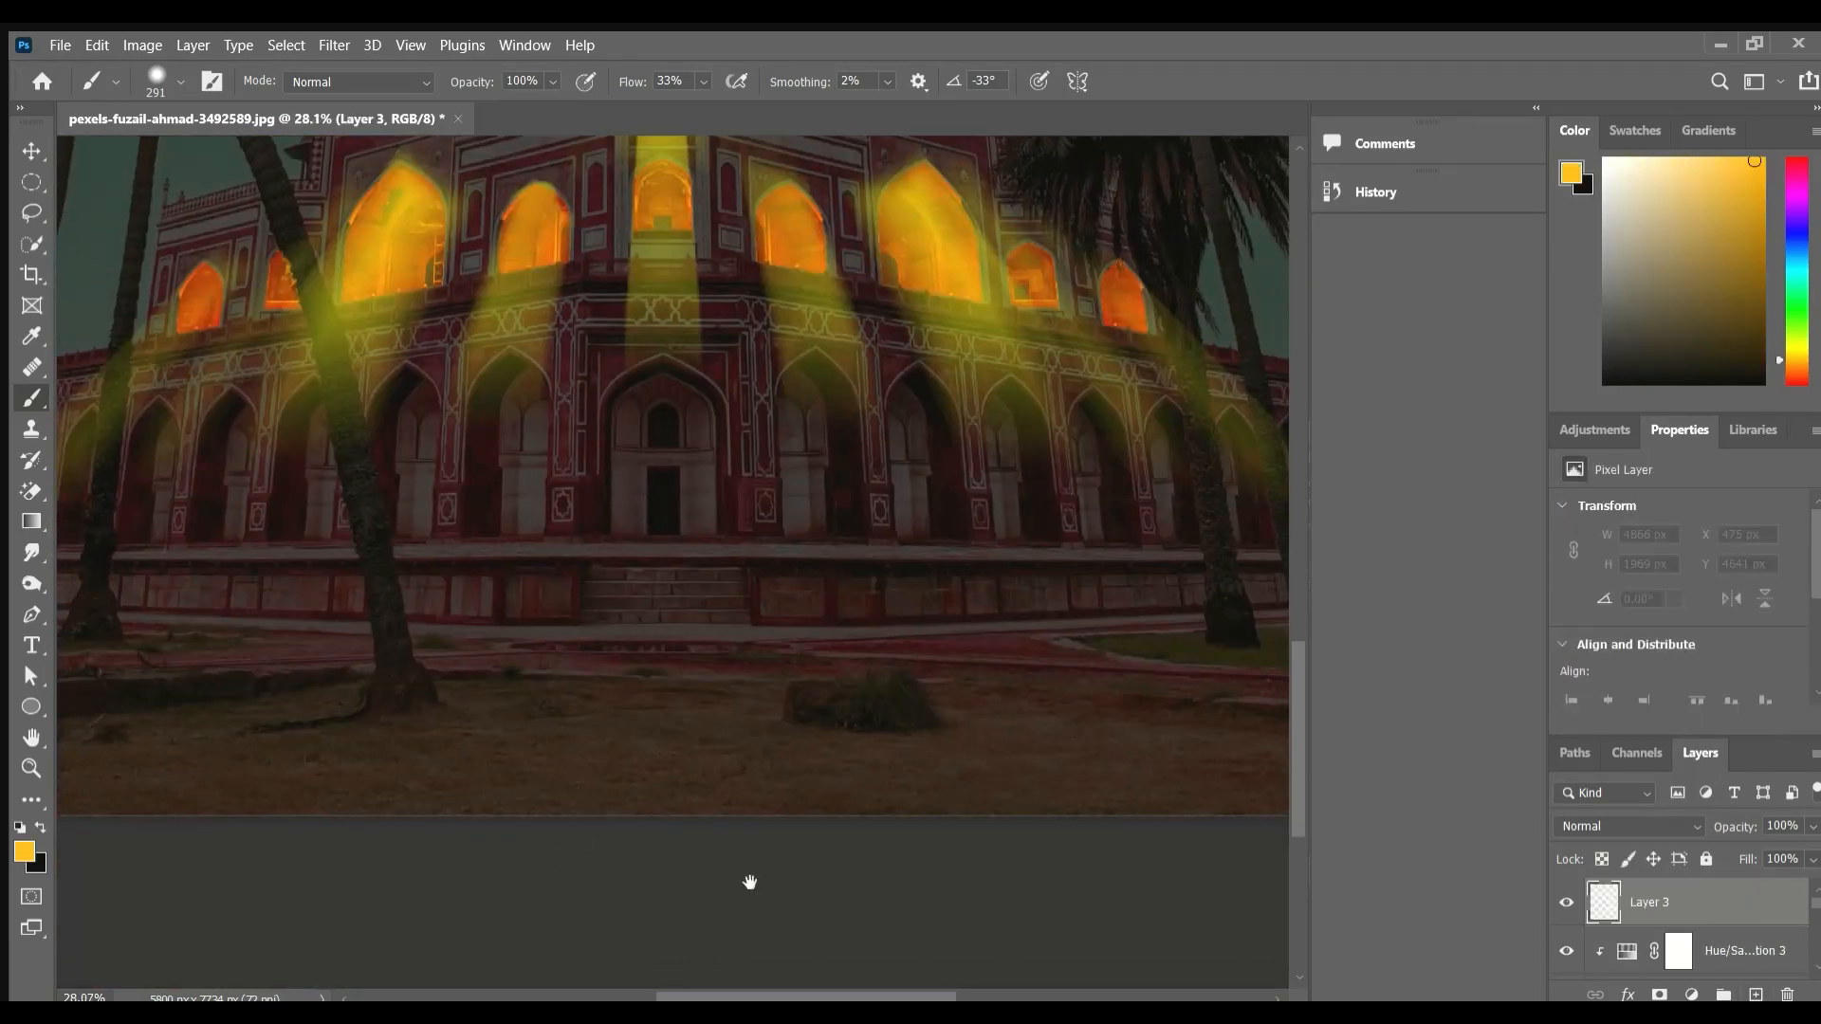
left_click_drag(748, 878, 956, 645)
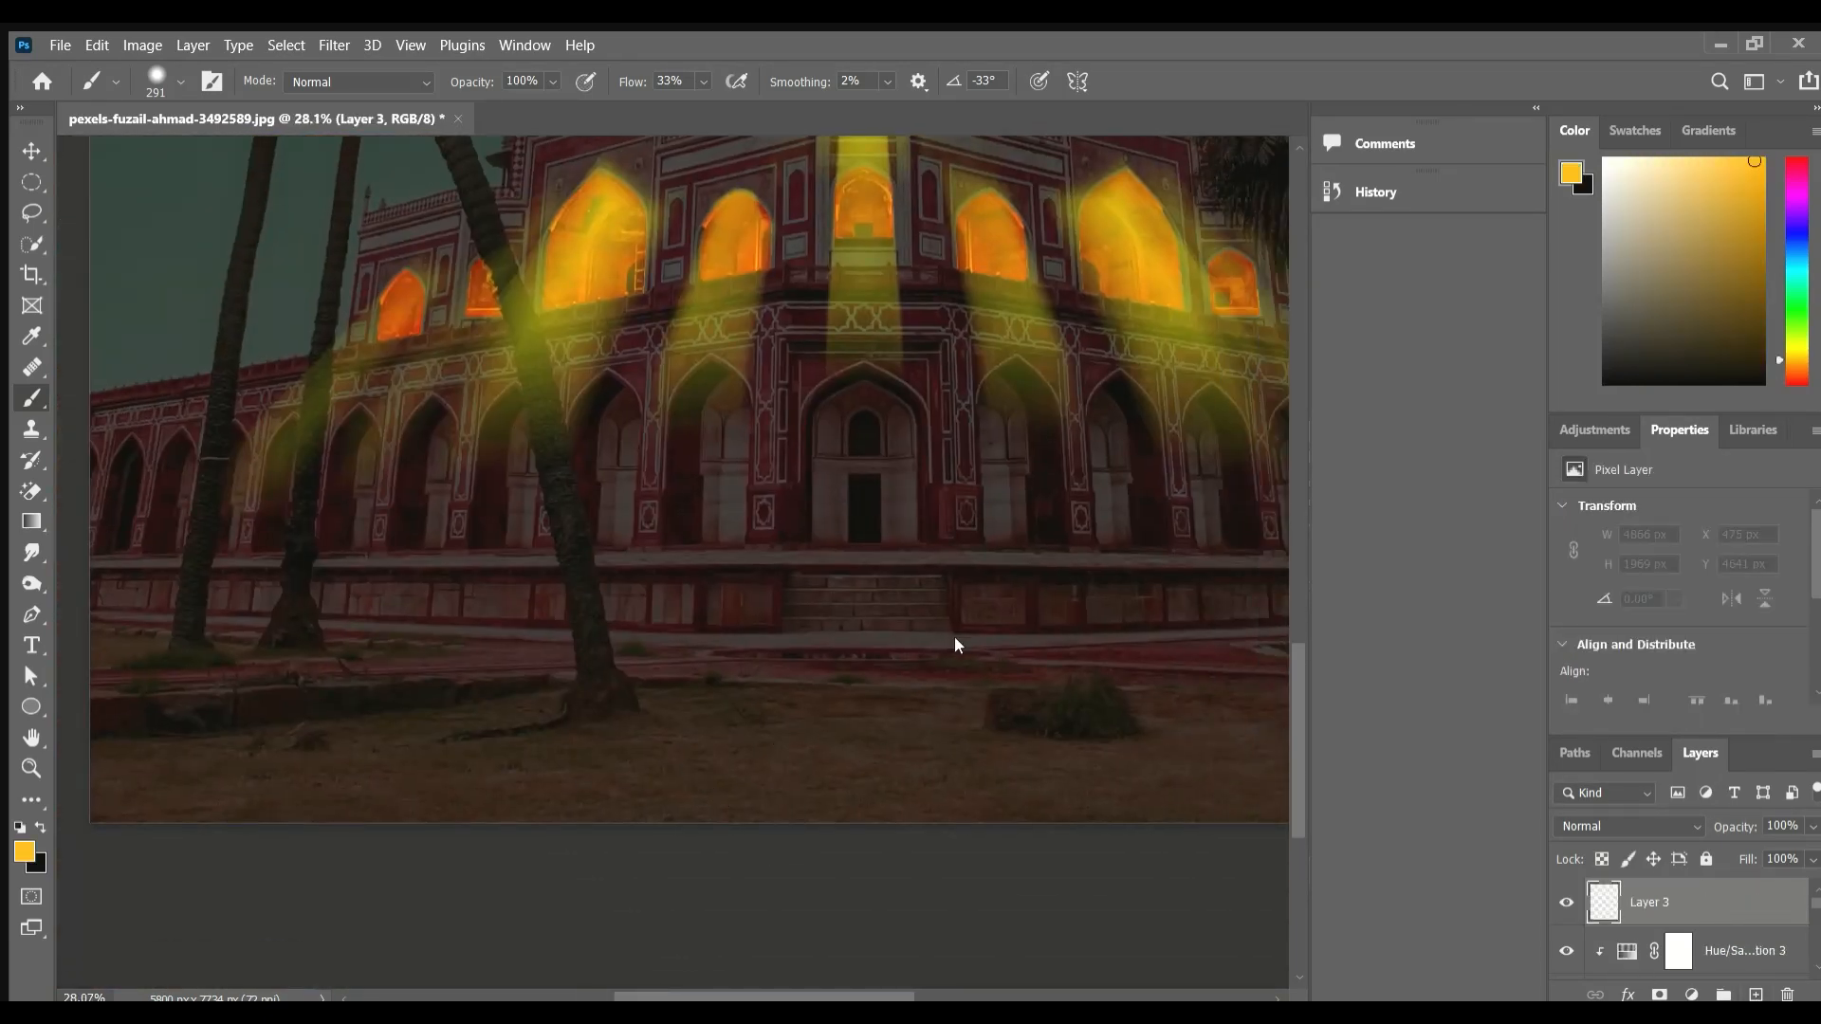
mouse_move(333, 844)
left_mouse_down()
mouse_move(1223, 879)
mouse_move(578, 851)
left_mouse_up()
mouse_move(465, 844)
left_mouse_down()
mouse_move(1101, 834)
mouse_move(644, 844)
left_mouse_up()
left_click_drag(559, 825, 699, 996)
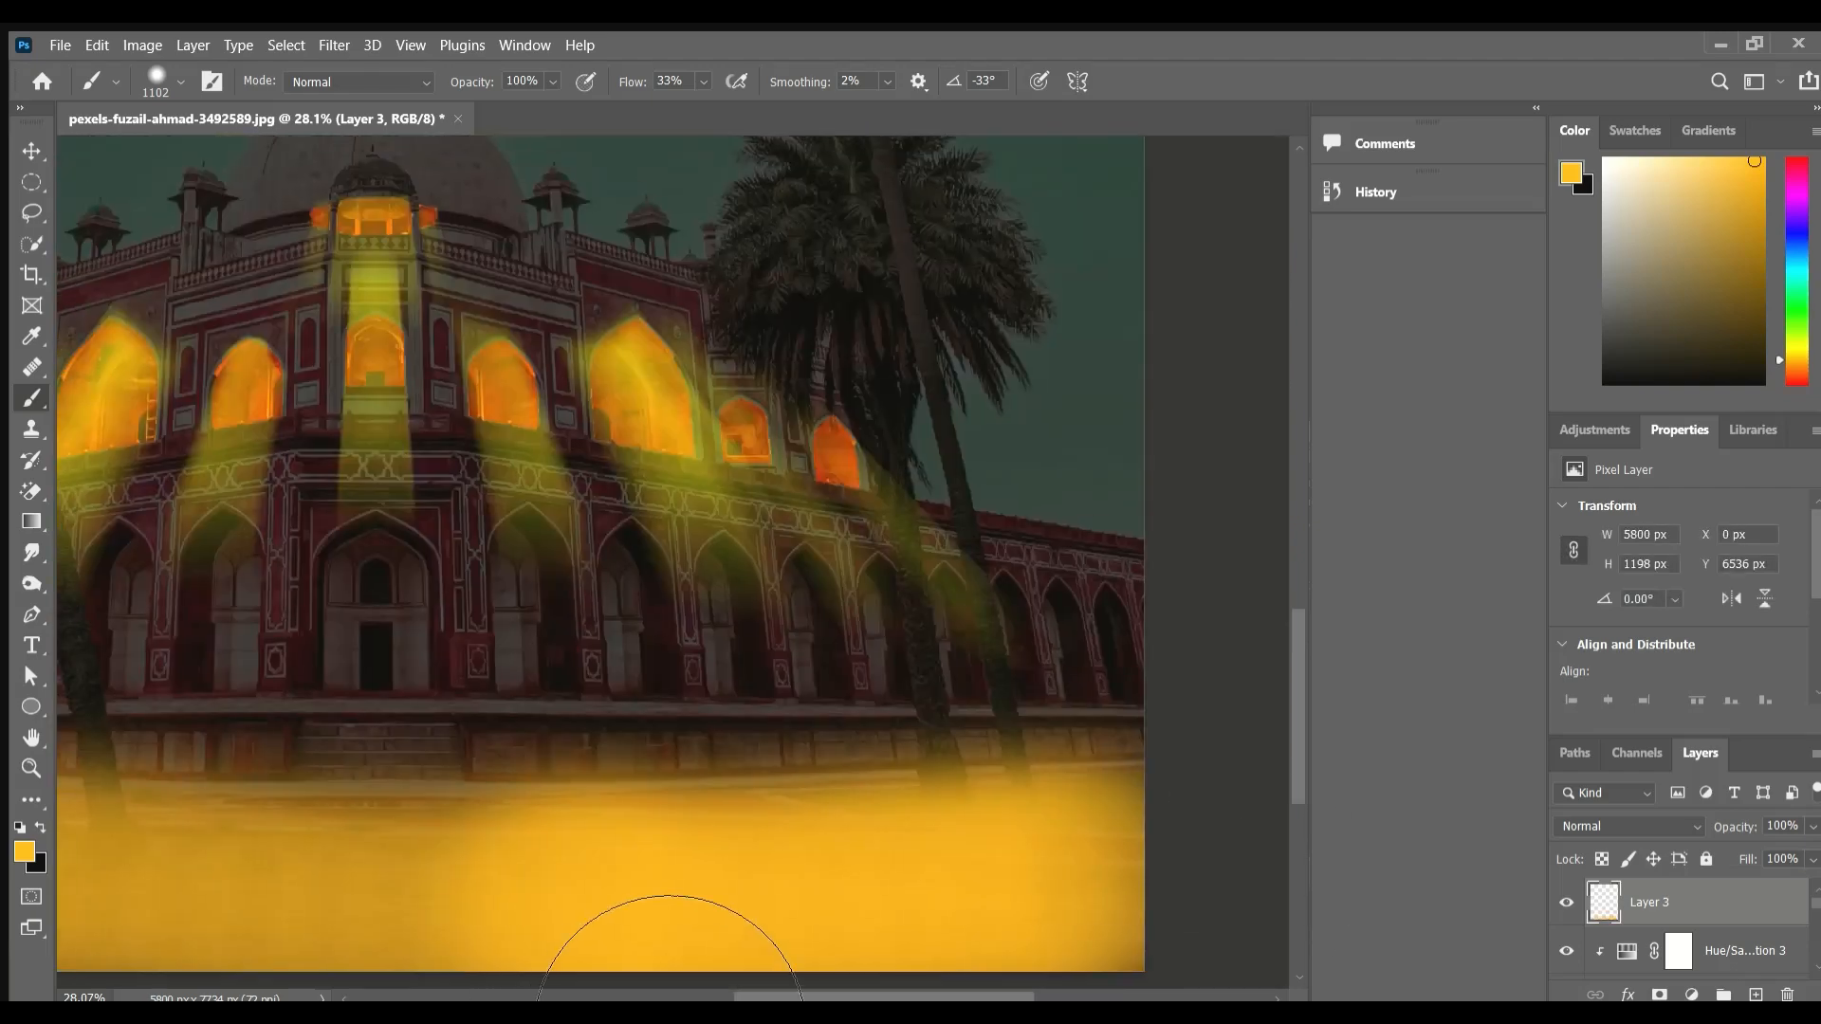
scroll(489, 879, "up", 4)
left_click_drag(489, 878, 906, 554)
Make the ground's yellow paint solid at 100% brush flow and set the layer's blending mode to Soft Light.
scroll(816, 671, "down", 5)
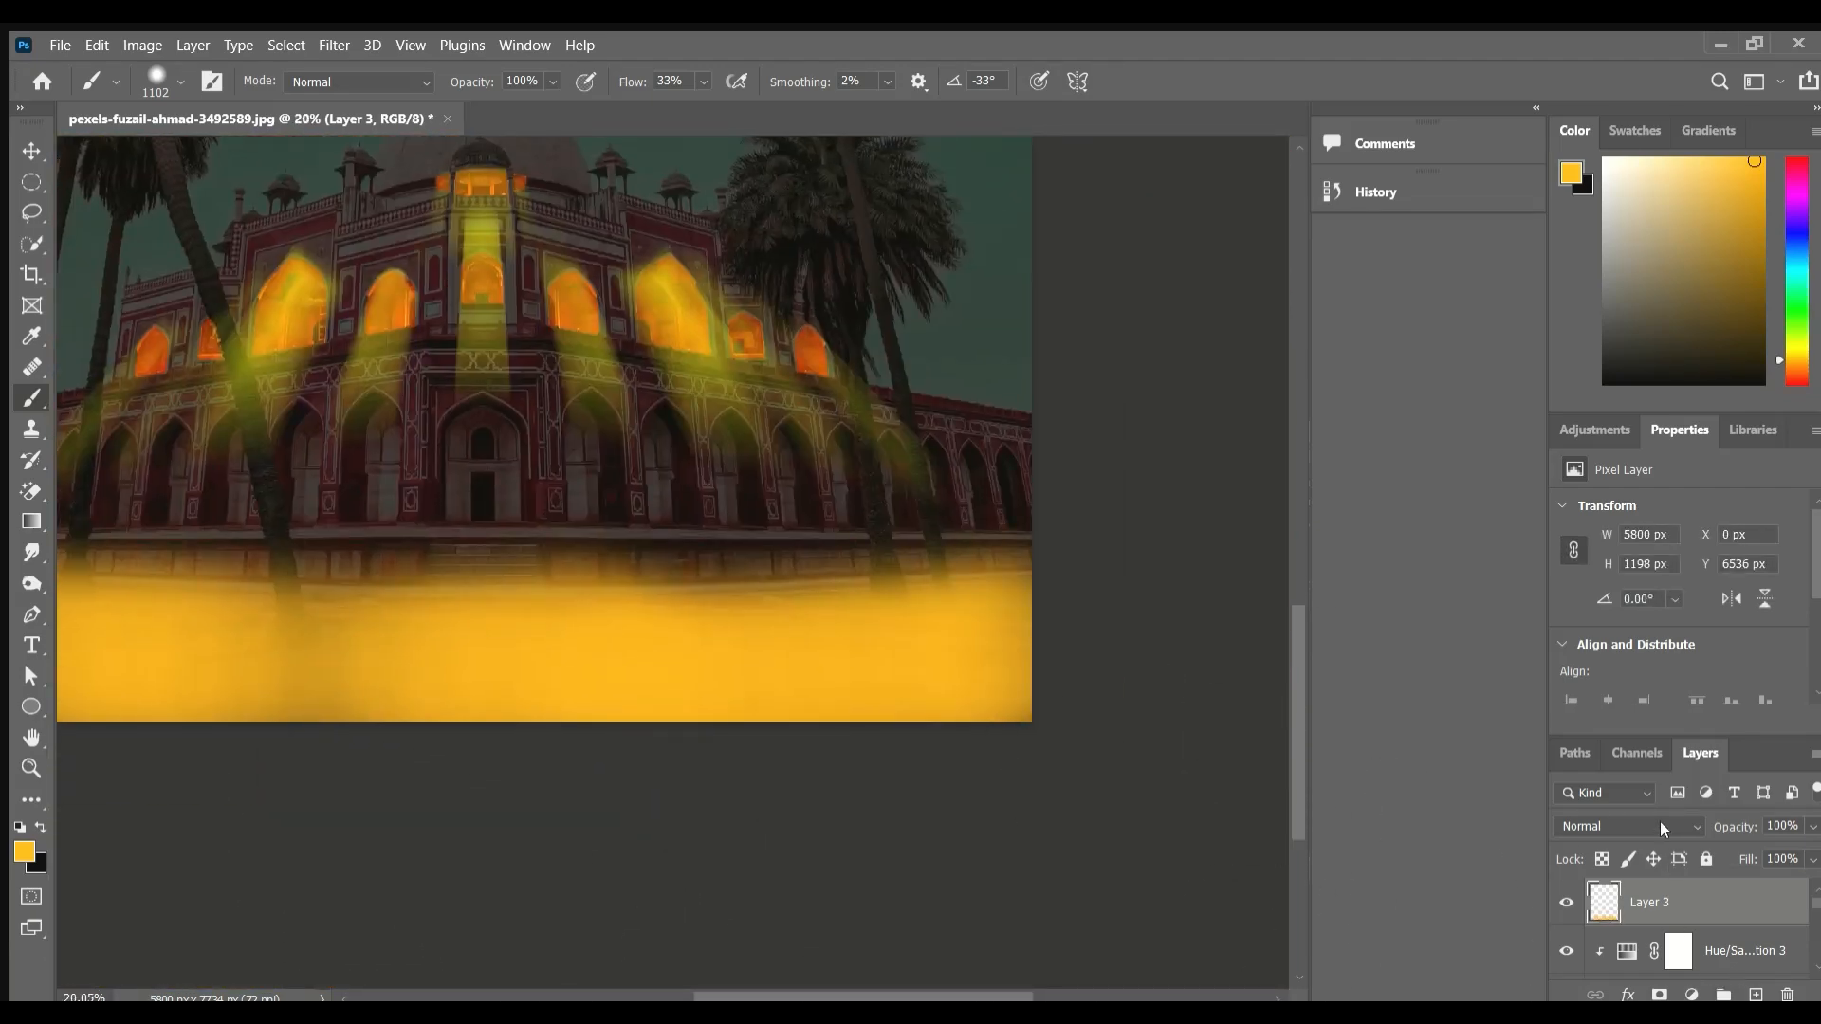
left_click(1660, 823)
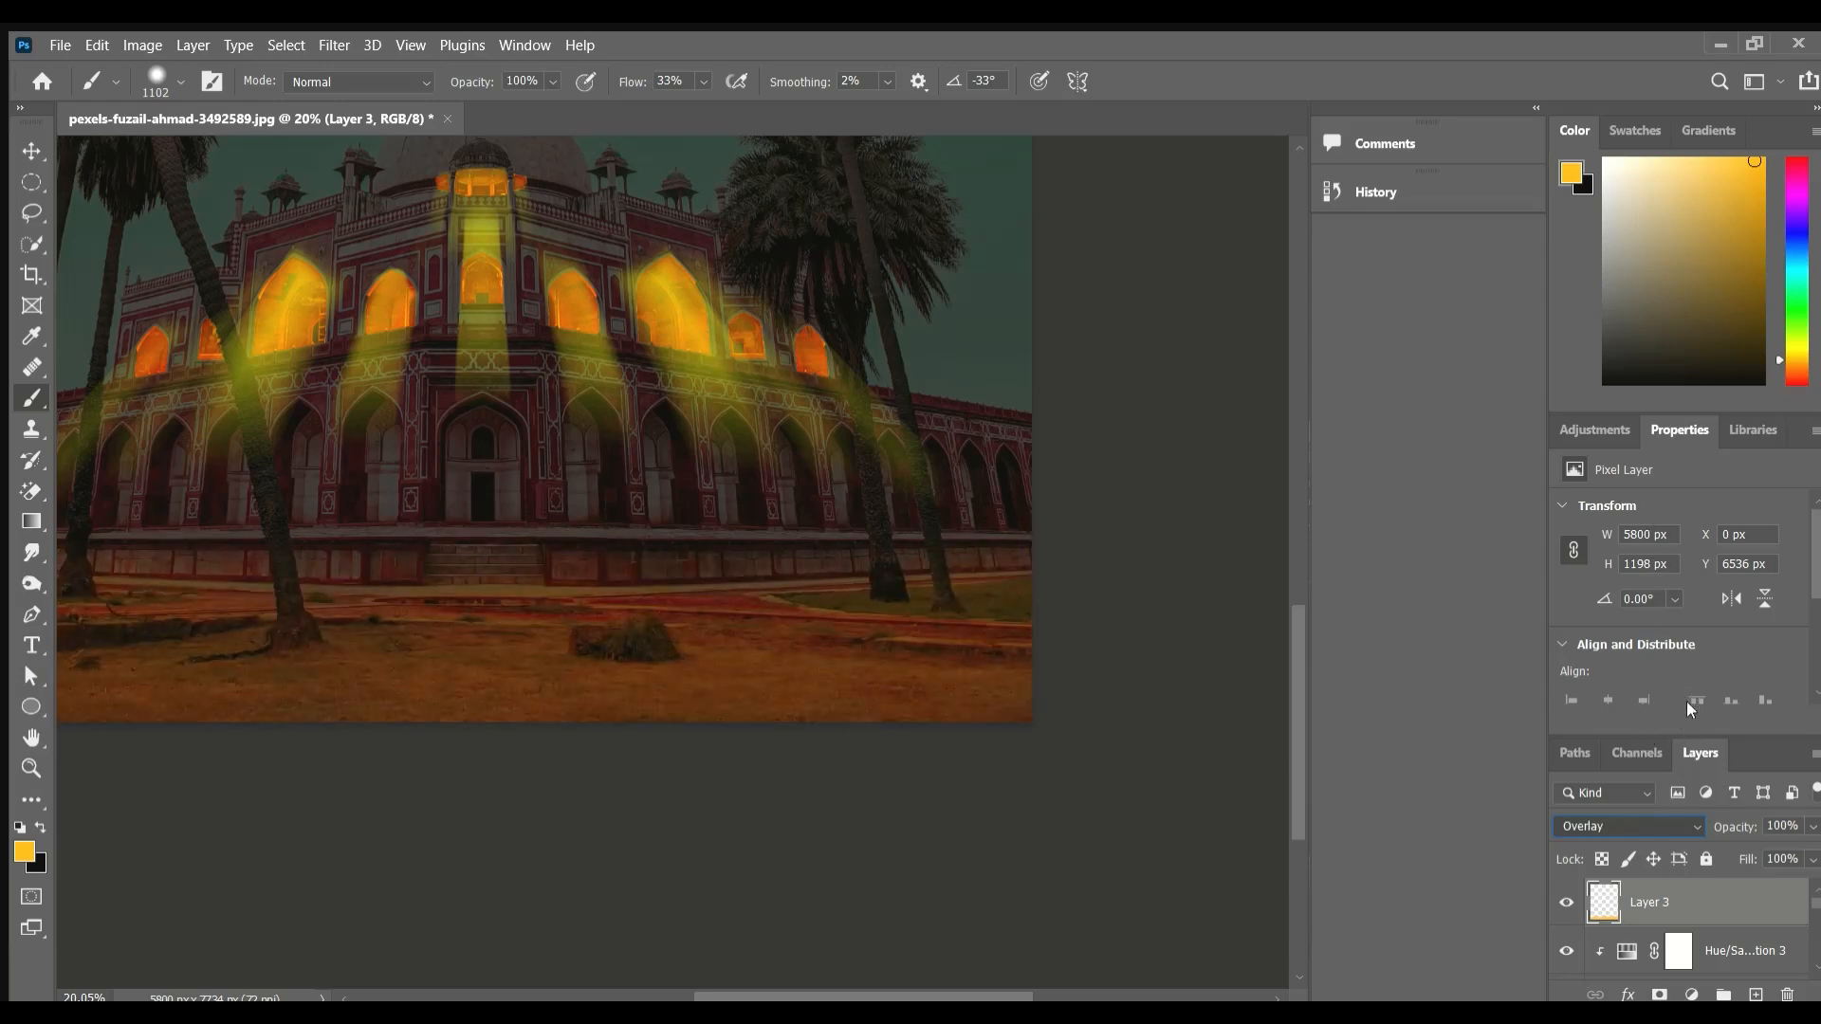
mouse_move(1008, 655)
left_mouse_down()
mouse_move(265, 681)
mouse_move(944, 697)
left_mouse_up()
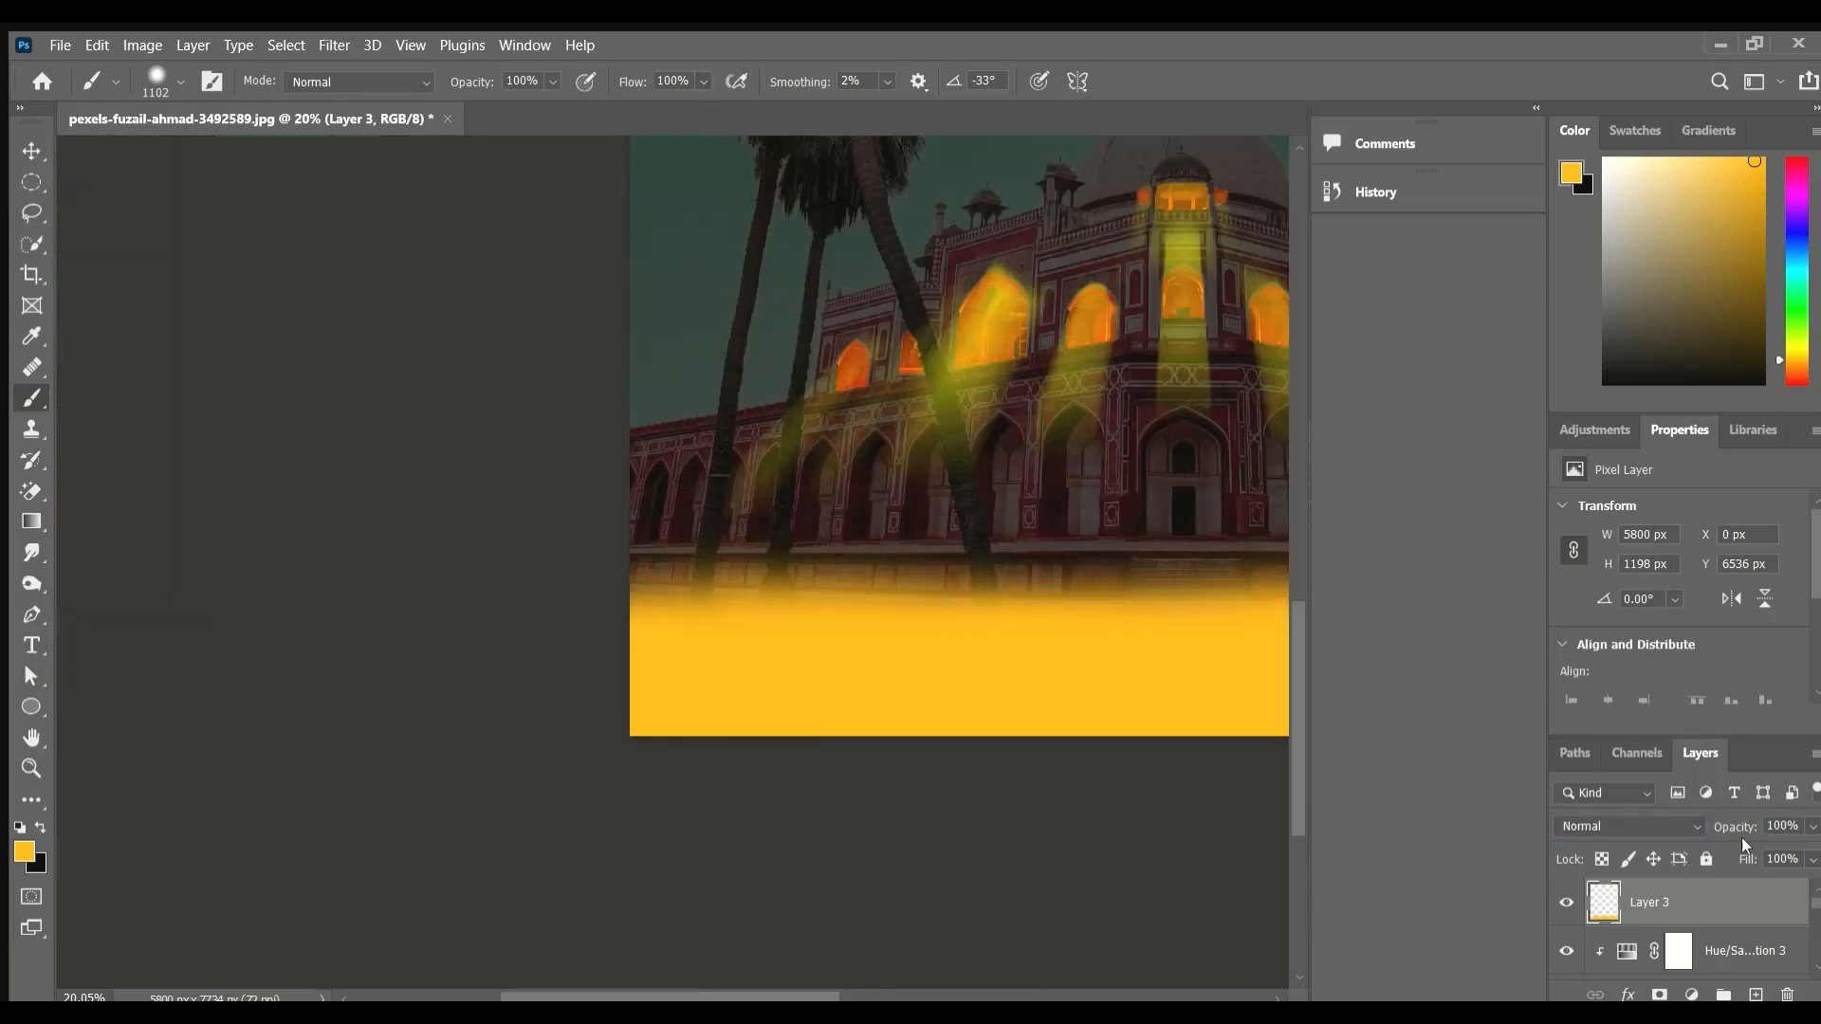
left_click(1669, 826)
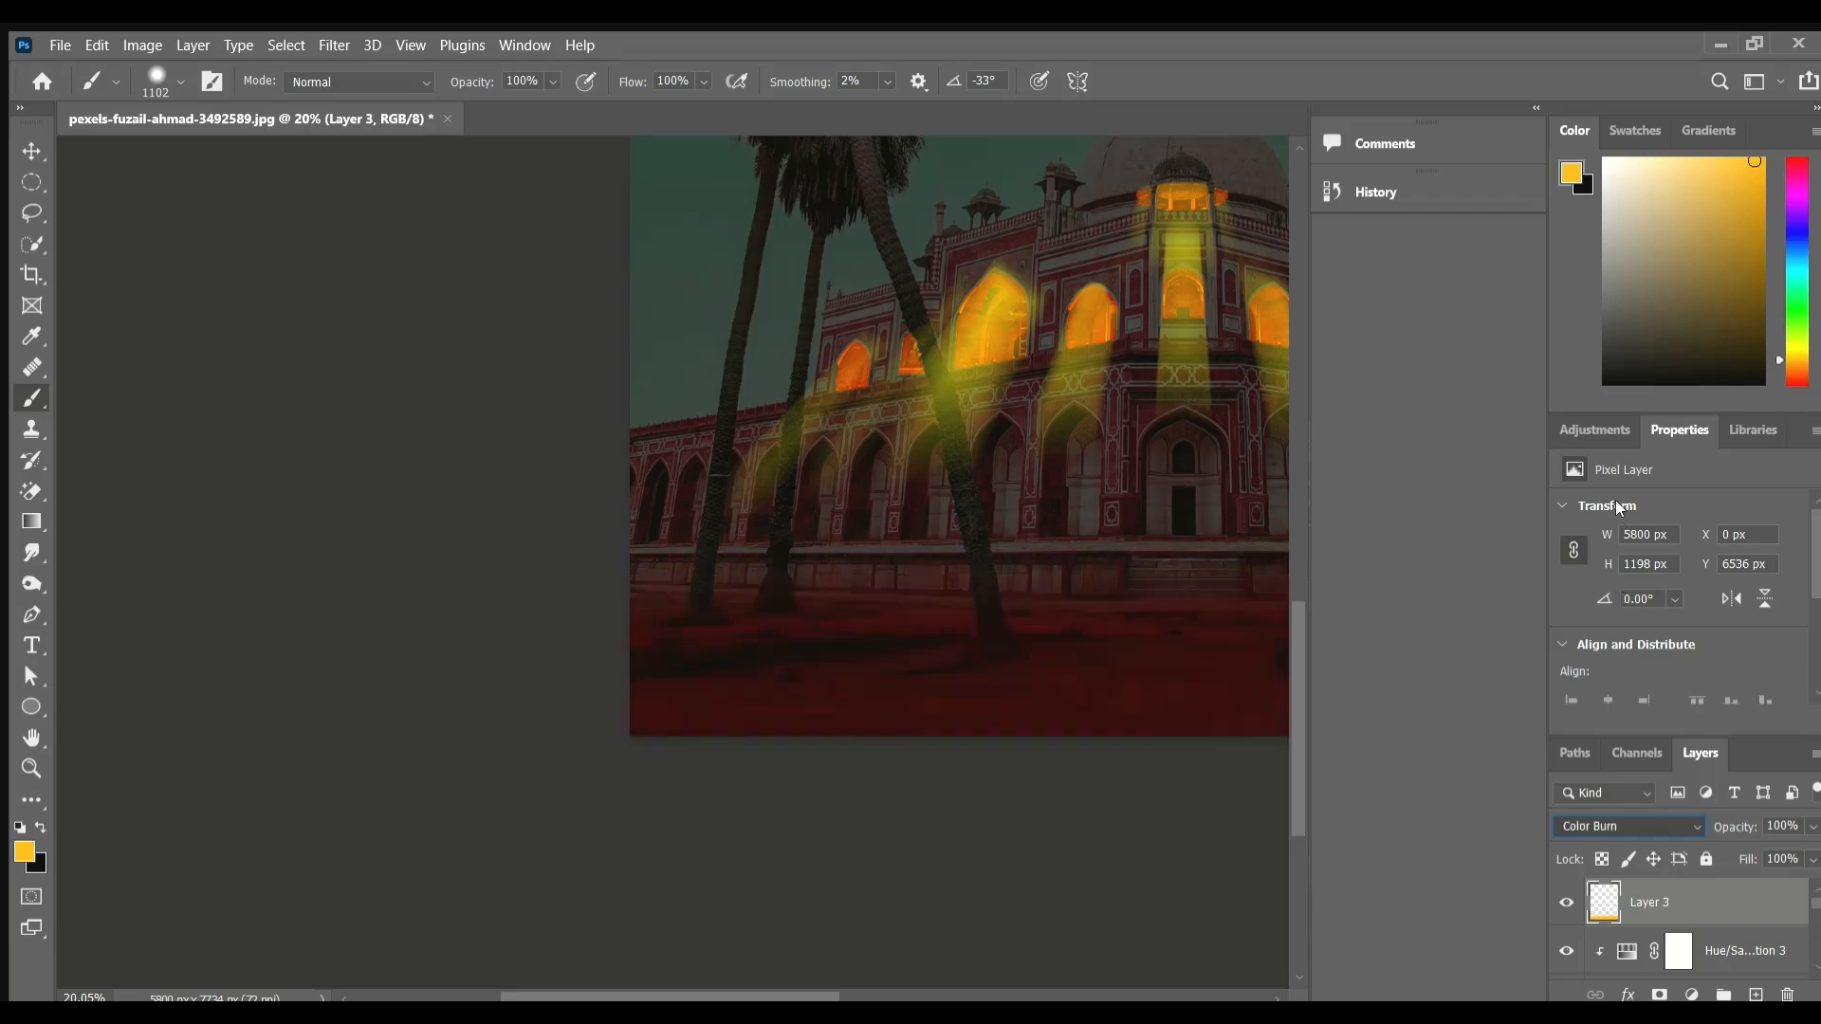
left_click(1646, 701)
Add a layer mask to the ground glow layer and paint black along the building's base wall with a soft 190 px brush.
left_click_drag(1280, 901, 799, 882)
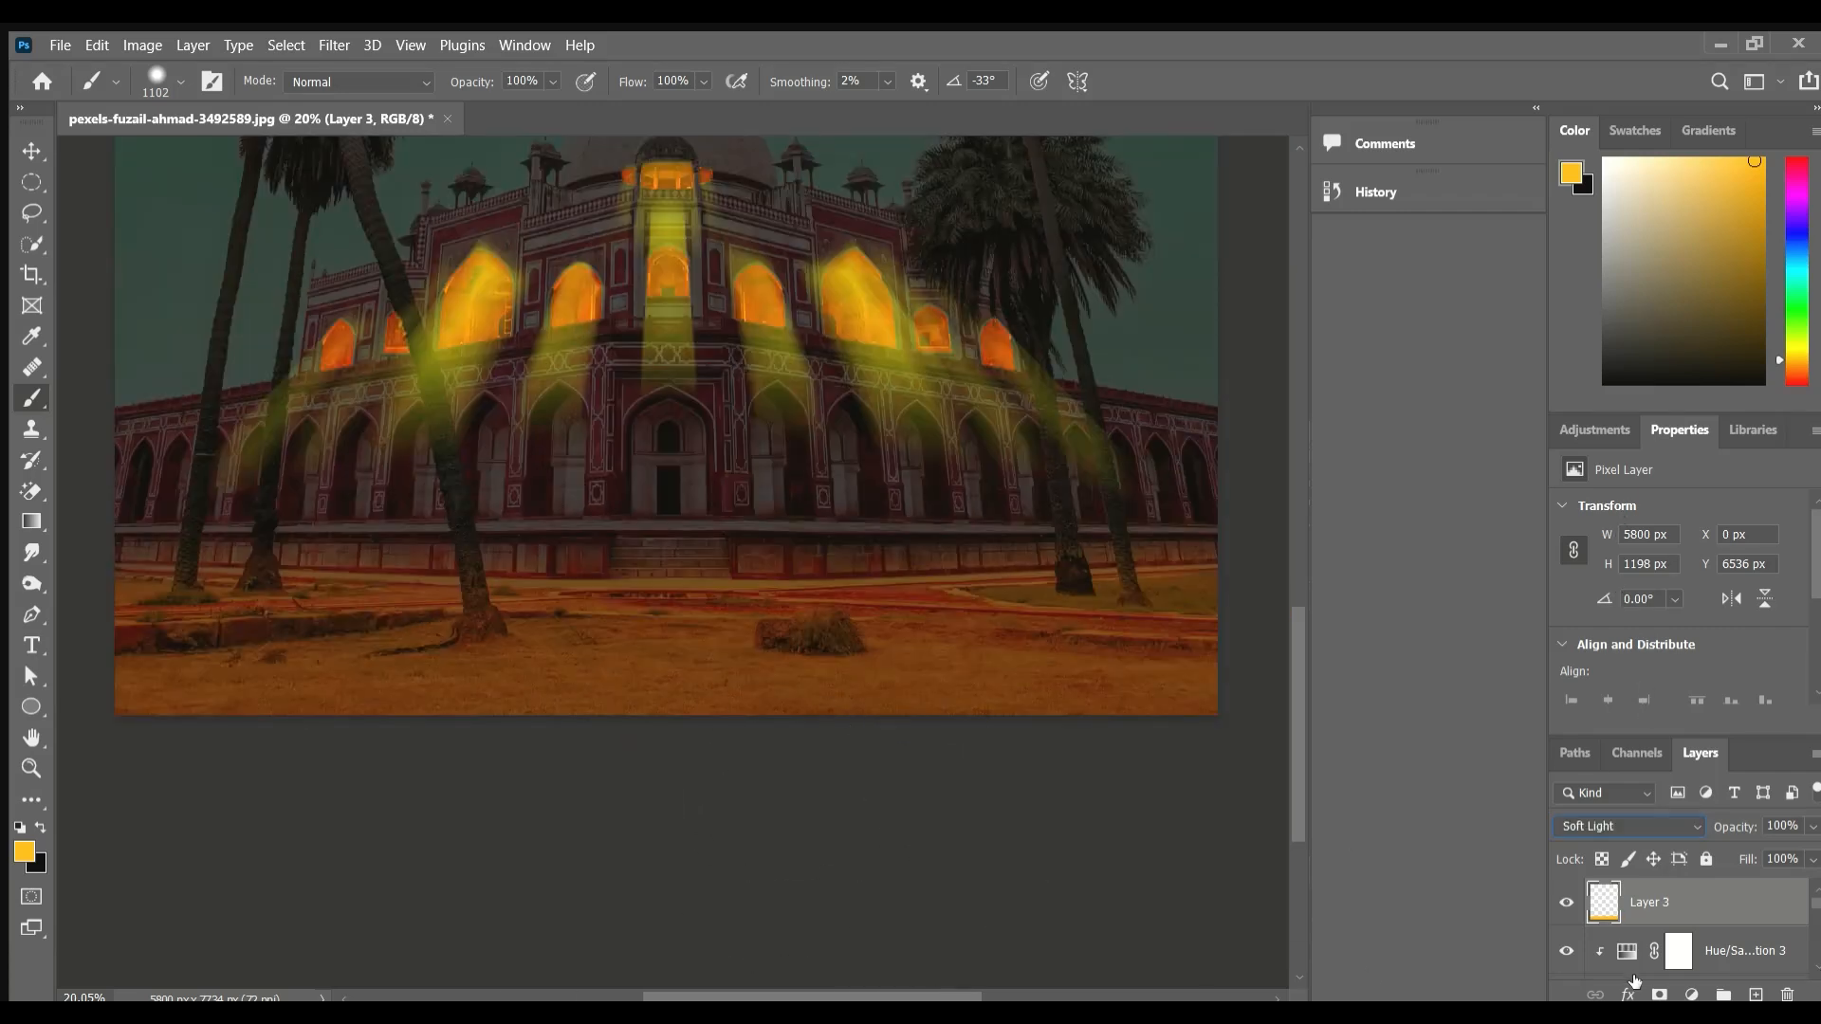
left_click(1659, 994)
scroll(607, 640, "up", 4)
left_click_drag(607, 639, 278, 830)
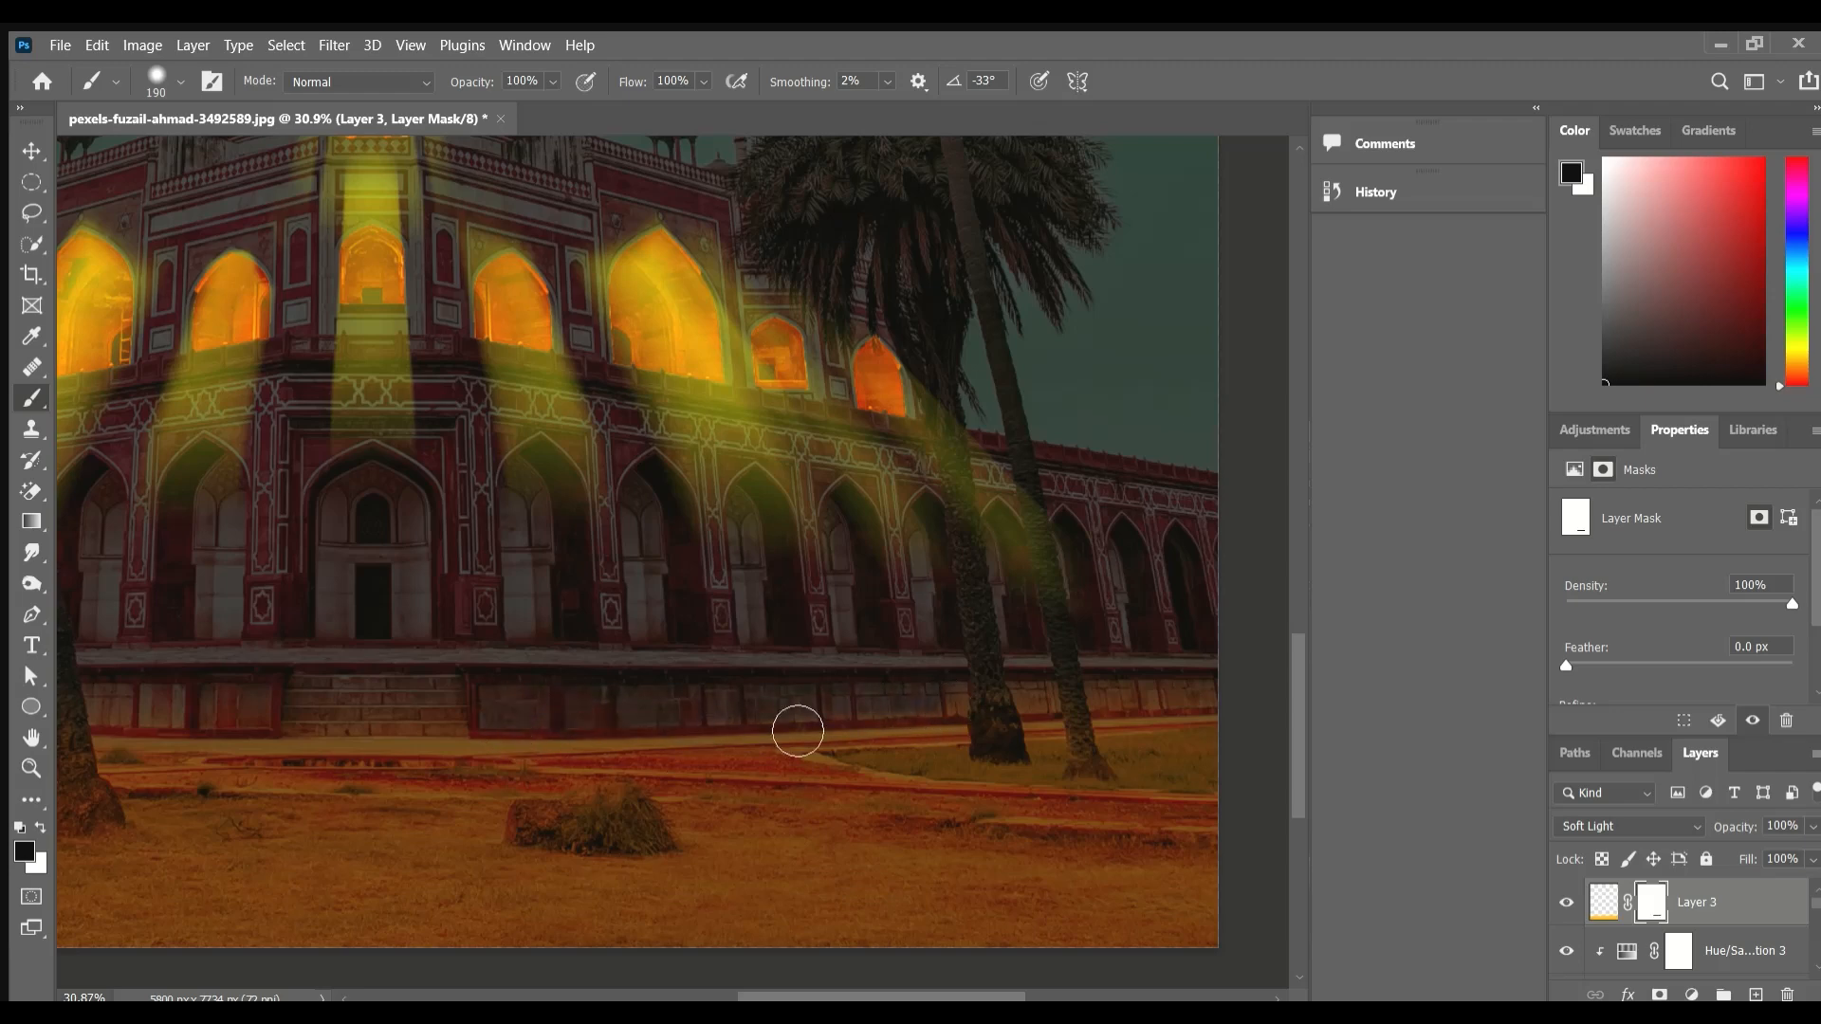
left_click_drag(1121, 775, 1313, 776)
left_click_drag(531, 748, 1006, 726)
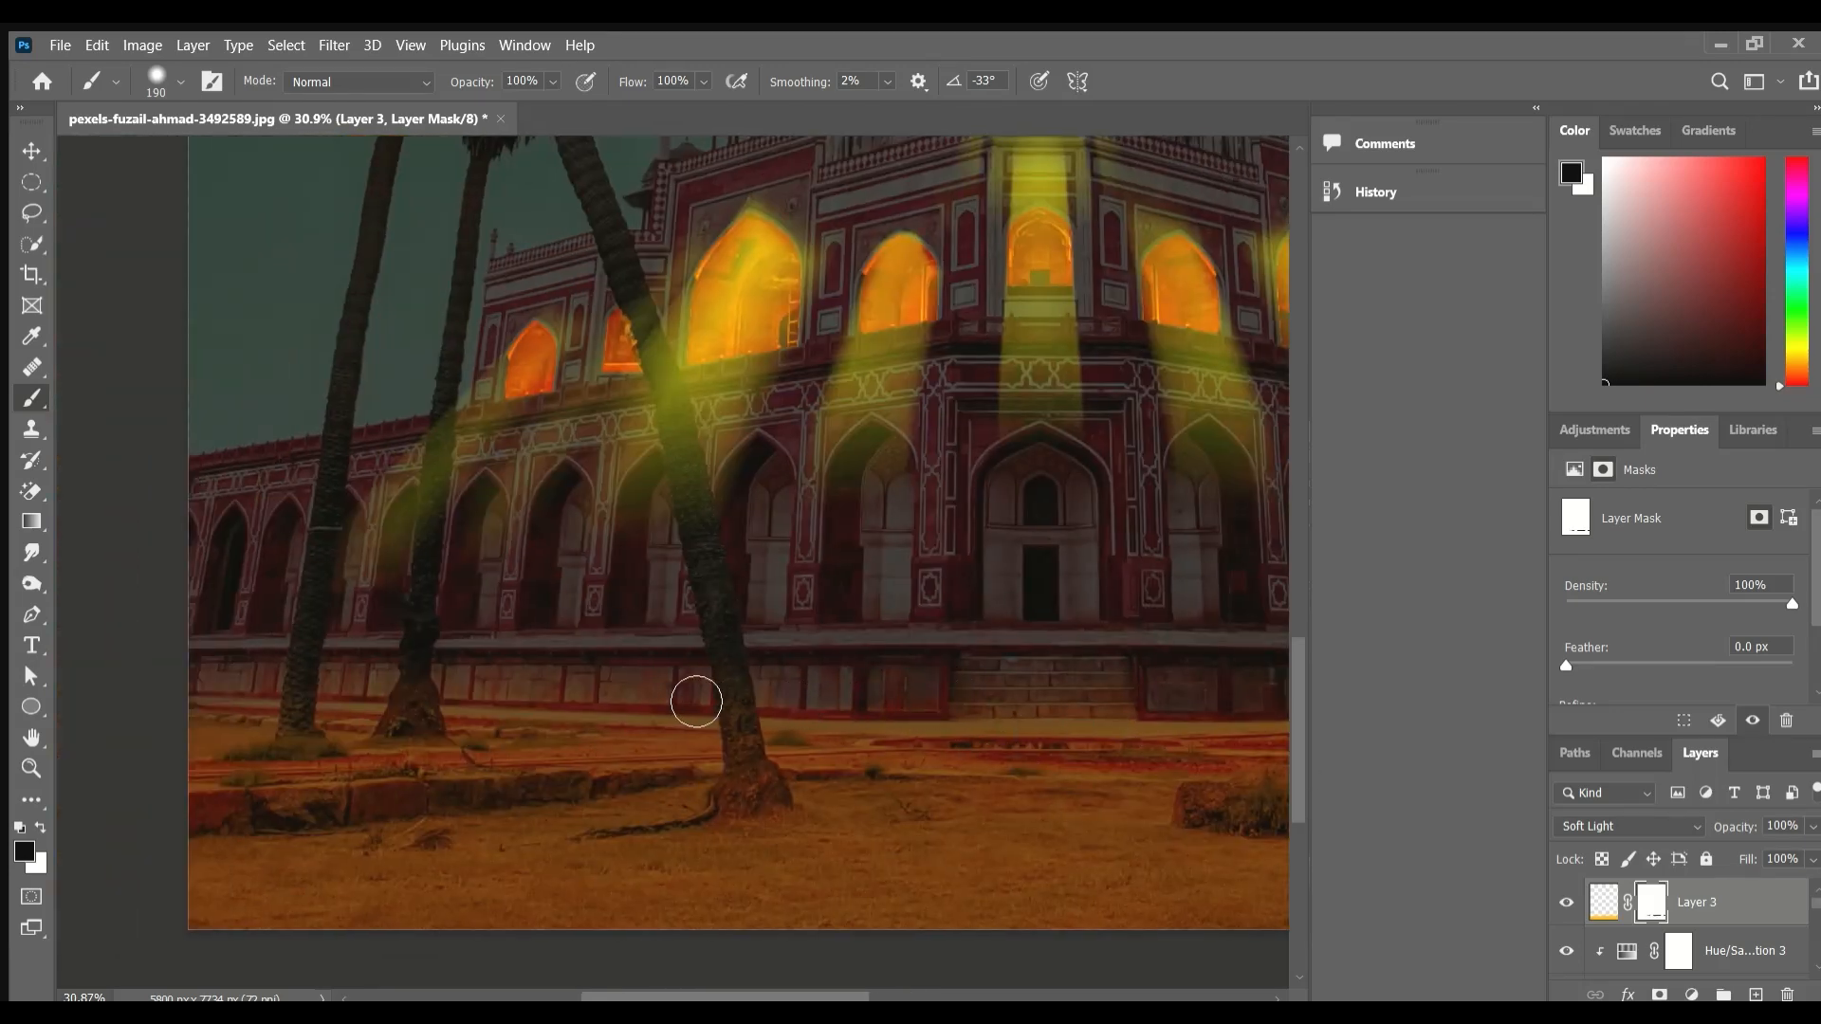
Mask the orange ground tint off the base of the leaning palm trunk with a 114 px black brush.
scroll(792, 715, "down", 2)
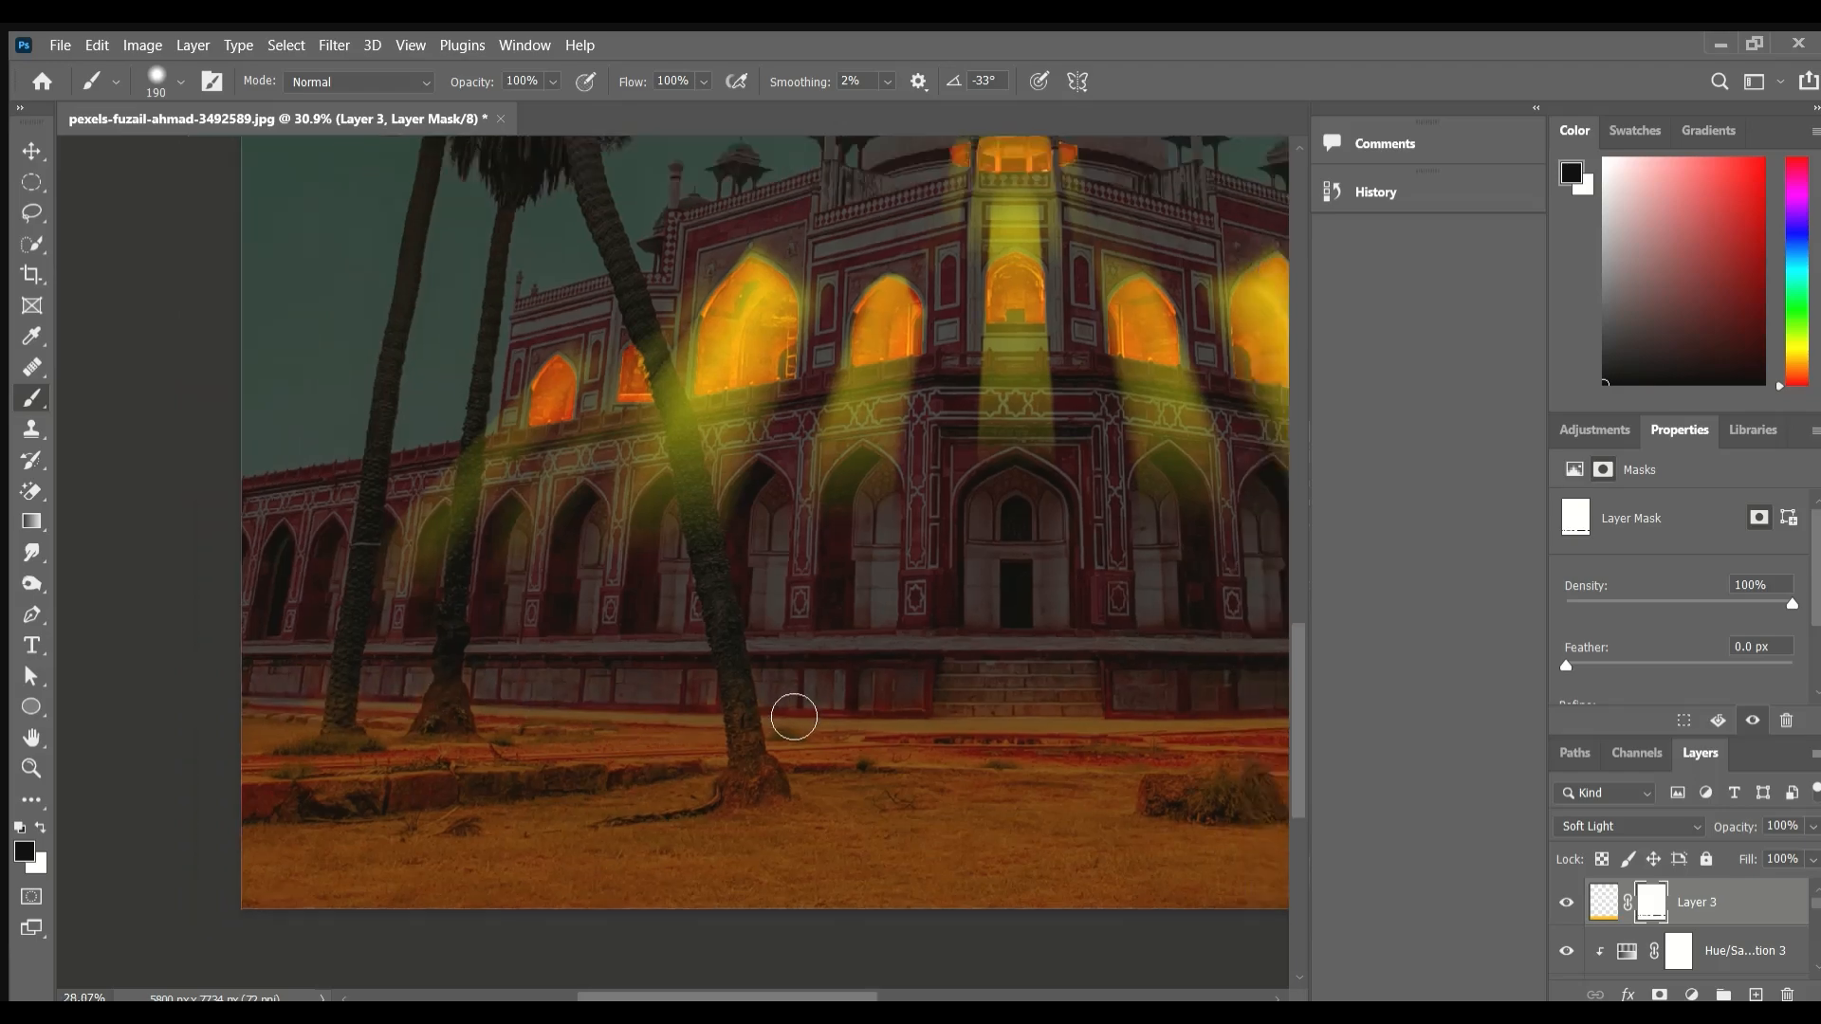
scroll(813, 833, "up", 8)
left_click_drag(759, 569, 821, 947)
scroll(813, 881, "down", 5)
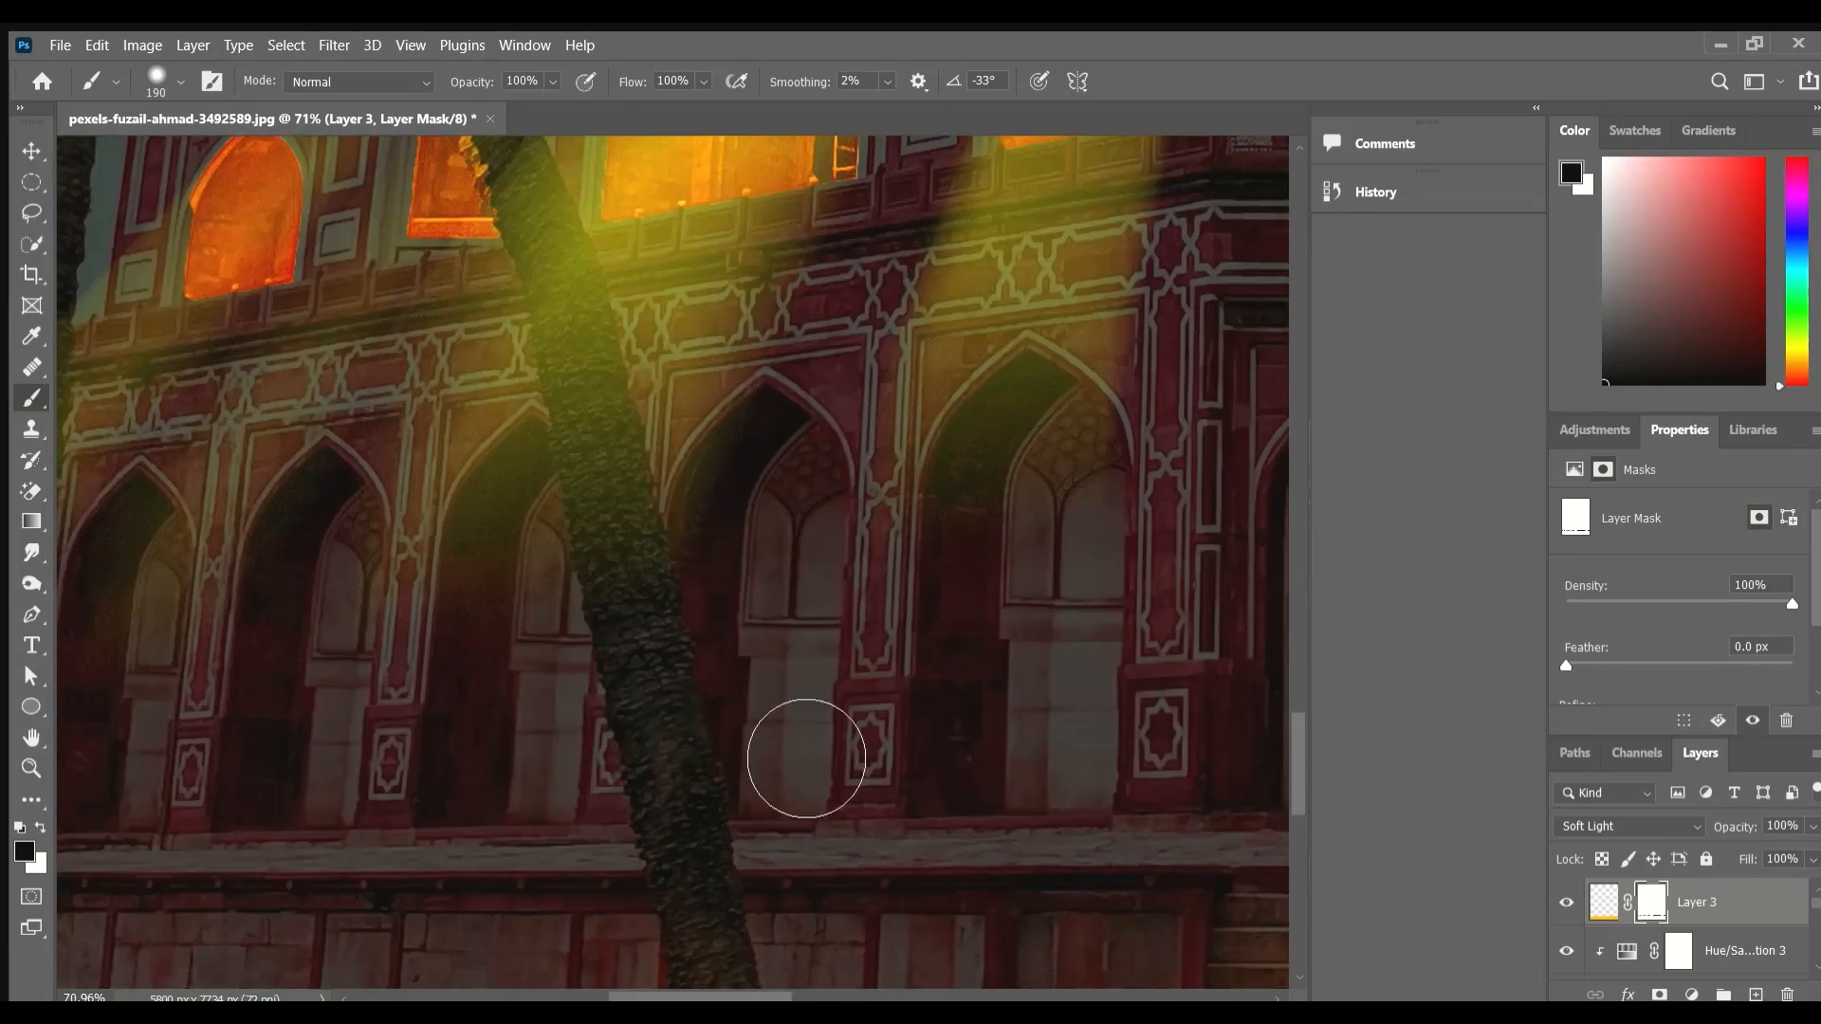
scroll(826, 654, "down", 4)
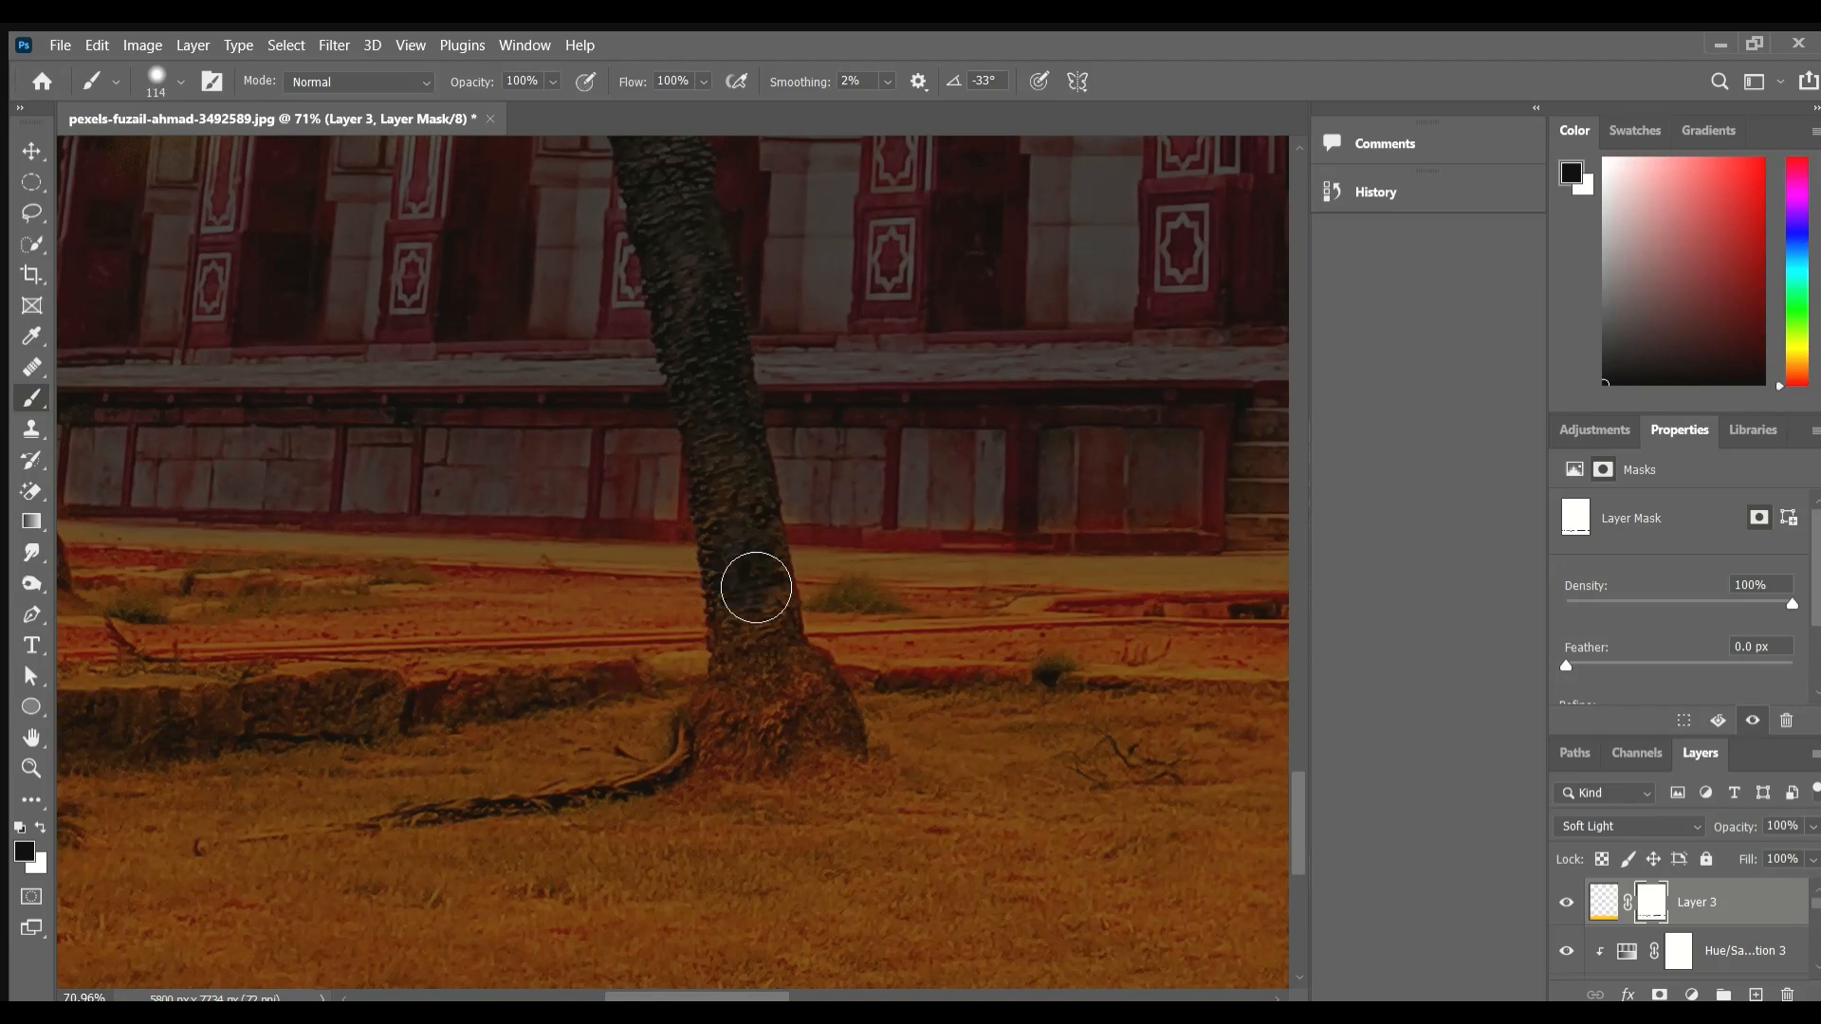
left_click_drag(755, 587, 798, 737)
Mask the orange tint off the log and bush on the lawn and off the bases of the two right-hand palms.
left_click_drag(889, 688, 114, 503)
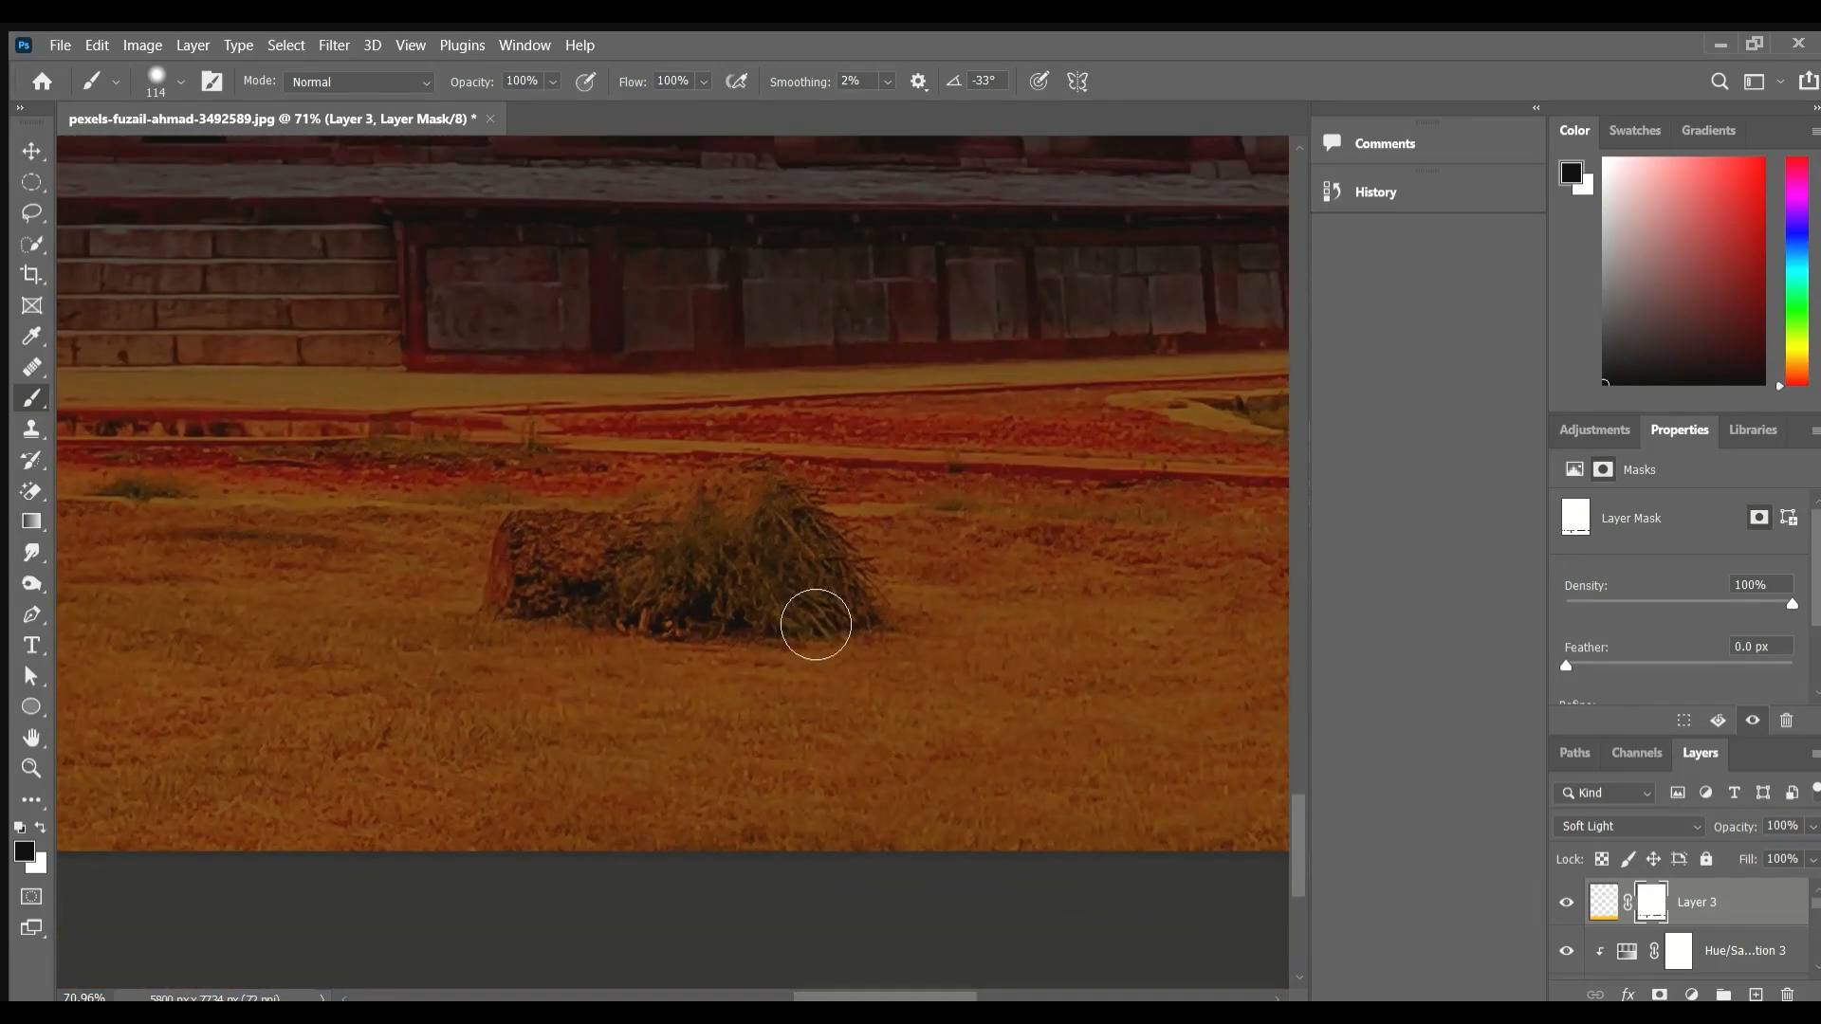
mouse_move(816, 623)
left_mouse_down()
mouse_move(574, 610)
mouse_move(806, 624)
mouse_move(779, 599)
mouse_move(570, 583)
left_mouse_up()
left_click_drag(911, 650, 139, 689)
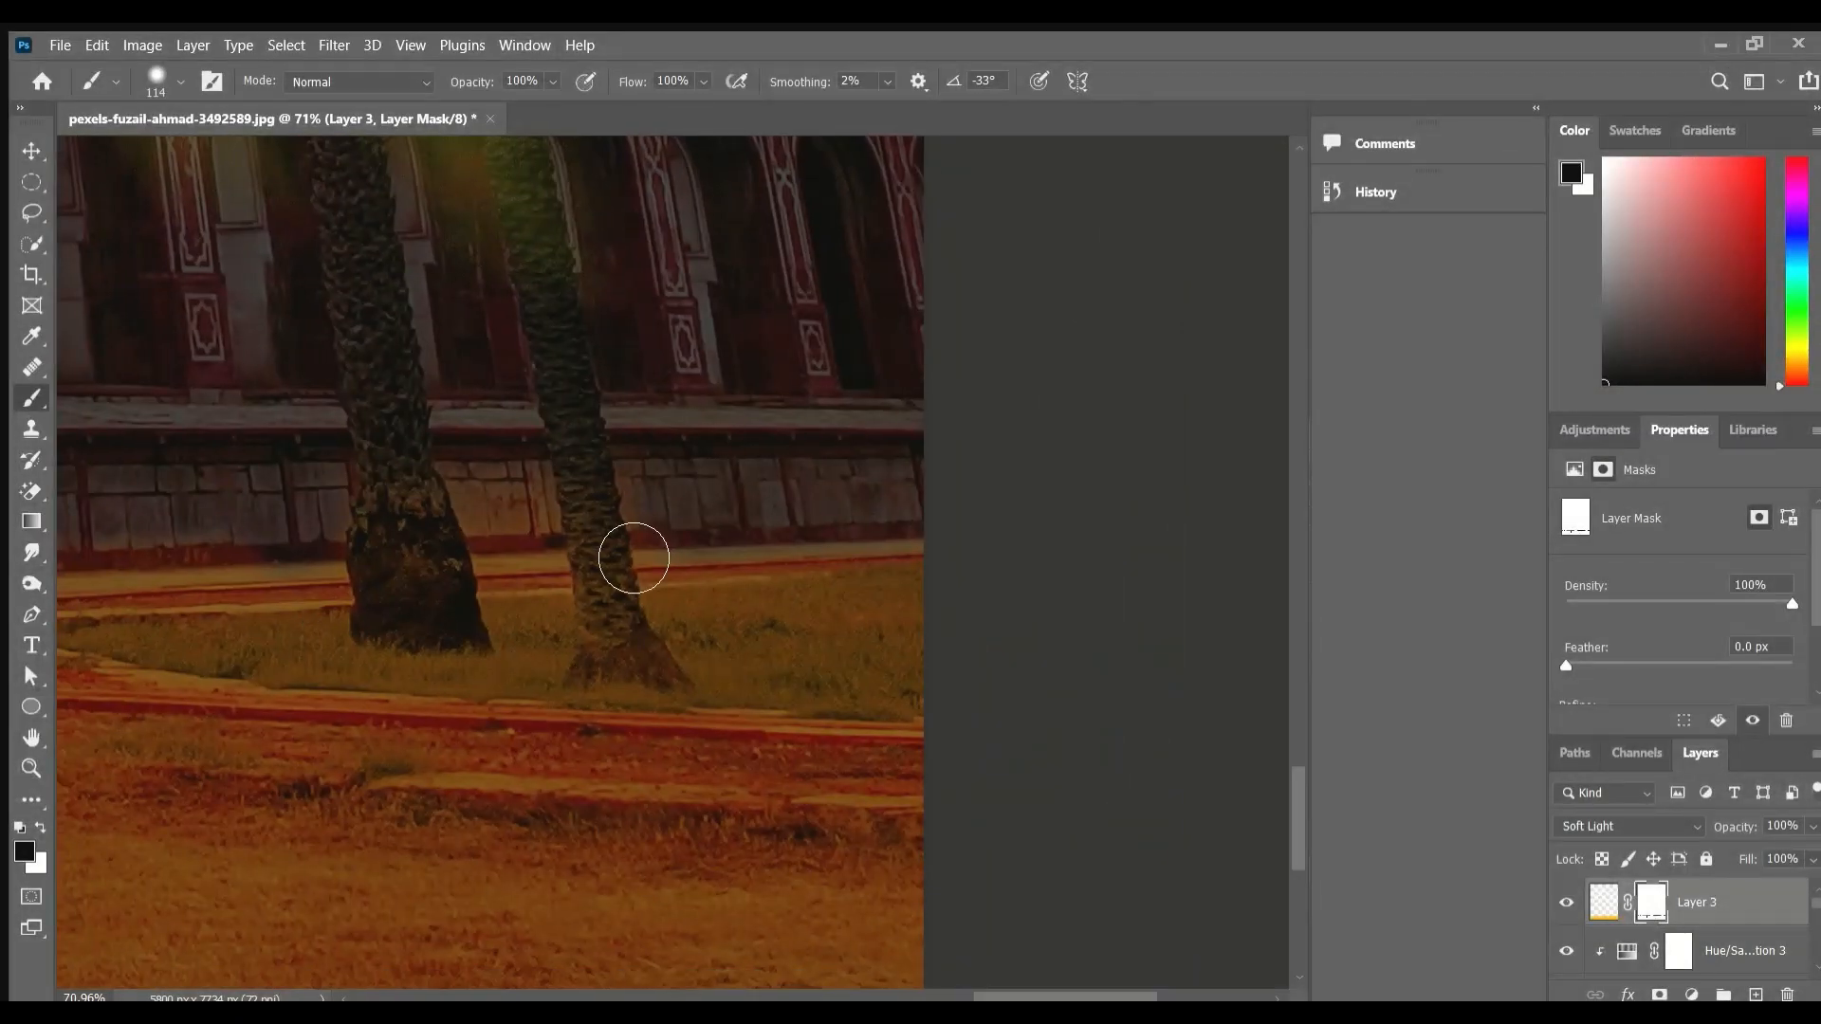
left_click_drag(630, 553, 651, 692)
mouse_move(446, 650)
left_mouse_down()
mouse_move(622, 720)
mouse_move(925, 711)
left_mouse_up()
scroll(630, 822, "down", 8)
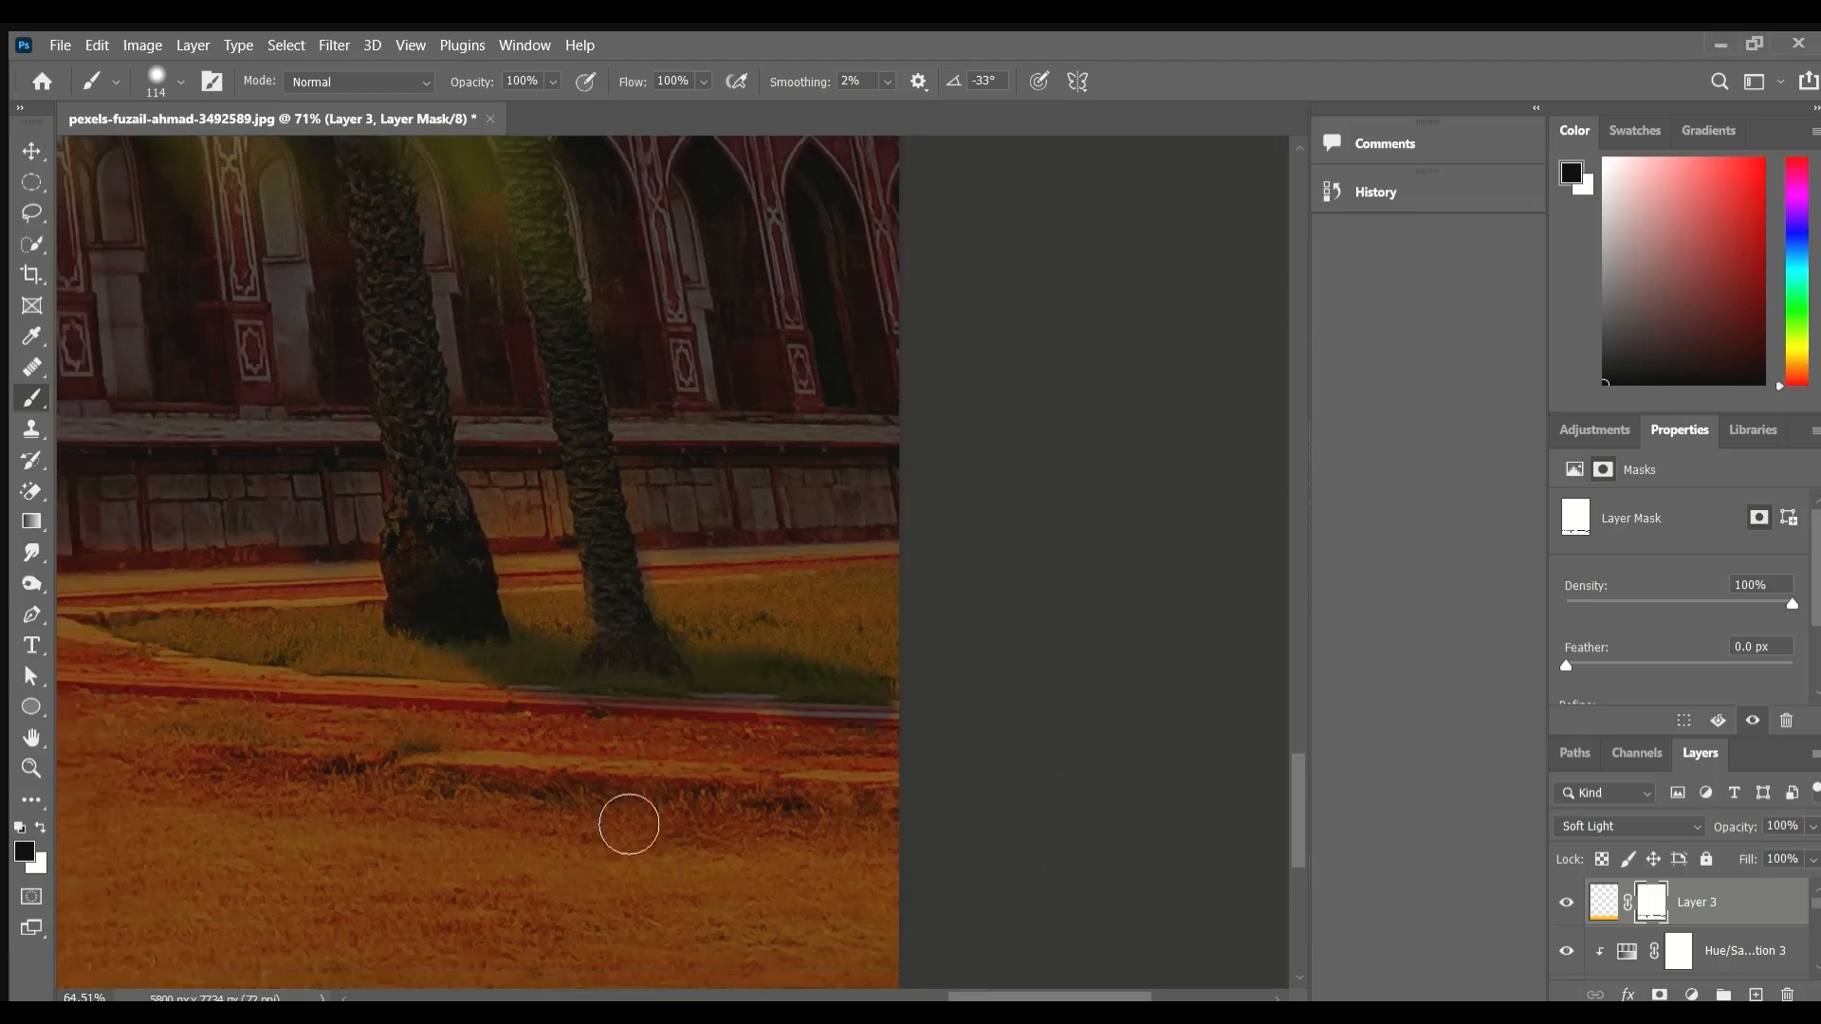
left_click_drag(123, 844, 998, 729)
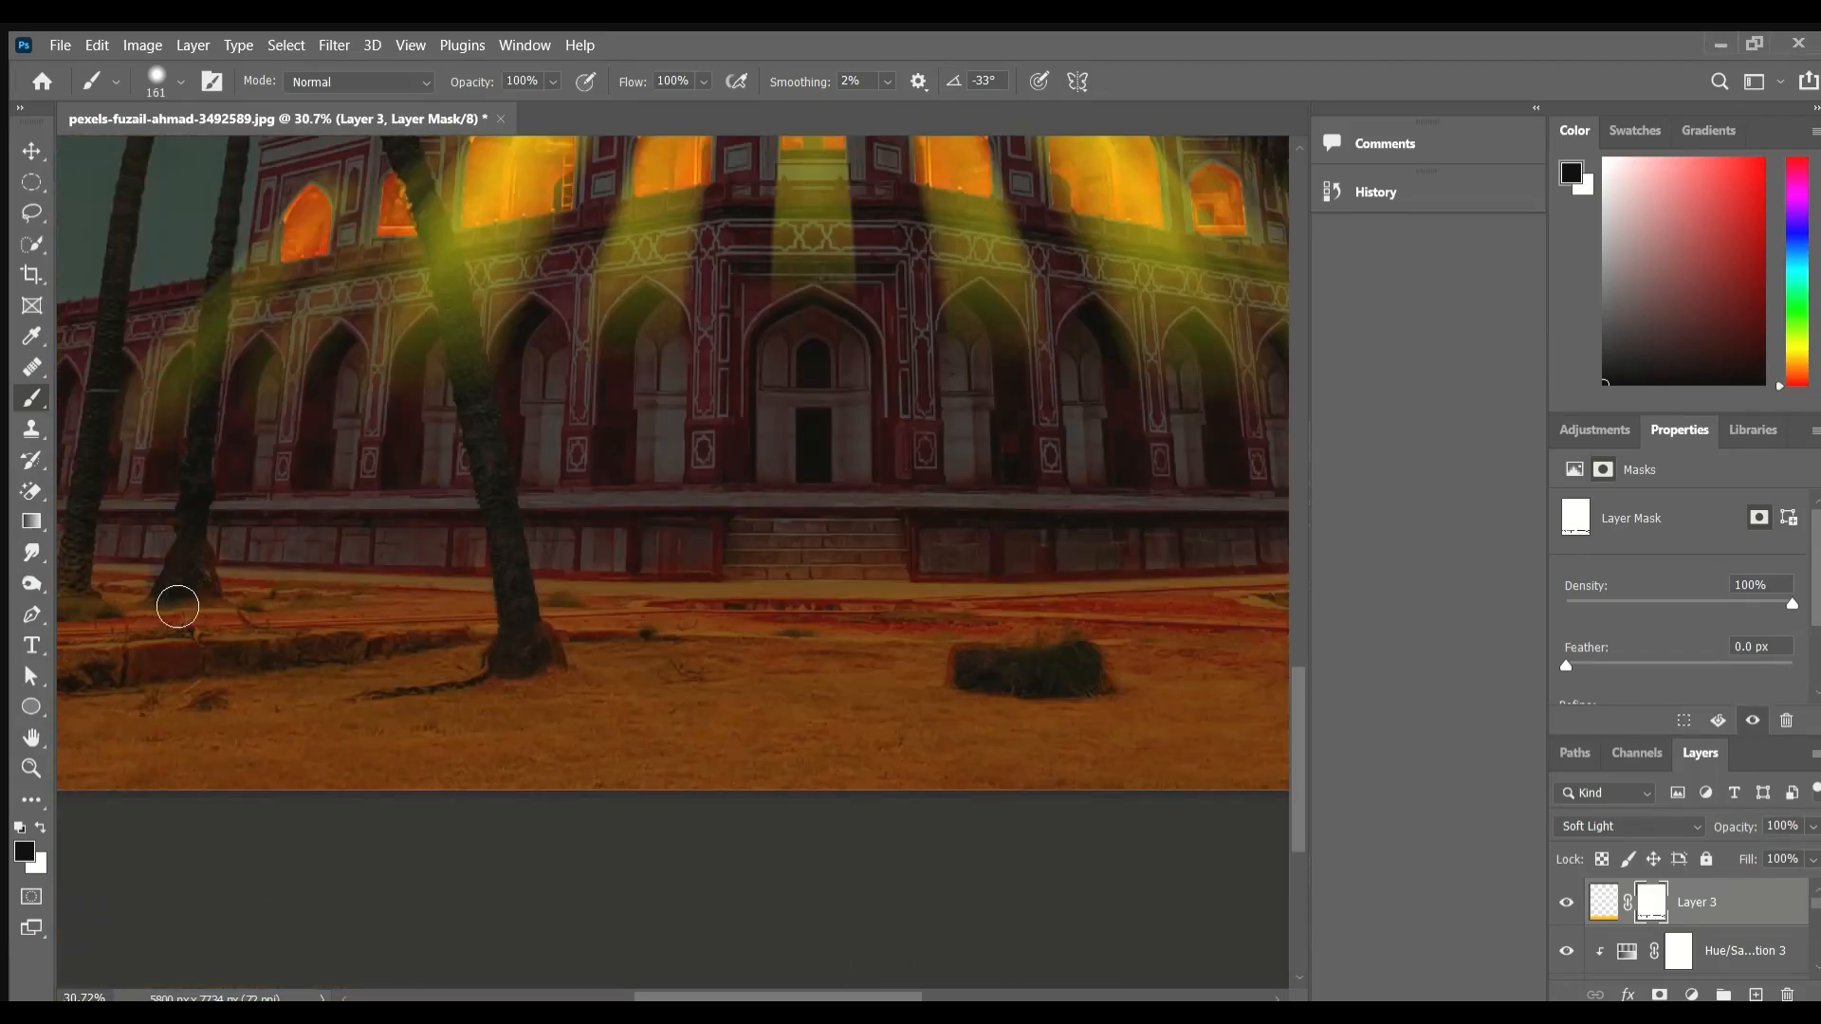
Paint soft black shadows on the ground glow mask behind the leaning palm and below the log with a 291 px brush at 42% flow.
scroll(177, 606, "down", 3)
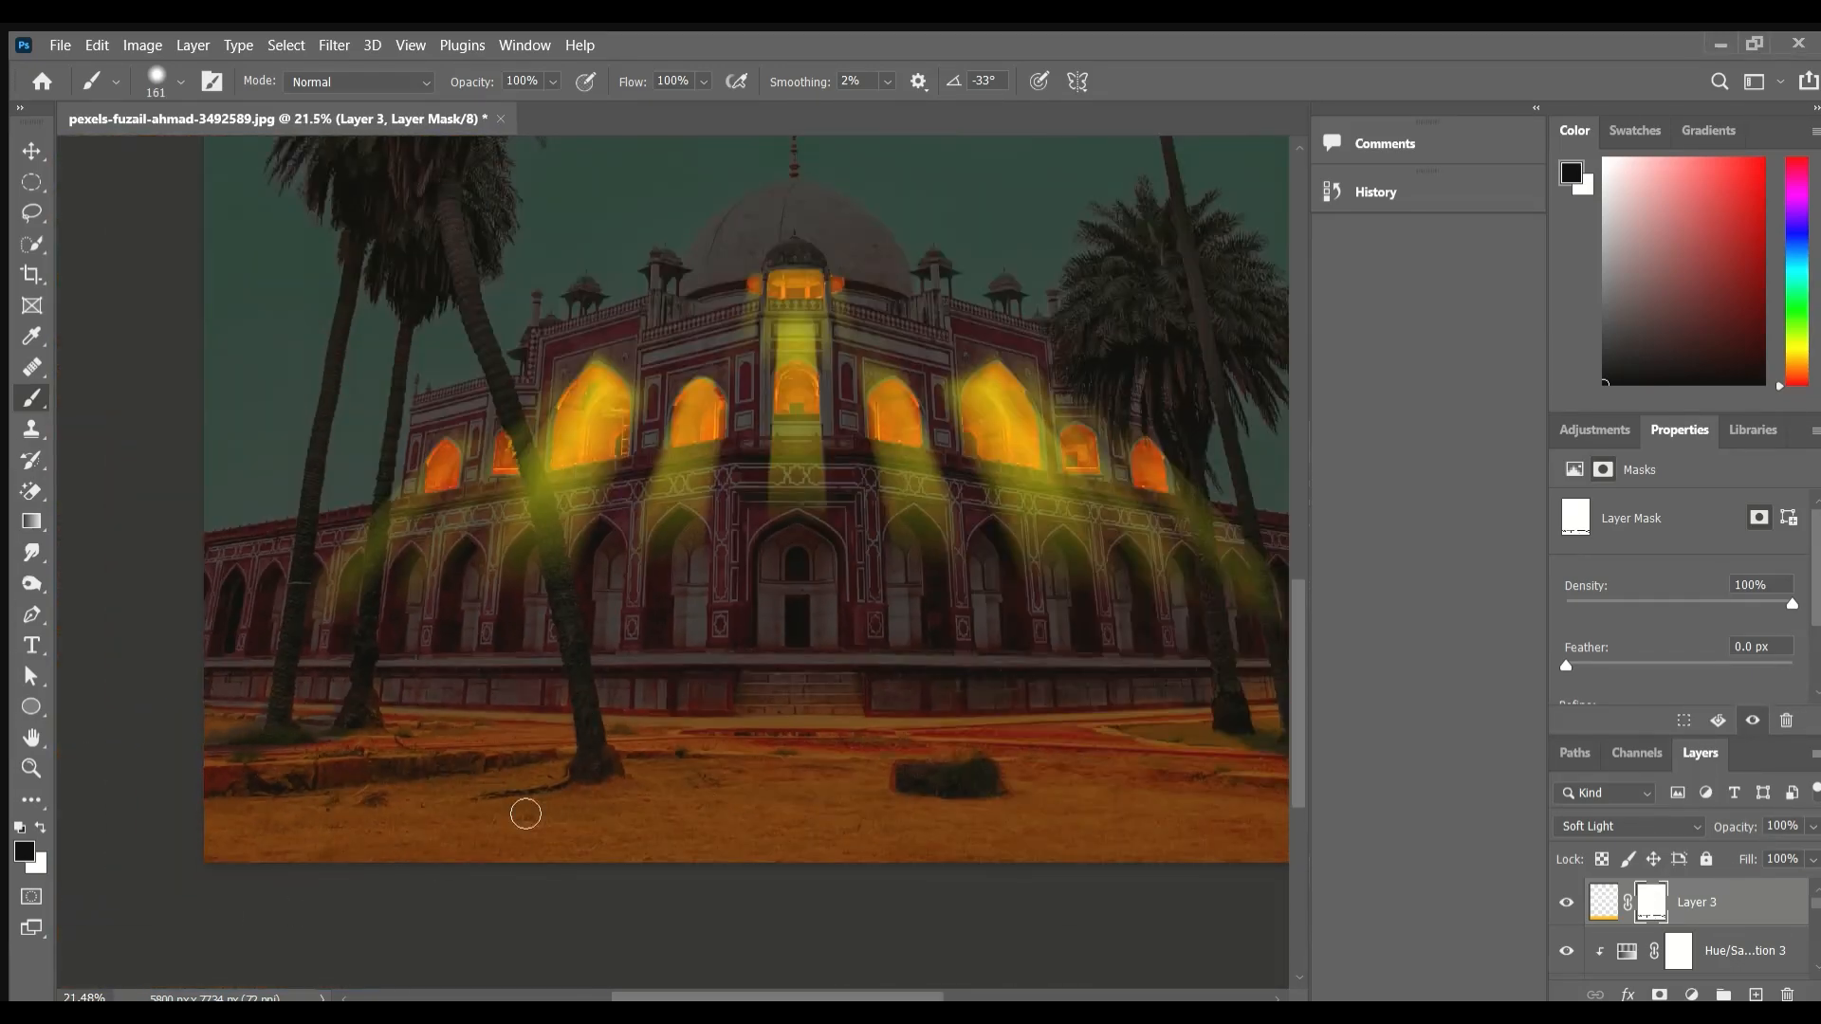
left_click_drag(598, 793, 379, 885)
scroll(516, 984, "down", 4)
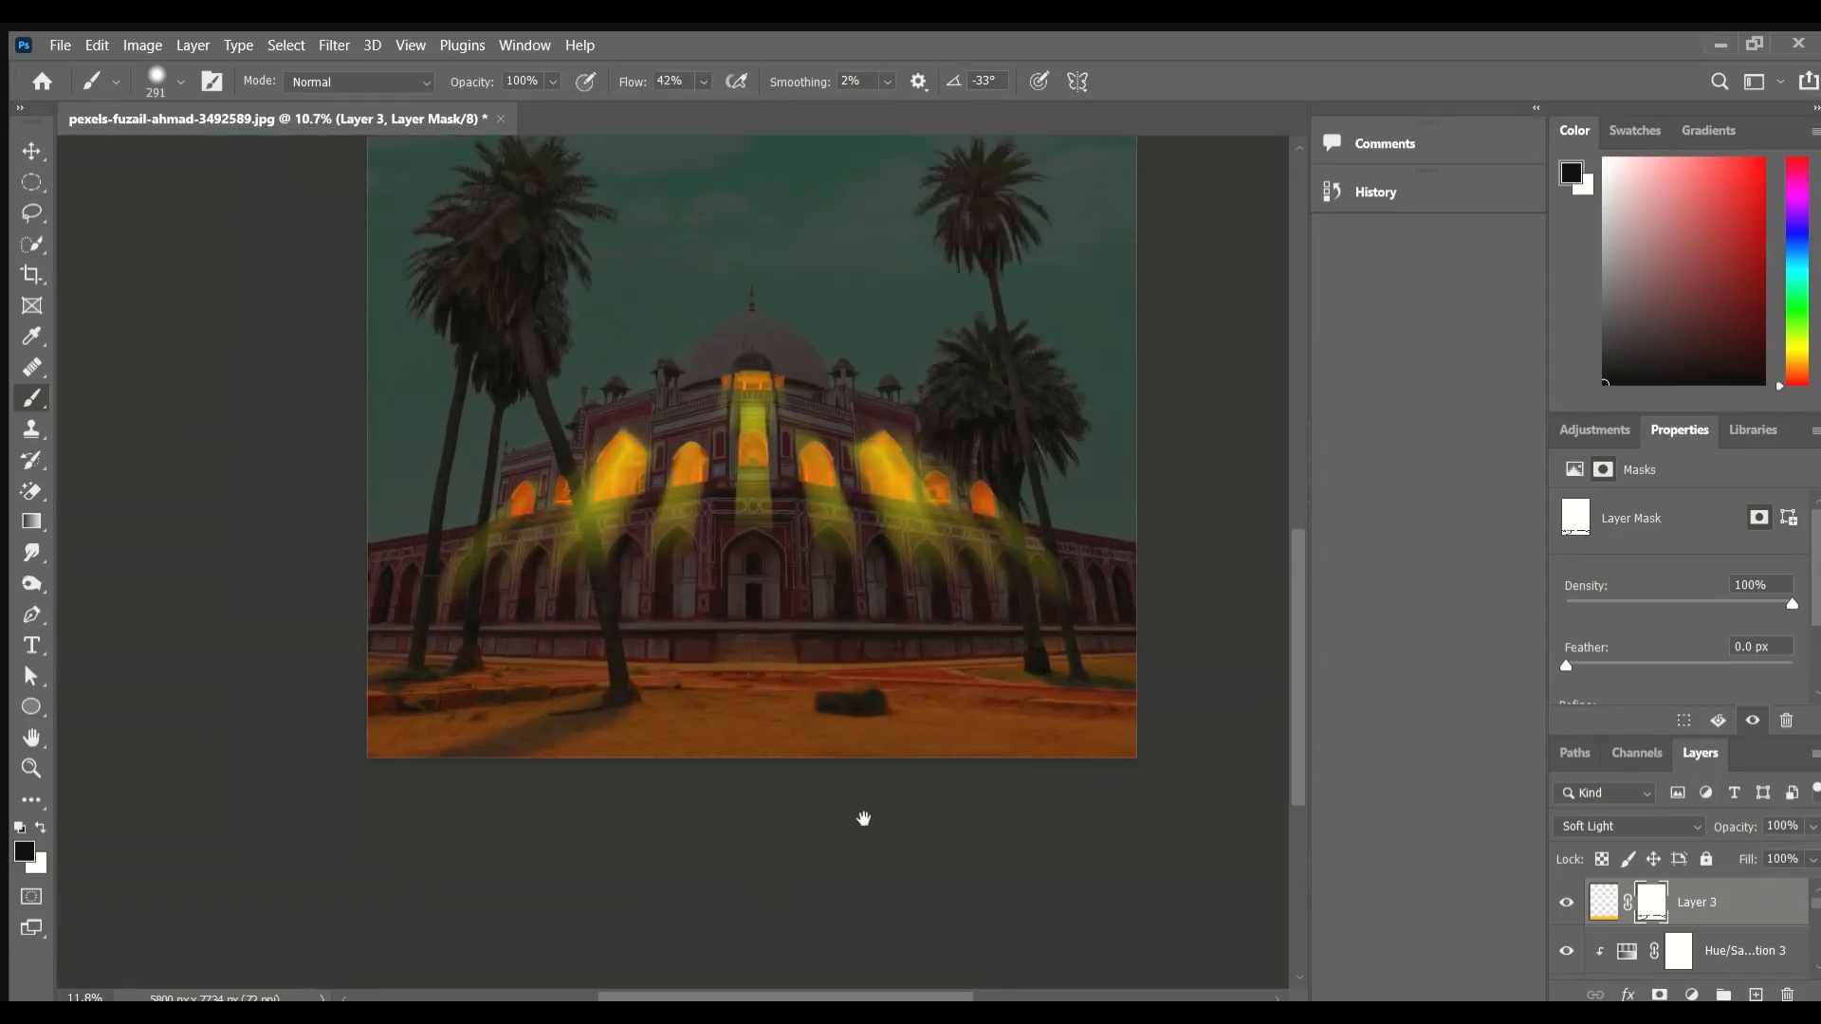
scroll(862, 816, "up", 3)
left_click_drag(896, 758, 880, 787)
scroll(981, 824, "down", 2)
scroll(786, 675, "up", 6)
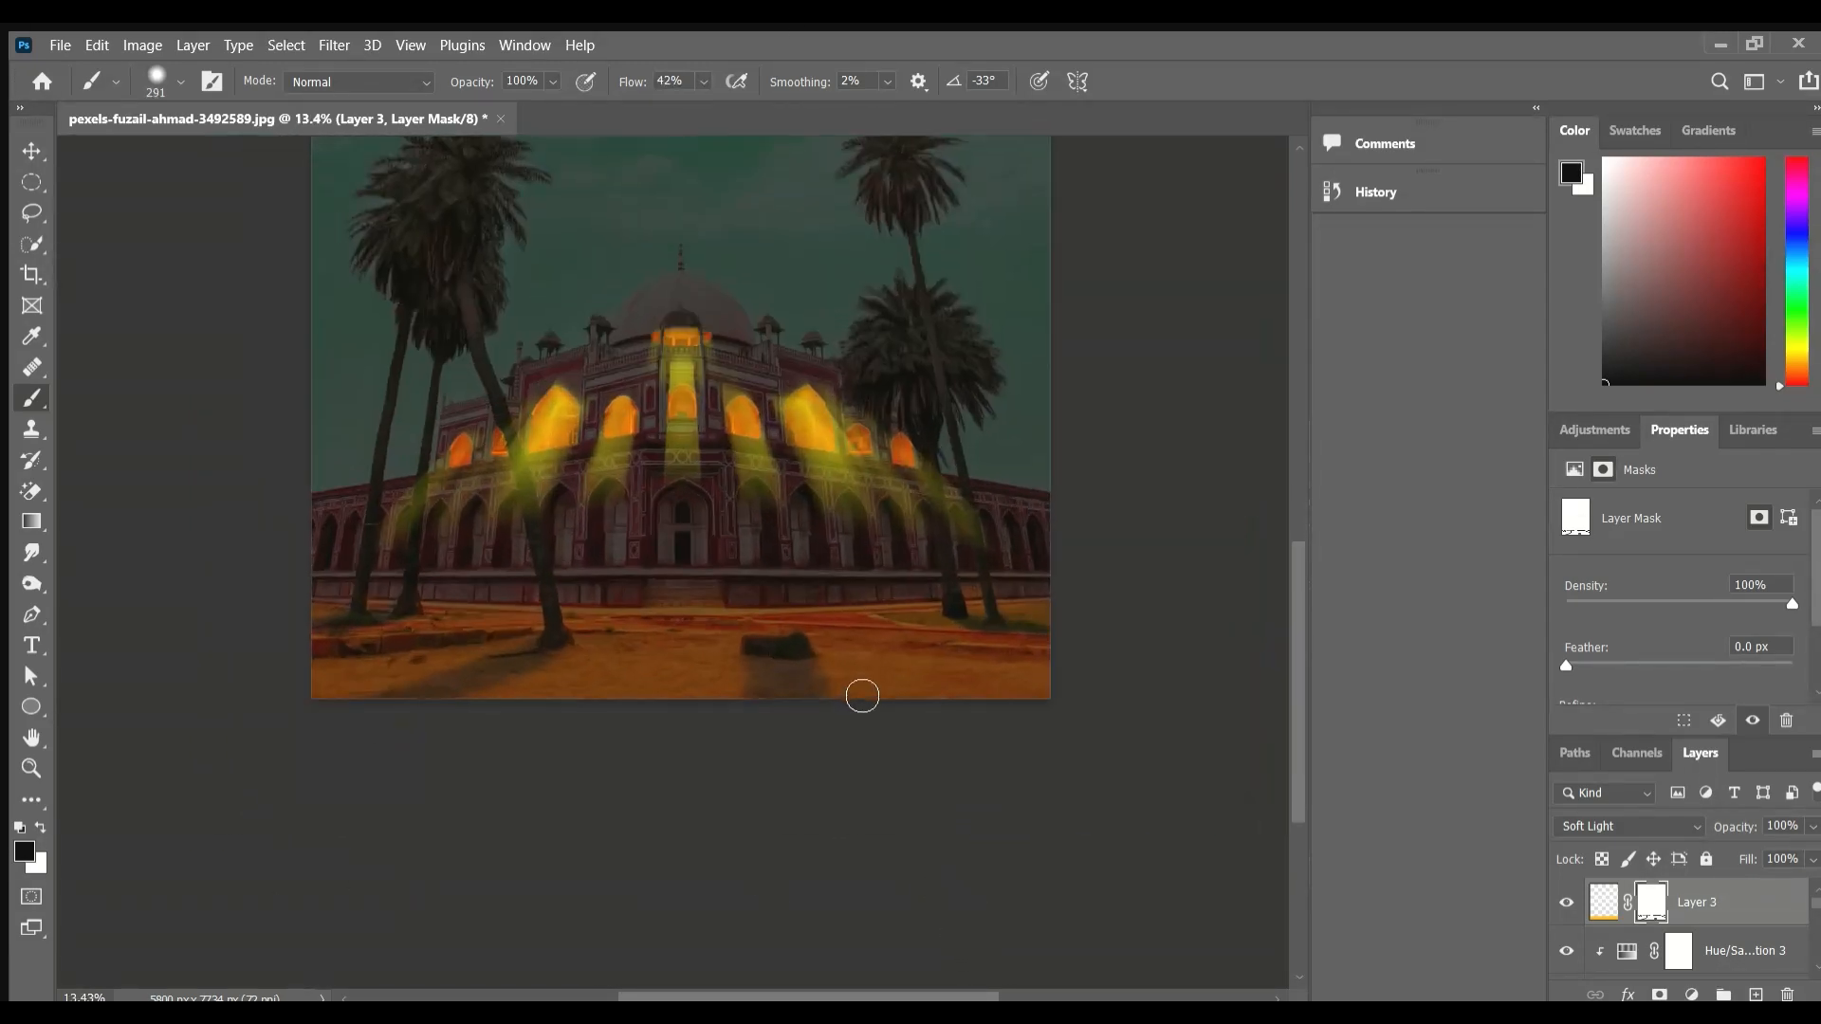
Mask the orange tint off the stone curb left of the leaning palm with a 77 px brush.
scroll(835, 664, "up", 4)
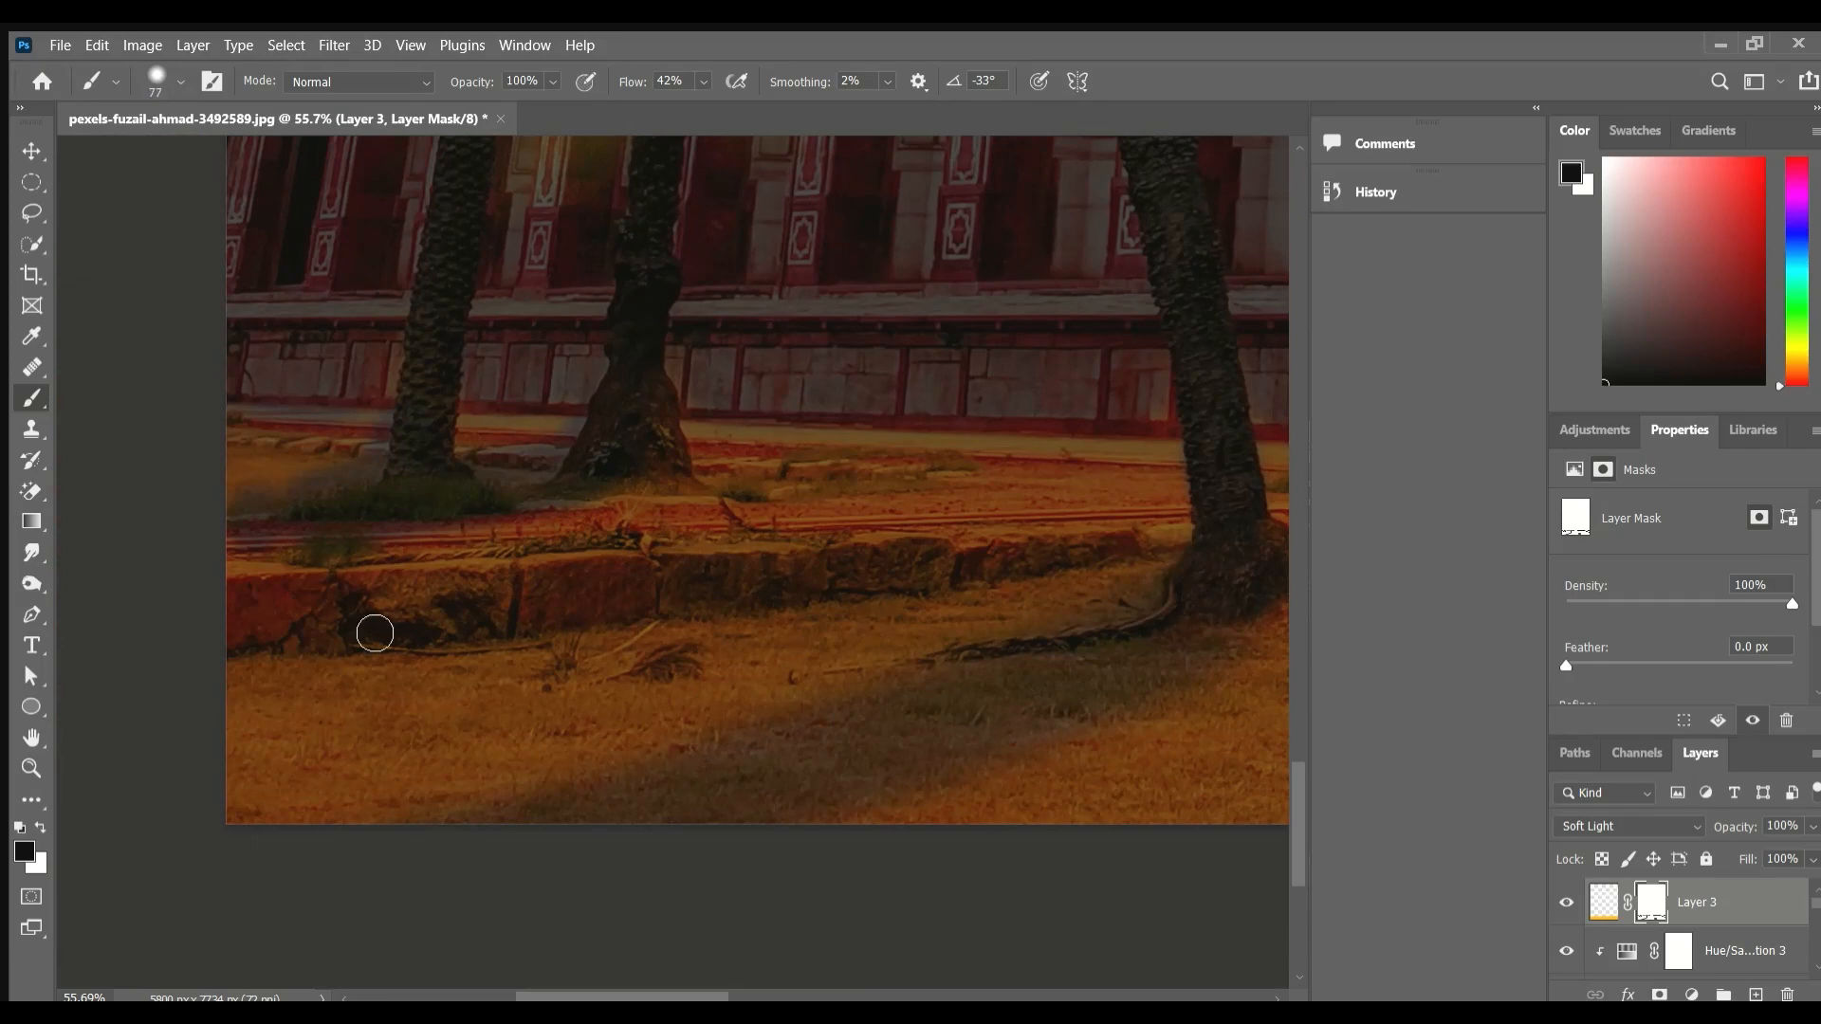
scroll(591, 635, "up", 5)
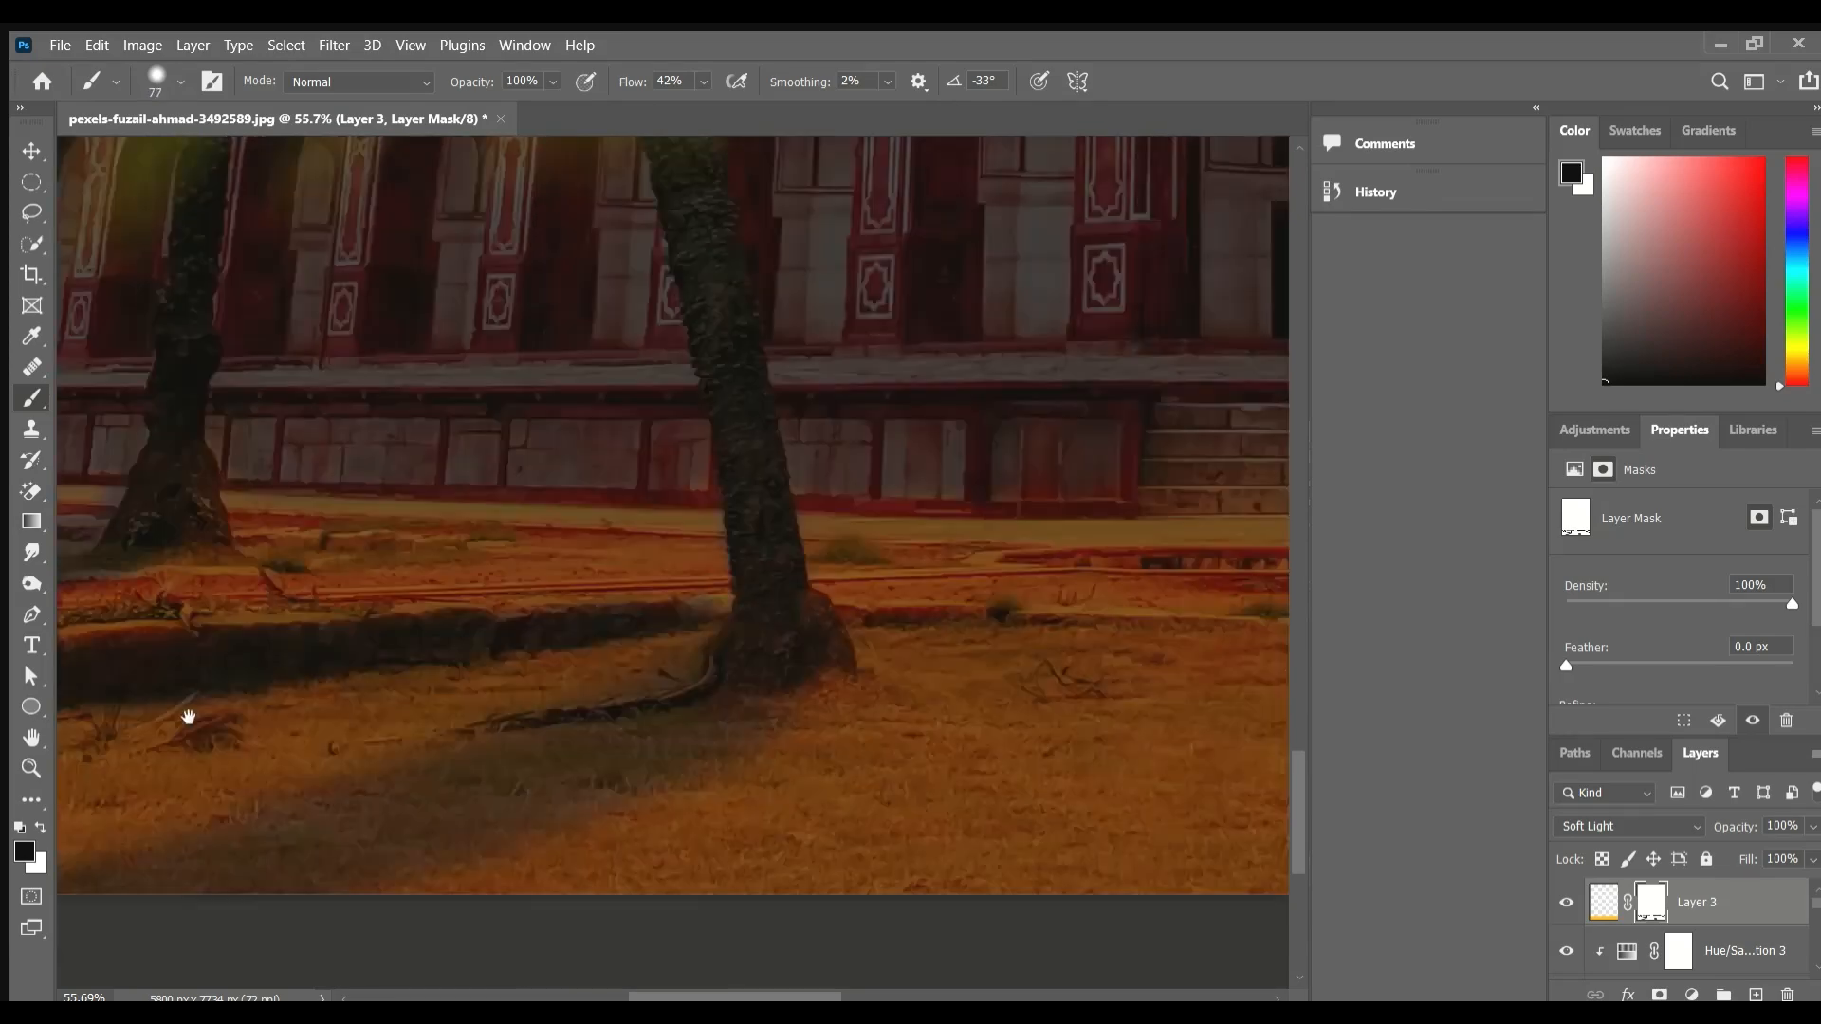
scroll(352, 677, "down", 3)
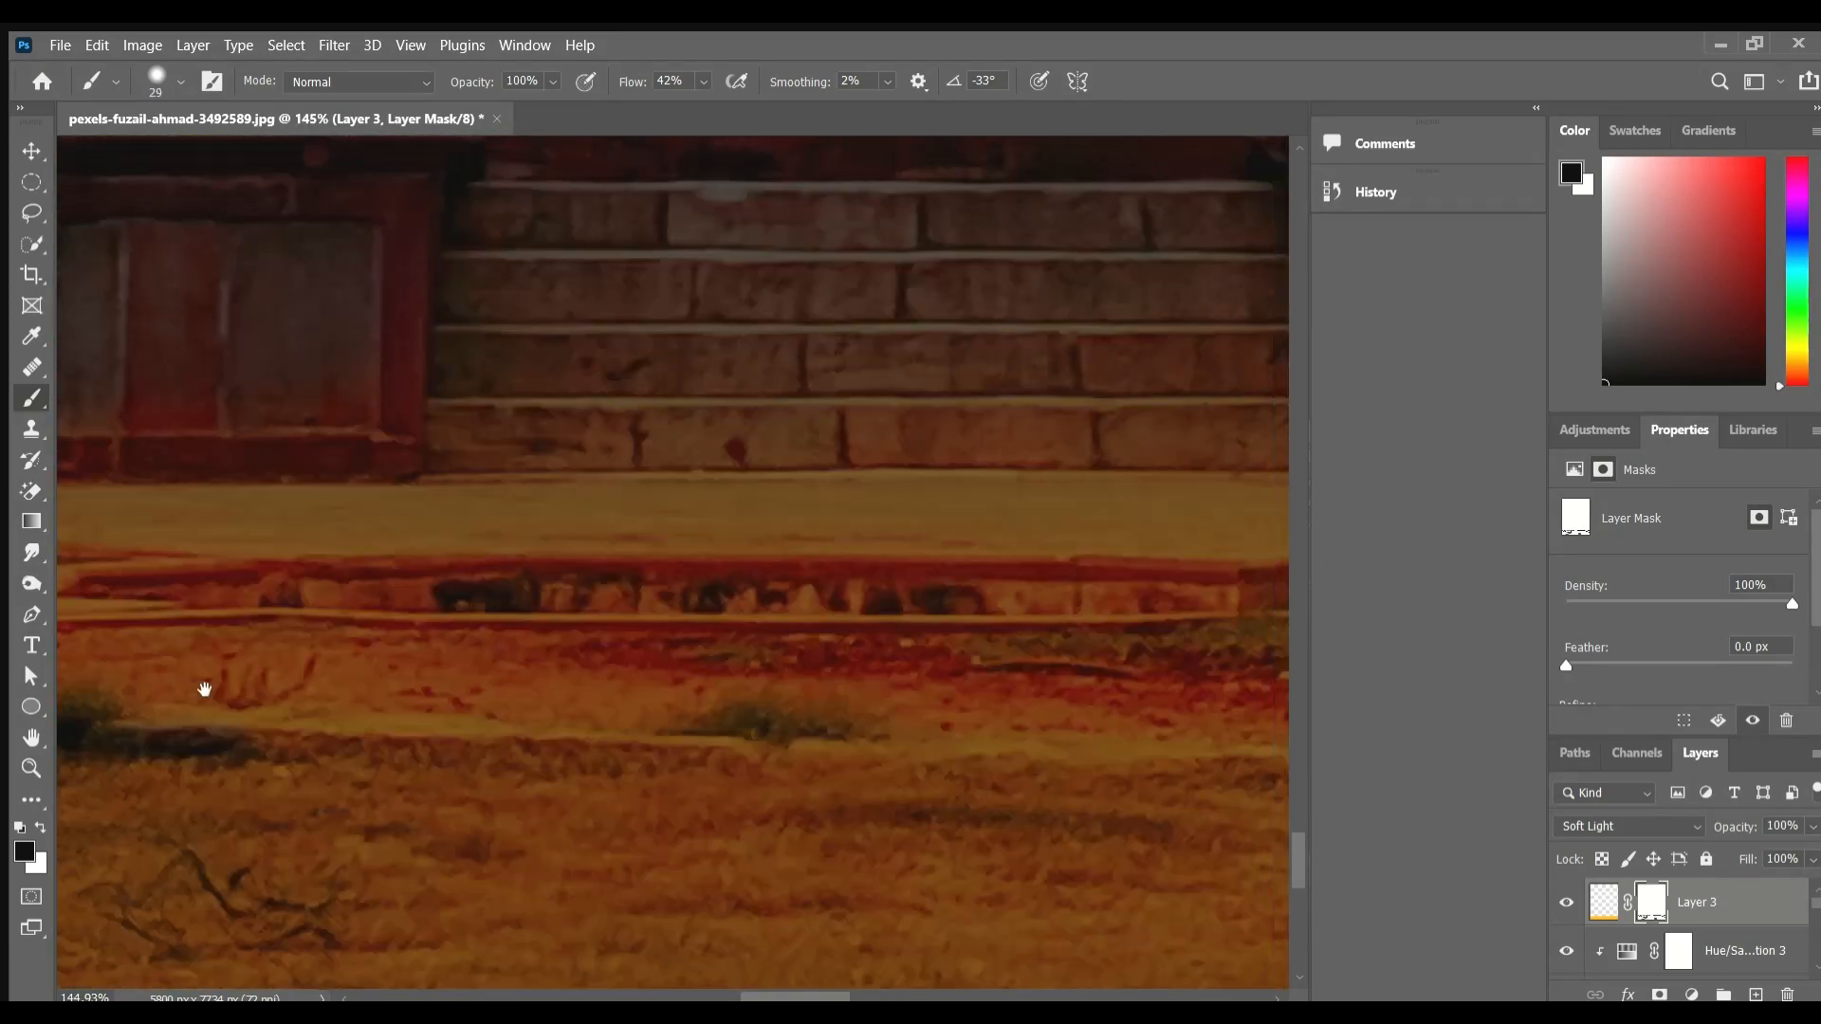
Mask the tint off the dark recessed ledge in front of the steps with a 29 px brush.
scroll(459, 781, "up", 2)
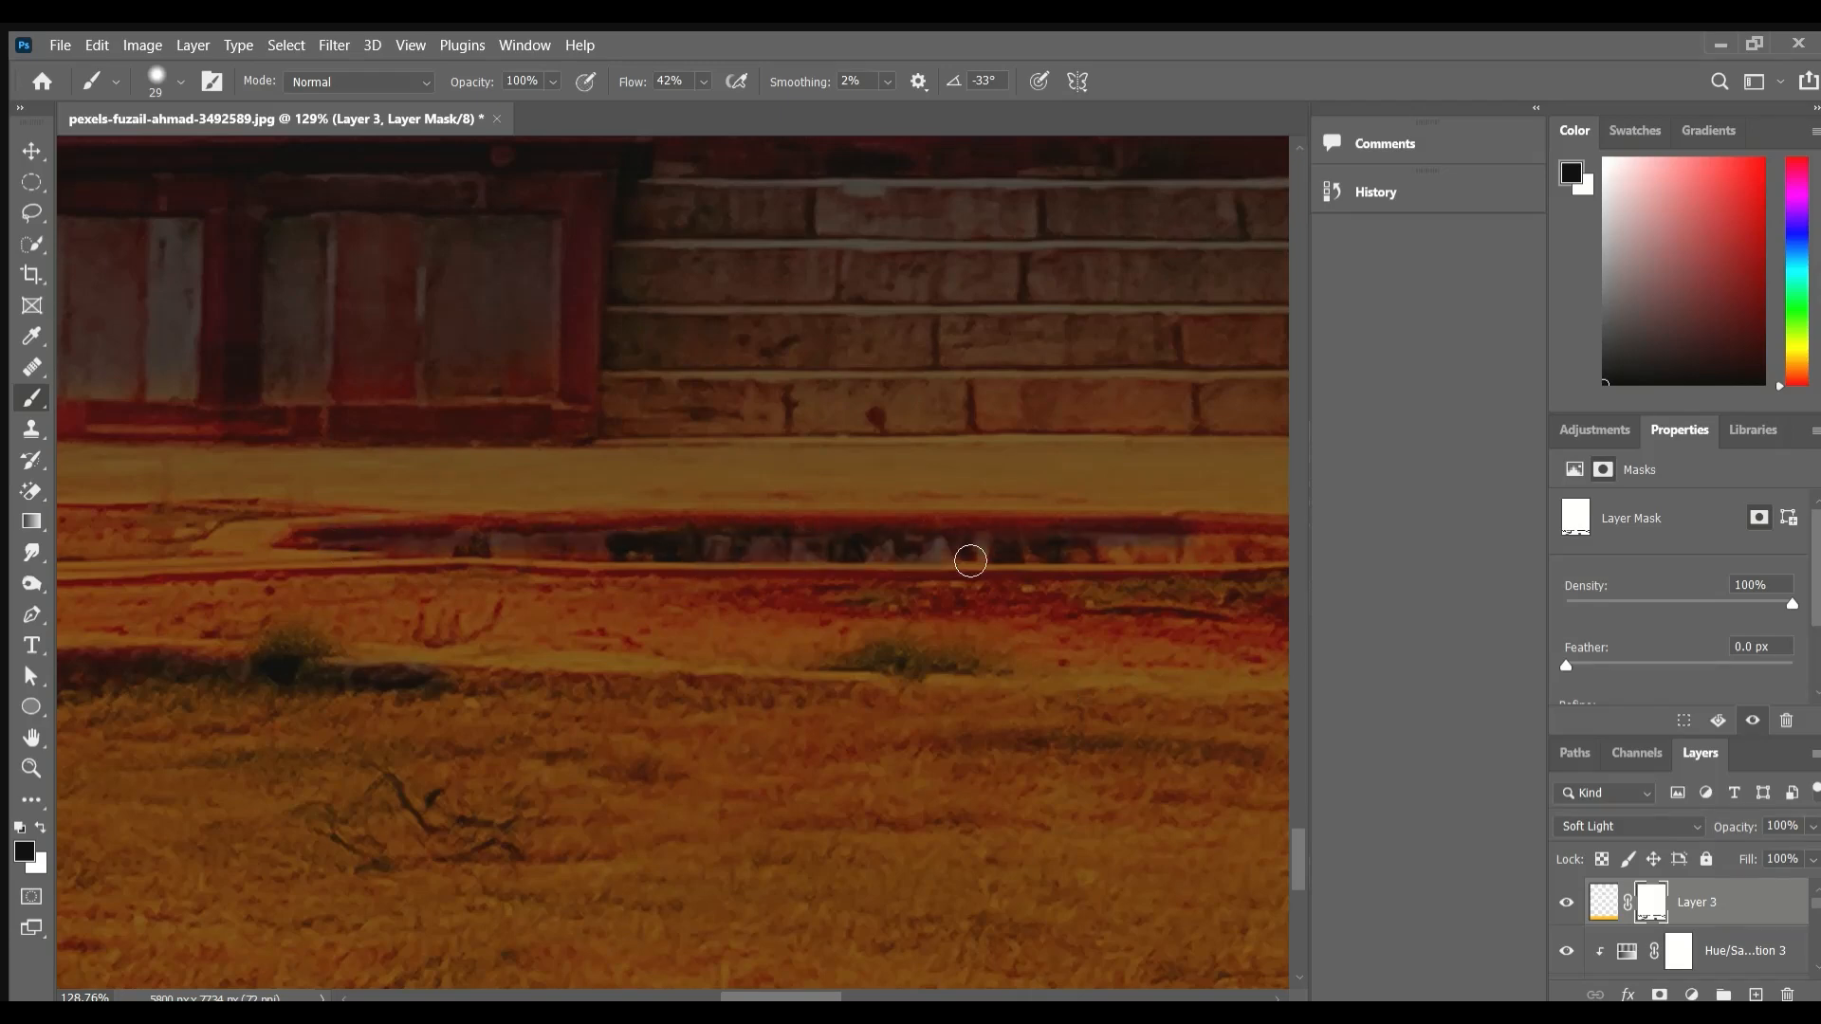
scroll(970, 561, "down", 2)
left_click_drag(1233, 853, 569, 841)
scroll(623, 841, "up", 10)
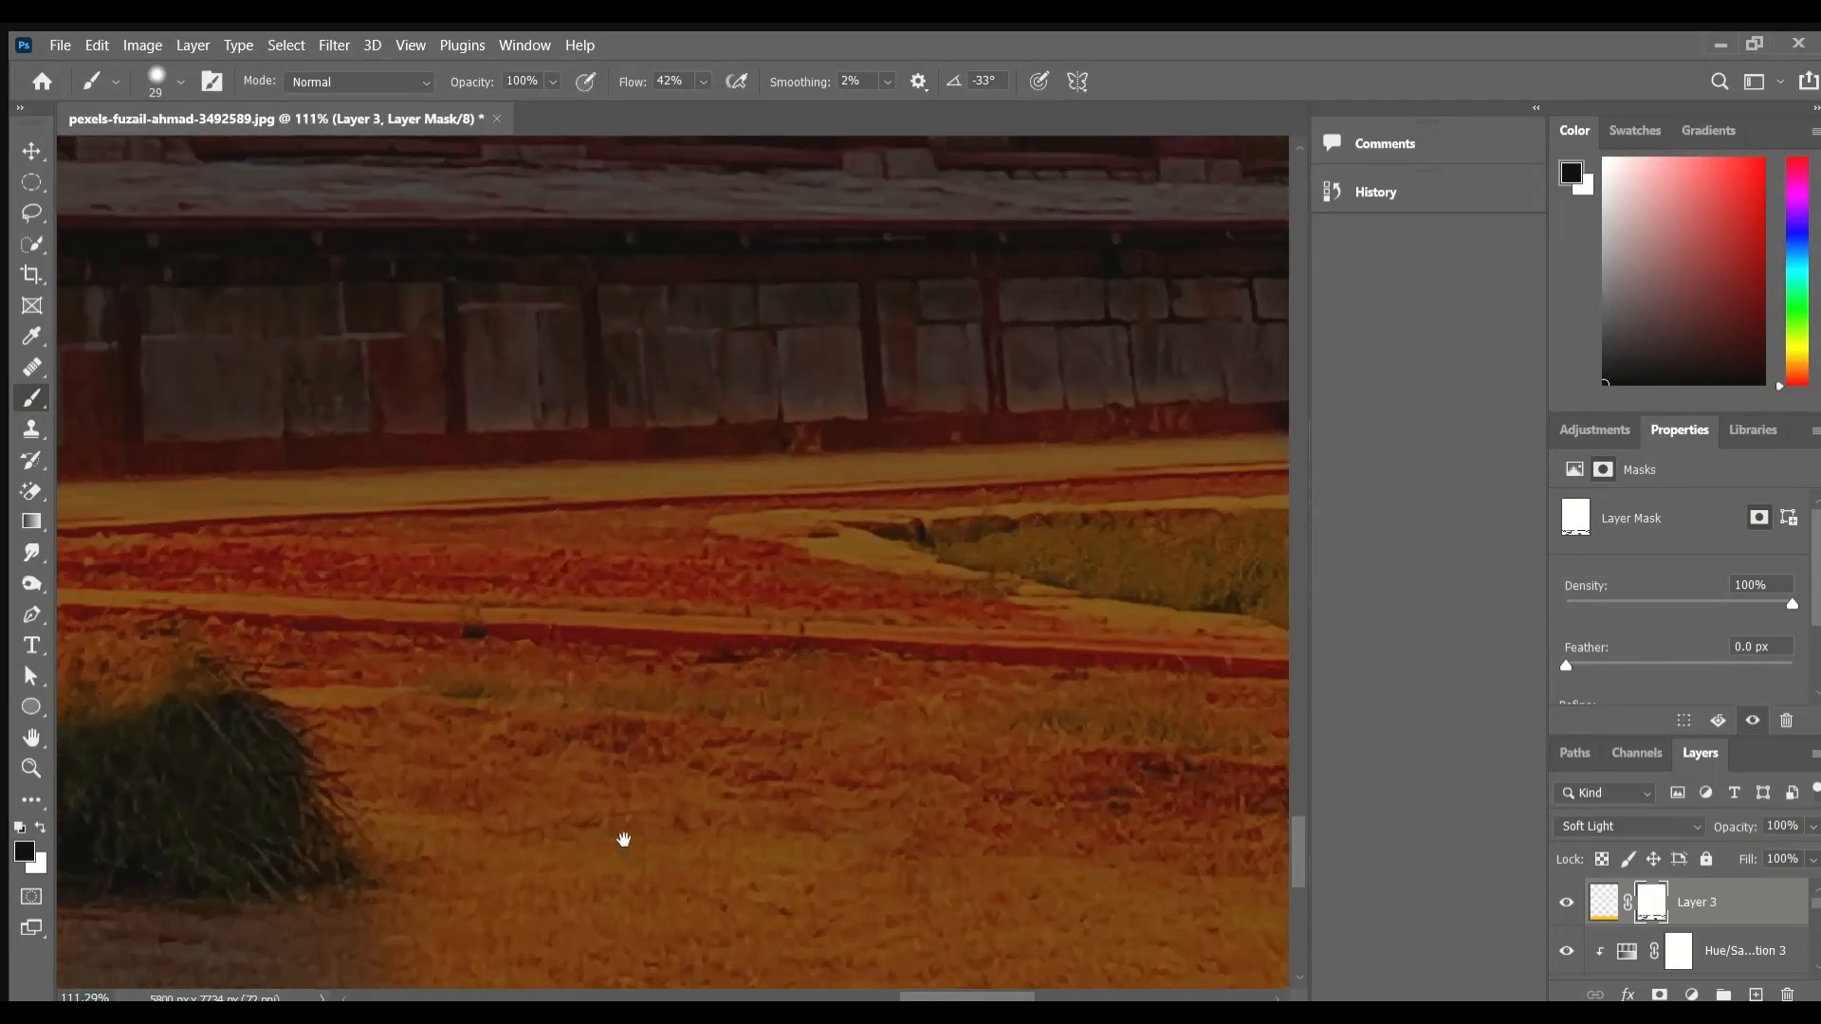
Raise the brush flow to 100%, paint black along the path's thin edge with a 12 px brush, and undo the stray straight stroke.
left_click_drag(275, 612, 689, 603)
left_click_drag(1186, 531, 360, 474)
left_click_drag(1089, 447, 589, 460)
left_click_drag(1176, 474, 433, 420)
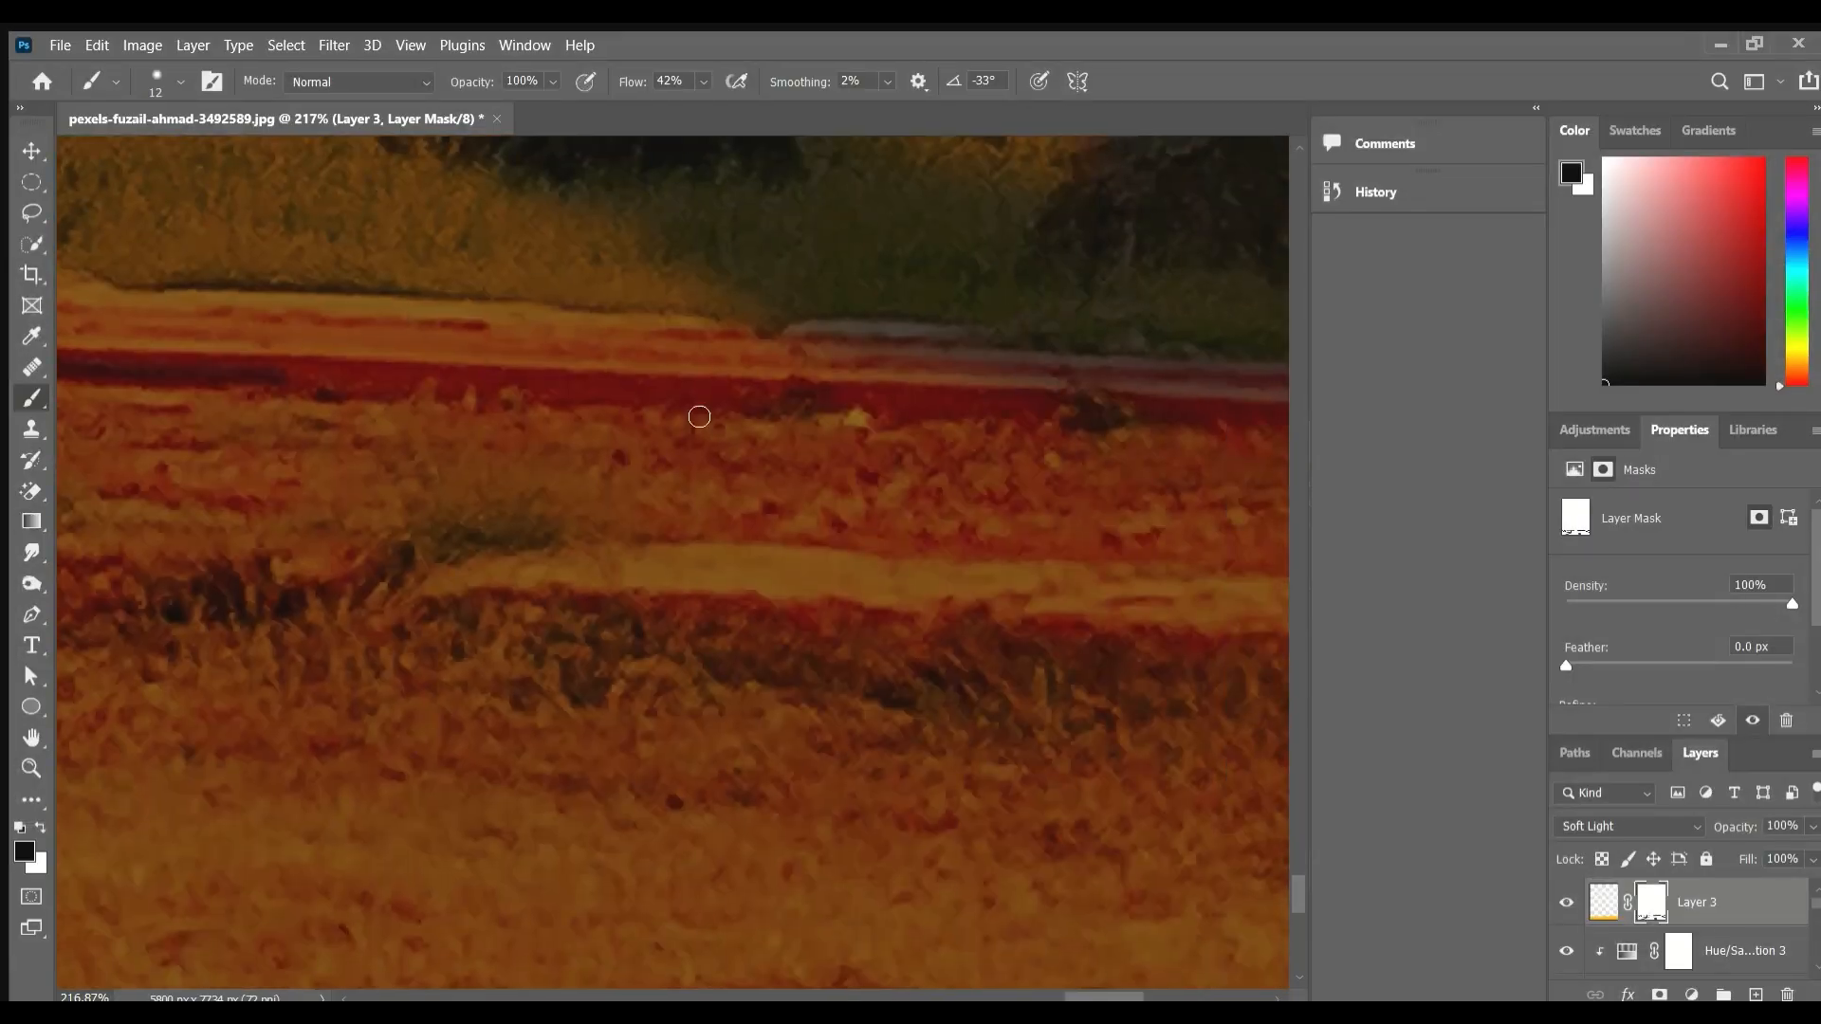
left_click(702, 89)
left_click_drag(669, 107, 730, 107)
left_click_drag(1138, 423, 790, 399)
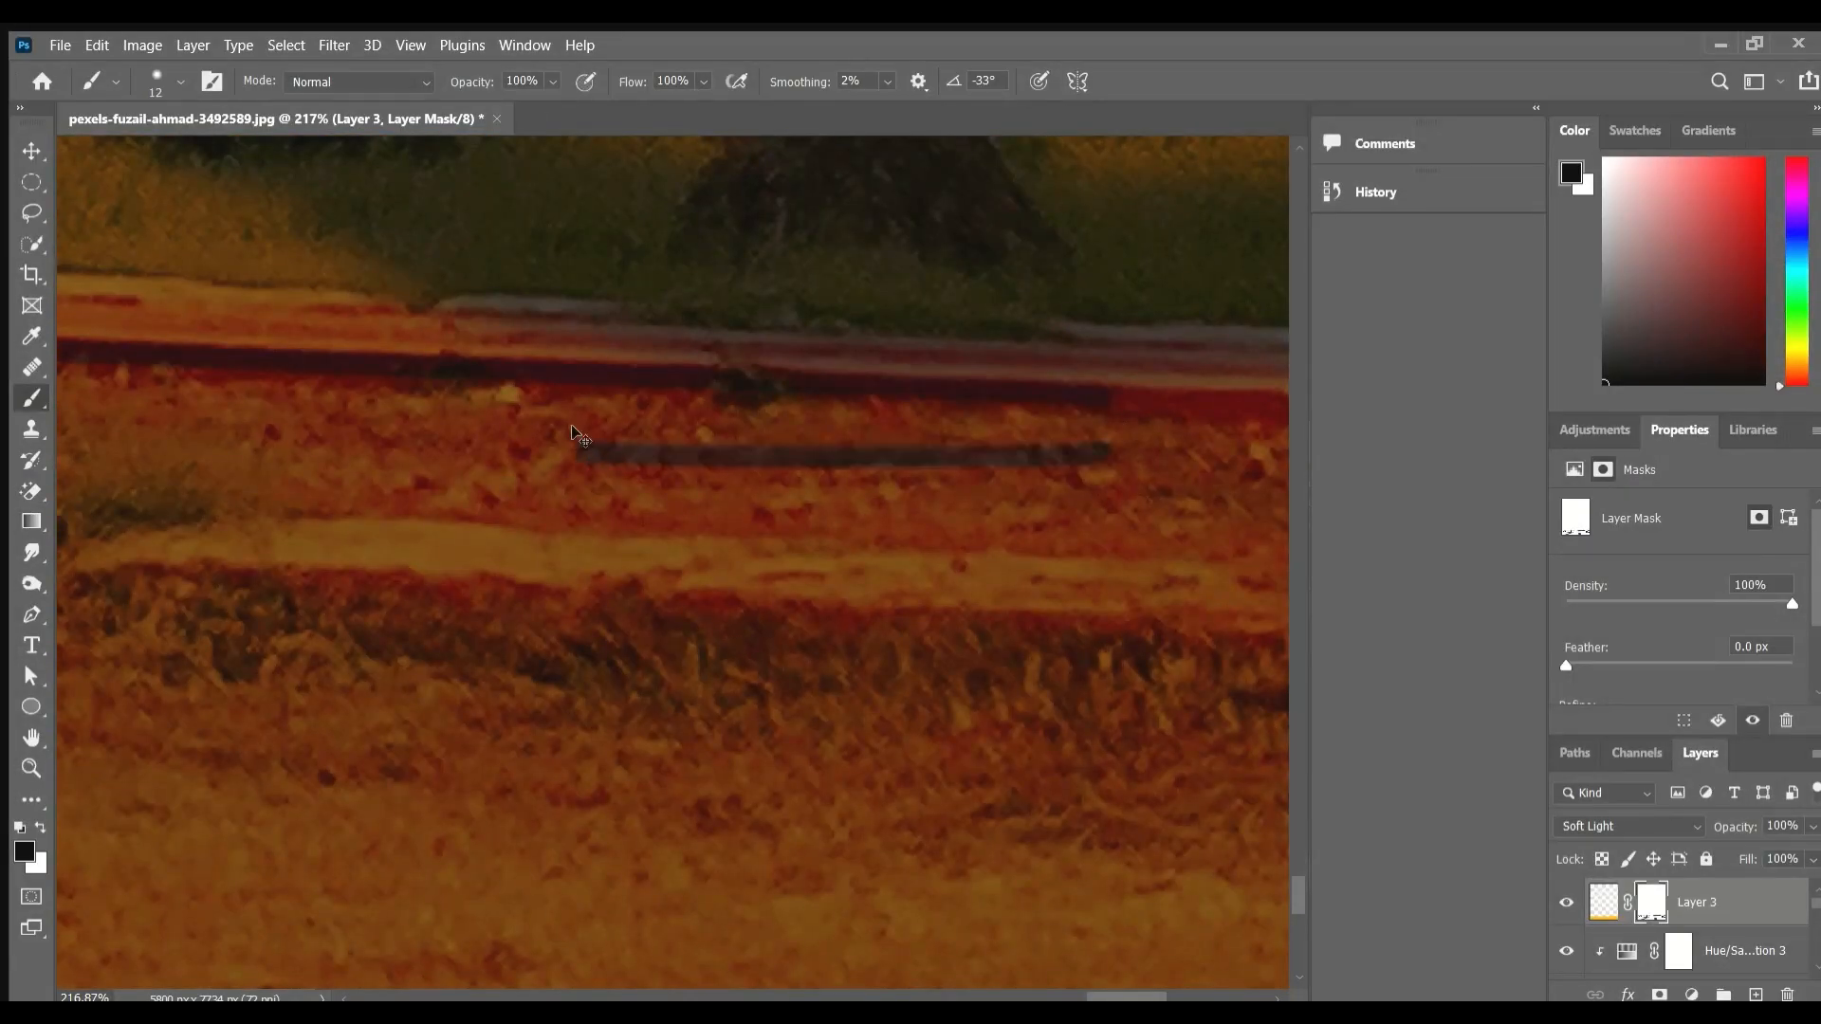
key("ctrl+z")
Mask the tint off the thin path line running from the leaning palm past the log to the right-hand palms.
mouse_move(1166, 435)
left_mouse_down()
mouse_move(322, 530)
mouse_move(1171, 561)
left_mouse_up()
scroll(266, 500, "down", 4)
left_click_drag(189, 594, 946, 572)
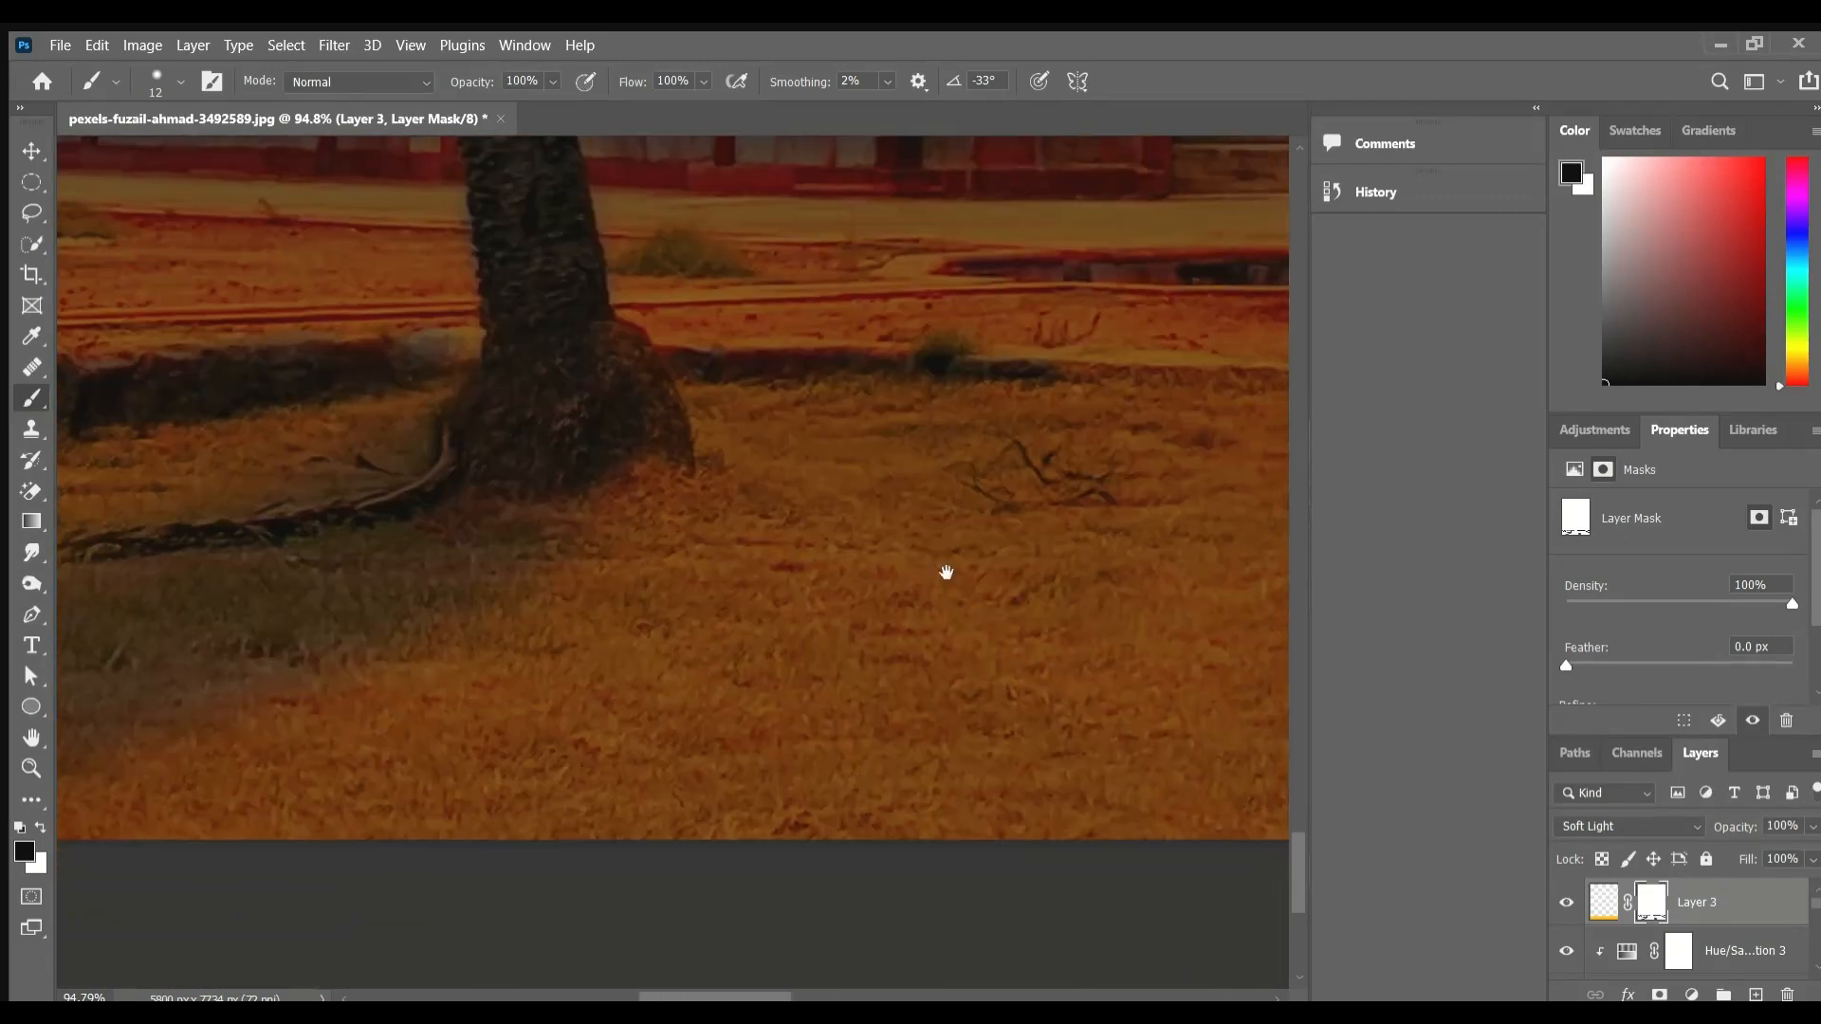
scroll(389, 384, "down", 3)
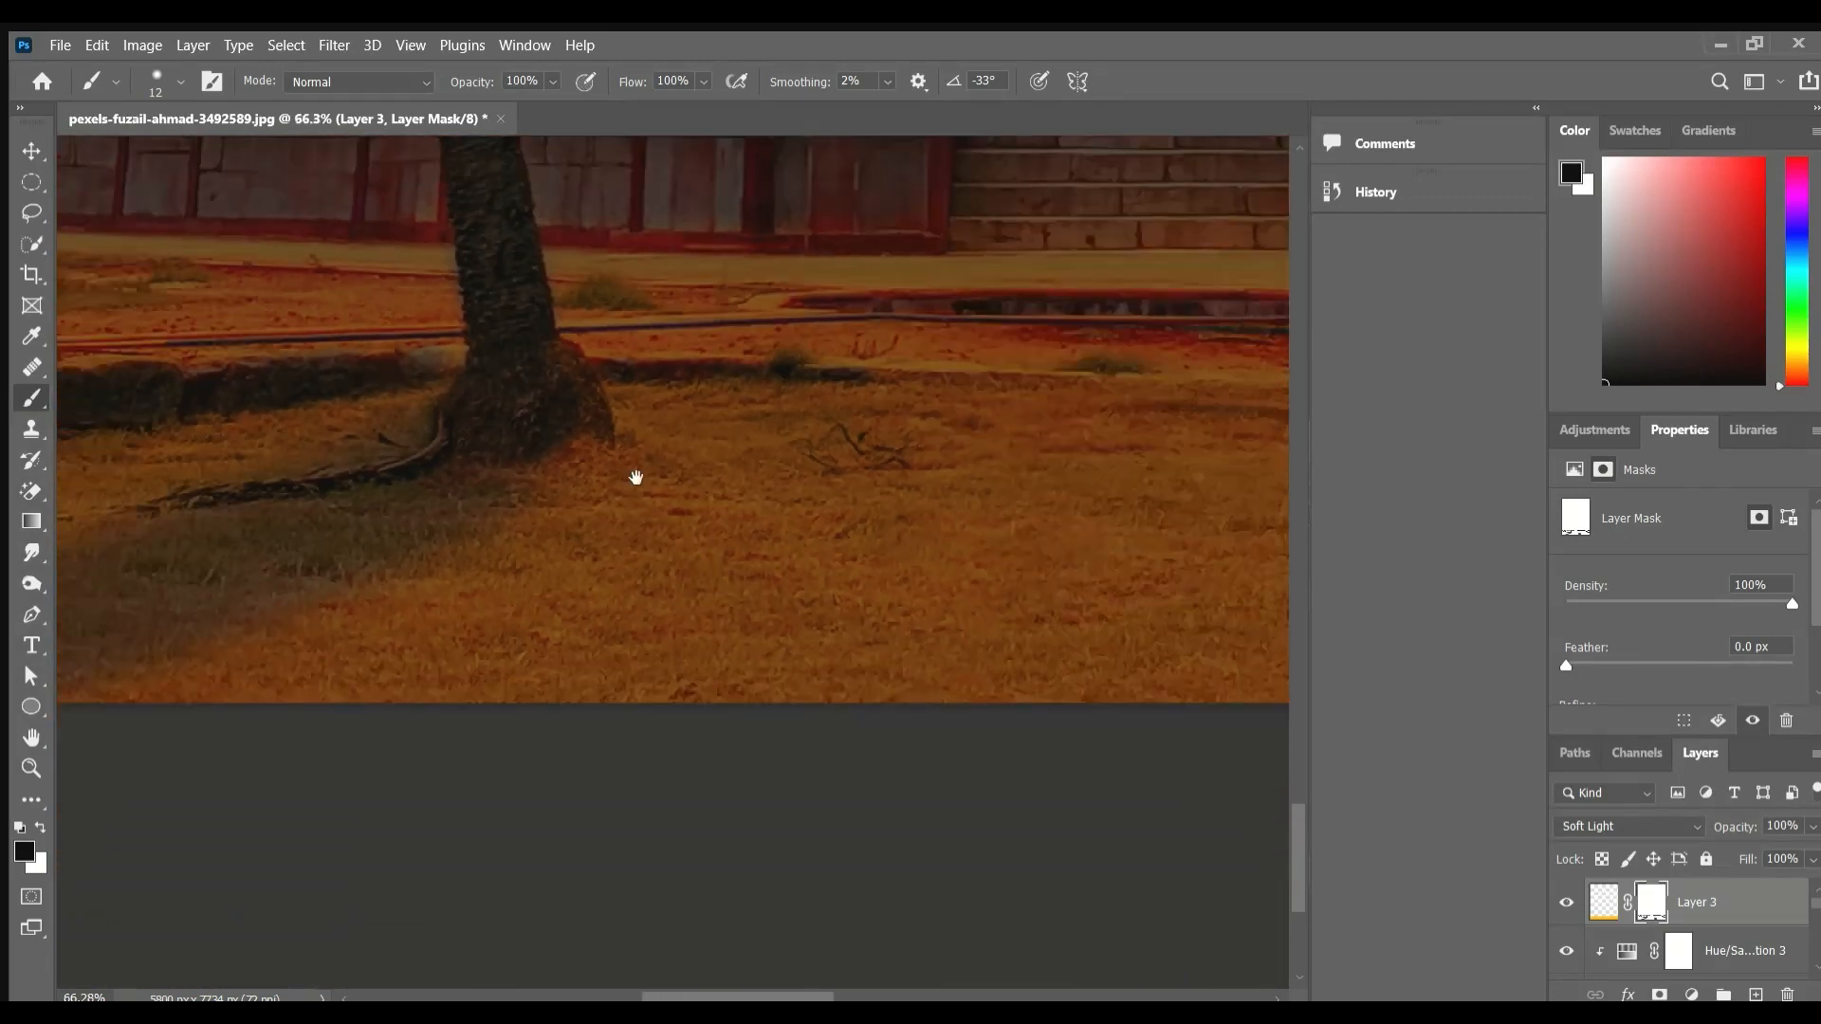
left_click_drag(635, 475, 147, 601)
left_click_drag(825, 601, 265, 648)
scroll(748, 569, "down", 2)
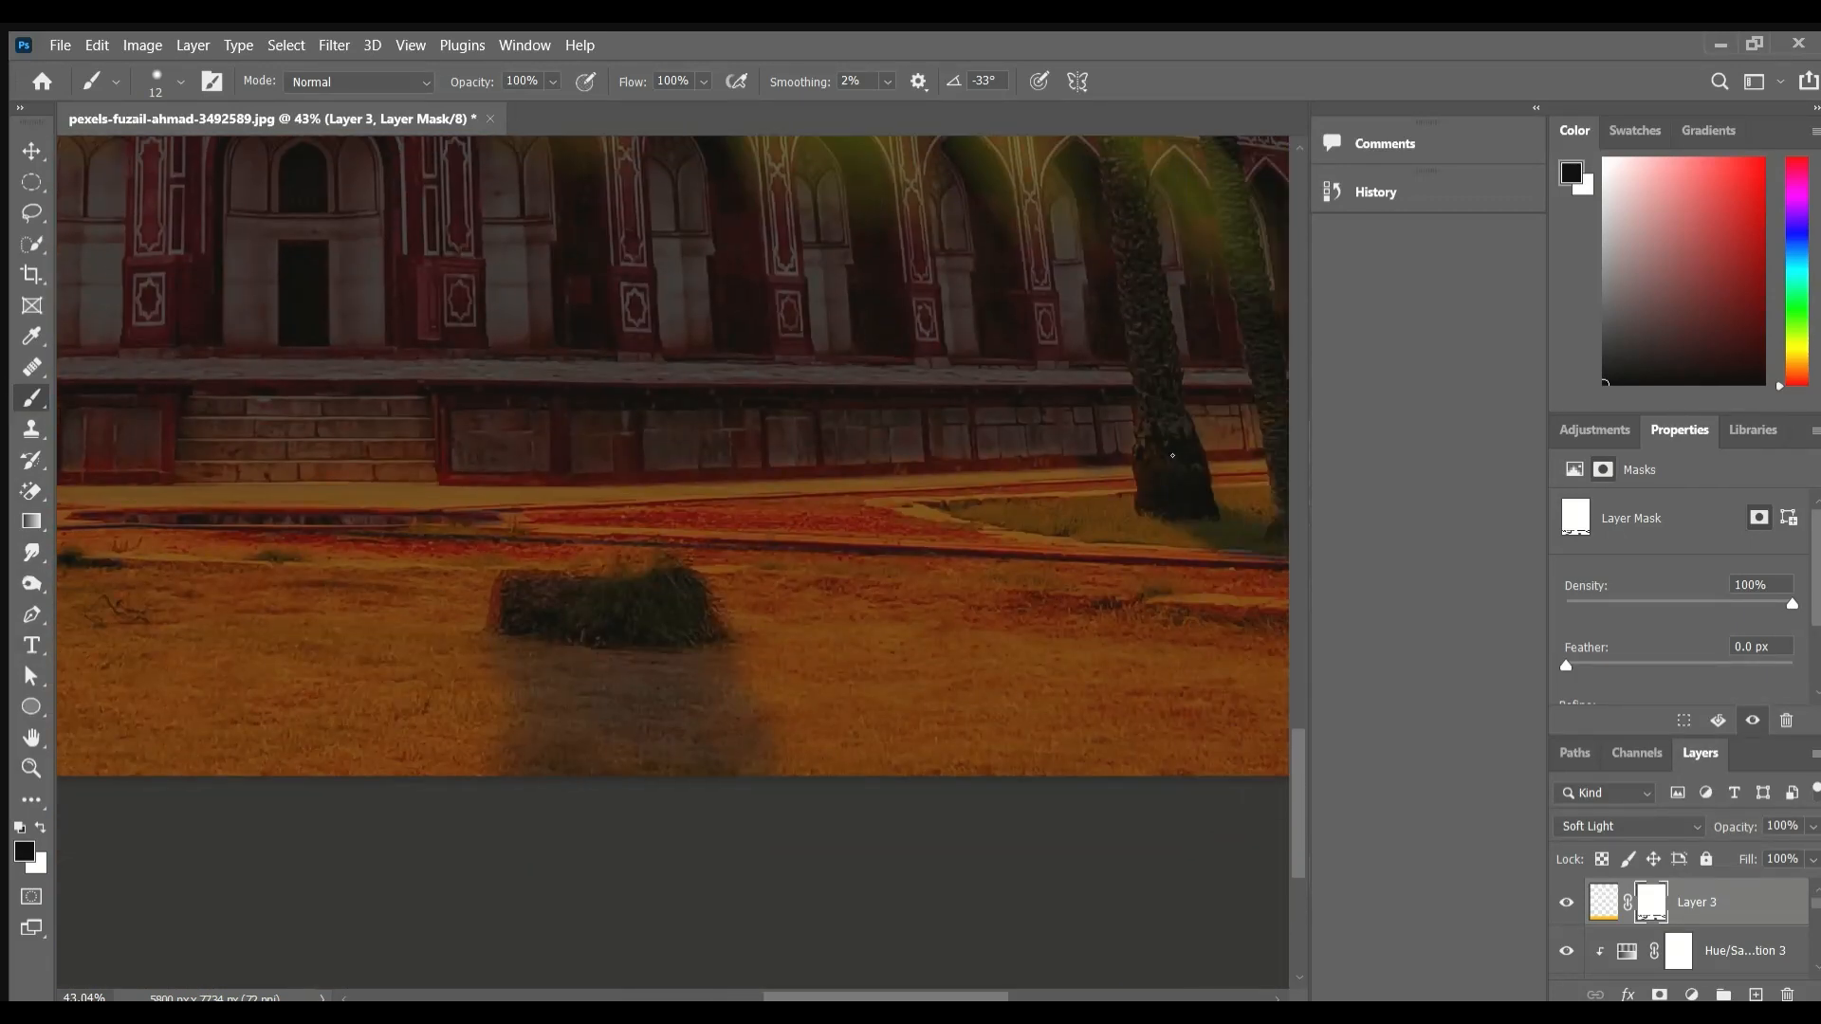
Set the brush to 73 px with 26% flow and touch up the ground mask near the right-hand palms.
scroll(755, 650, "down", 3)
scroll(951, 772, "up", 6)
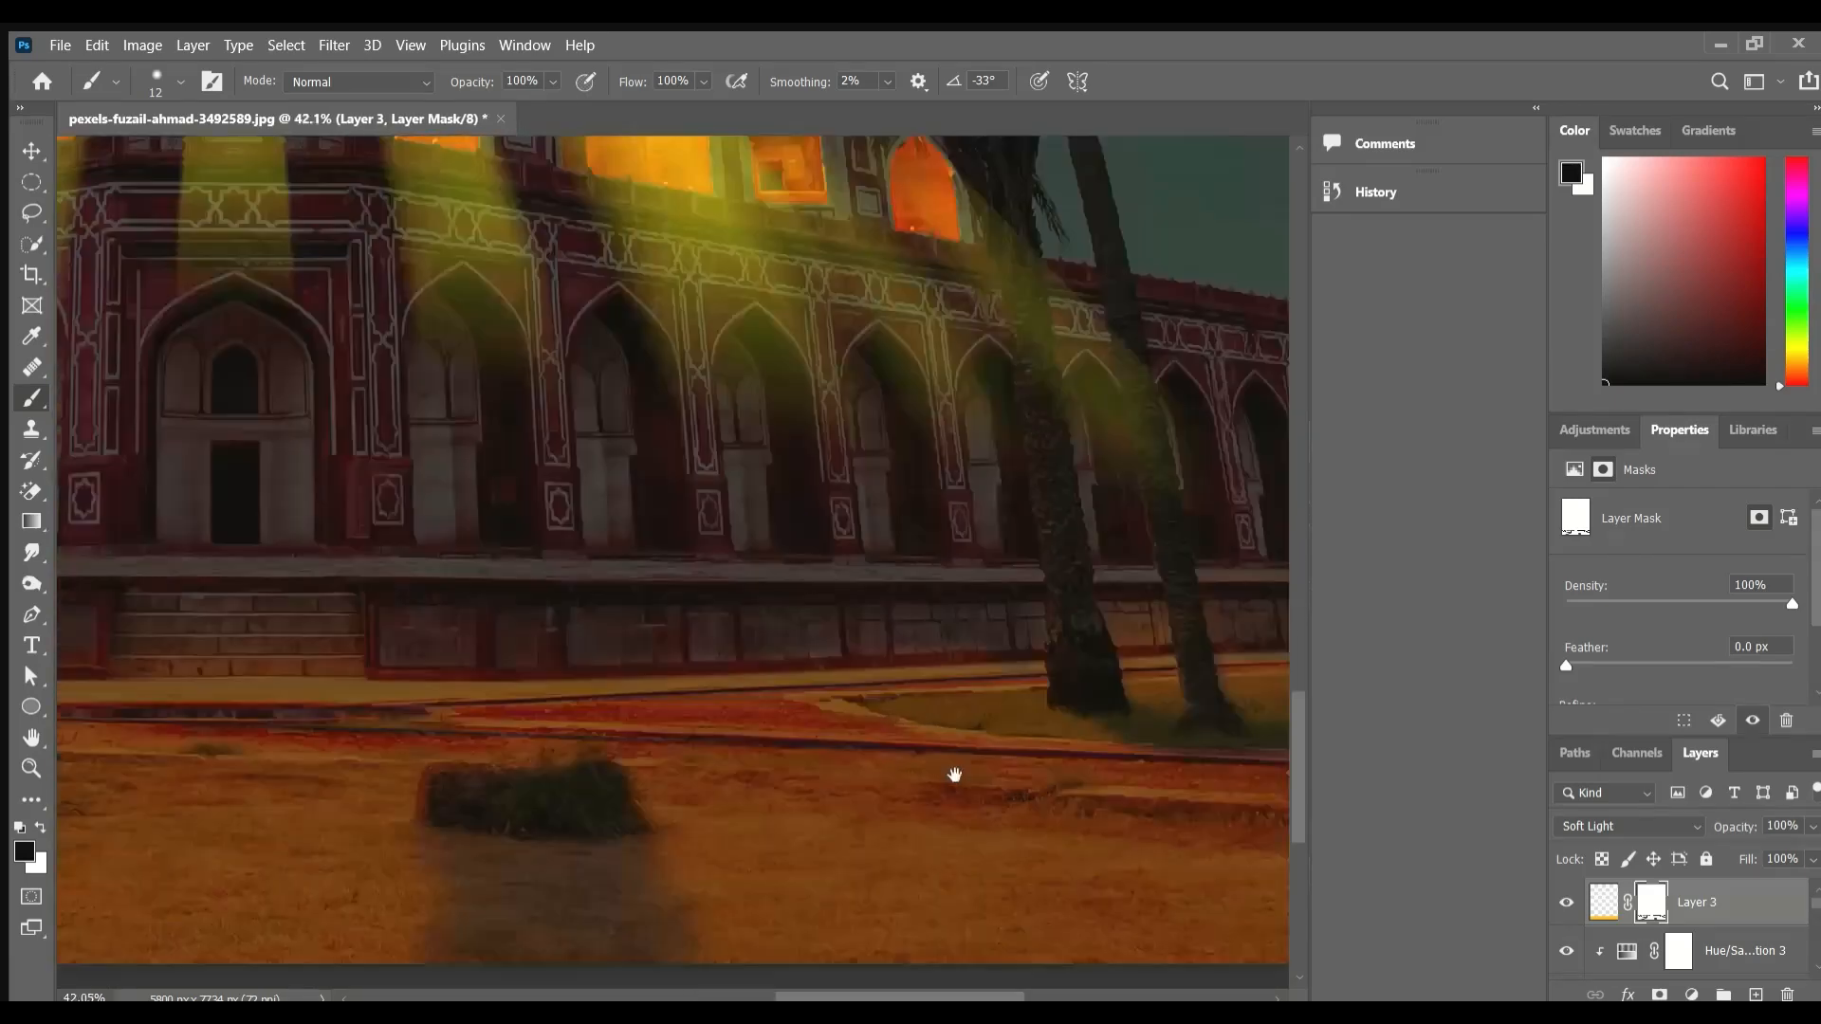
left_click_drag(516, 594, 479, 586)
key("shift+2")
key("shift+6")
scroll(711, 736, "down", 8)
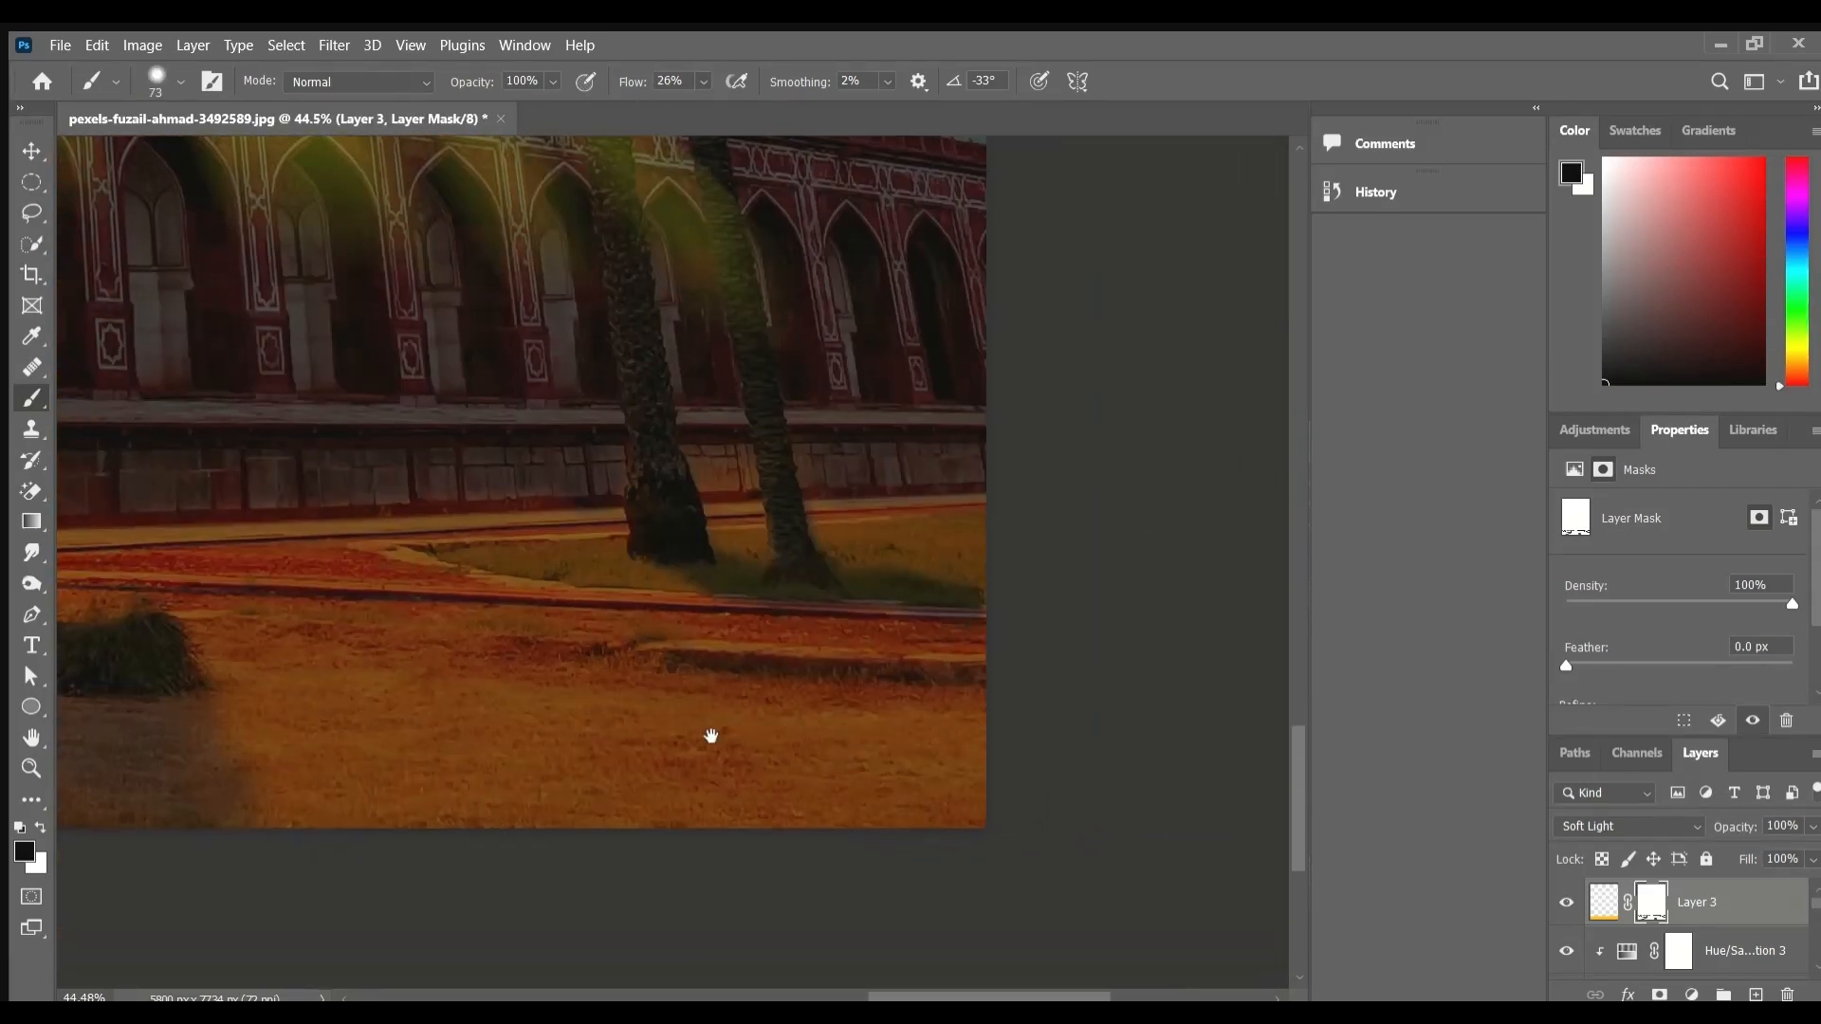
Add a yellow solid color fill layer above the ground glow and set its blending mode to Soft Light.
scroll(741, 744, "up", 5)
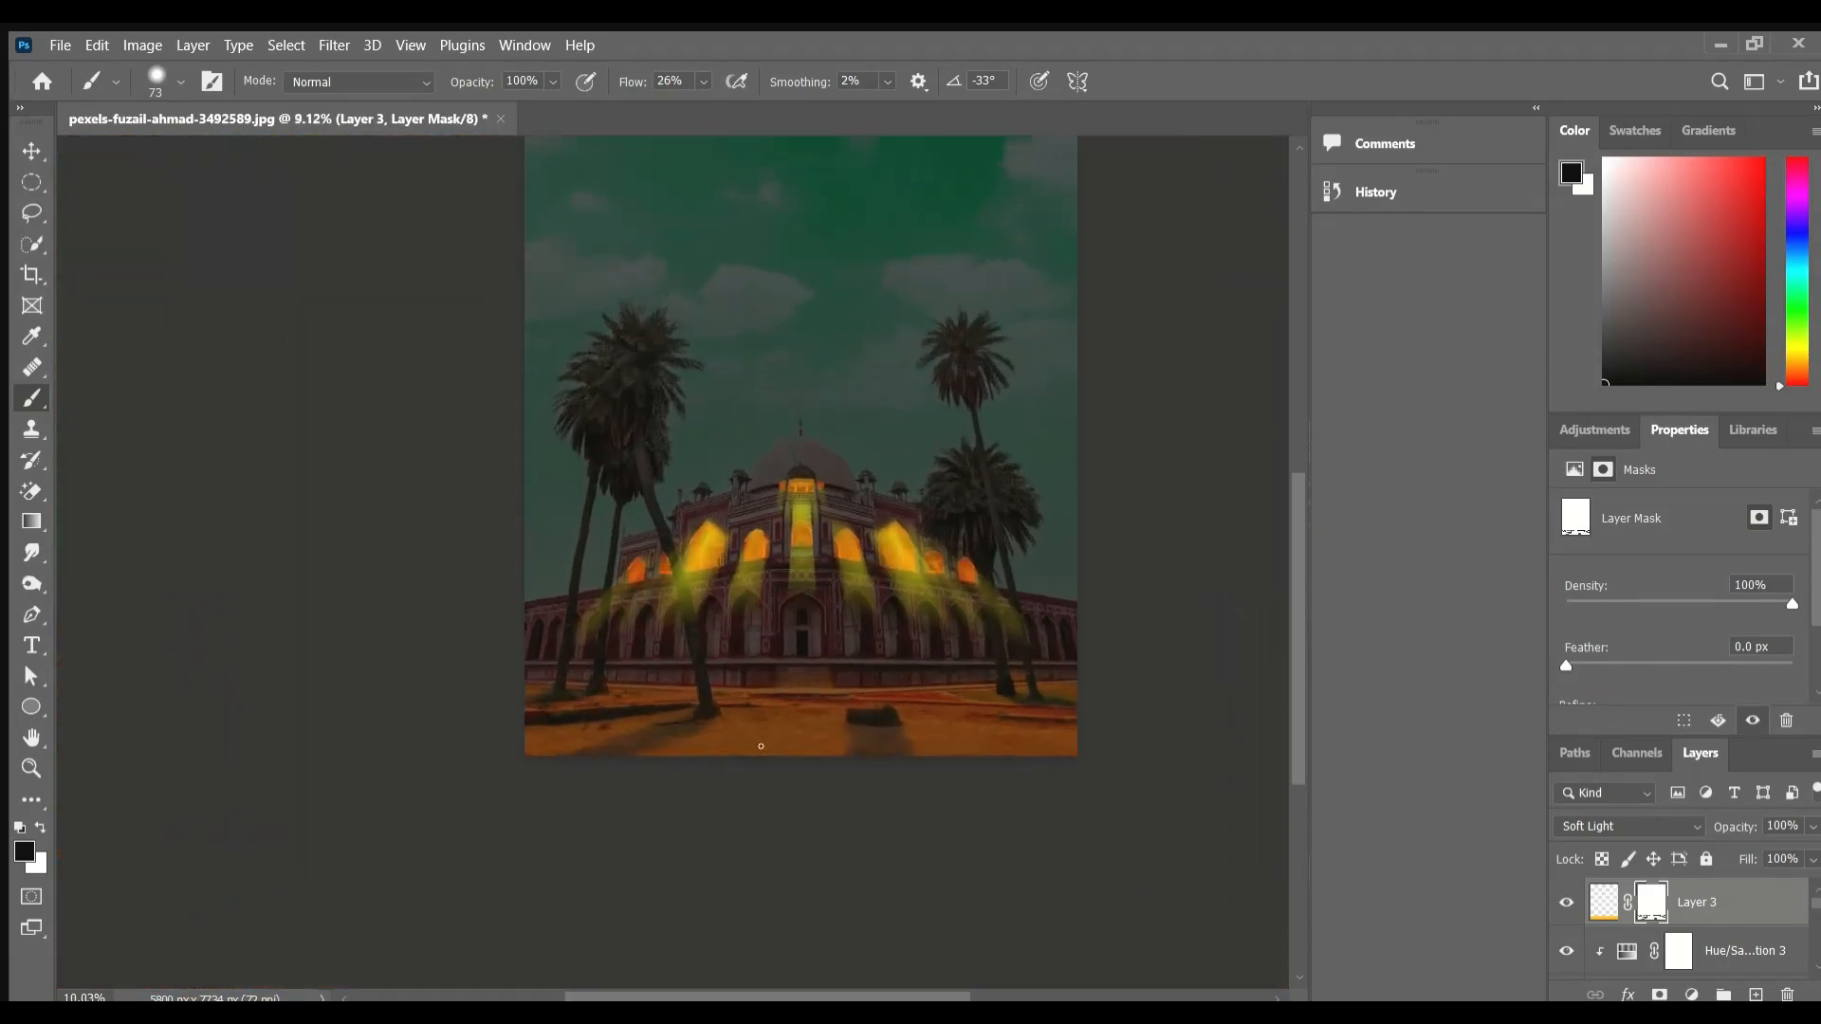
scroll(357, 840, "up", 1)
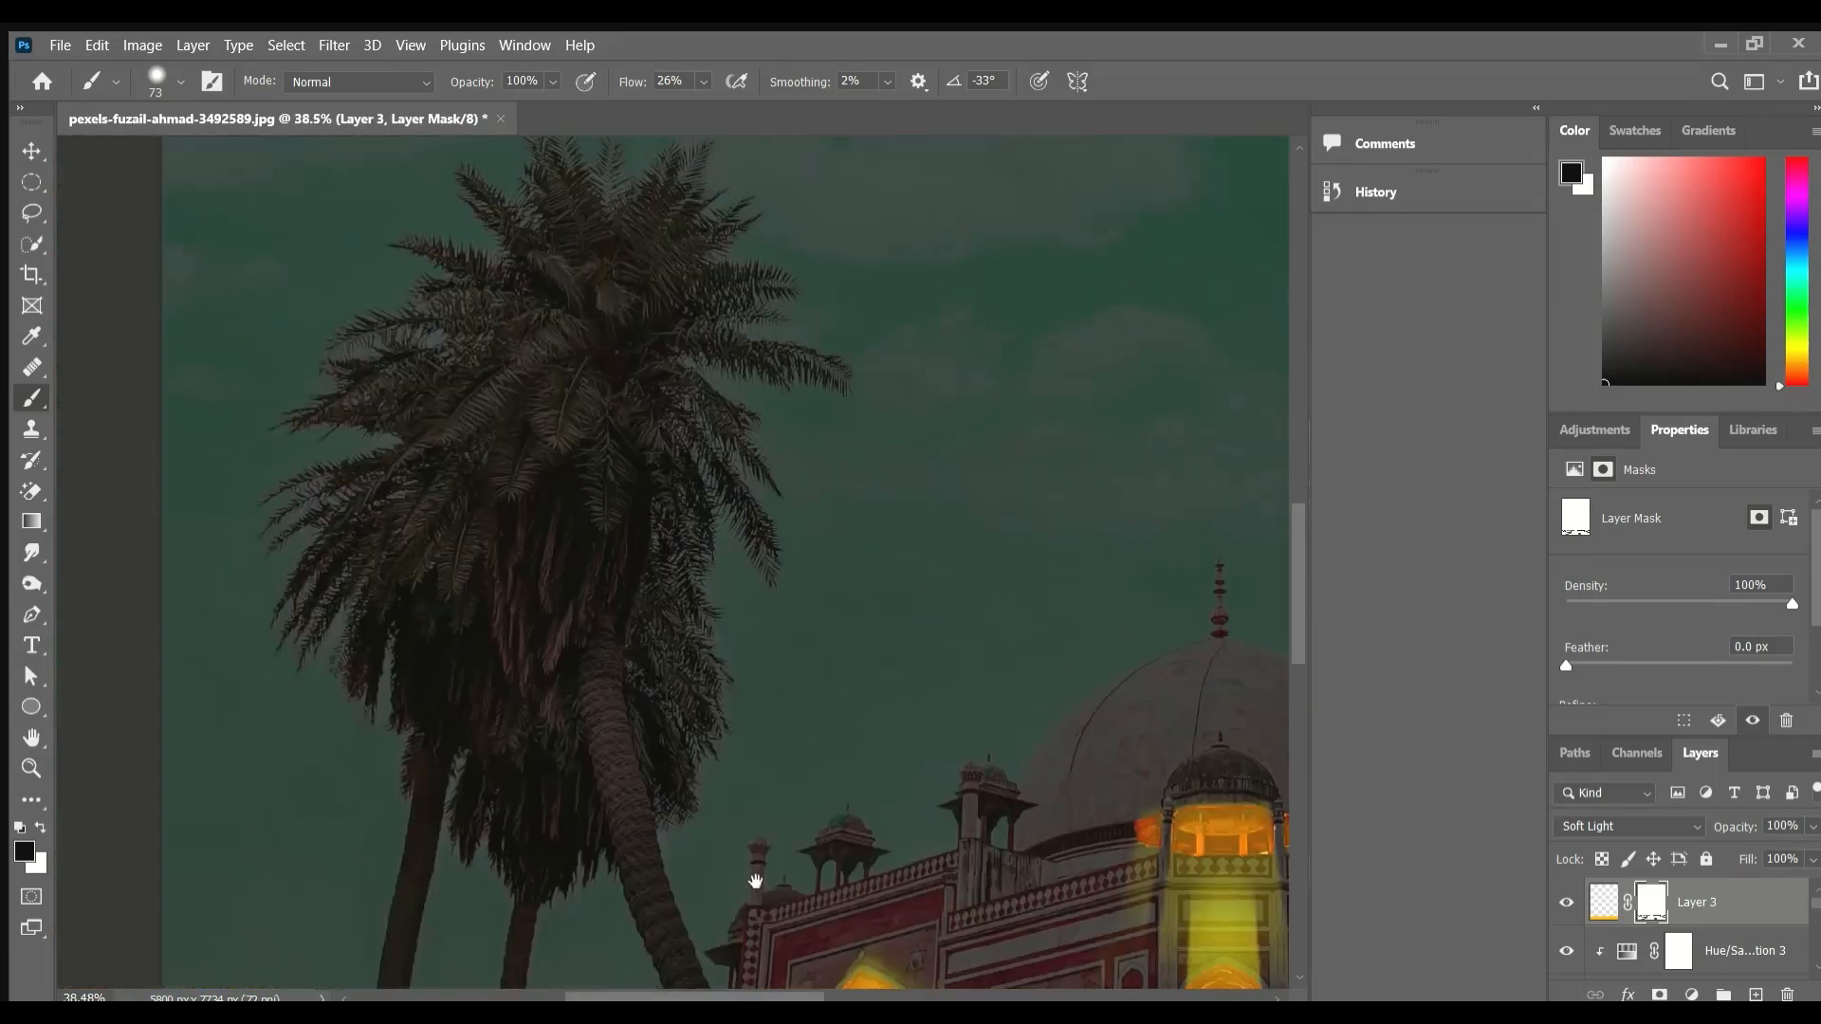
scroll(756, 878, "down", 1)
scroll(703, 578, "up", 2)
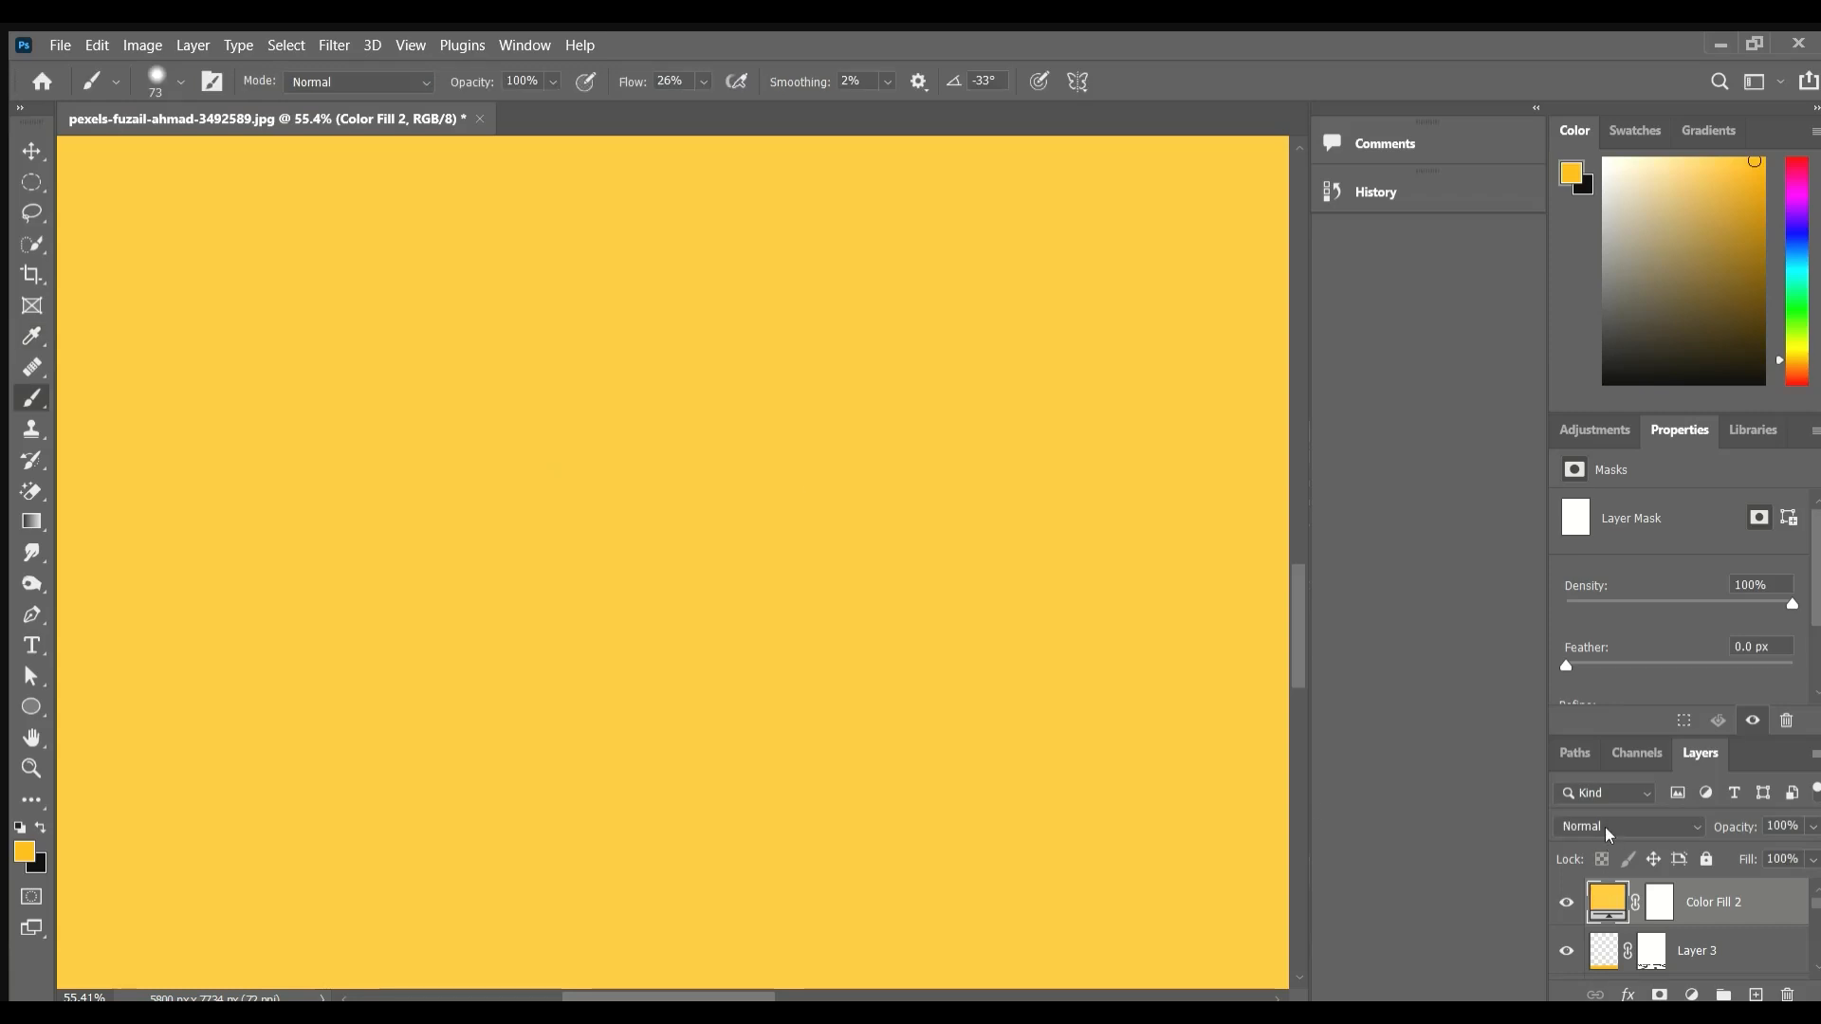
left_click(1627, 826)
left_click(1607, 700)
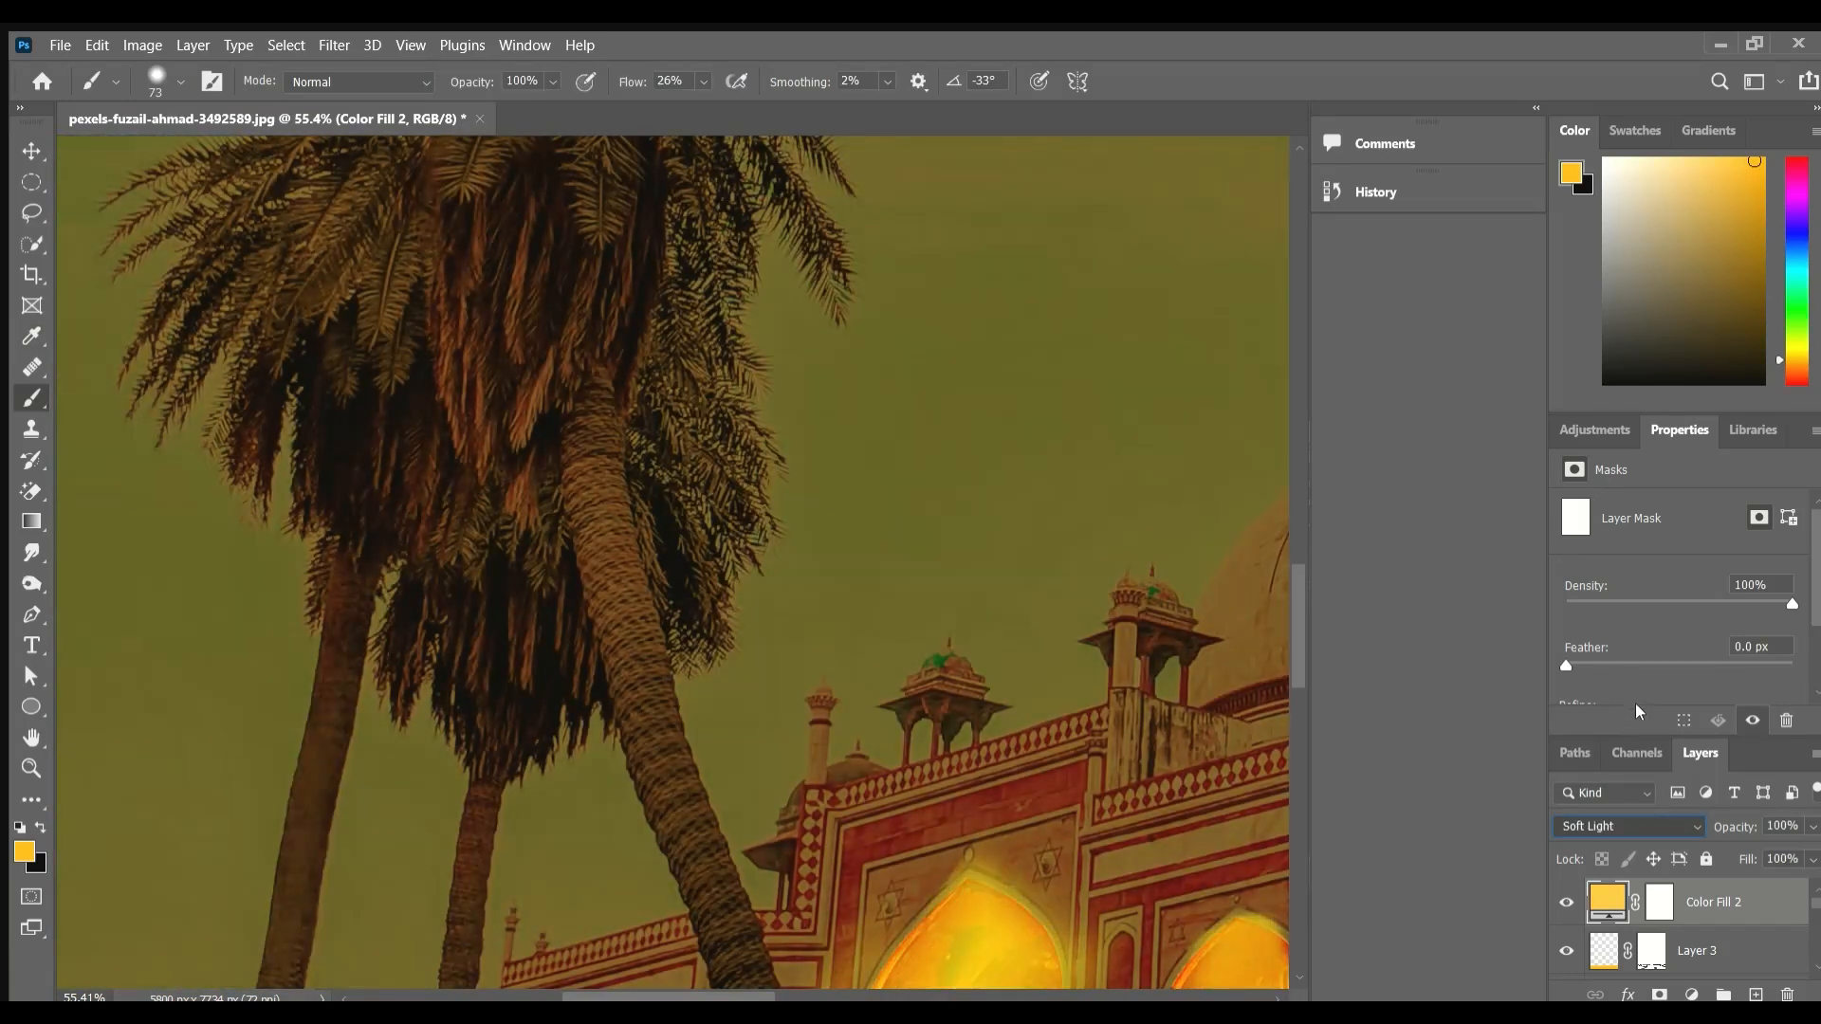
left_click(1638, 708)
Invert the yellow fill layer's mask to black so the tint is hidden everywhere.
left_click_drag(1121, 819, 1048, 933)
scroll(891, 833, "down", 3)
left_click(1658, 902)
key("ctrl+i")
Paint yellow light onto the left palm's fronds facing the building with a 168 px white brush at 19% flow.
scroll(918, 738, "up", 2)
left_click_drag(918, 738, 605, 462)
left_click_drag(645, 598, 687, 597)
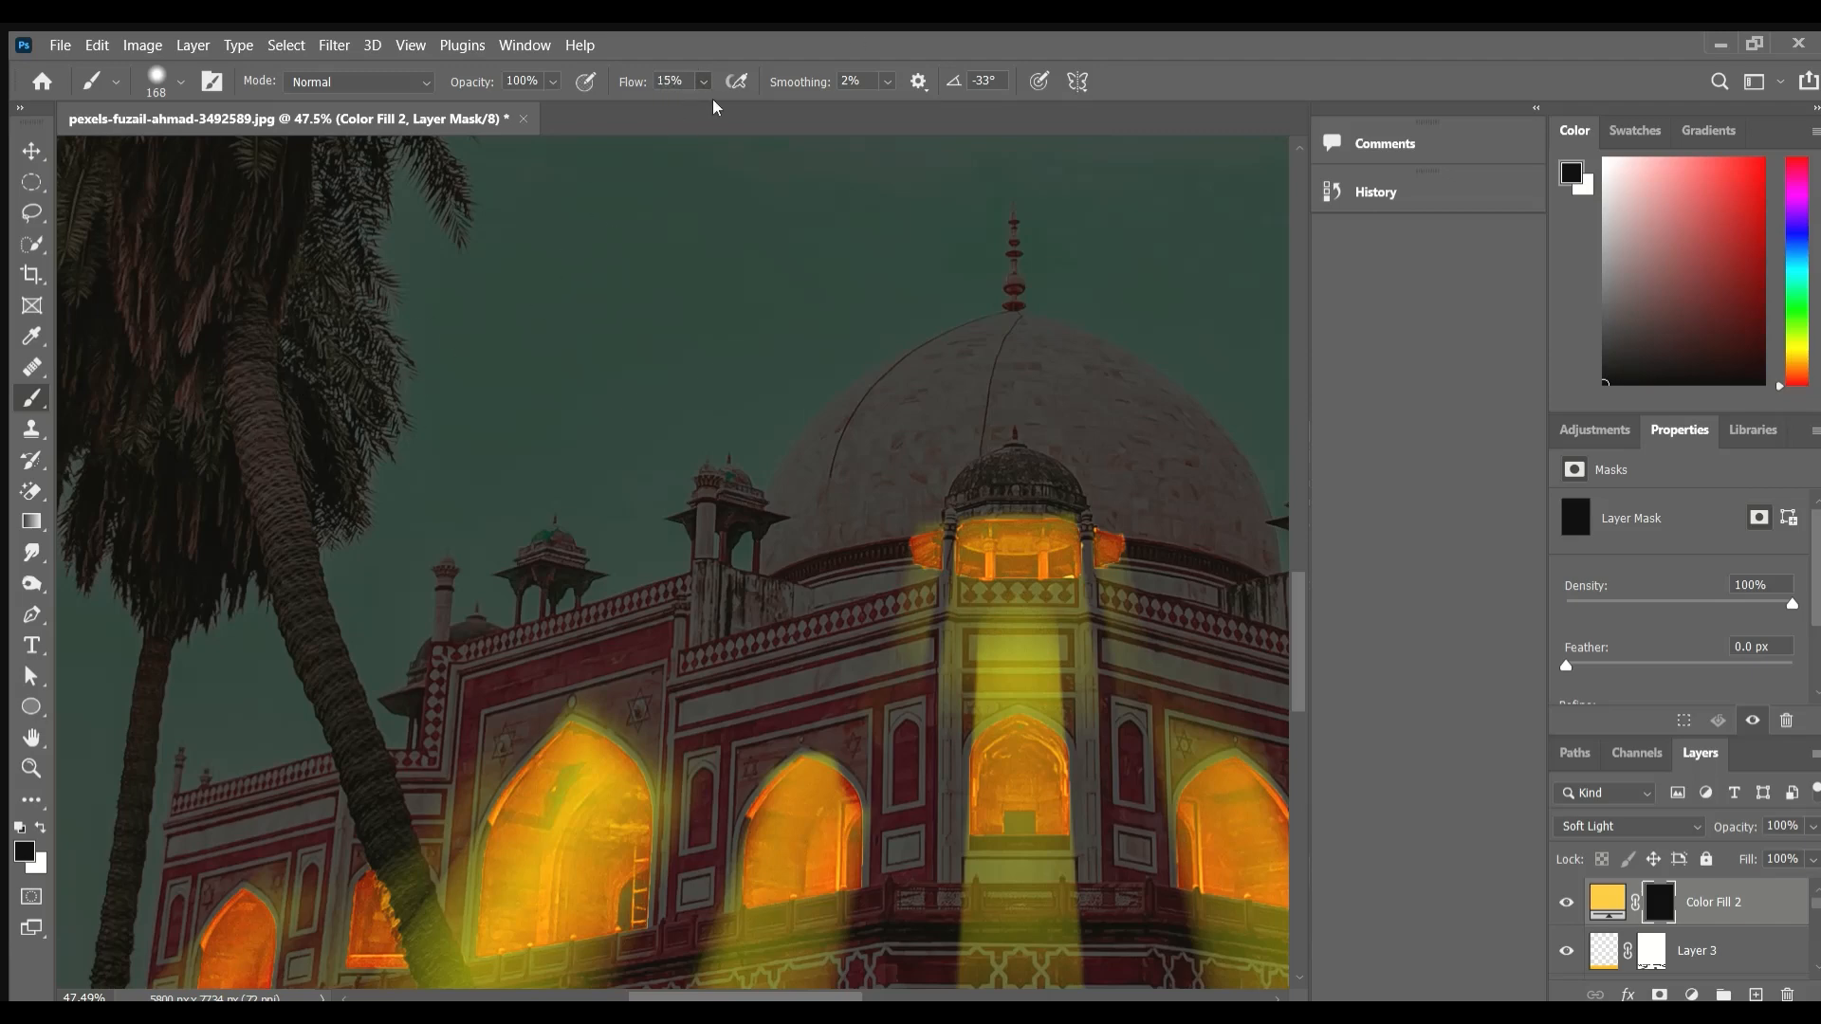
left_click_drag(469, 642, 325, 891)
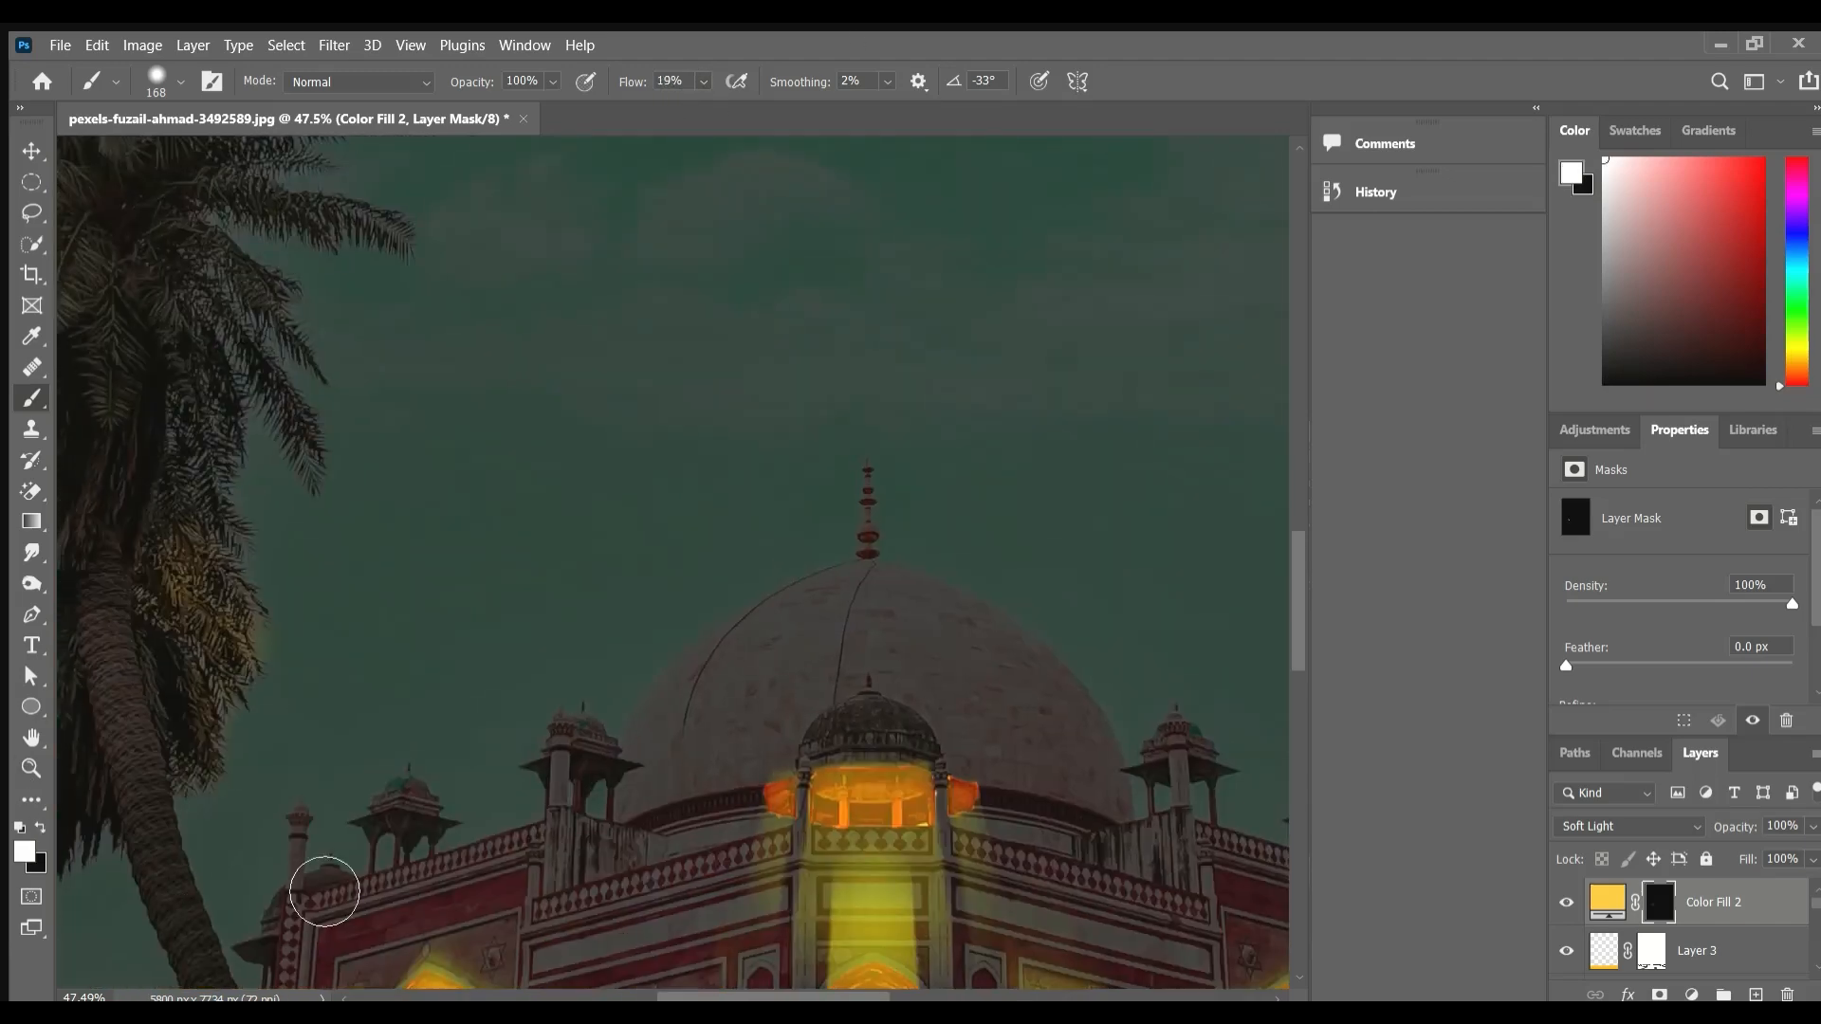
scroll(326, 890, "down", 3)
Lower the brush flow to 4% and paint faint yellow light onto the right palm's fronds near the glowing windows.
scroll(705, 735, "up", 5)
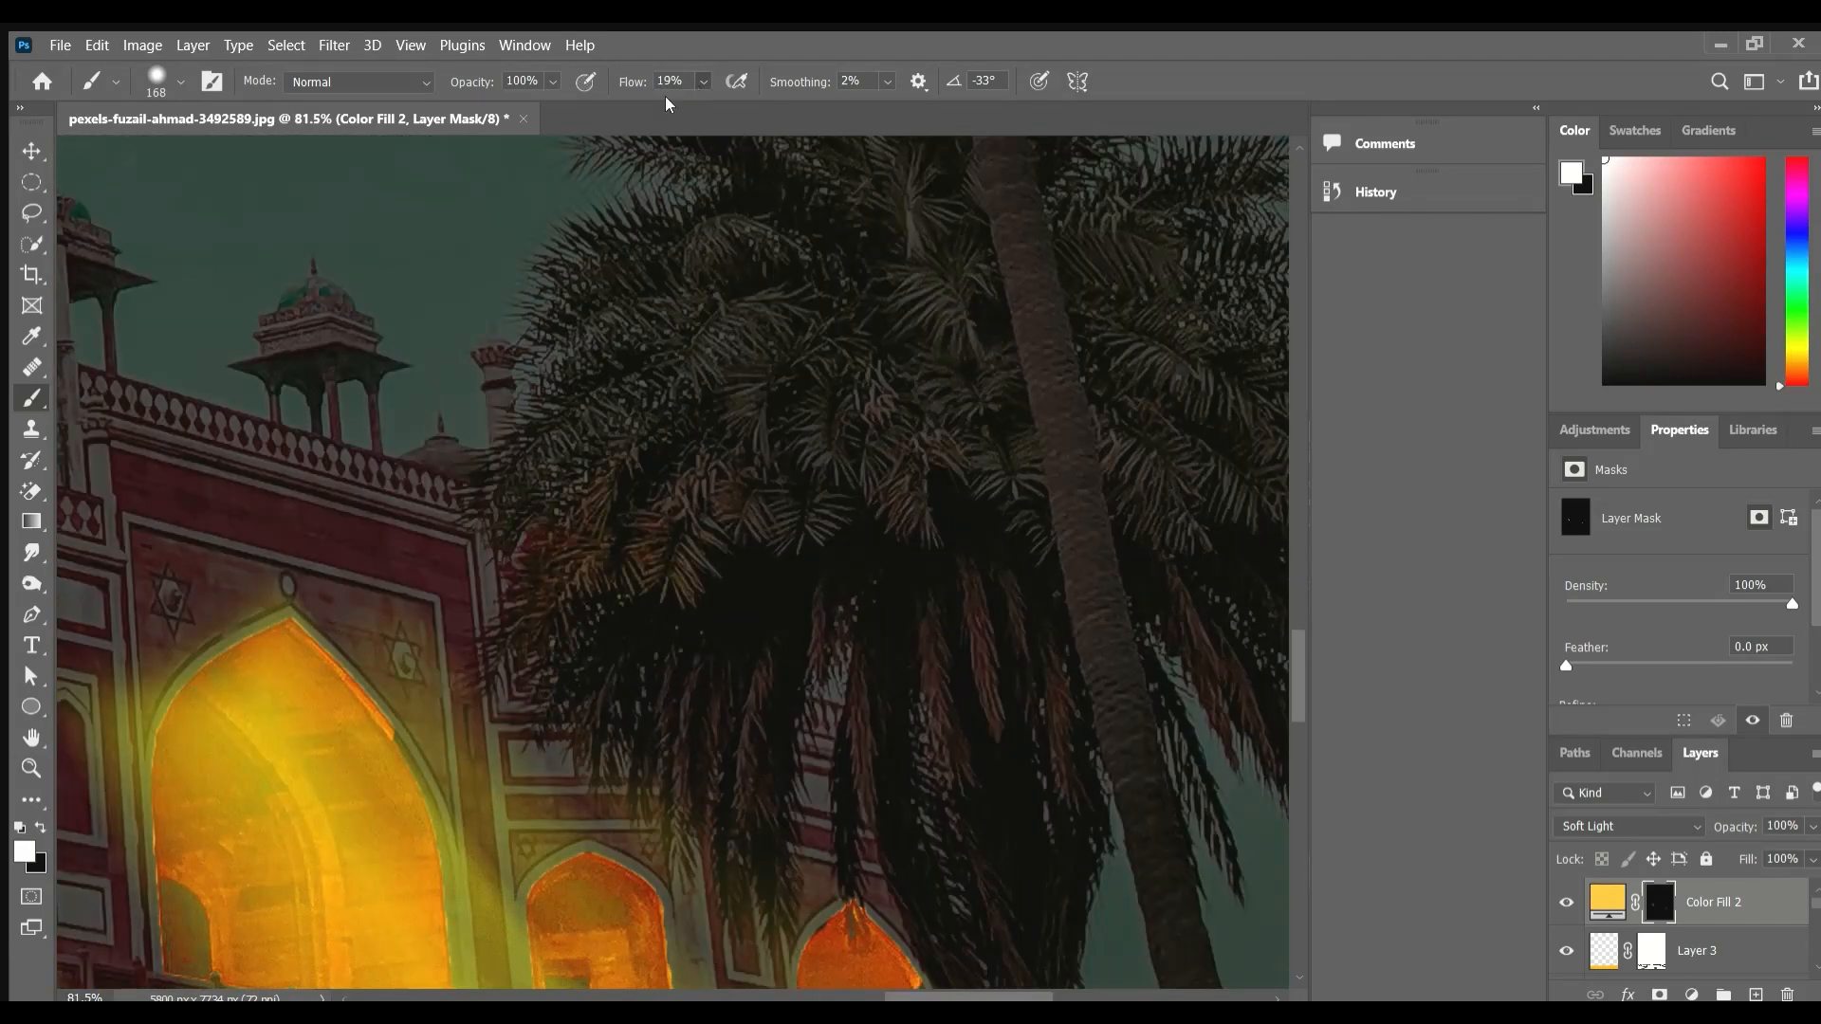
left_click_drag(659, 560, 712, 137)
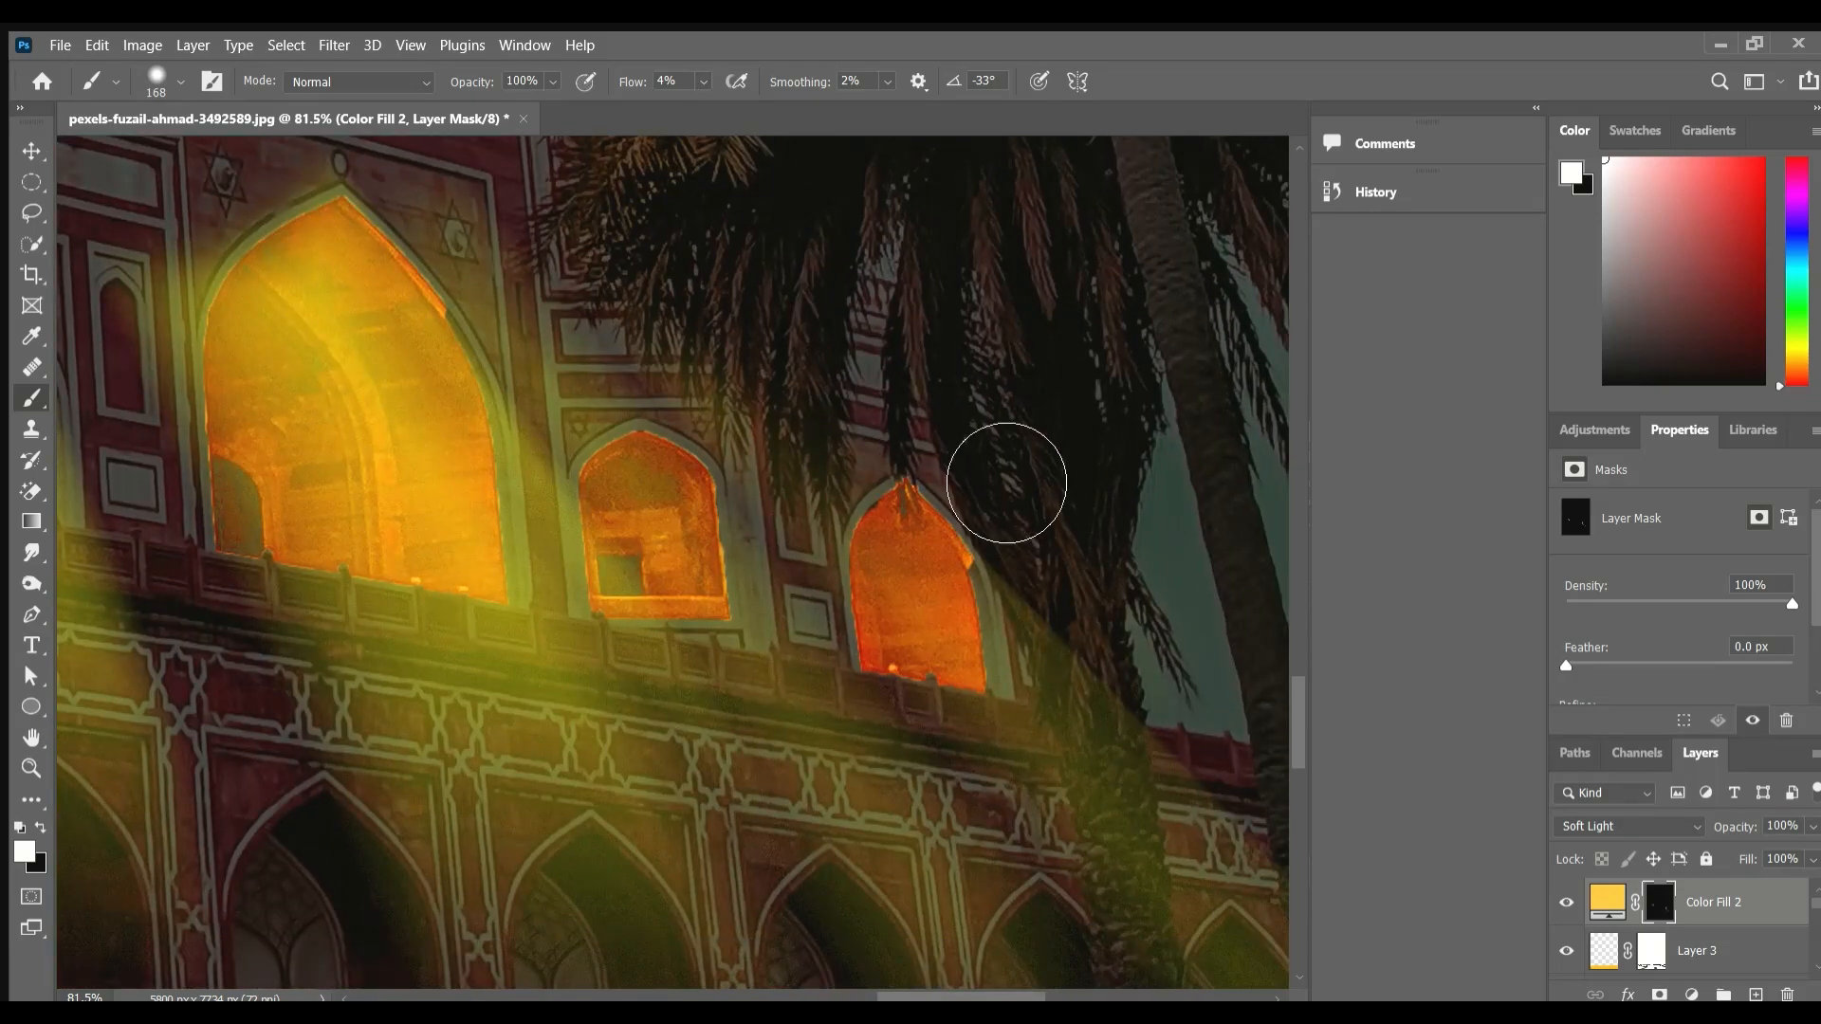
left_click_drag(237, 569, 382, 902)
left_click_drag(427, 773, 910, 992)
scroll(861, 714, "down", 4)
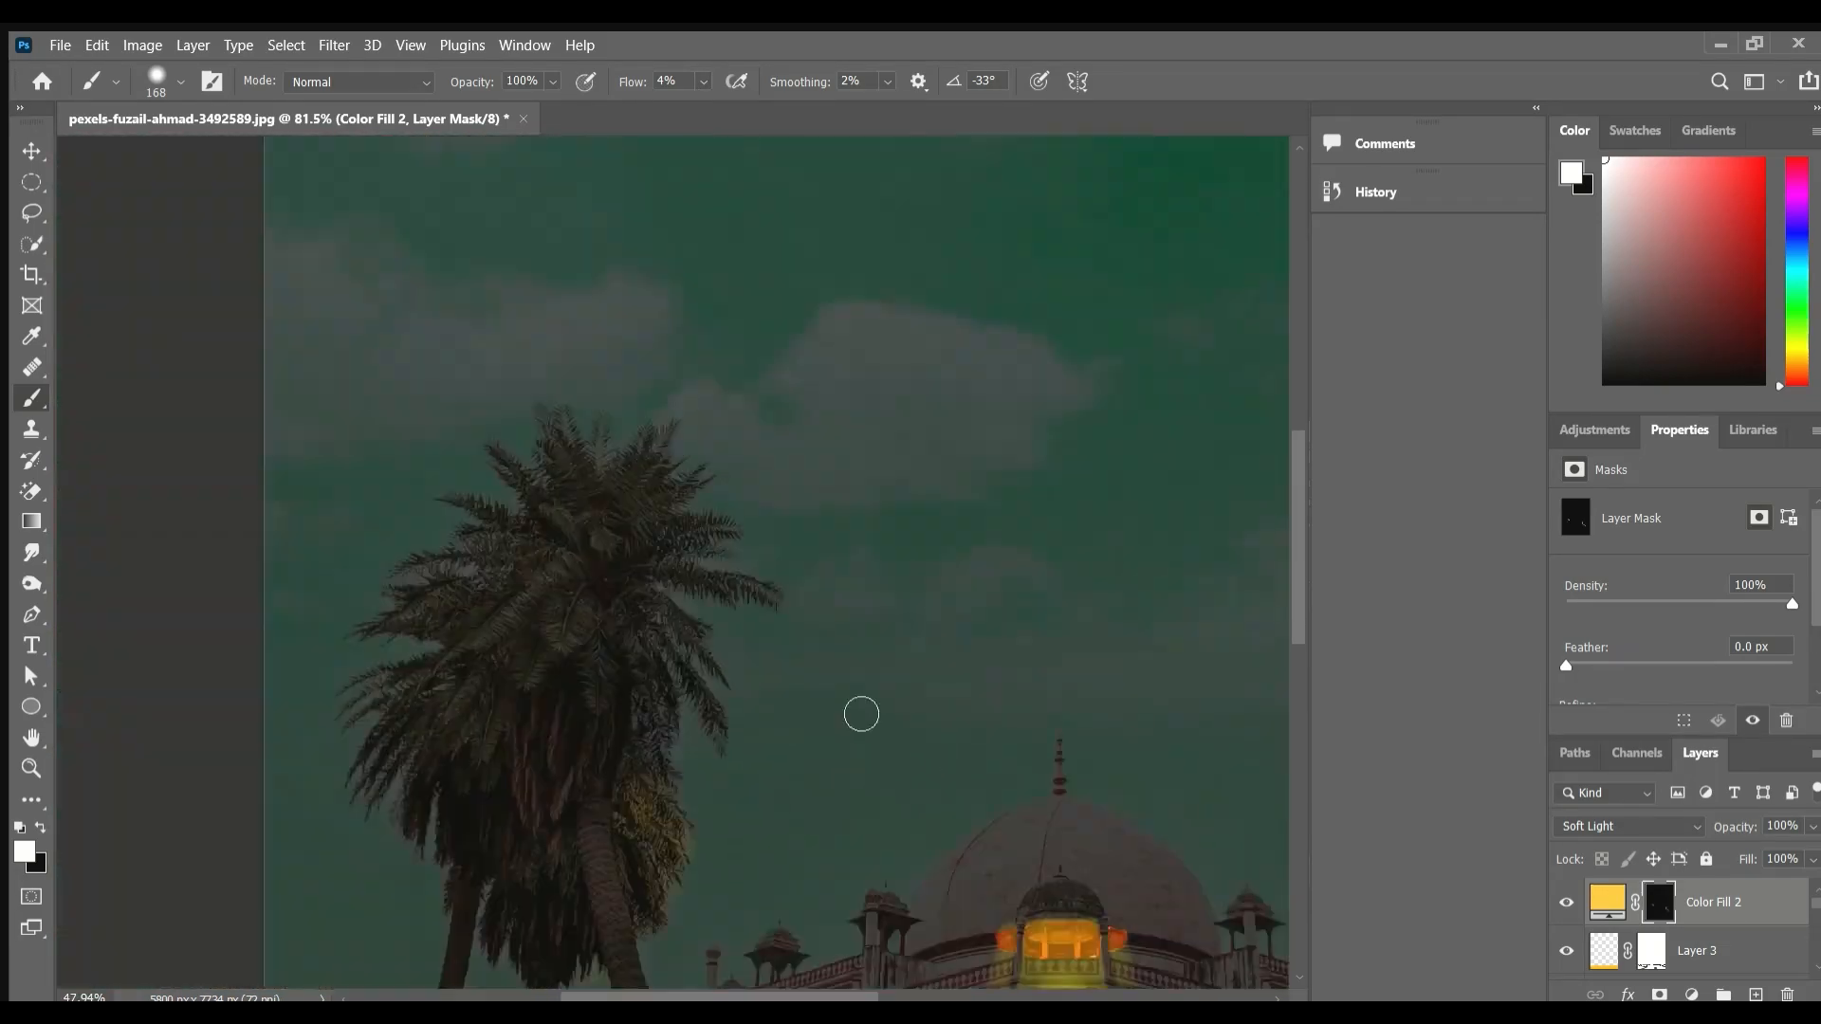
Add another solid color fill layer in golden yellow and set its blending mode to Soft Light.
scroll(861, 714, "down", 5)
scroll(765, 756, "down", 3)
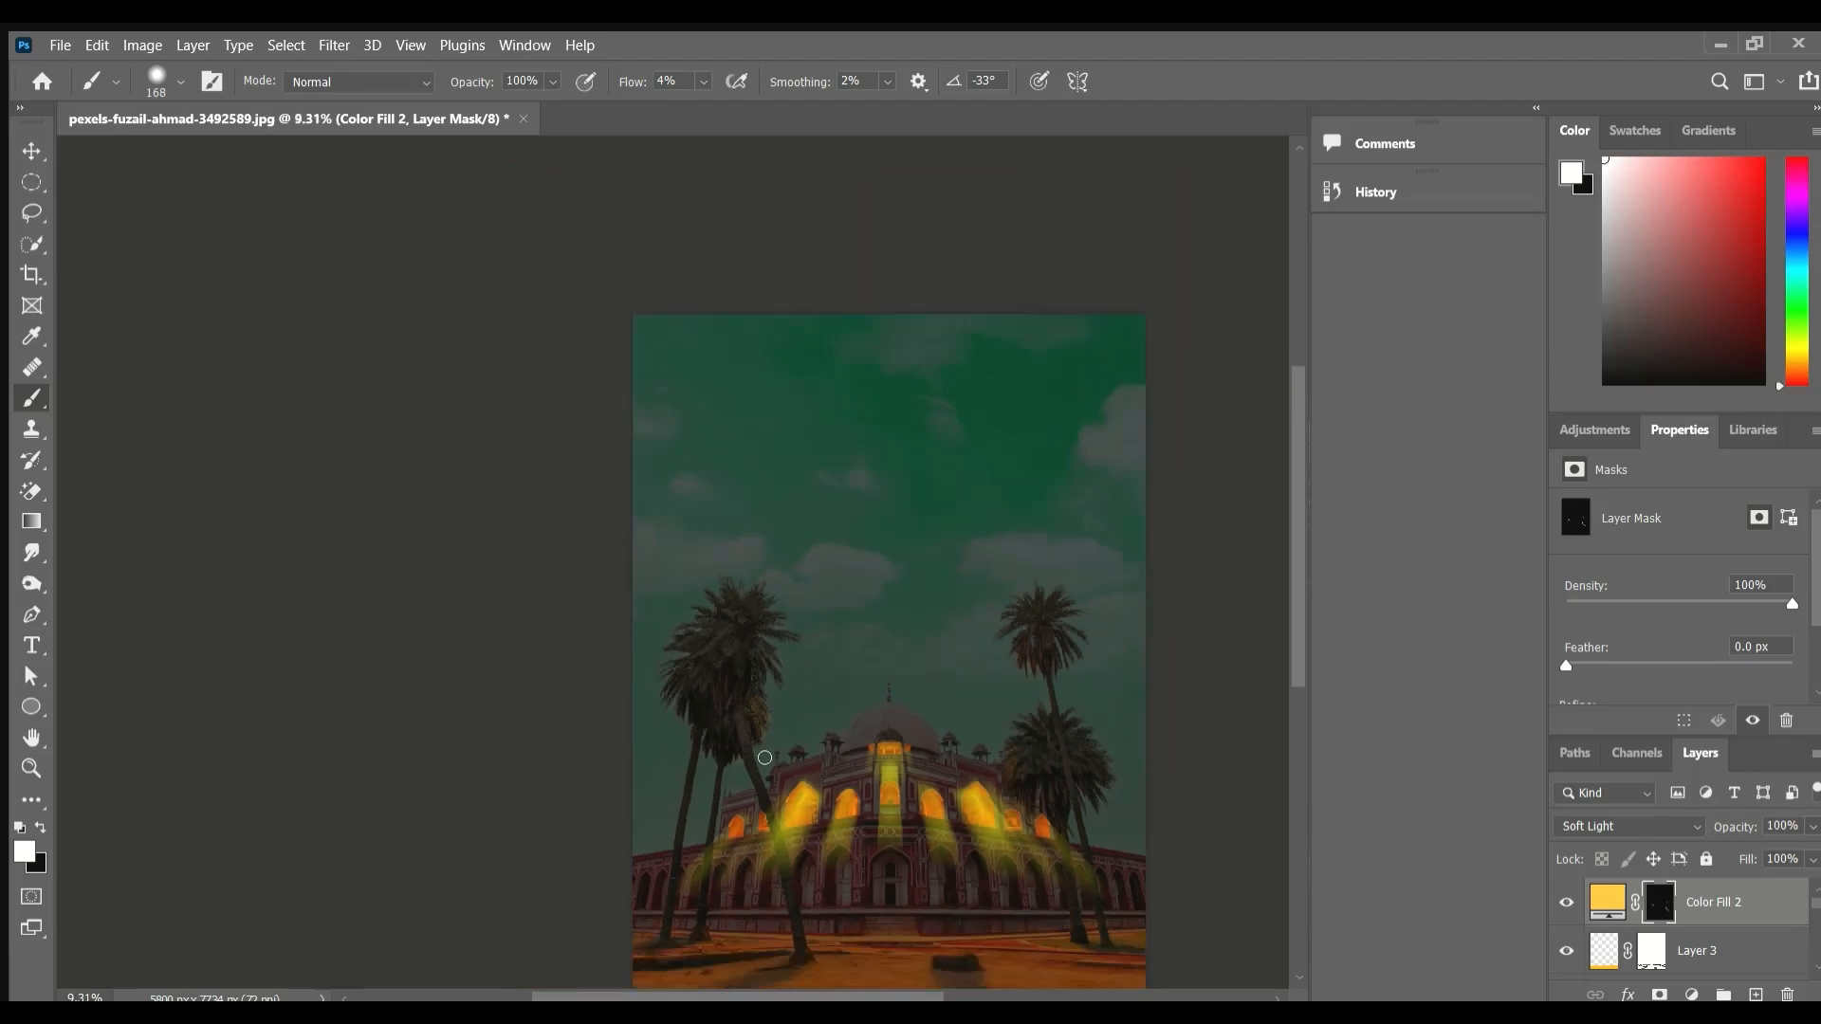
scroll(759, 939, "up", 5)
scroll(734, 940, "up", 3)
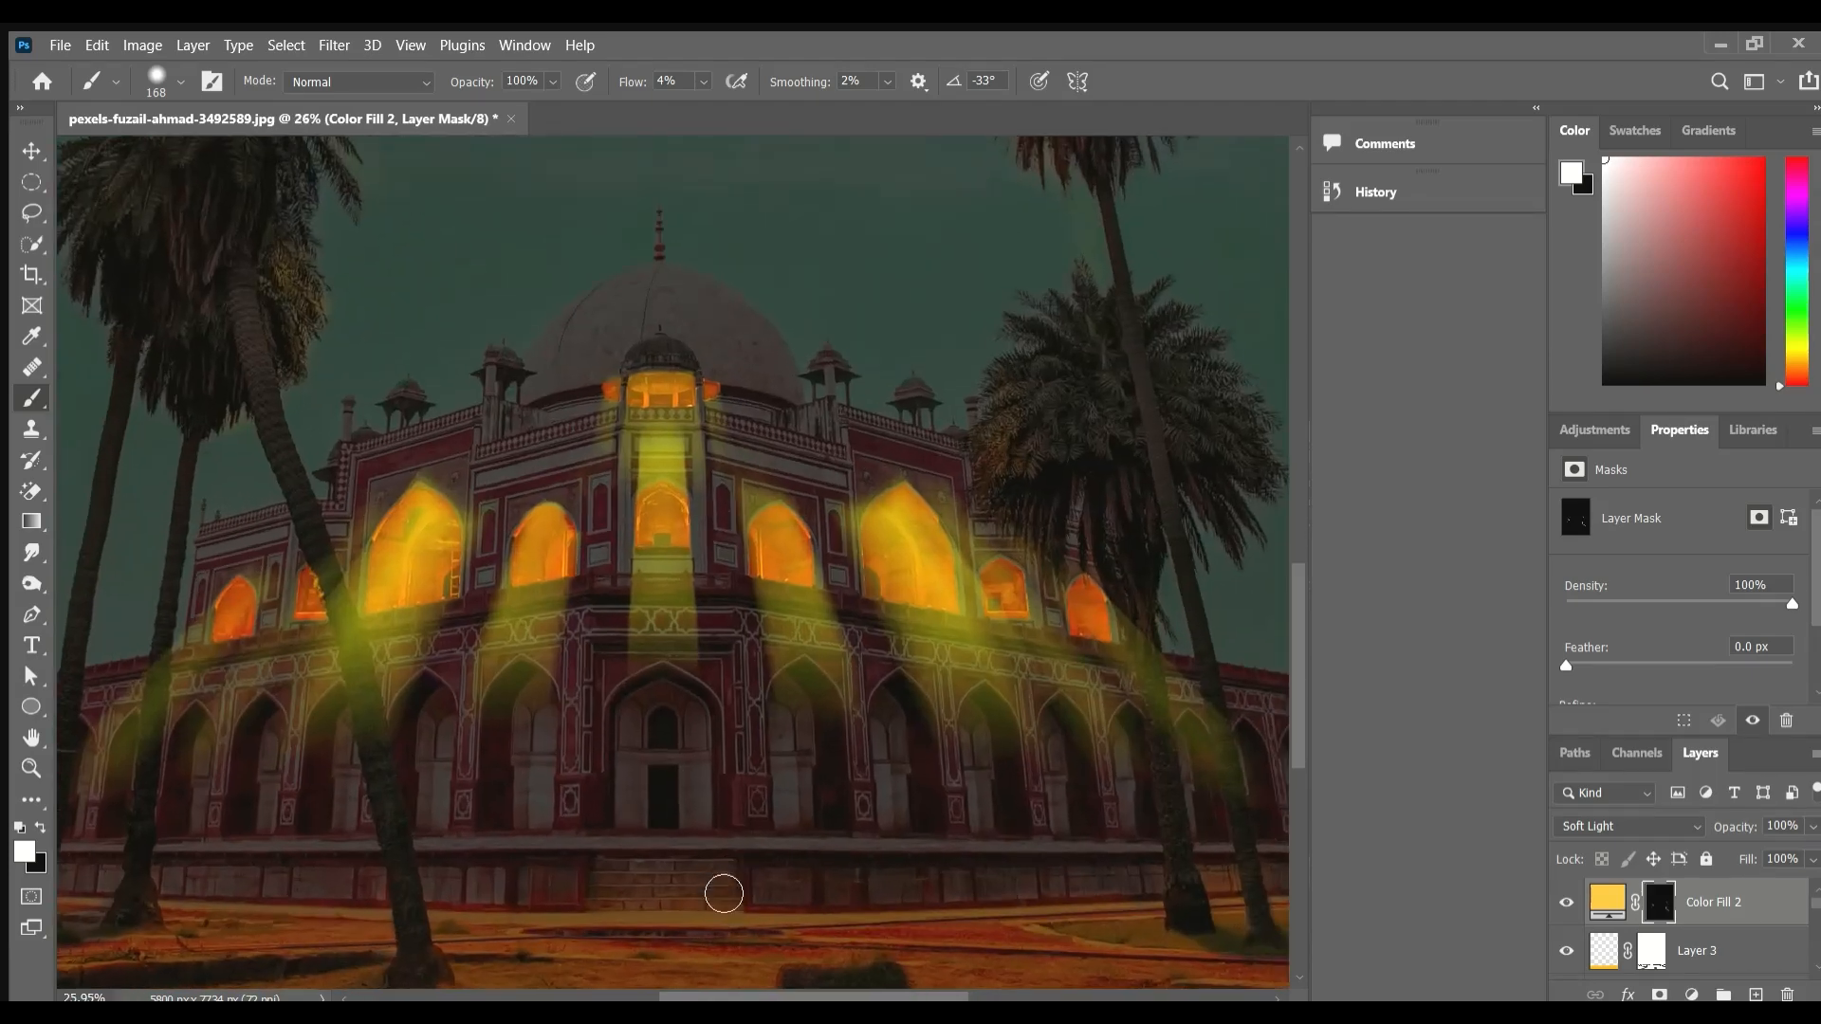
scroll(731, 911, "down", 2)
scroll(829, 910, "up", 5)
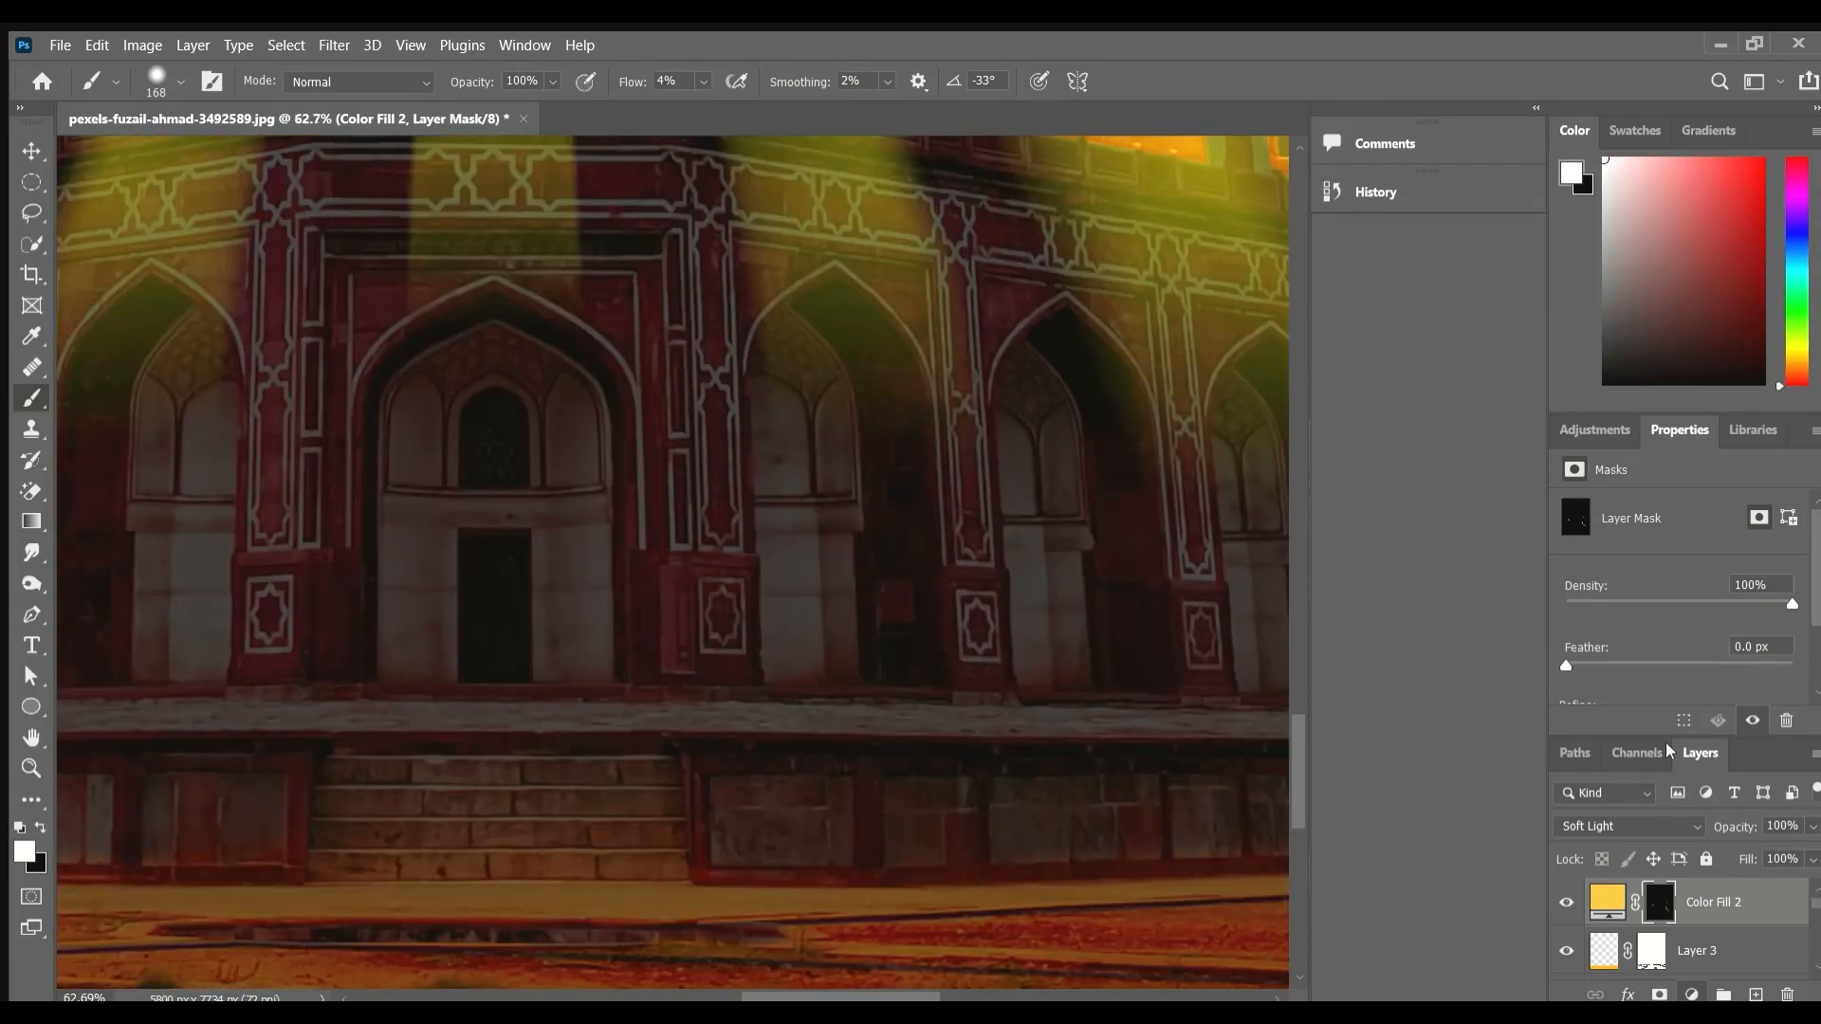
left_click(1664, 583)
left_click(621, 329)
left_click(1652, 825)
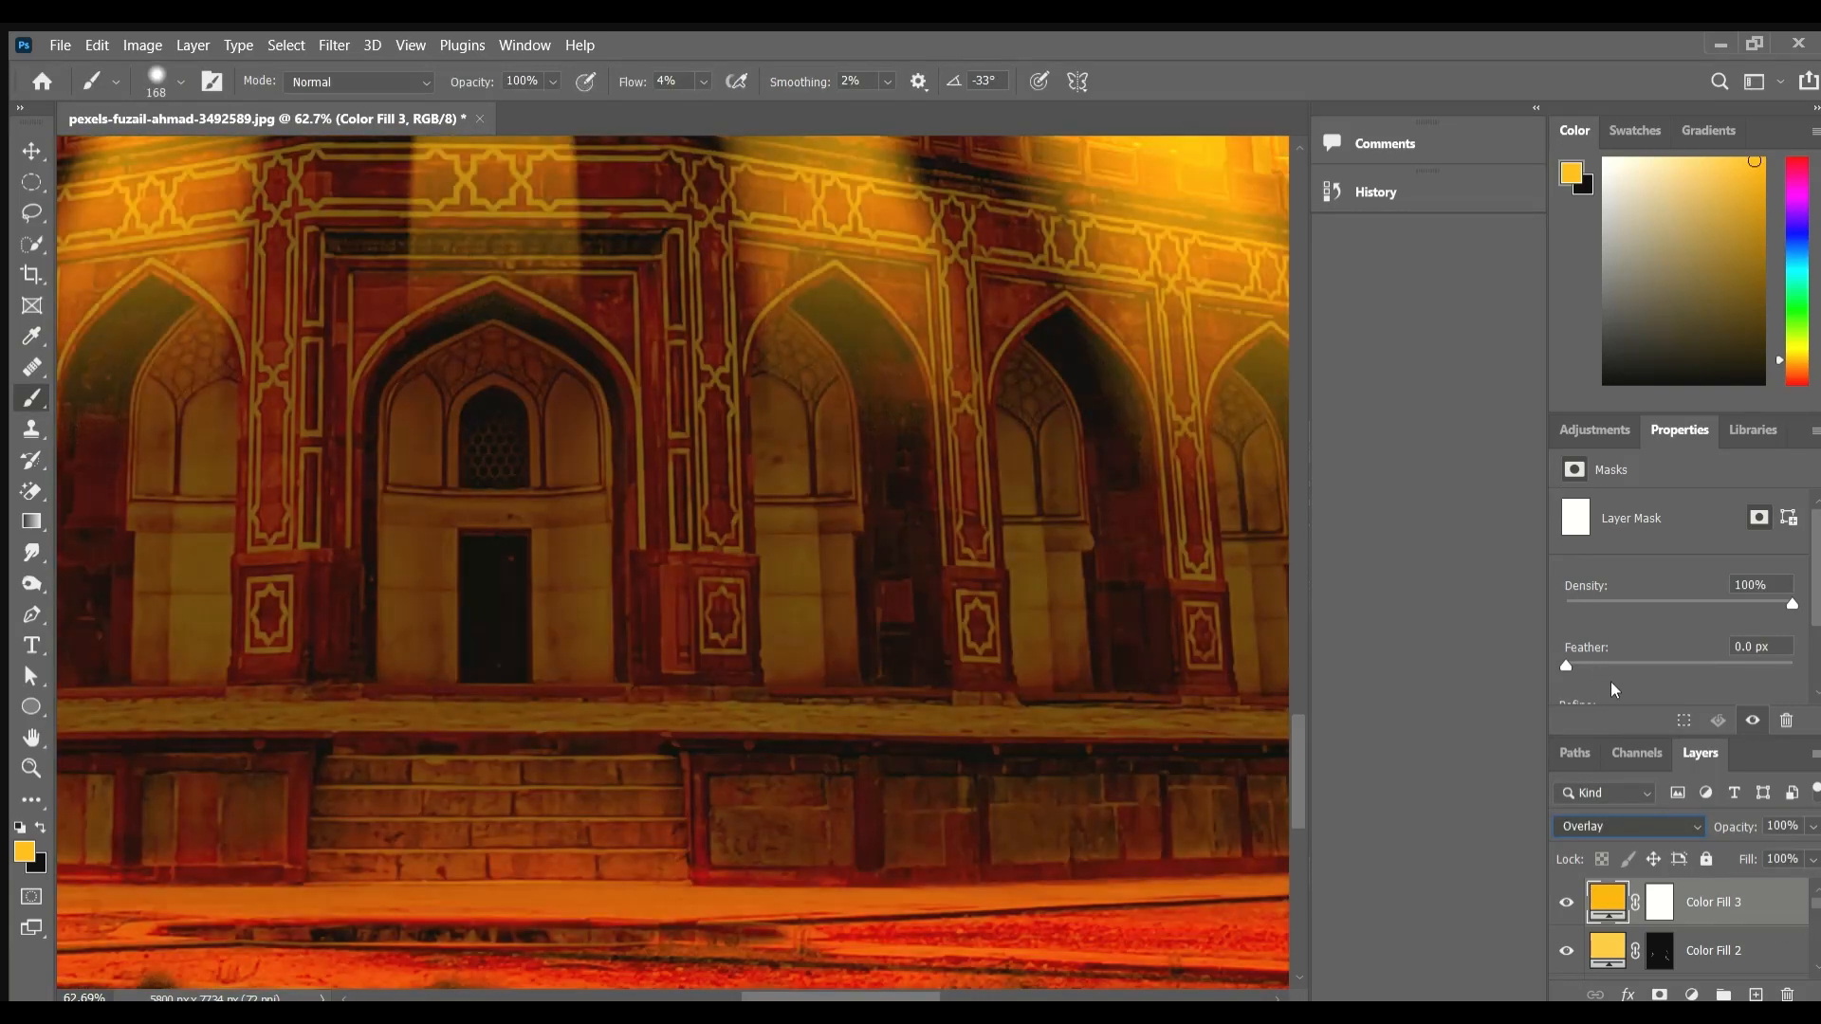
left_click(1624, 711)
Invert the golden fill layer's mask to black and set the white brush to 48 px with 90% flow.
left_click(1659, 905)
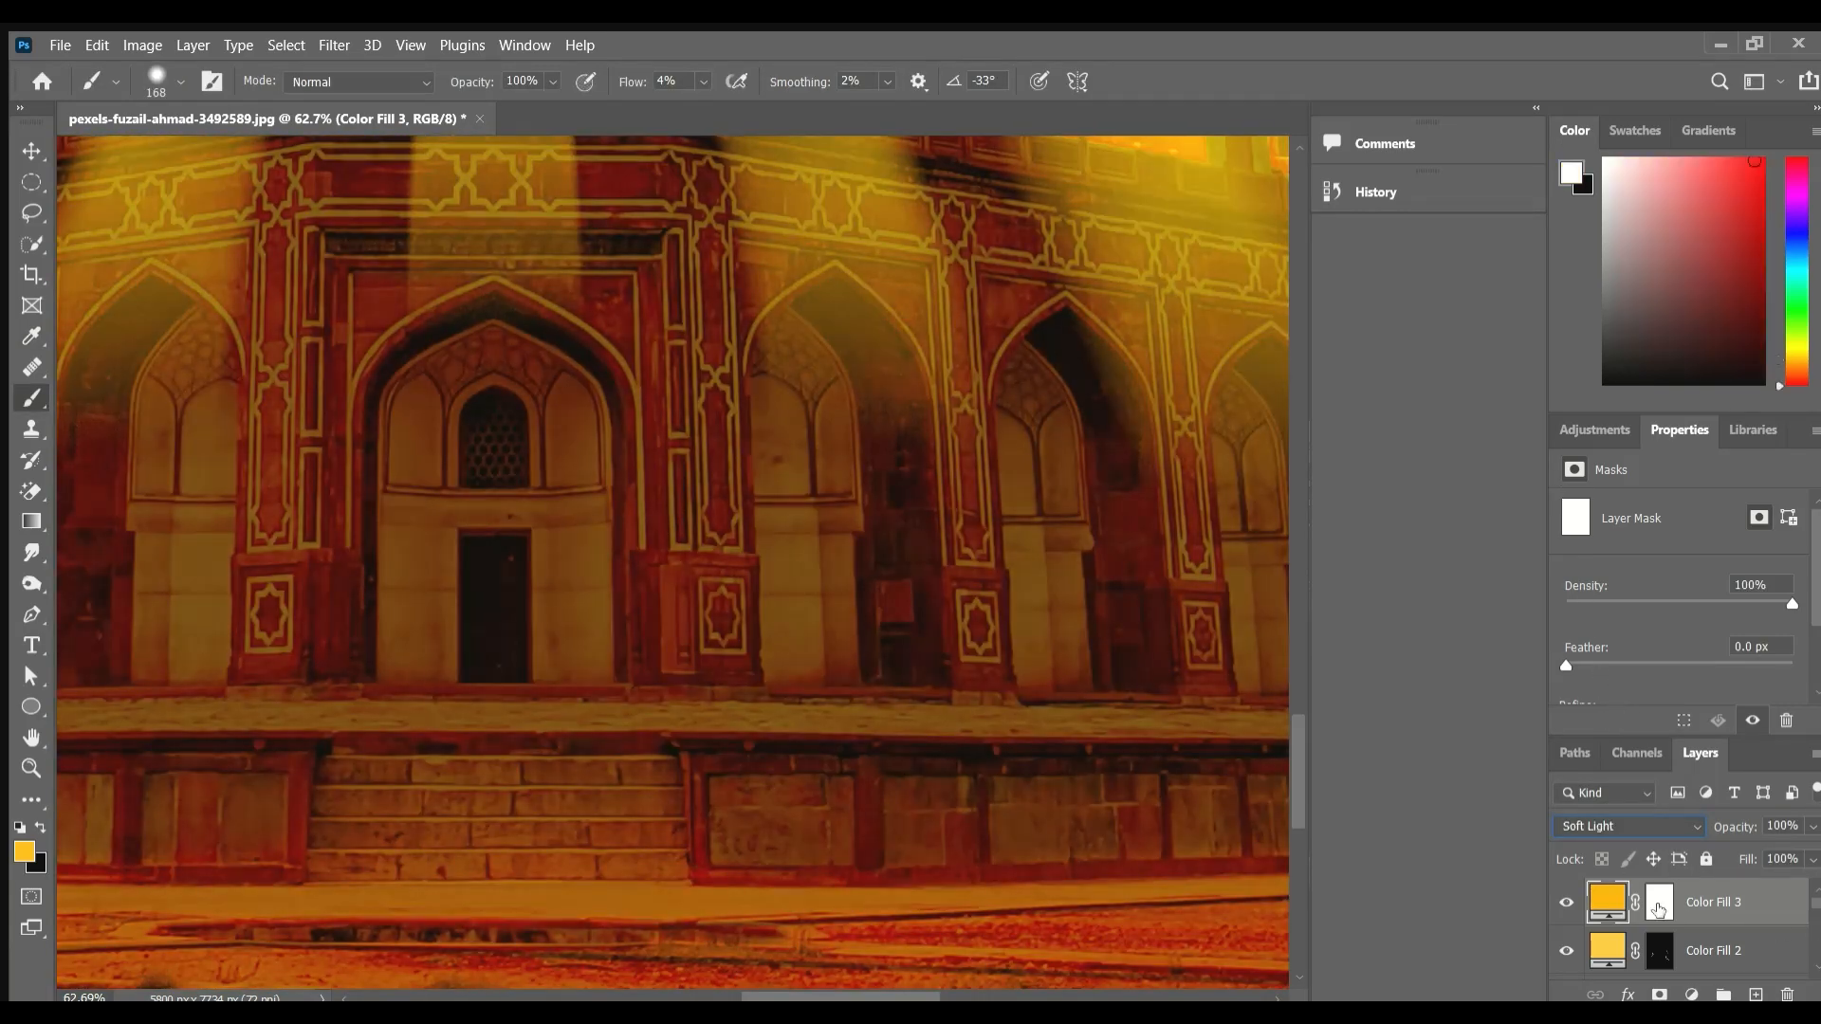
key("ctrl+i")
scroll(803, 752, "down", 3)
scroll(785, 862, "right", 3)
scroll(1162, 812, "up", 5)
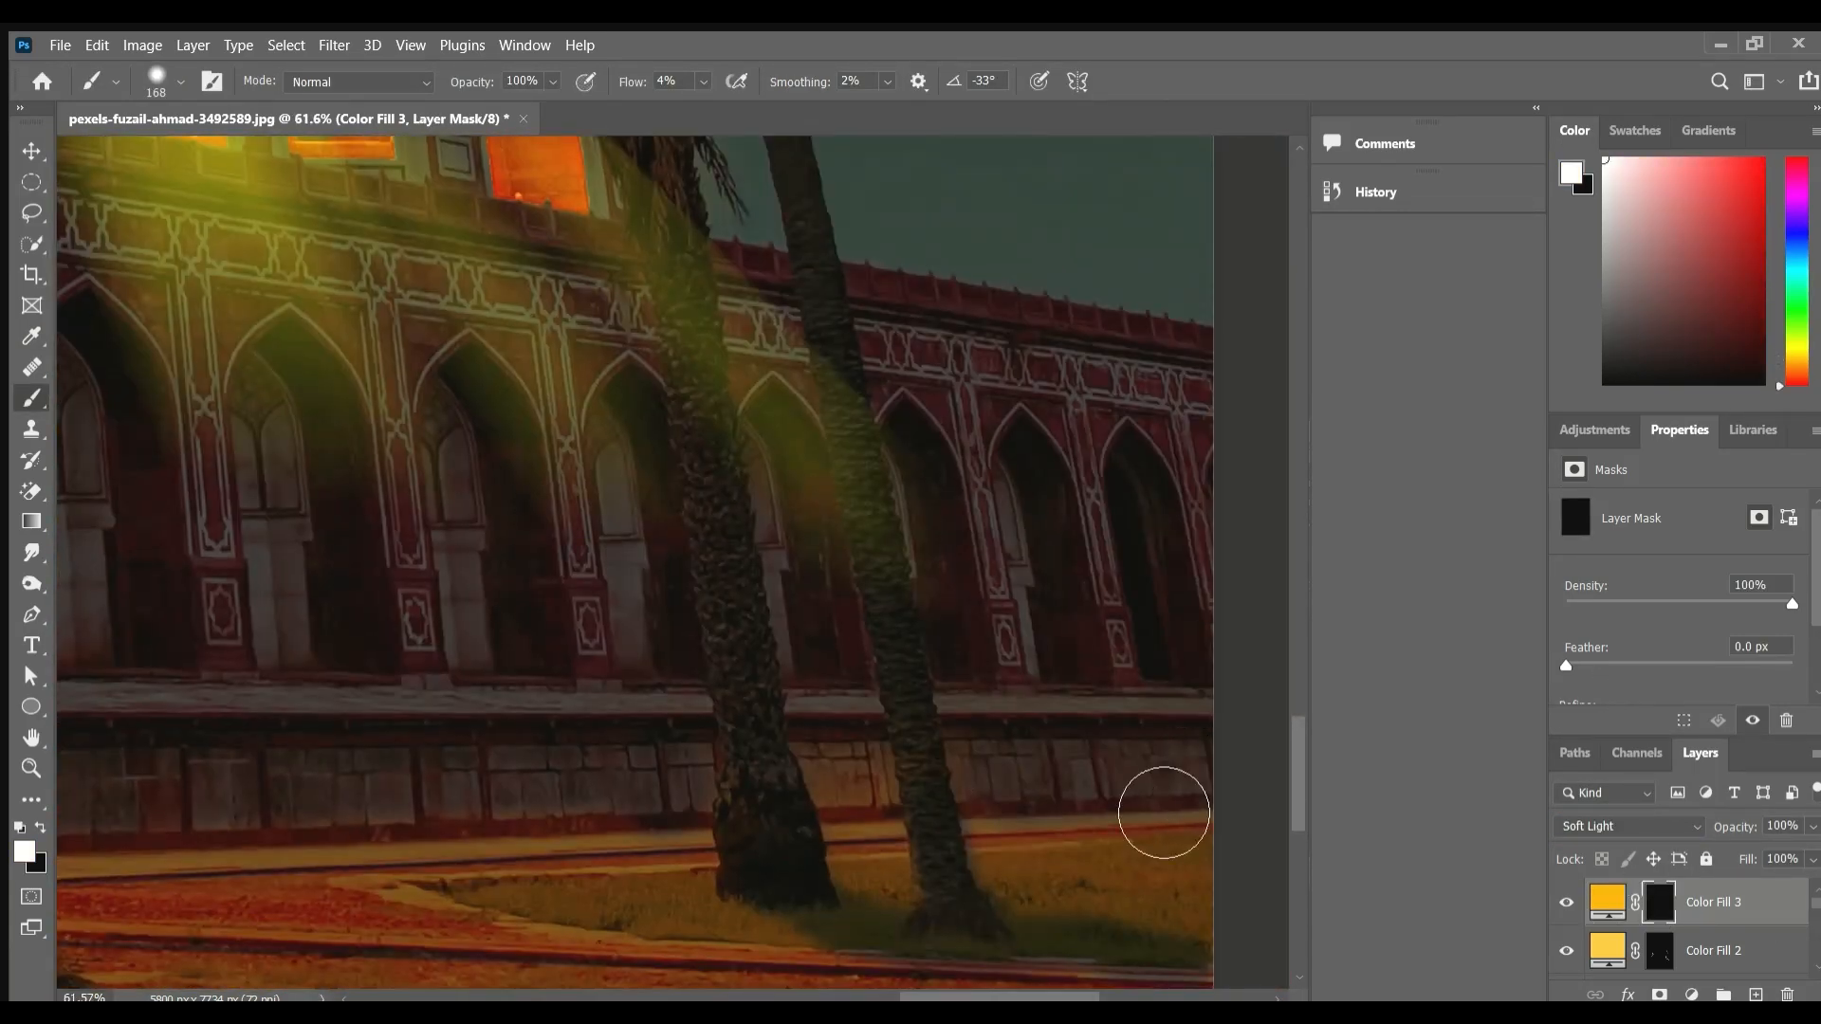
scroll(1006, 746, "right", 3)
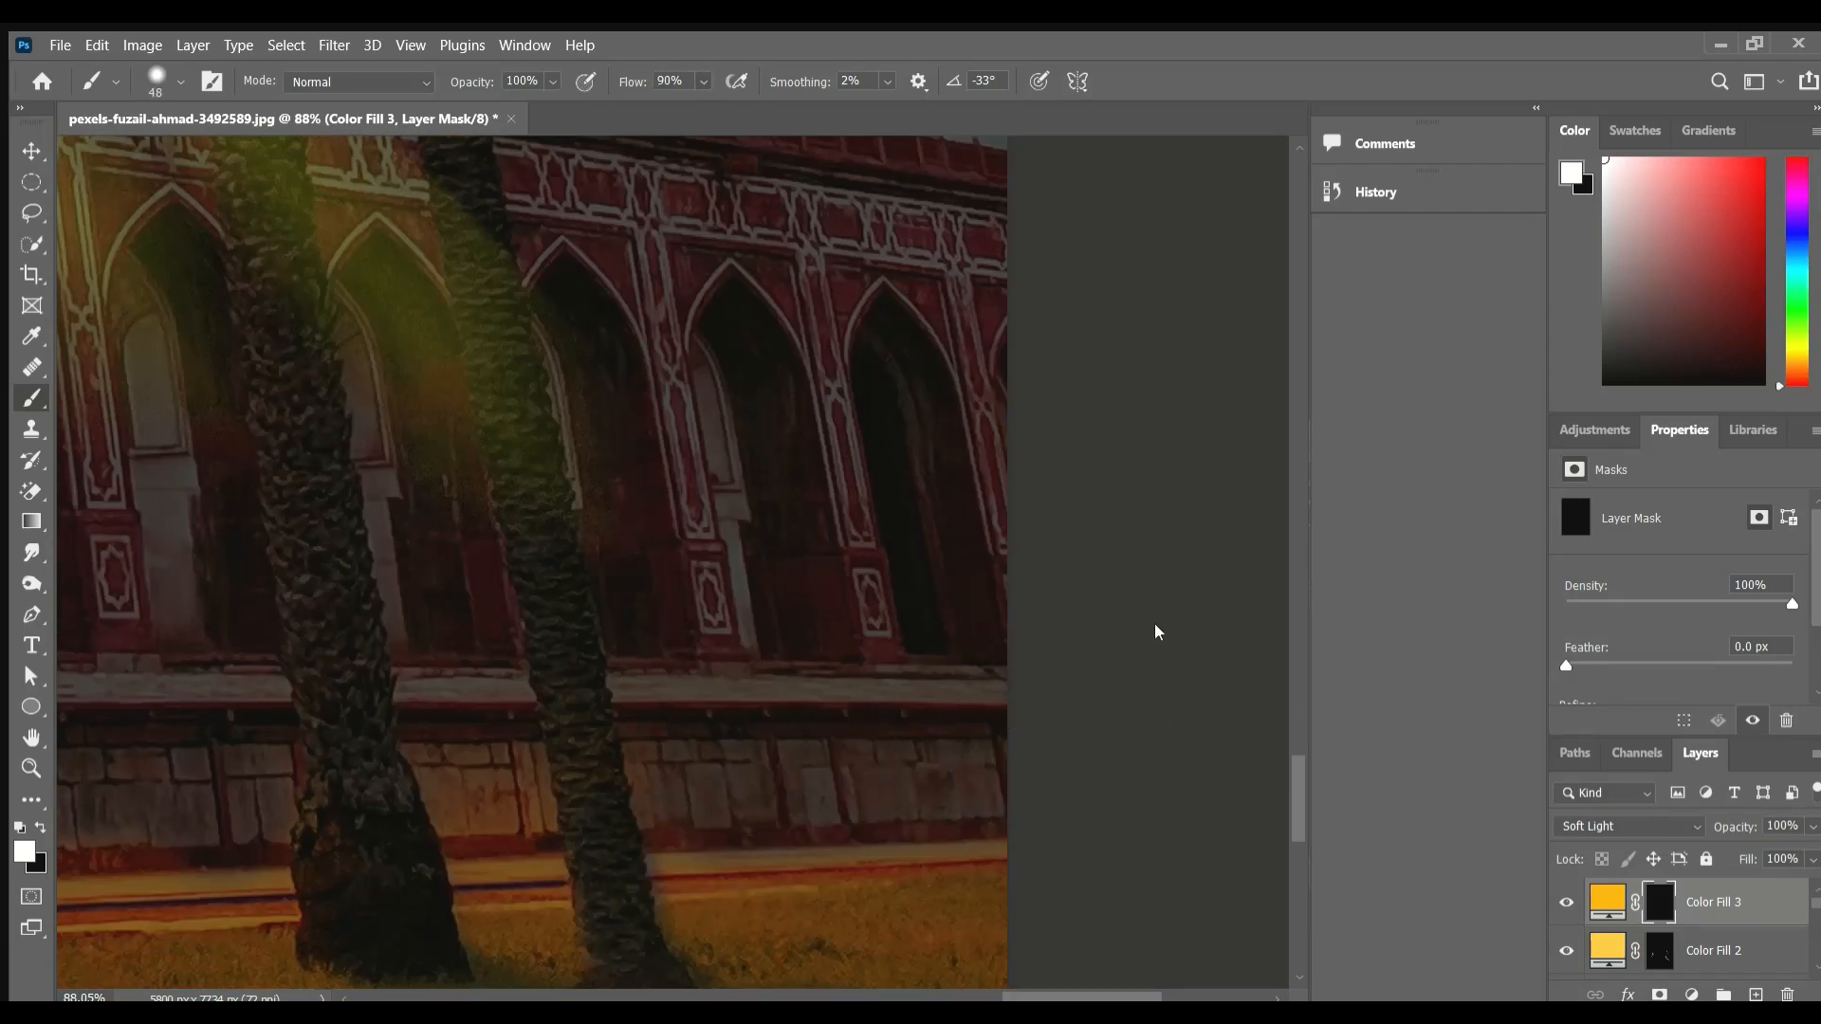
Paint white on the golden fill's mask along the terrace ledge from the right end across to the left palms, skipping the trunks.
left_click_drag(655, 752, 1173, 735)
left_click_drag(1015, 686, 918, 681)
mouse_move(798, 704)
left_mouse_down()
mouse_move(996, 699)
mouse_move(119, 677)
left_mouse_up()
mouse_move(118, 677)
left_mouse_down()
mouse_move(724, 675)
mouse_move(148, 632)
left_mouse_up()
left_click_drag(248, 693, 943, 699)
left_click_drag(812, 640, 299, 645)
left_click_drag(299, 697, 1107, 707)
mouse_move(1091, 670)
left_mouse_down()
mouse_move(562, 672)
mouse_move(1130, 713)
left_mouse_up()
mouse_move(278, 713)
left_mouse_down()
mouse_move(715, 756)
mouse_move(983, 829)
left_mouse_up()
mouse_move(545, 773)
left_mouse_down()
mouse_move(924, 788)
mouse_move(317, 755)
left_mouse_up()
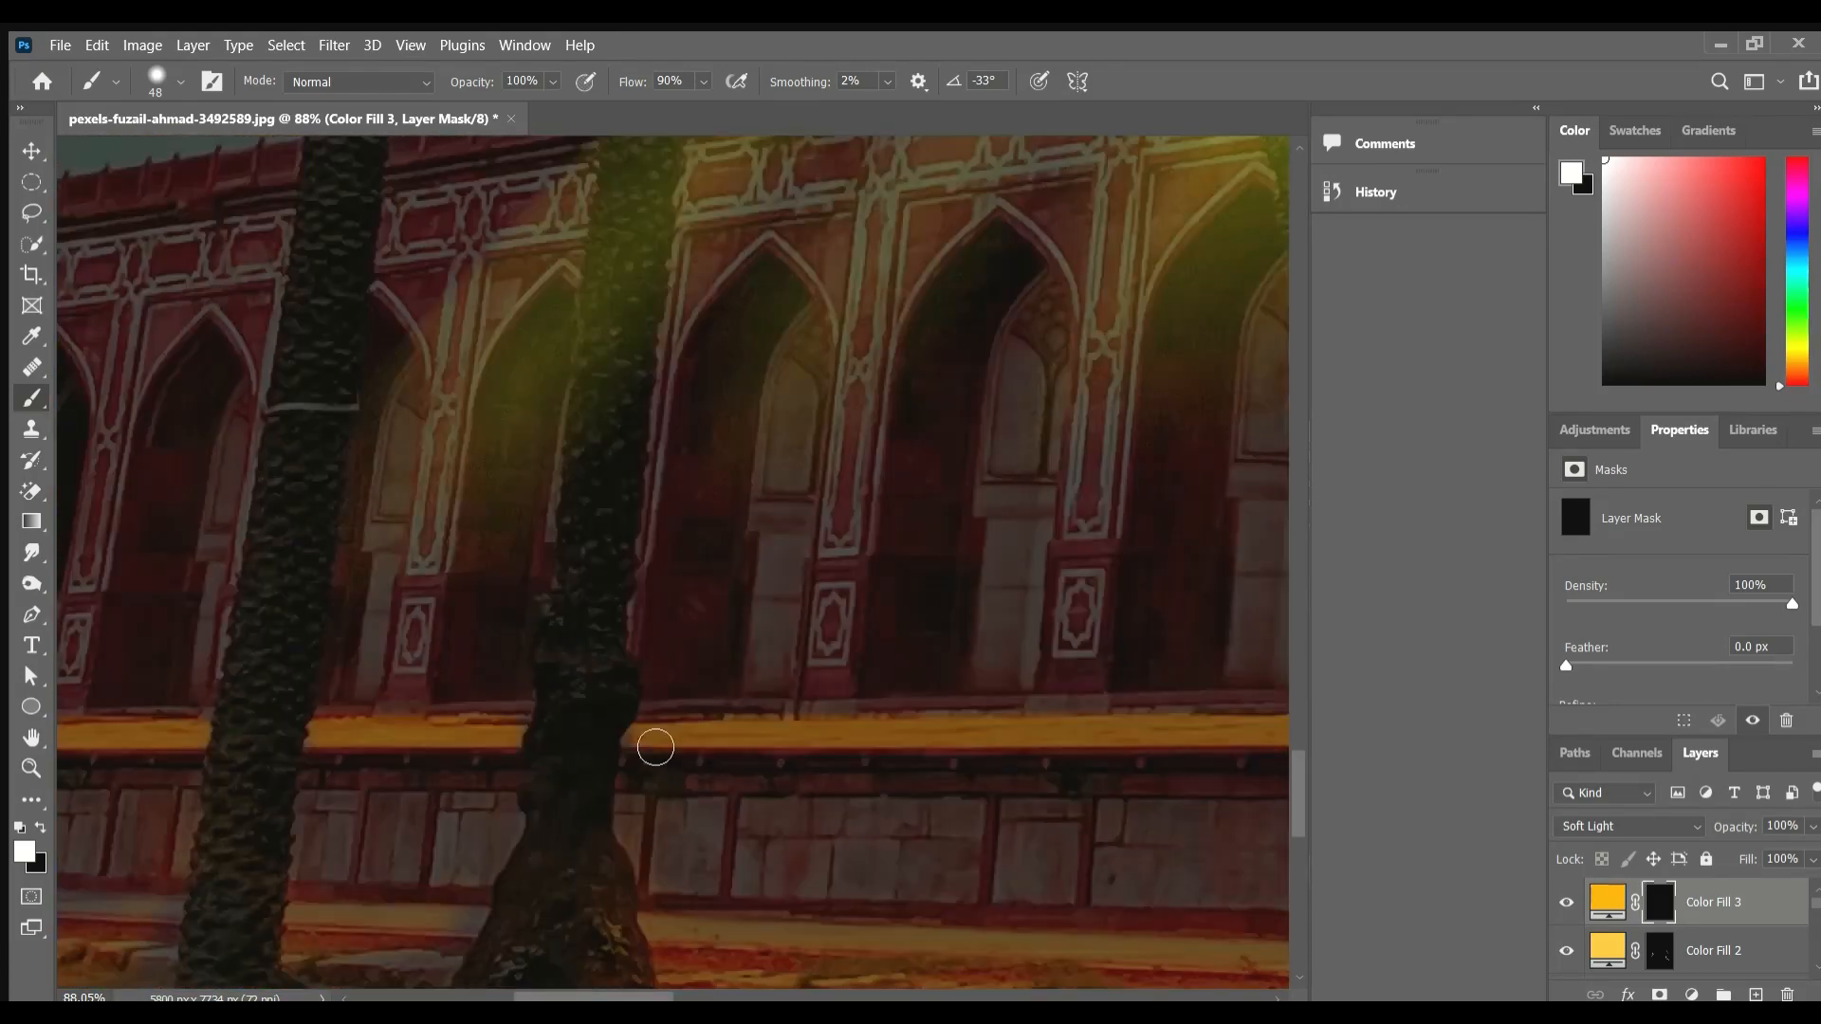
Fill in the ledge's golden glow beside the left palm trunk, above the steps and between the right-hand palms.
left_click_drag(936, 818, 196, 806)
left_click_drag(797, 734, 629, 751)
left_click_drag(1176, 745, 606, 779)
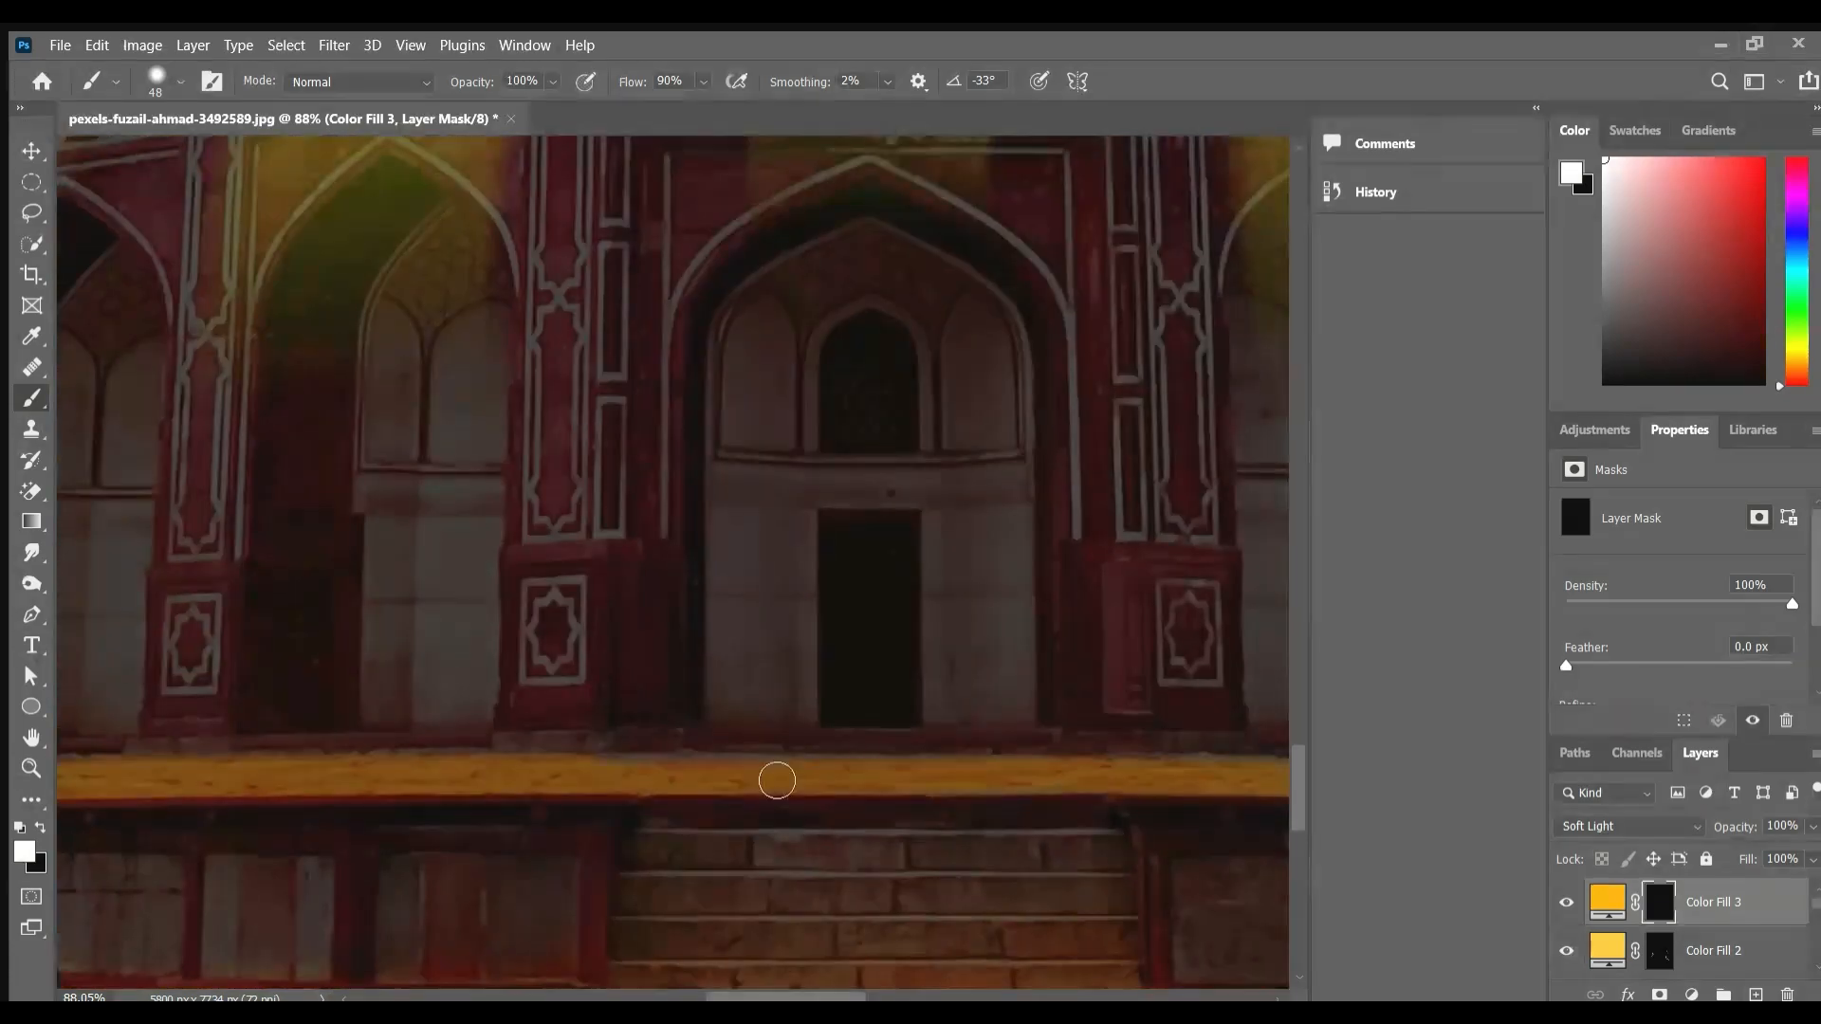
left_click_drag(1008, 797, 464, 779)
mouse_move(250, 753)
left_mouse_down()
mouse_move(1240, 768)
mouse_move(445, 778)
left_mouse_up()
left_click_drag(1017, 821, 563, 779)
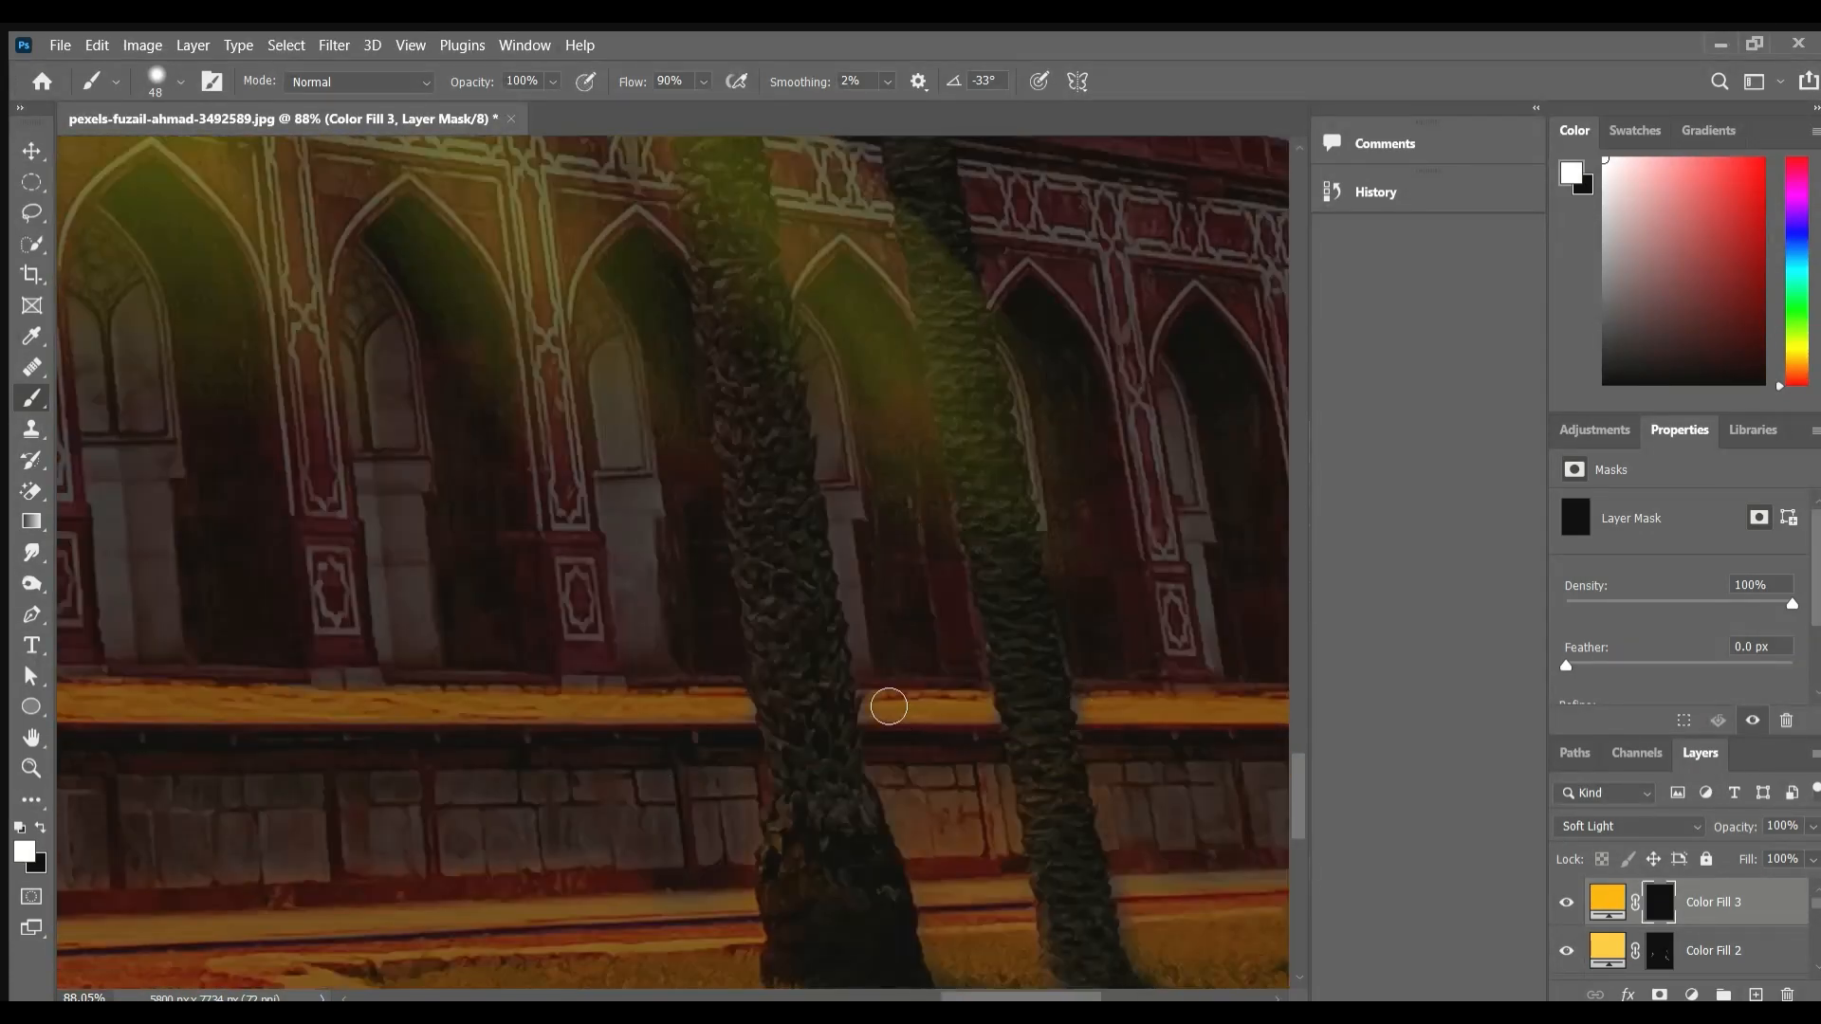
scroll(1091, 720, "down", 6)
scroll(941, 849, "up", 5)
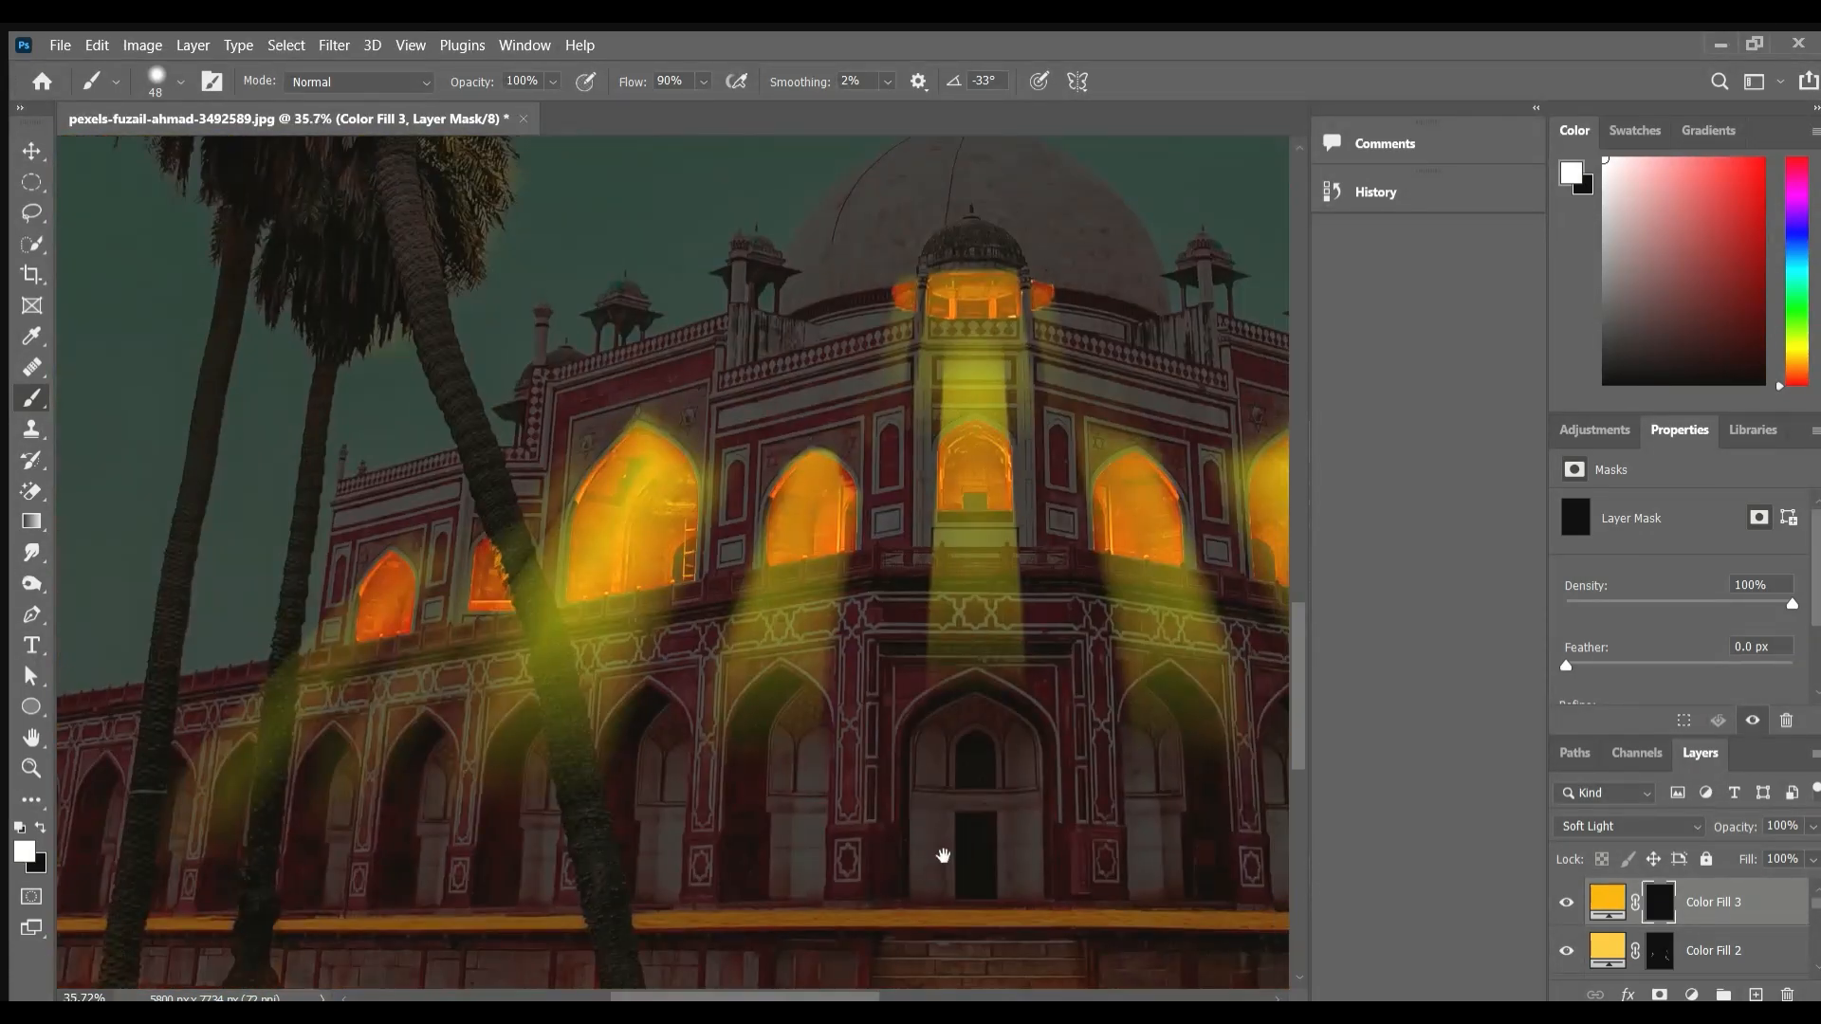
Bring the moon and stars photo into the building picture as a new layer and set its blending mode to Screen.
scroll(941, 848, "down", 3)
scroll(738, 752, "up", 3)
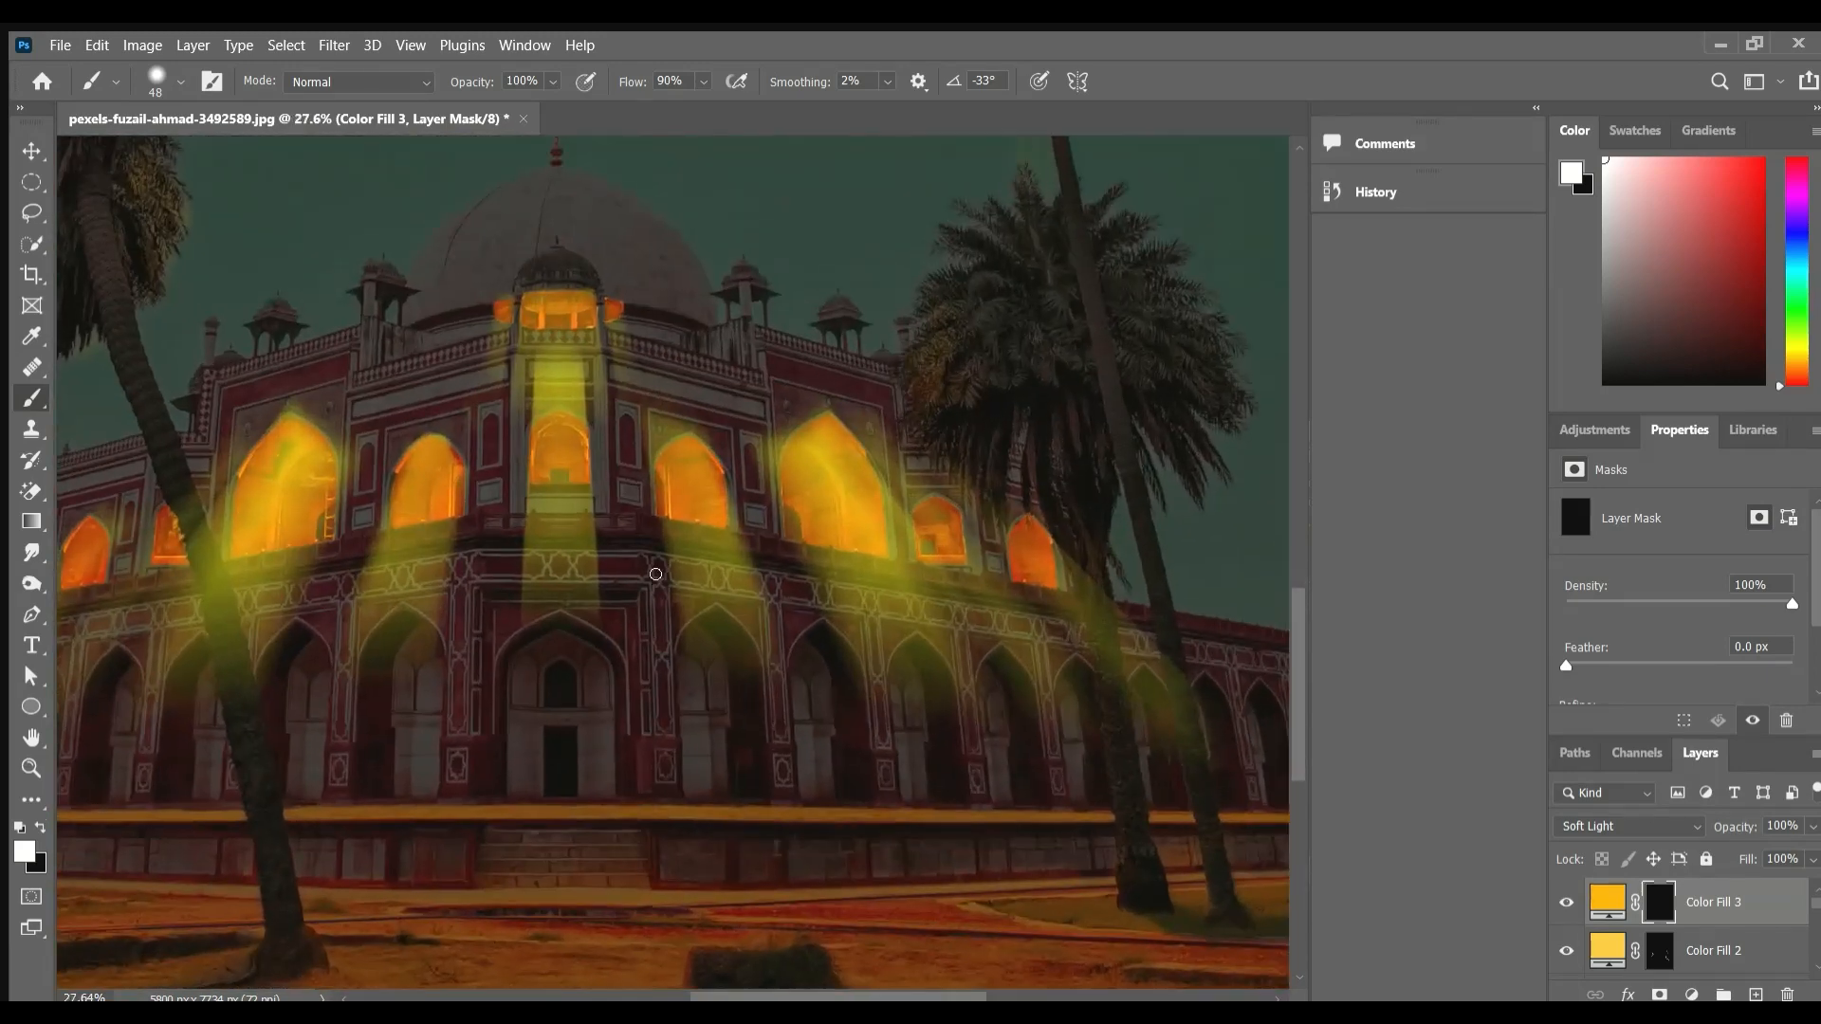
scroll(744, 686, "down", 2)
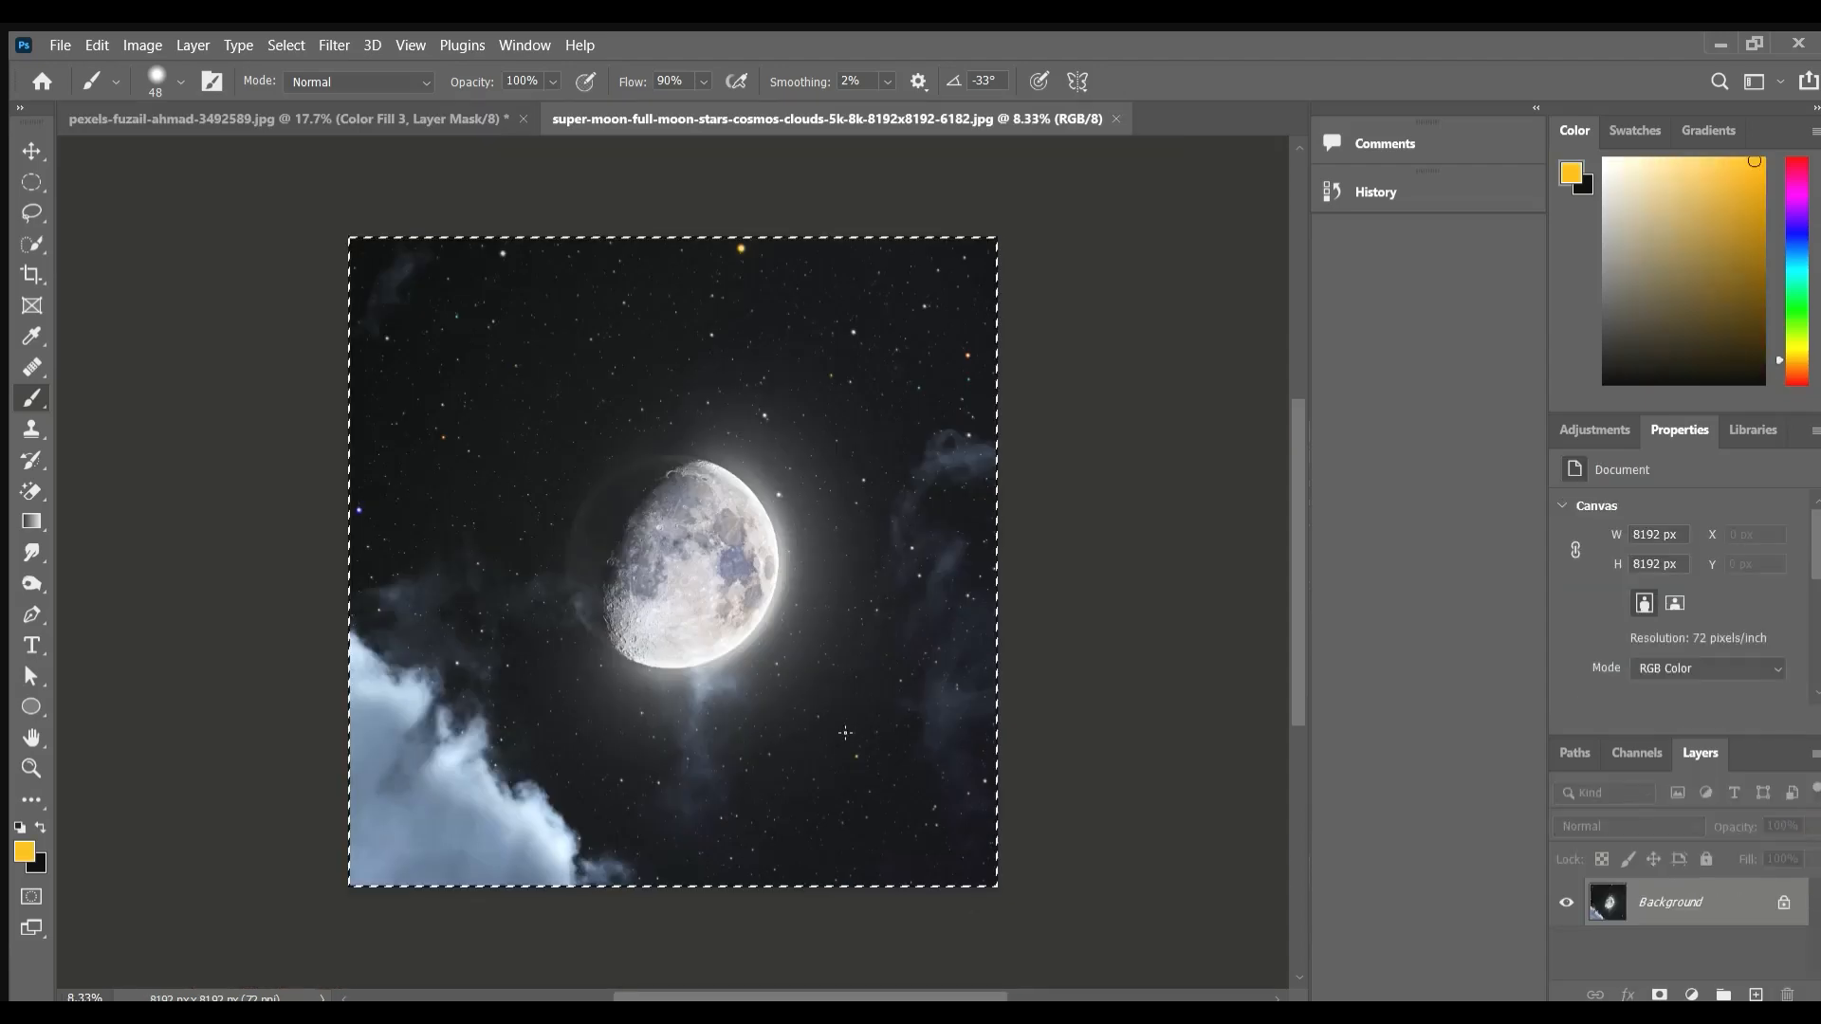
left_click(32, 151)
left_click_drag(692, 569, 664, 398)
key("ctrl+0")
left_click_drag(964, 514, 963, 332)
left_click(1639, 830)
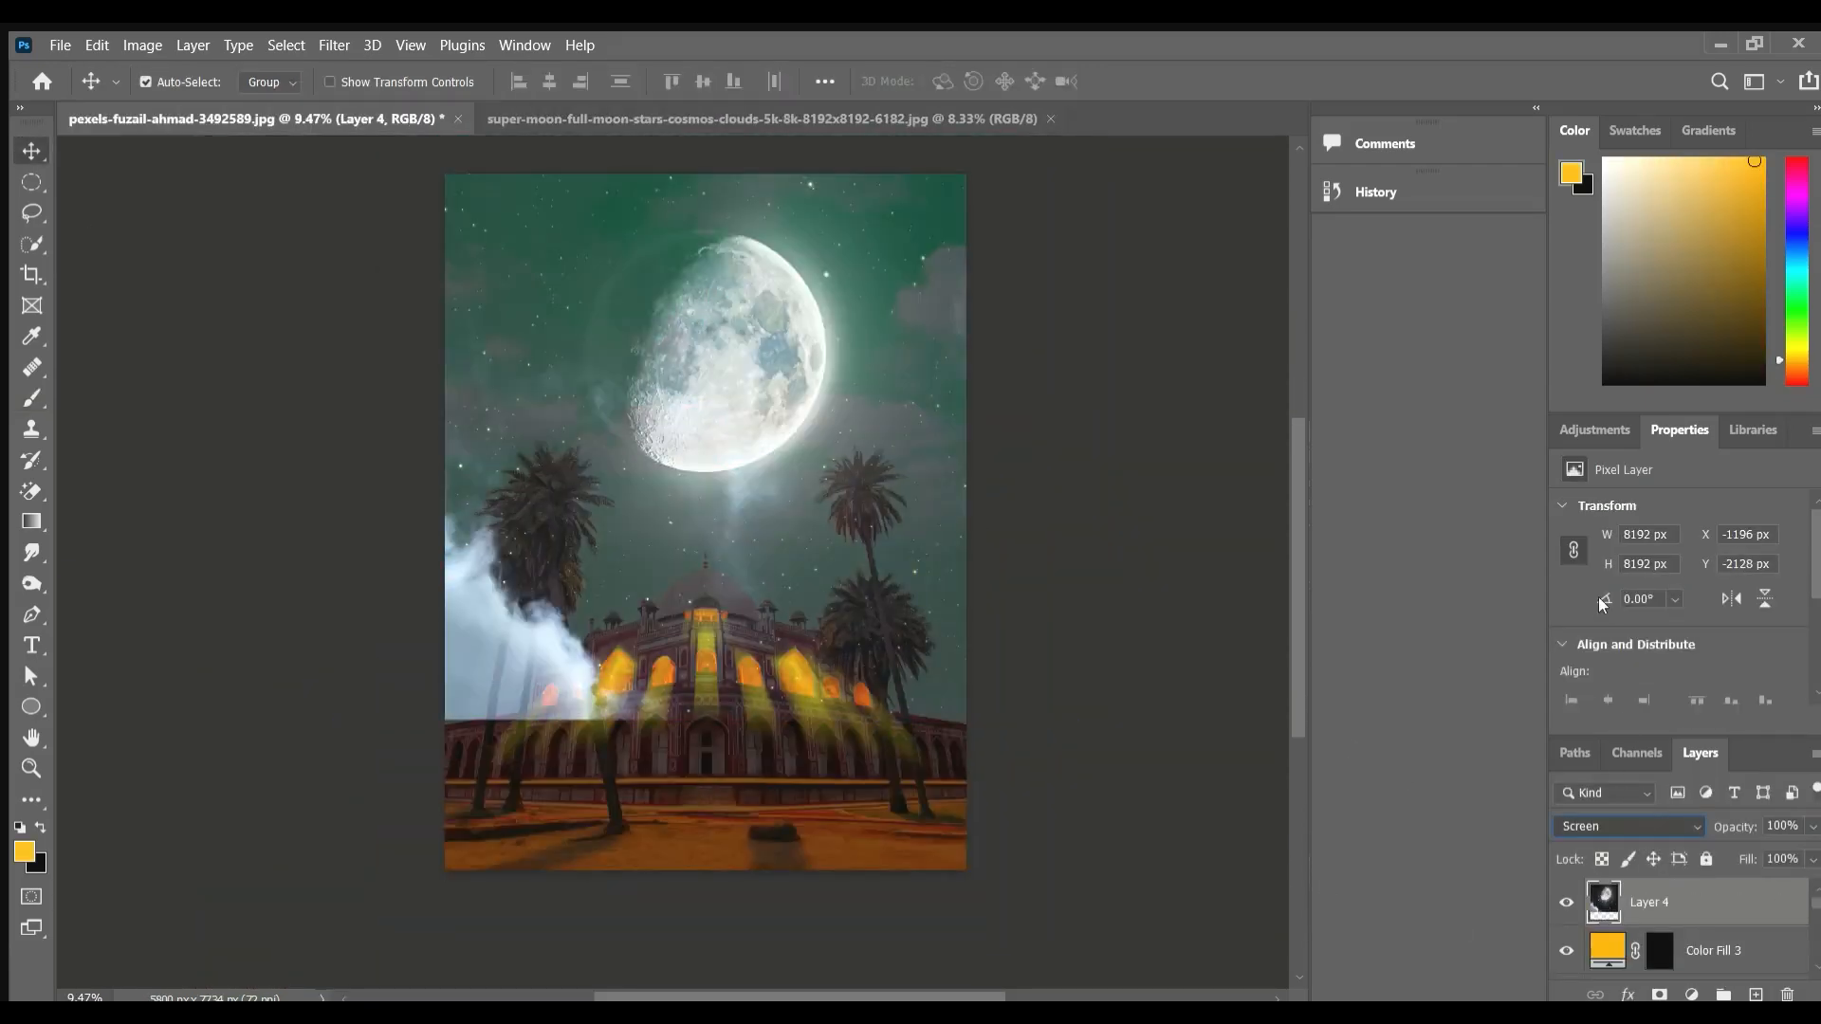
Scale the moon layer down to about 4184 px square and place the moon in the upper left of the sky.
left_click_drag(844, 588, 857, 731)
left_click_drag(939, 731, 889, 731)
key("ctrl+t")
left_click_drag(1038, 862, 752, 576)
left_click_drag(630, 514, 690, 581)
left_click_drag(813, 644, 720, 550)
key("Return")
Set the moon layer's blending mode to Lighten.
key("Down")
key("Up")
key("Up")
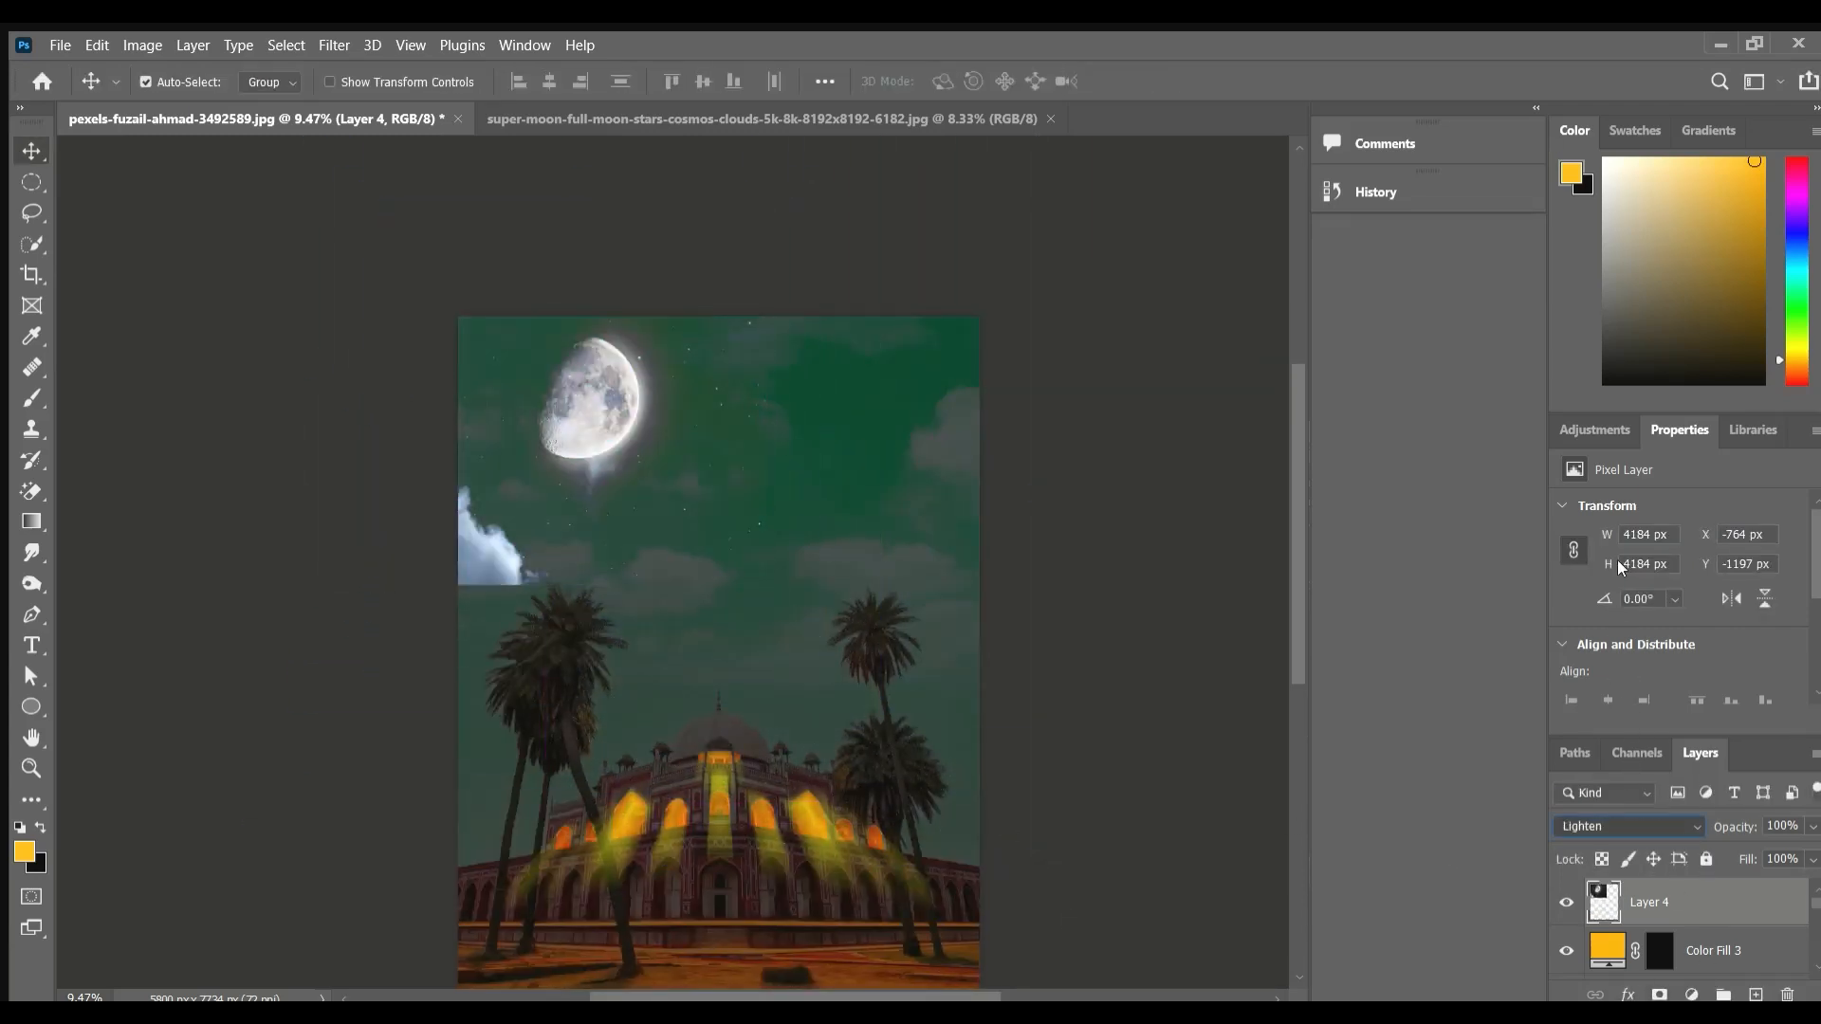
key("Up")
key("Down")
key("Down")
key("Up")
Add a mask to the moon layer and paint black with a 2165 px soft brush over its cloud and outer edges.
left_click_drag(804, 719, 1028, 874)
scroll(939, 813, "up", 5)
left_click(1667, 992)
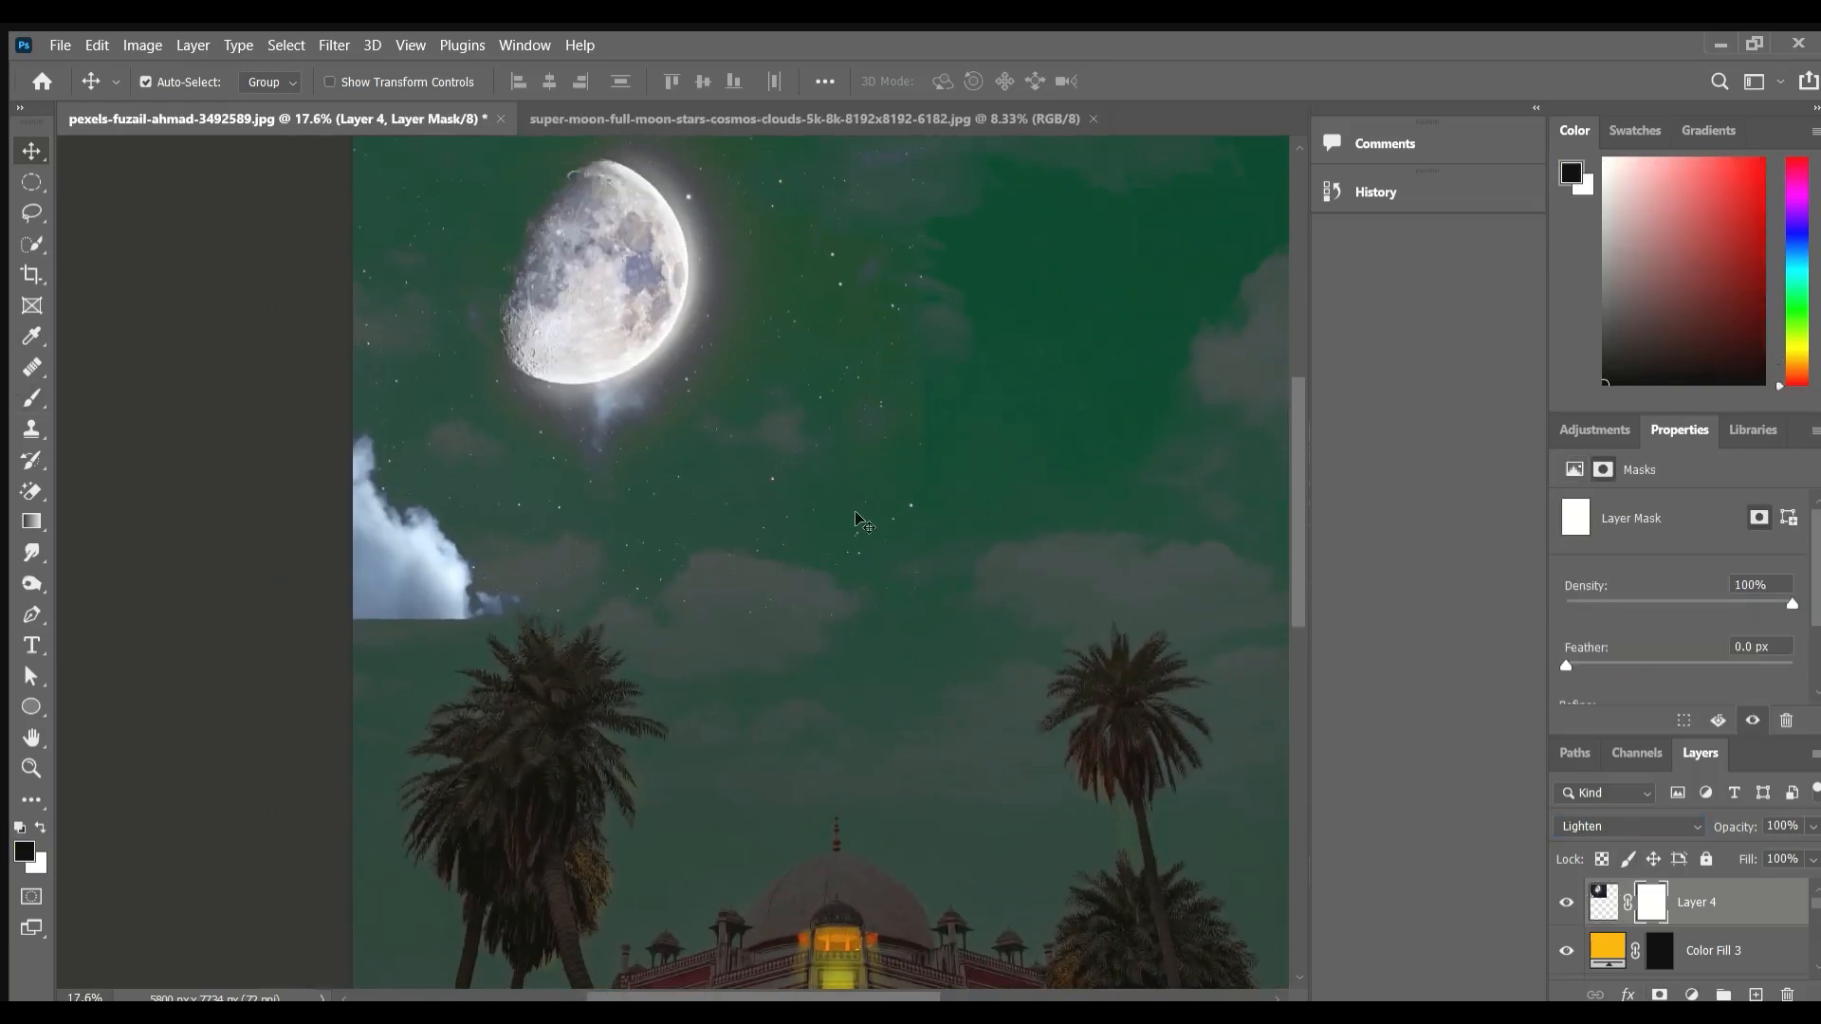
left_click(29, 394)
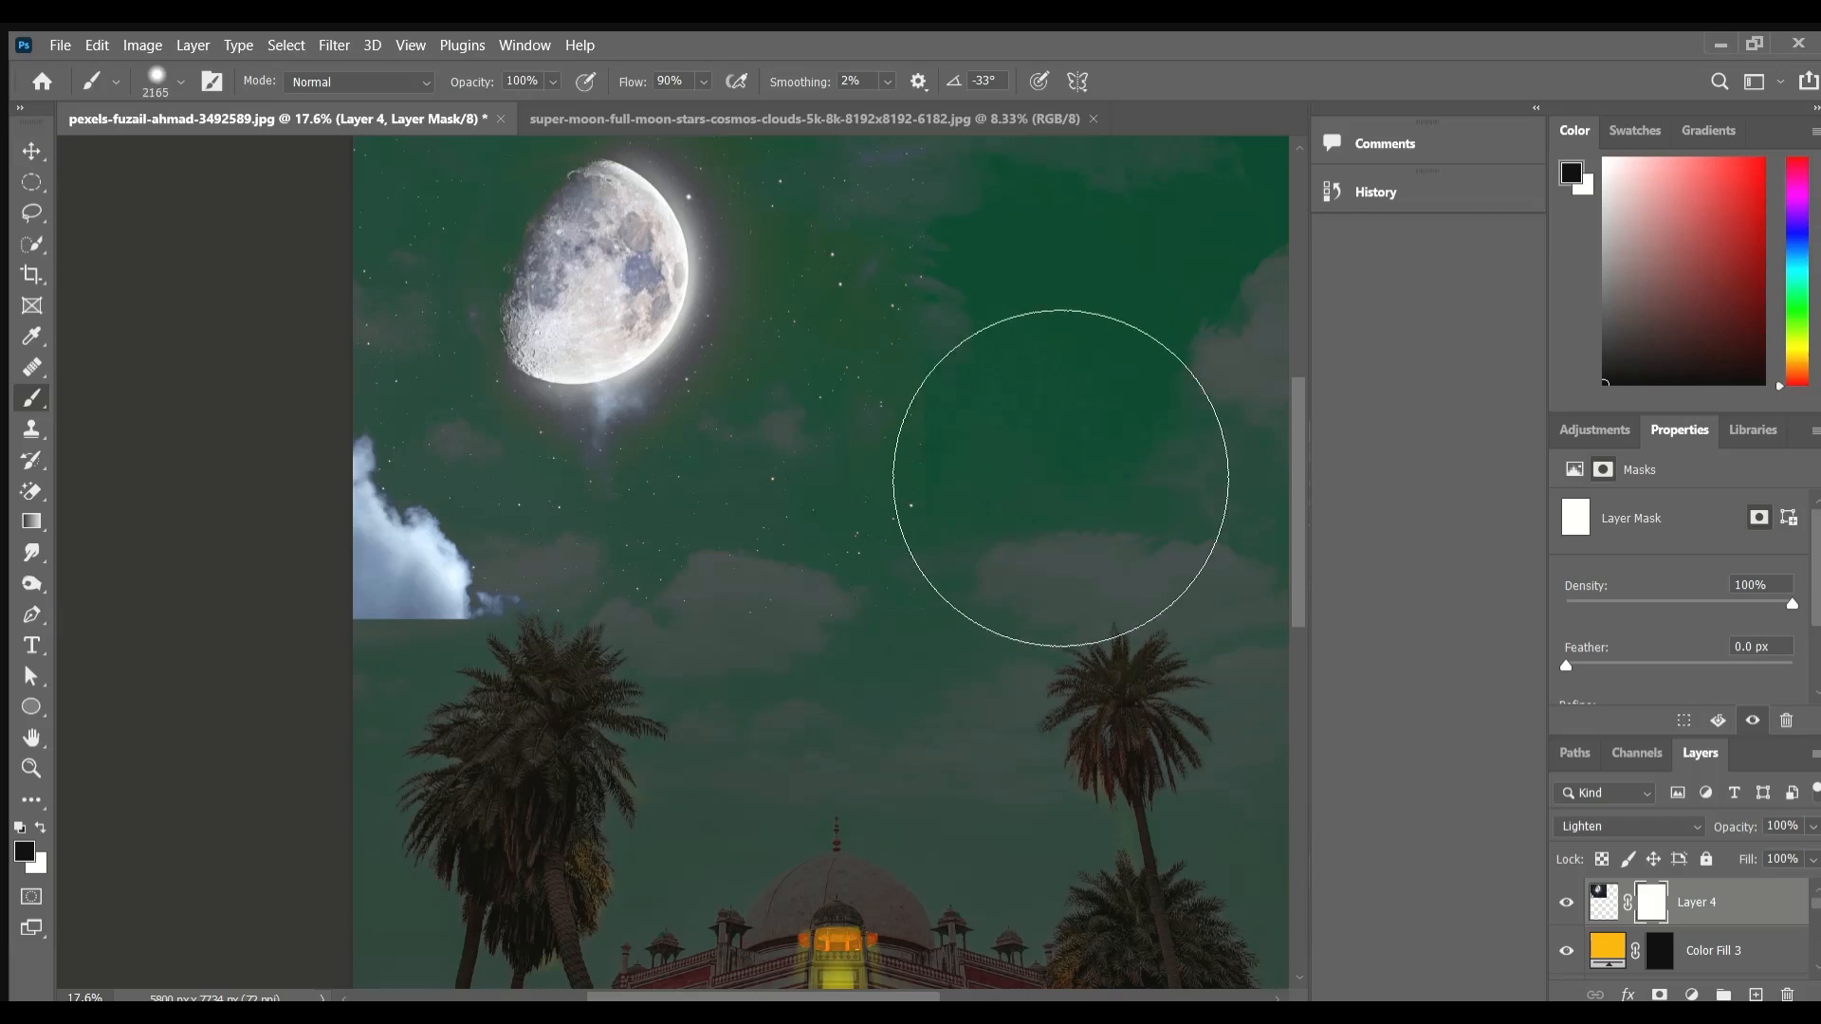
mouse_move(1060, 478)
left_mouse_down()
mouse_move(869, 731)
mouse_move(403, 650)
left_mouse_up()
On a new layer above the moon, paint a large soft white spot over the moon's lower part with the 2165 px brush.
scroll(854, 756, "down", 5)
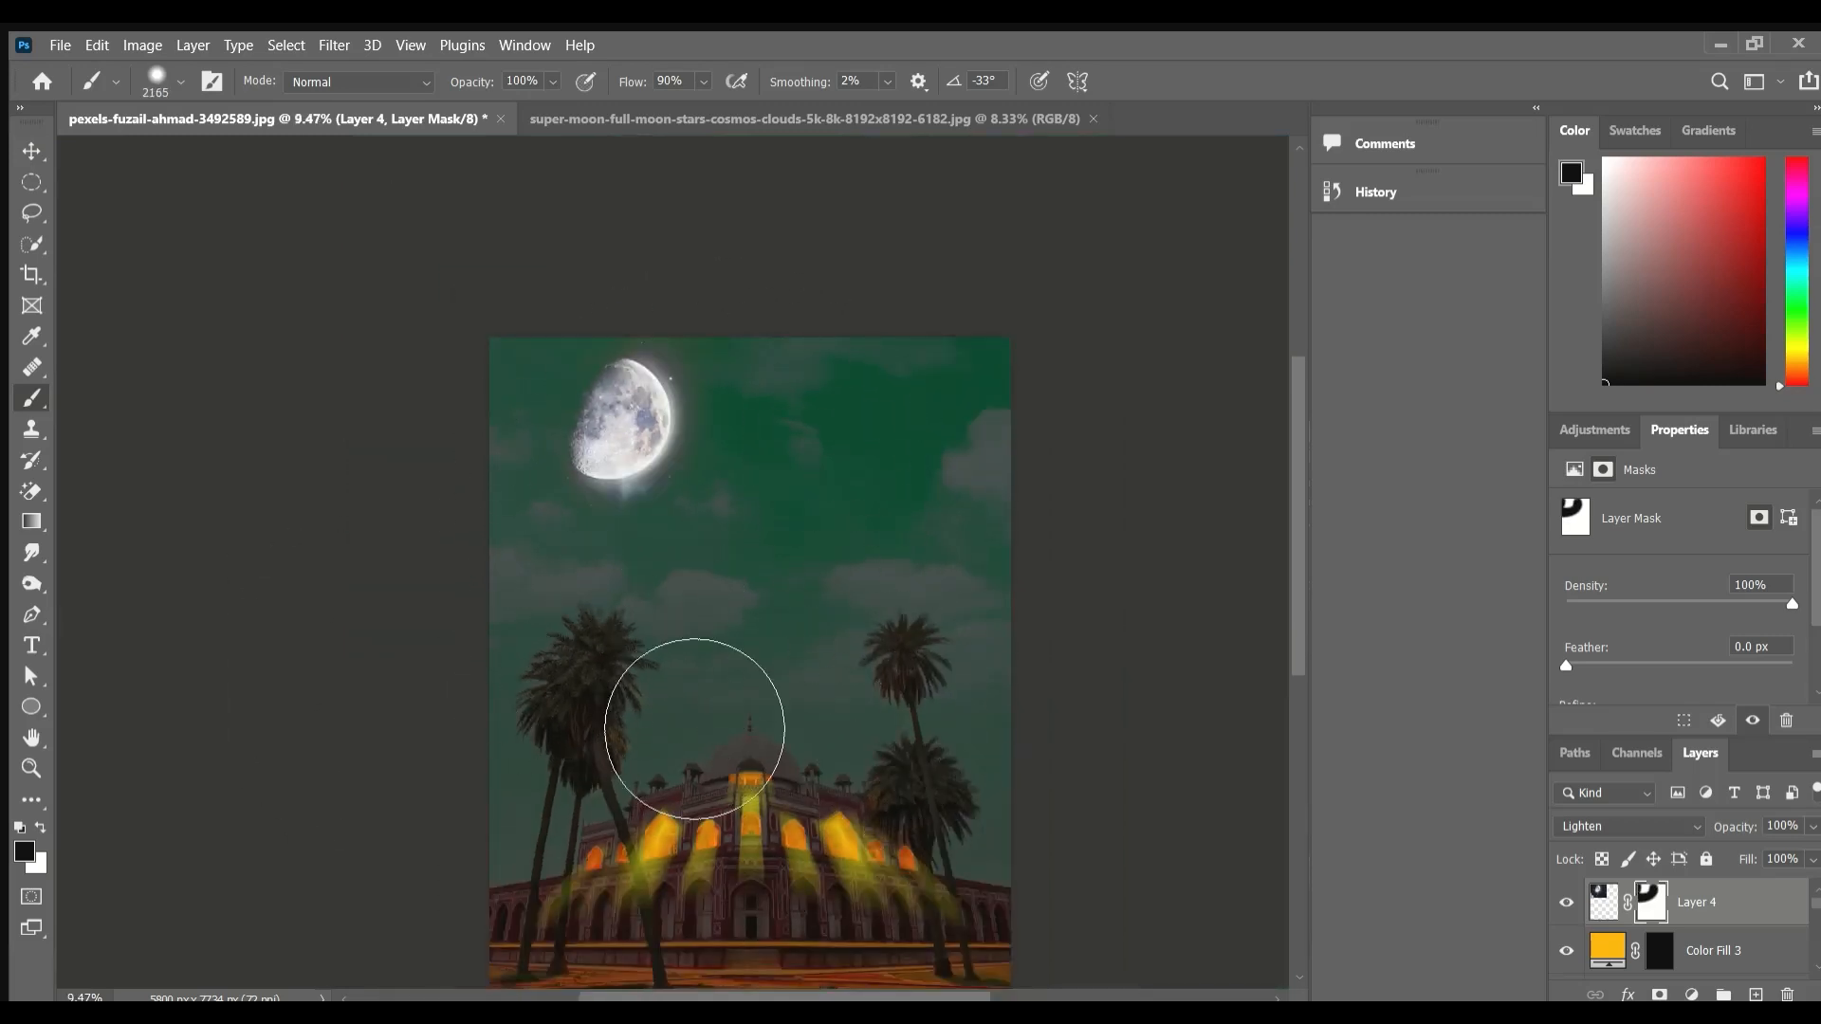
scroll(663, 579, "up", 5)
scroll(1054, 439, "down", 1)
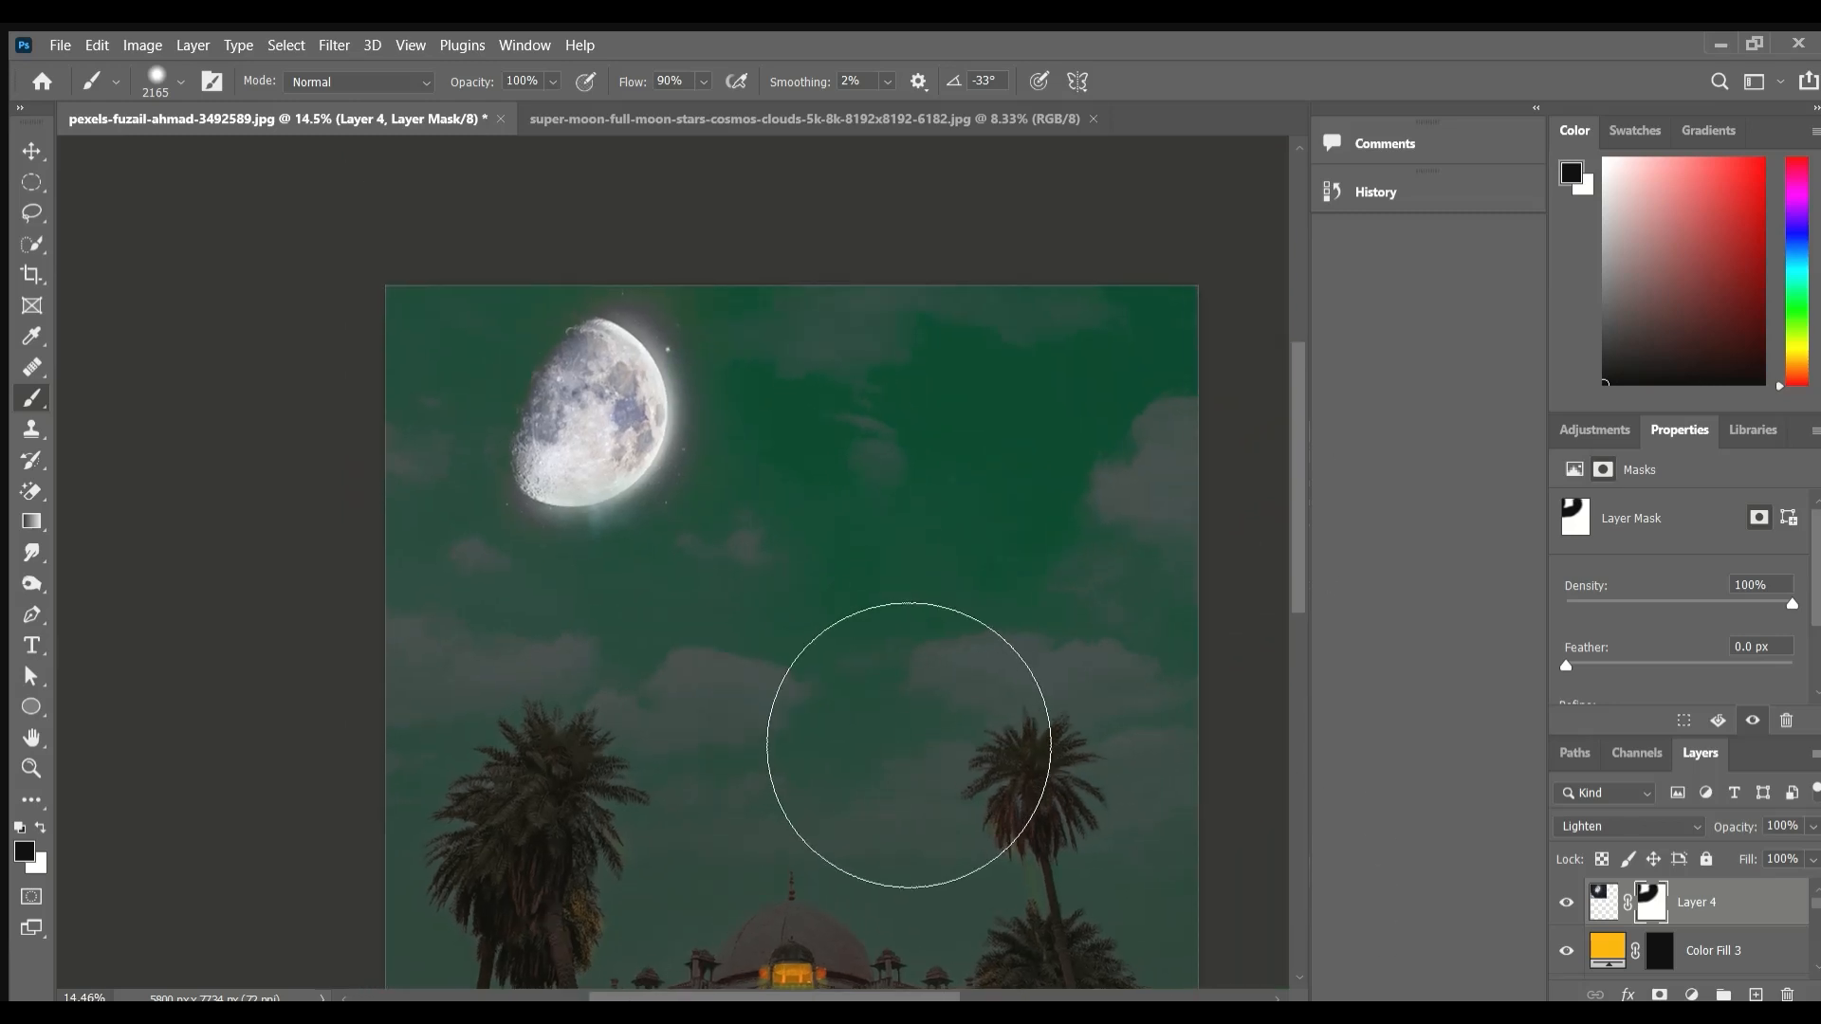
scroll(1055, 816, "up", 2)
left_click(1748, 993)
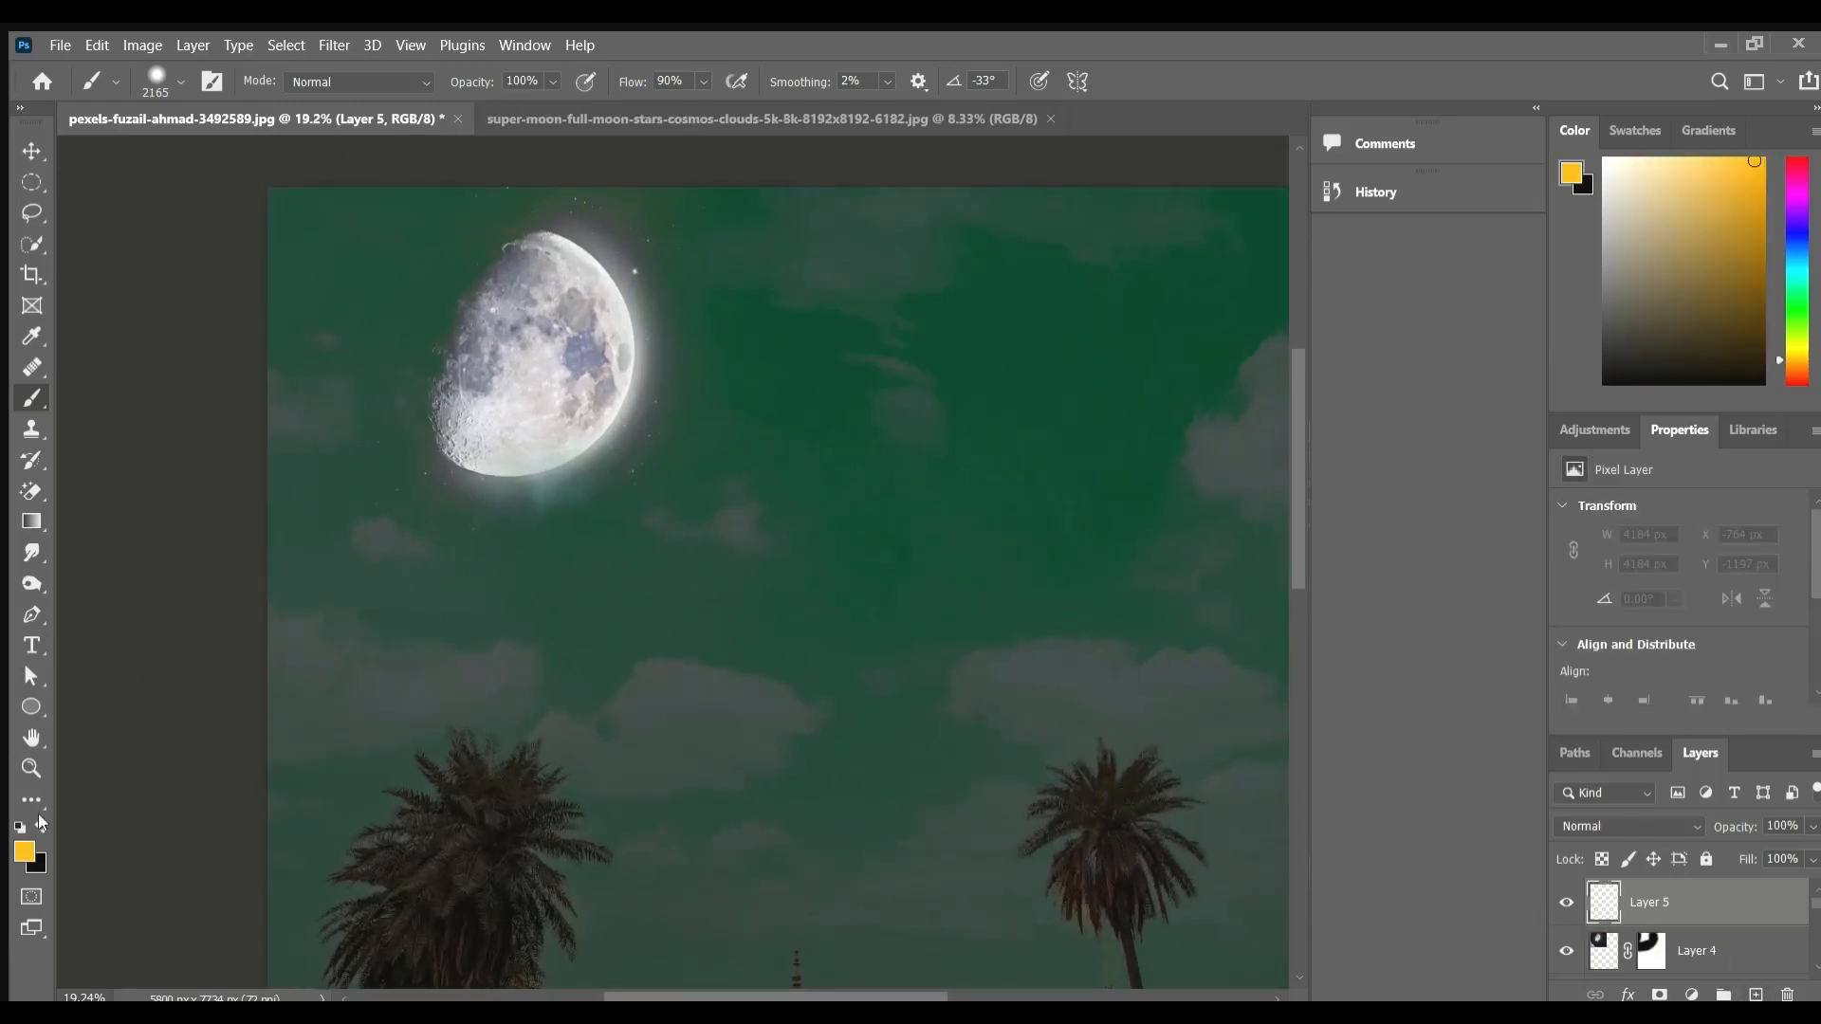
key("x")
left_click(614, 414)
scroll(996, 854, "down", 2)
left_click_drag(692, 536, 676, 560)
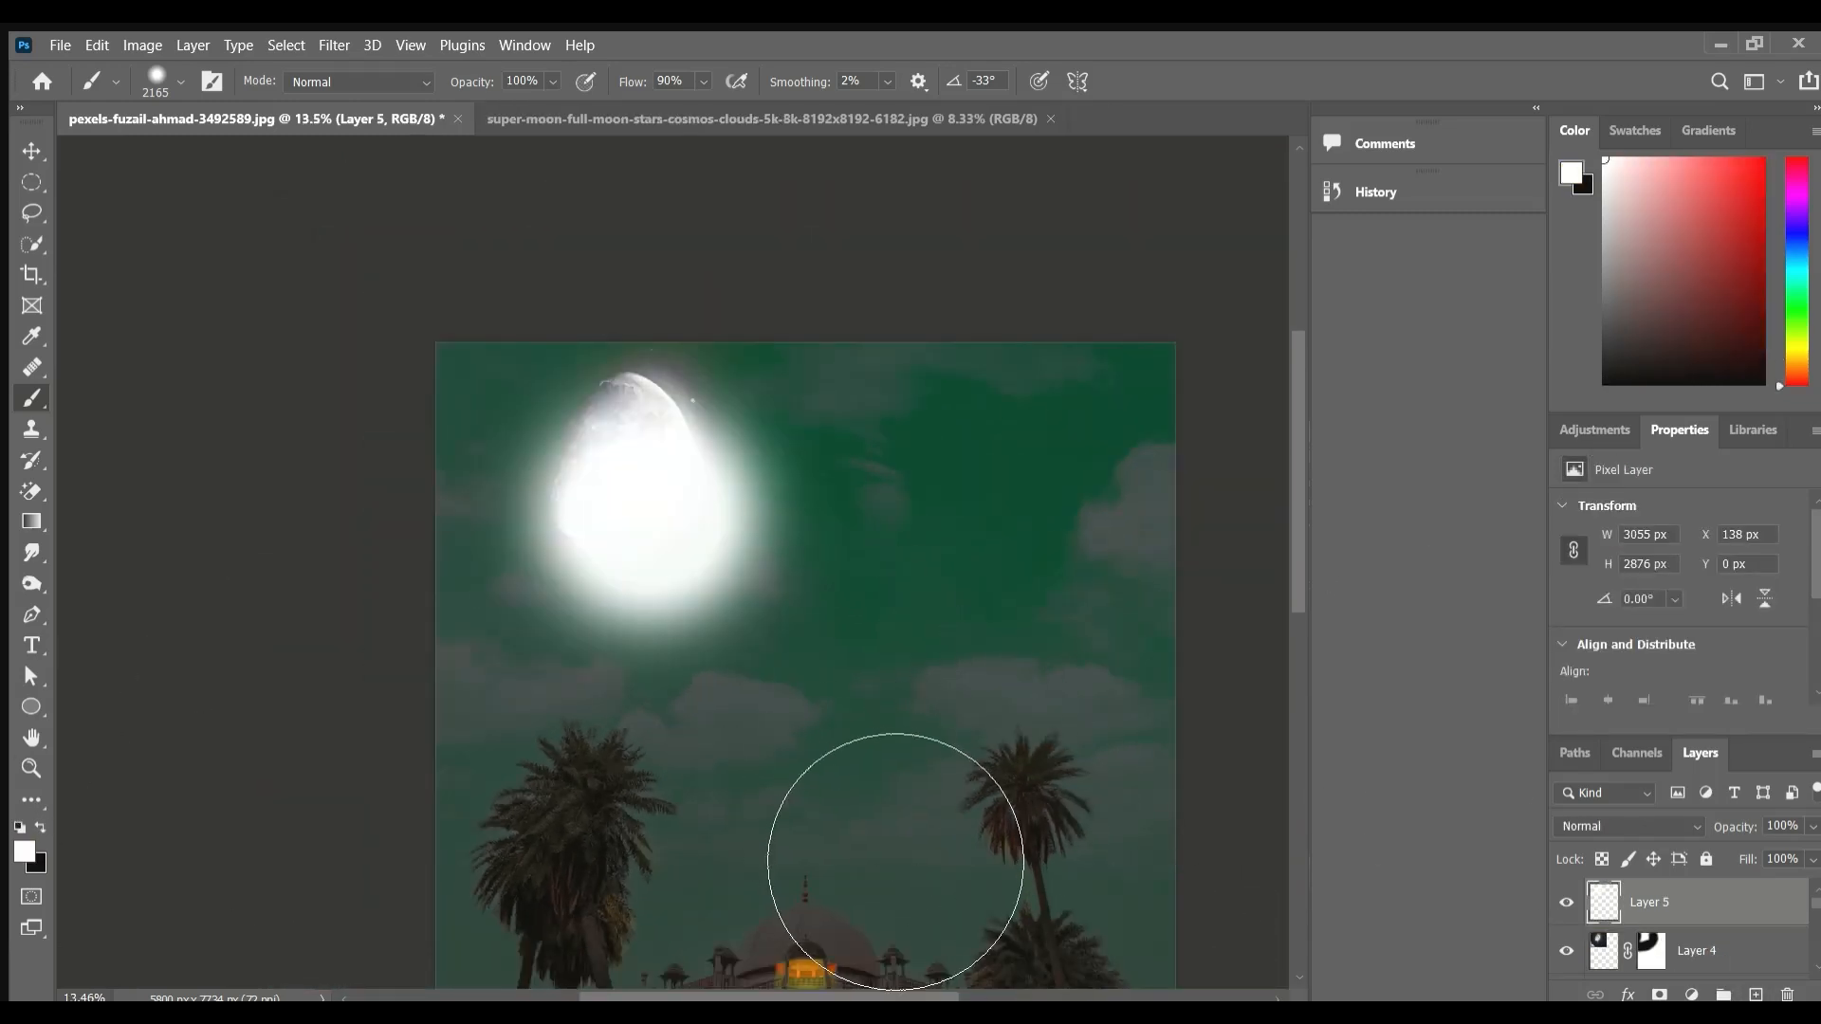
Blur the white spot layer to soften its edges.
key("h")
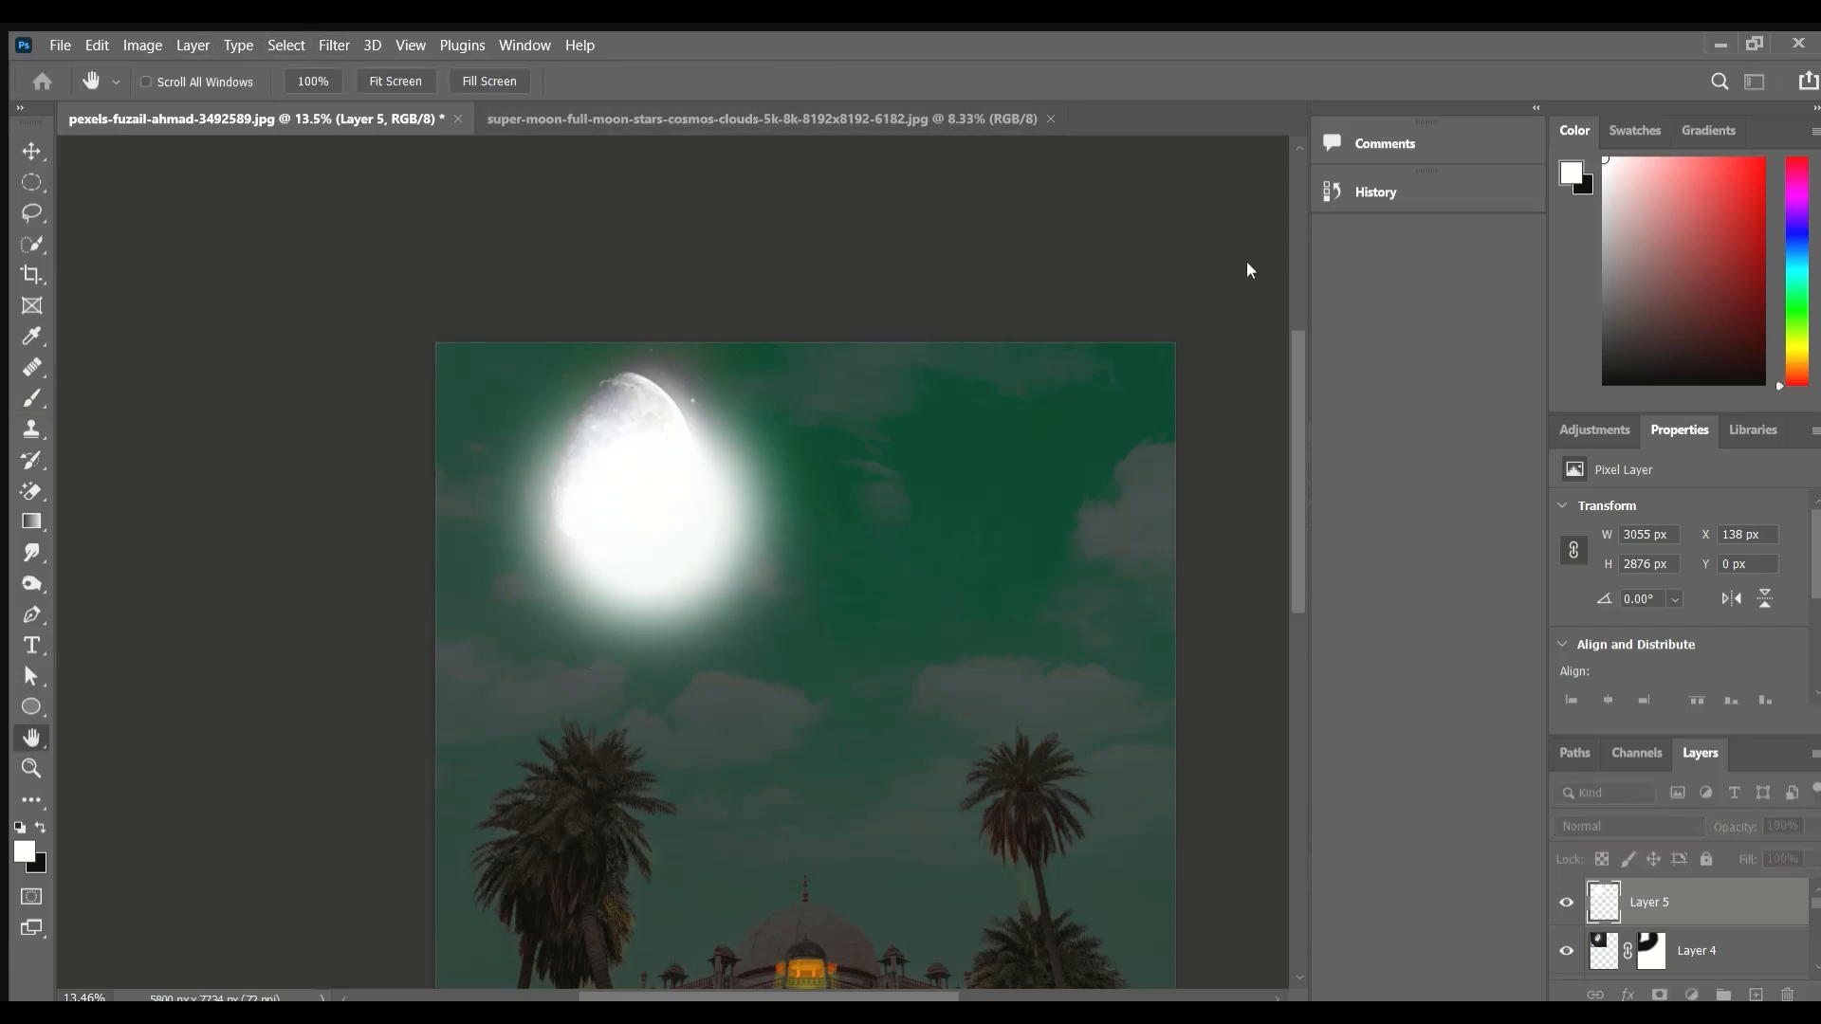
key("b")
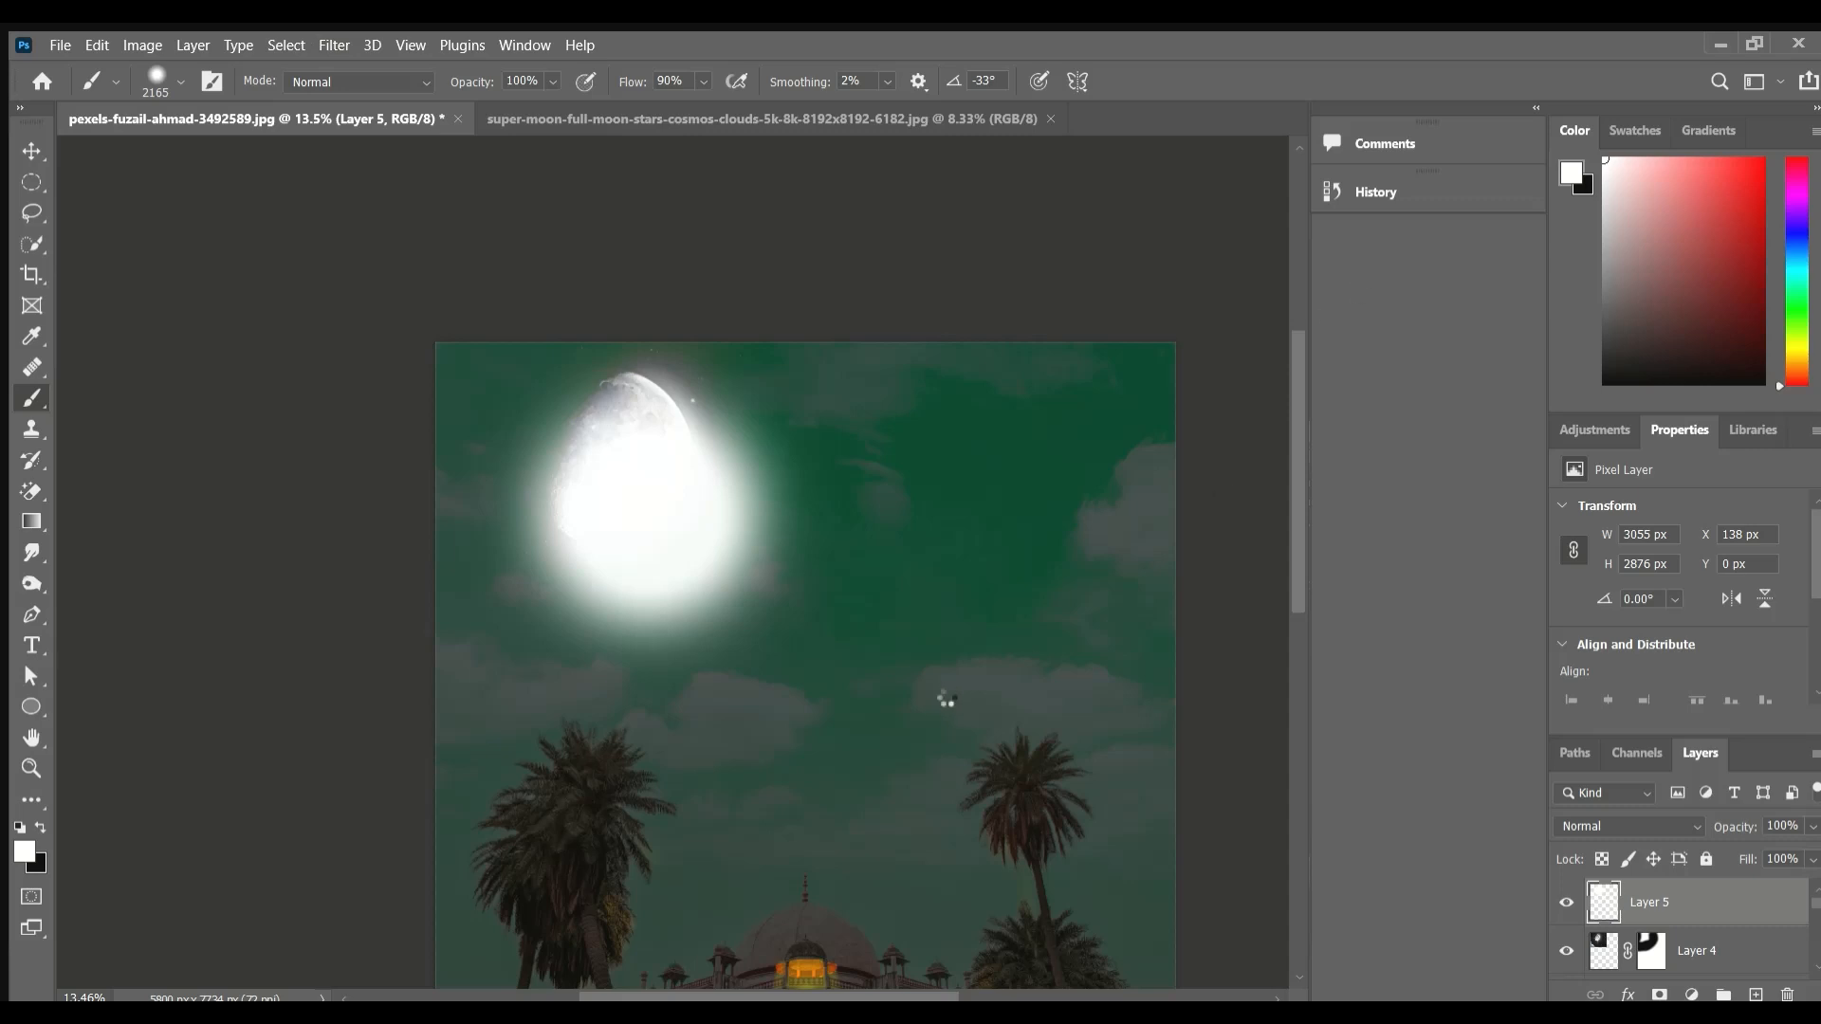
scroll(939, 695, "down", 4)
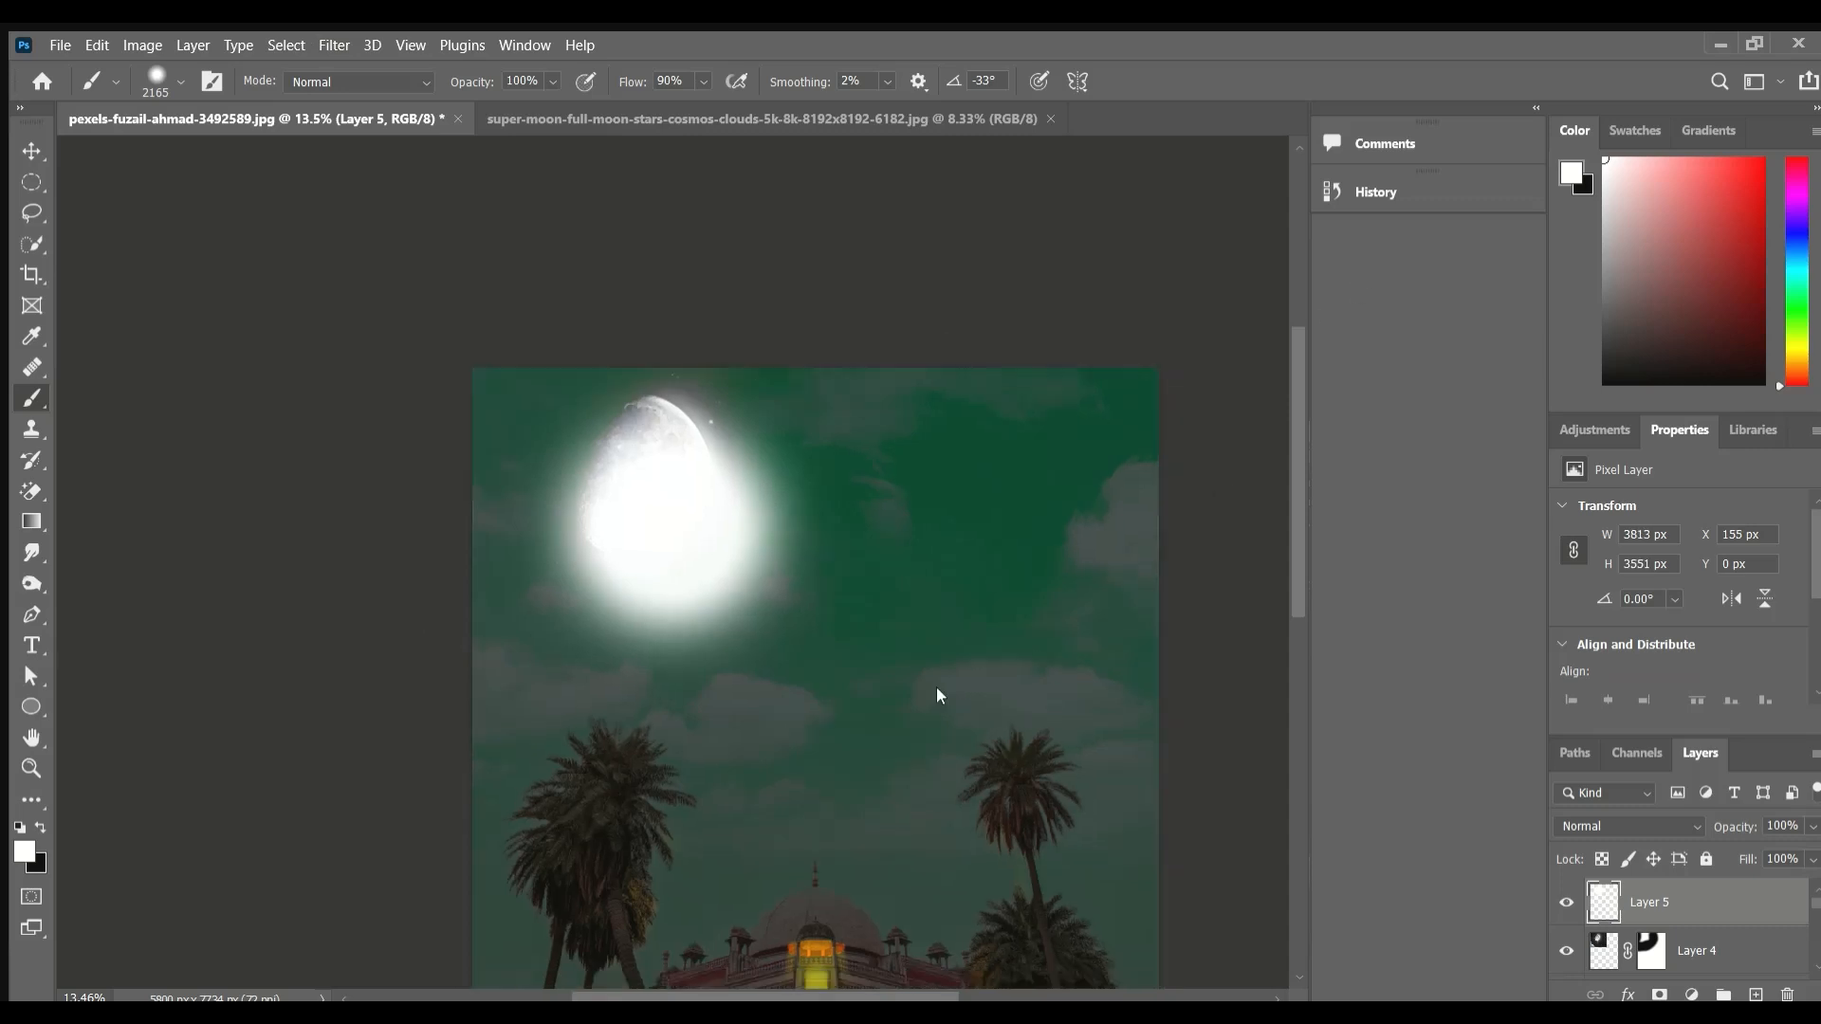
Rotate the white glow clockwise and move it so it streams down and to the right from the moon.
scroll(967, 773, "up", 5)
left_click_drag(870, 676, 842, 634)
left_click(31, 152)
left_click_drag(554, 412, 599, 440)
key("ctrl+t")
left_click_drag(996, 241, 1036, 296)
left_click_drag(806, 426, 781, 462)
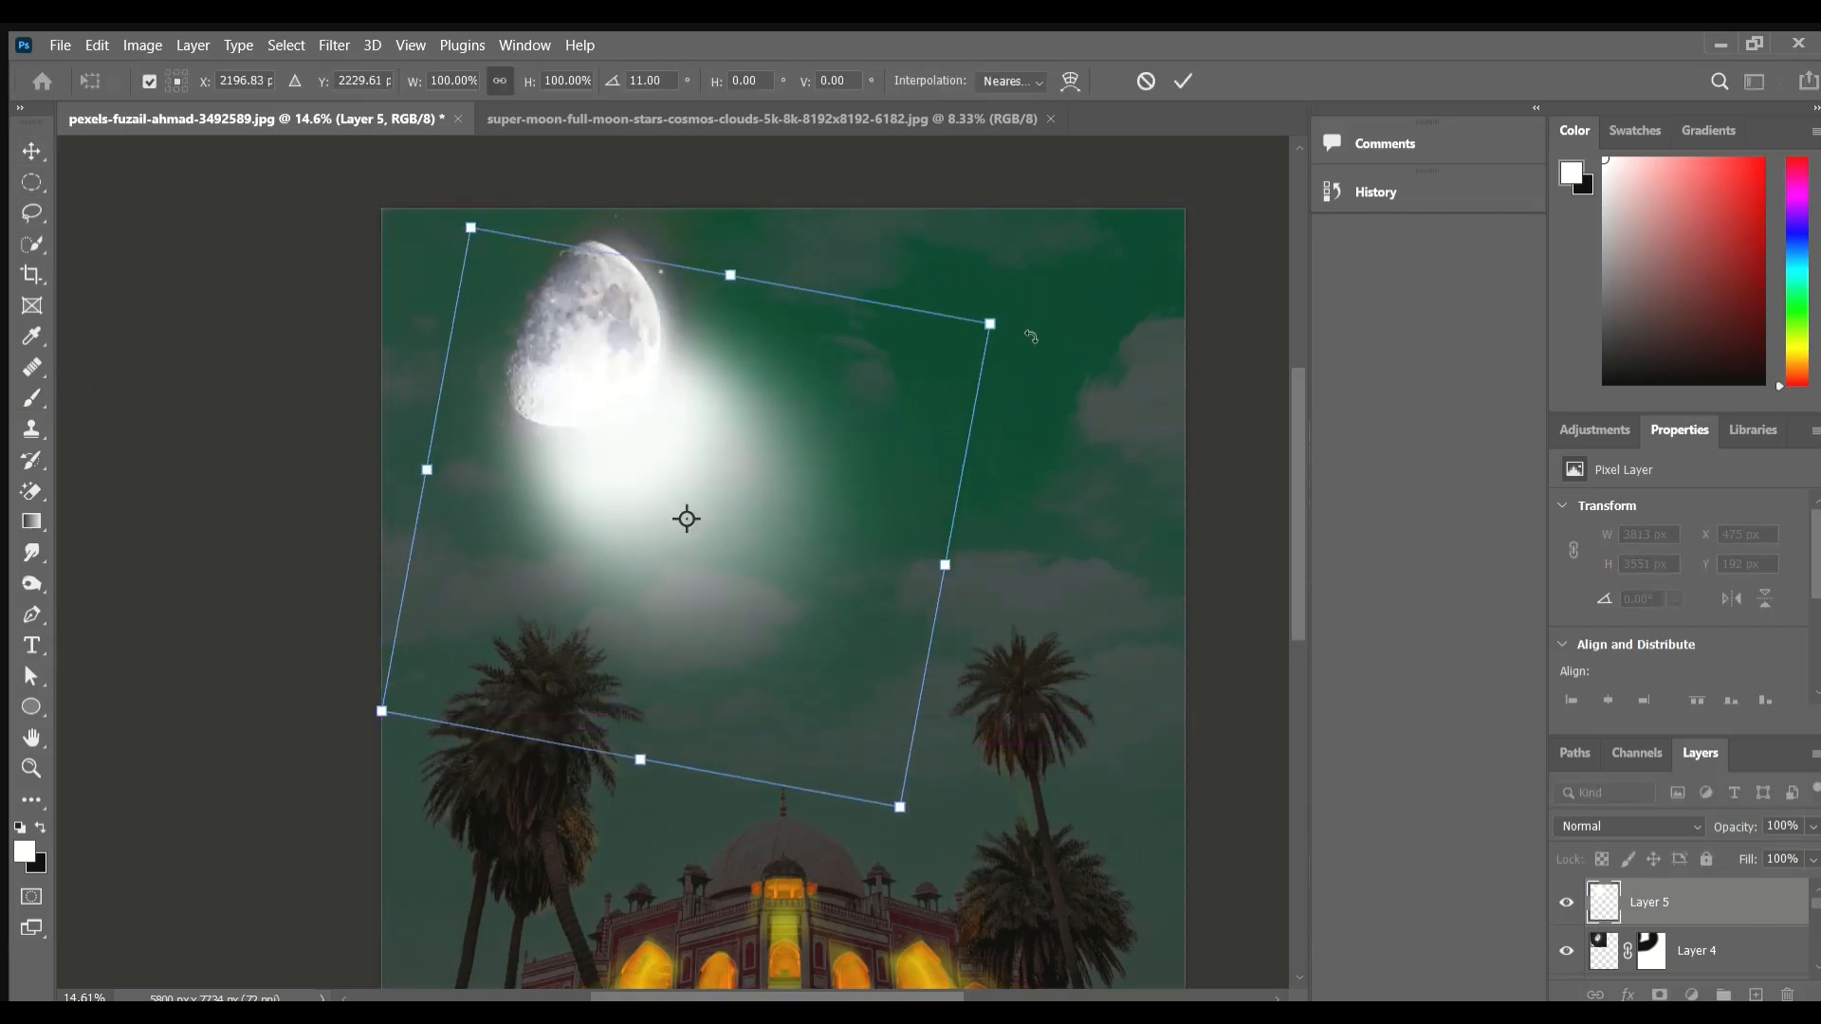
left_click_drag(1032, 337, 1041, 352)
left_click_drag(893, 479, 902, 476)
key("Return")
Blur the moon's white glow again so it fades further into the sky.
scroll(952, 844, "down", 3)
scroll(952, 844, "up", 6)
left_click_drag(876, 706, 794, 751)
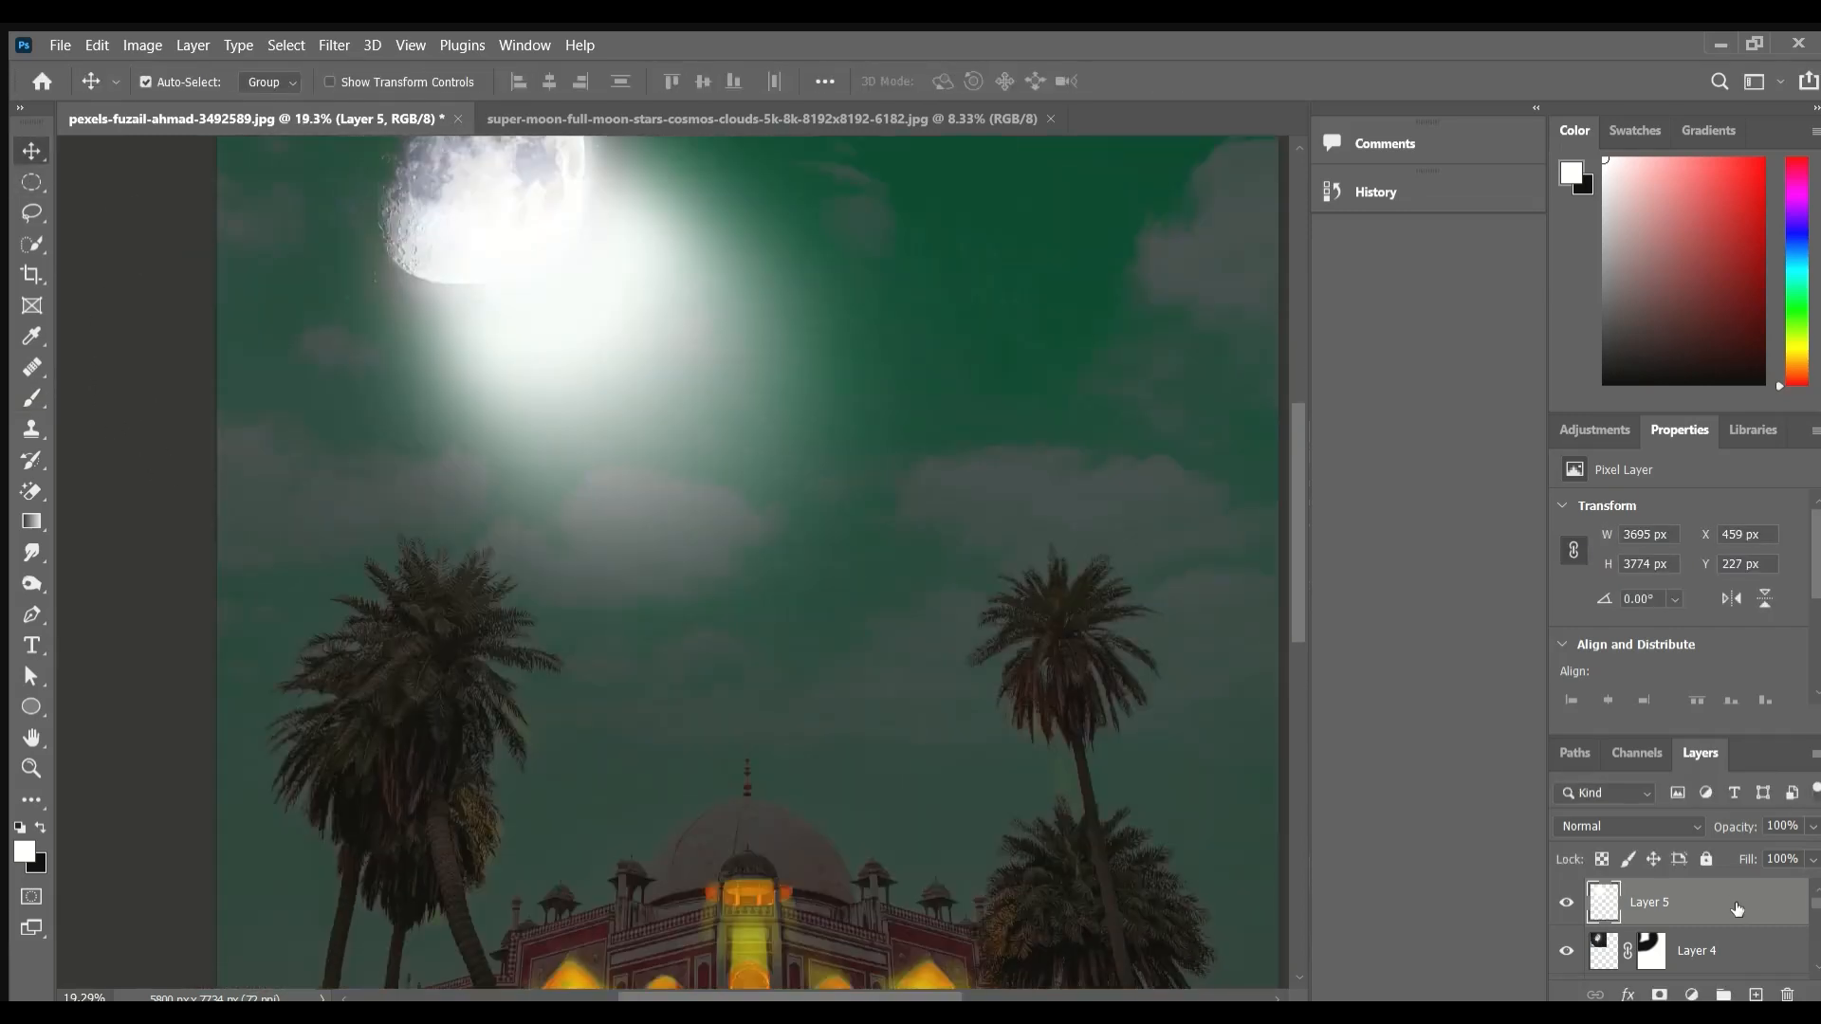
key("h")
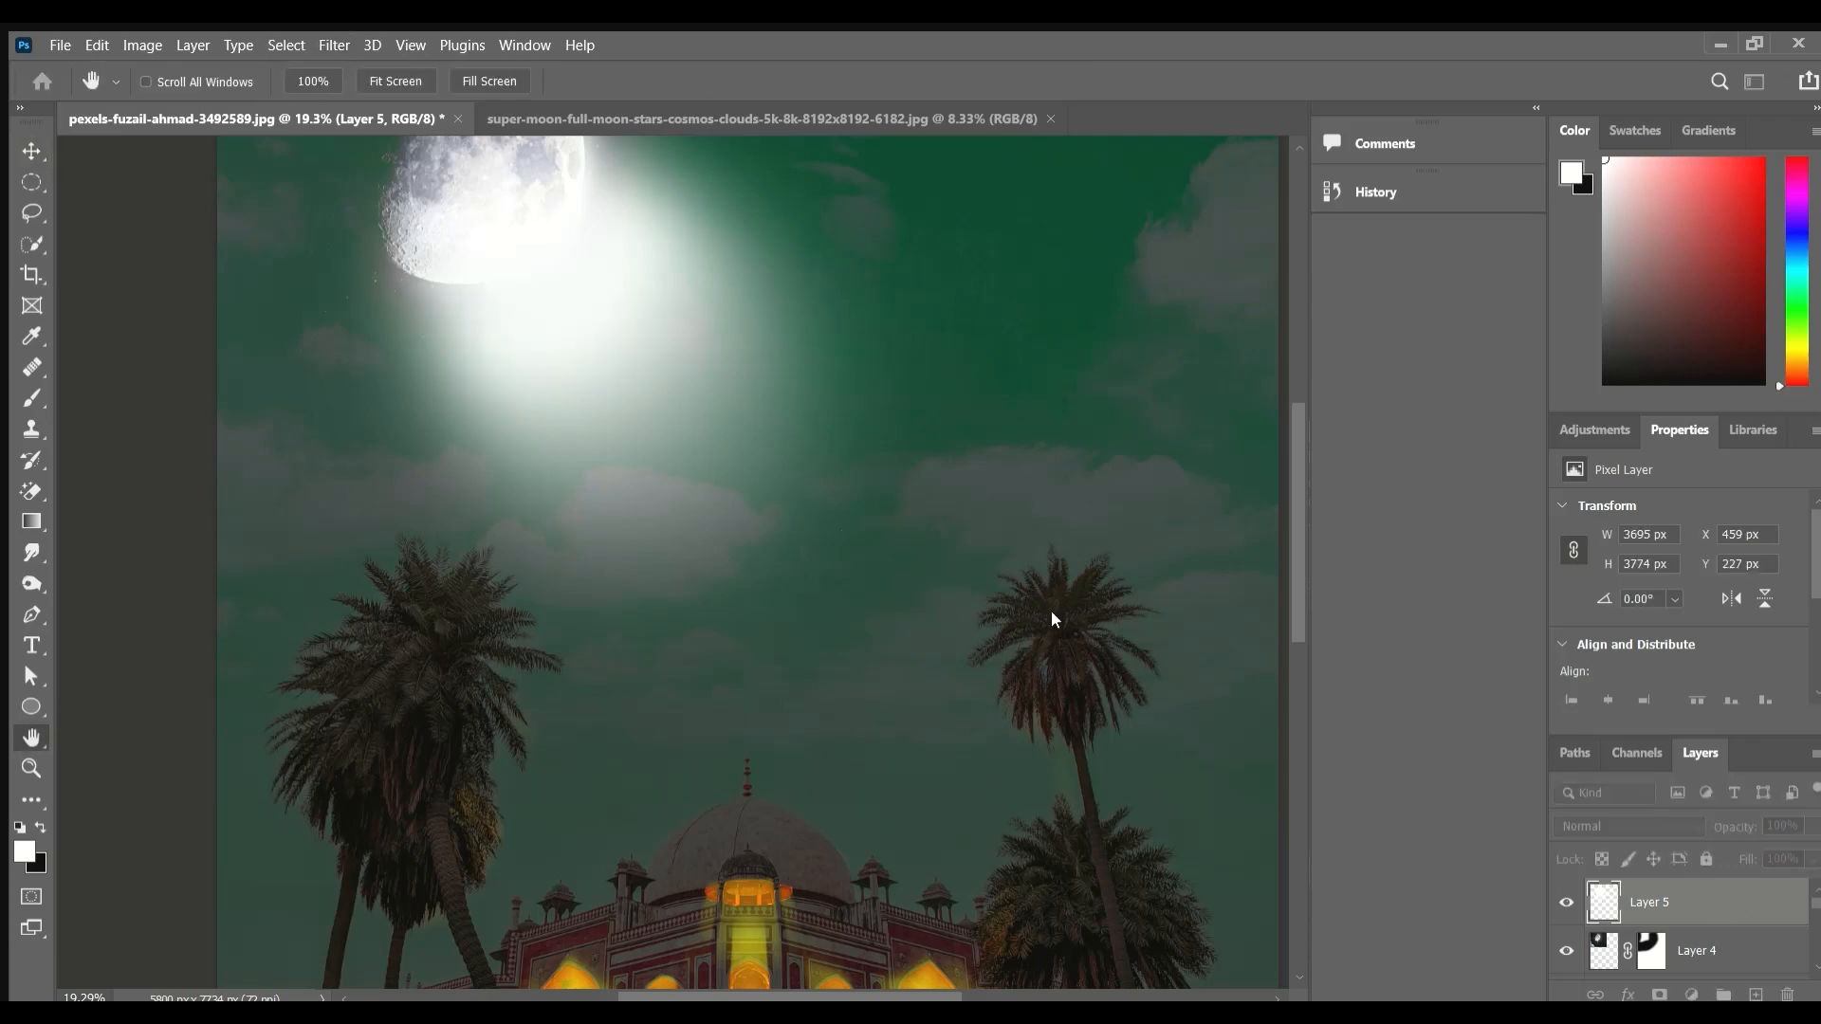
key("v")
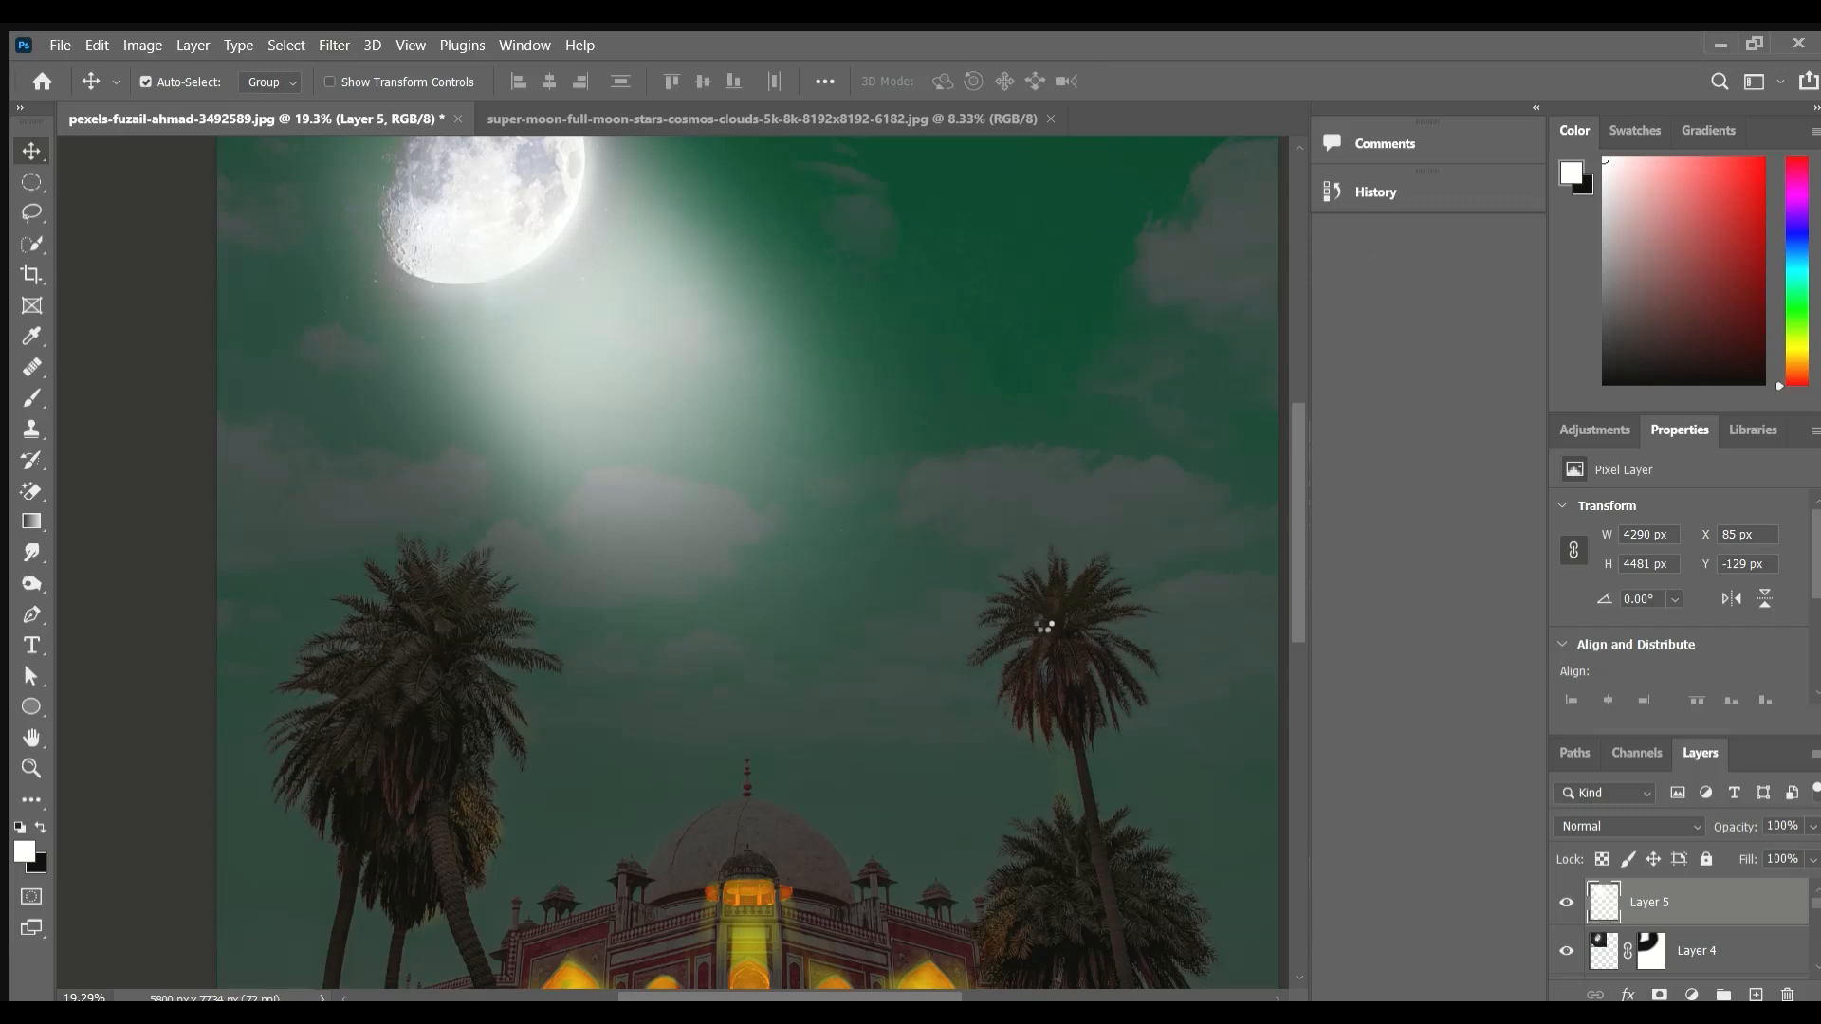
Rotate the white glow by 11.90° and position it as a beam falling from the moon toward the dome.
scroll(732, 767, "down", 3)
key("ctrl+t")
left_click_drag(1033, 270, 1092, 342)
left_click_drag(888, 562, 861, 583)
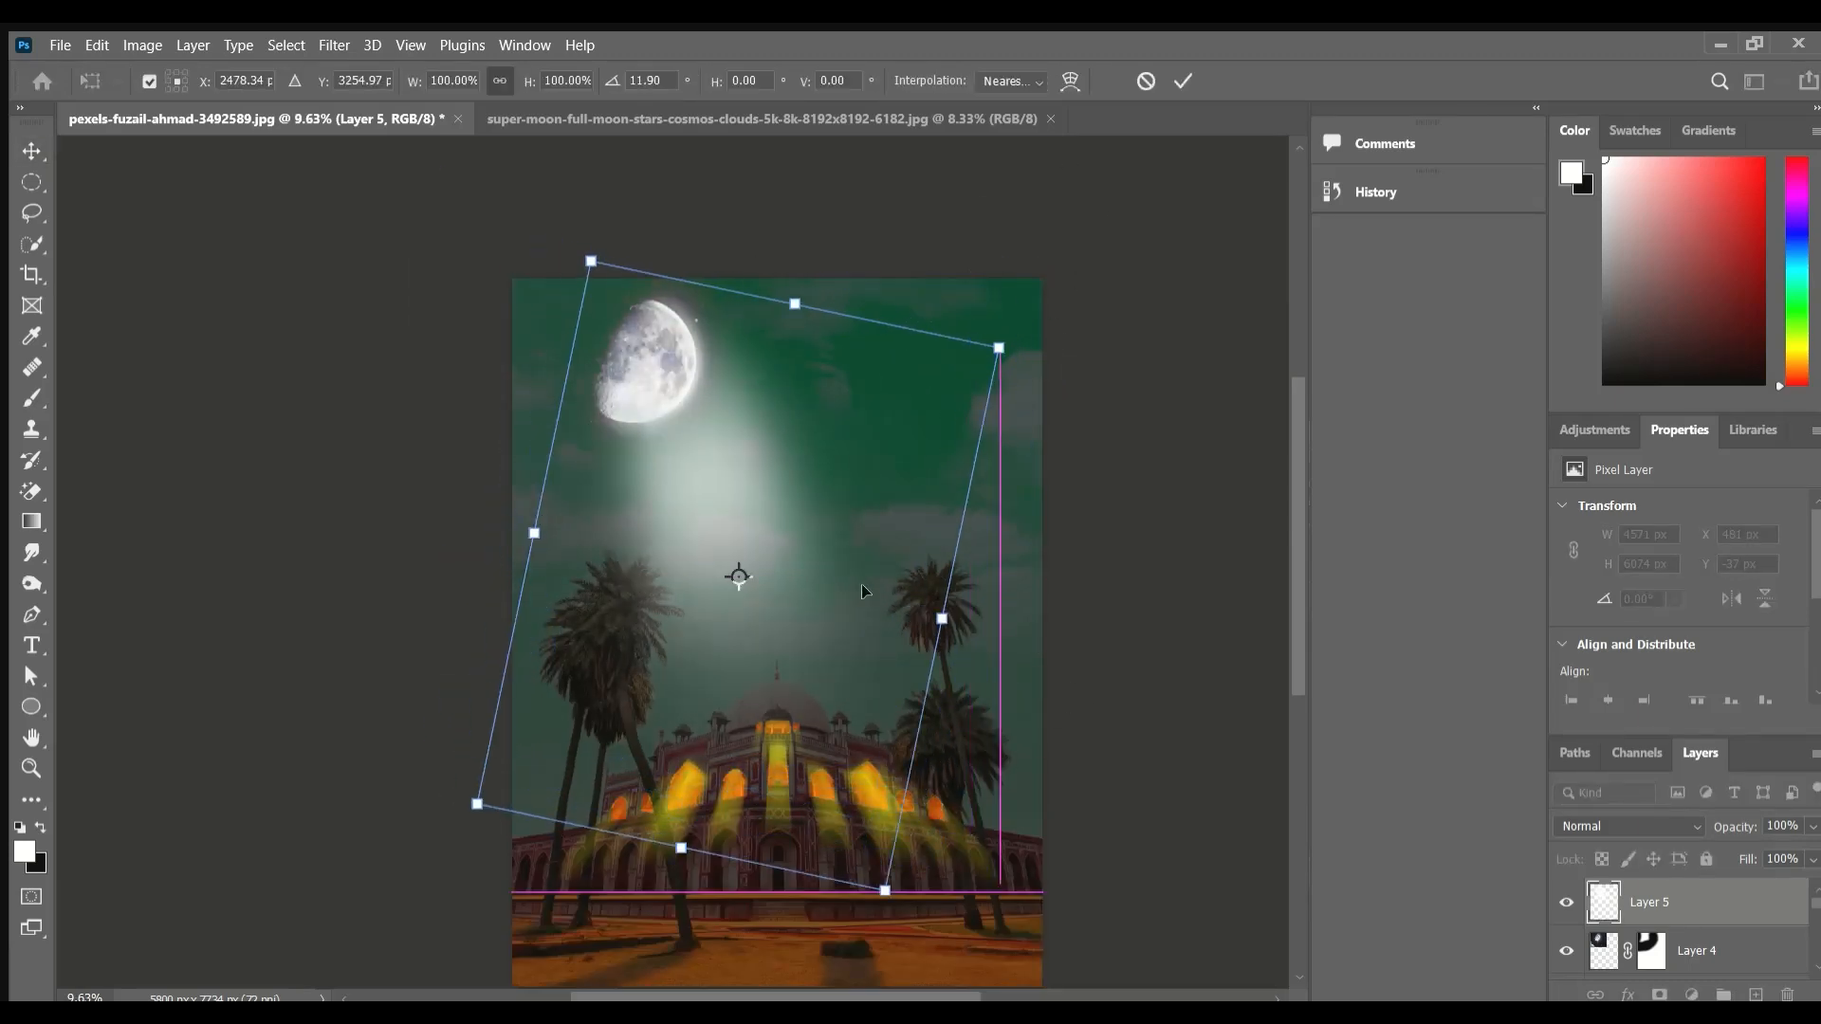
key("Return")
Blur the moonlight beam once more to spread it wider and adjust its angle with Free Transform.
key("h")
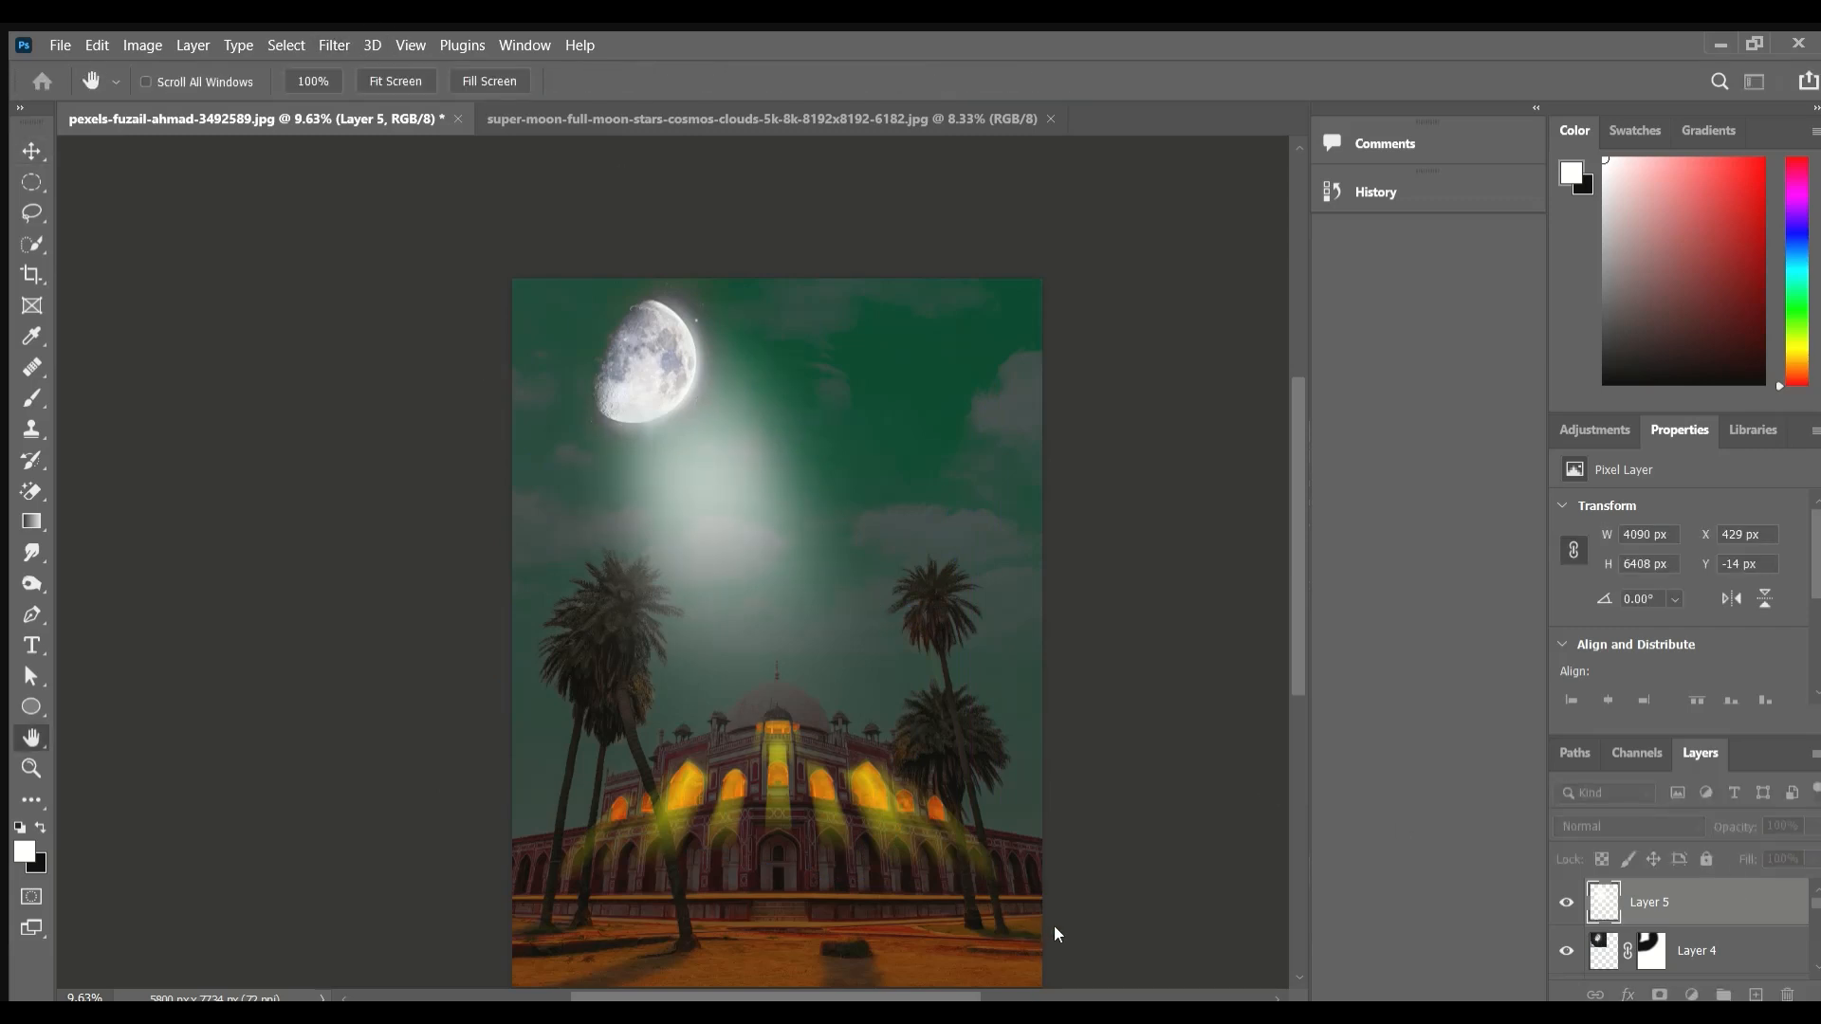
left_click_drag(1085, 931, 1073, 930)
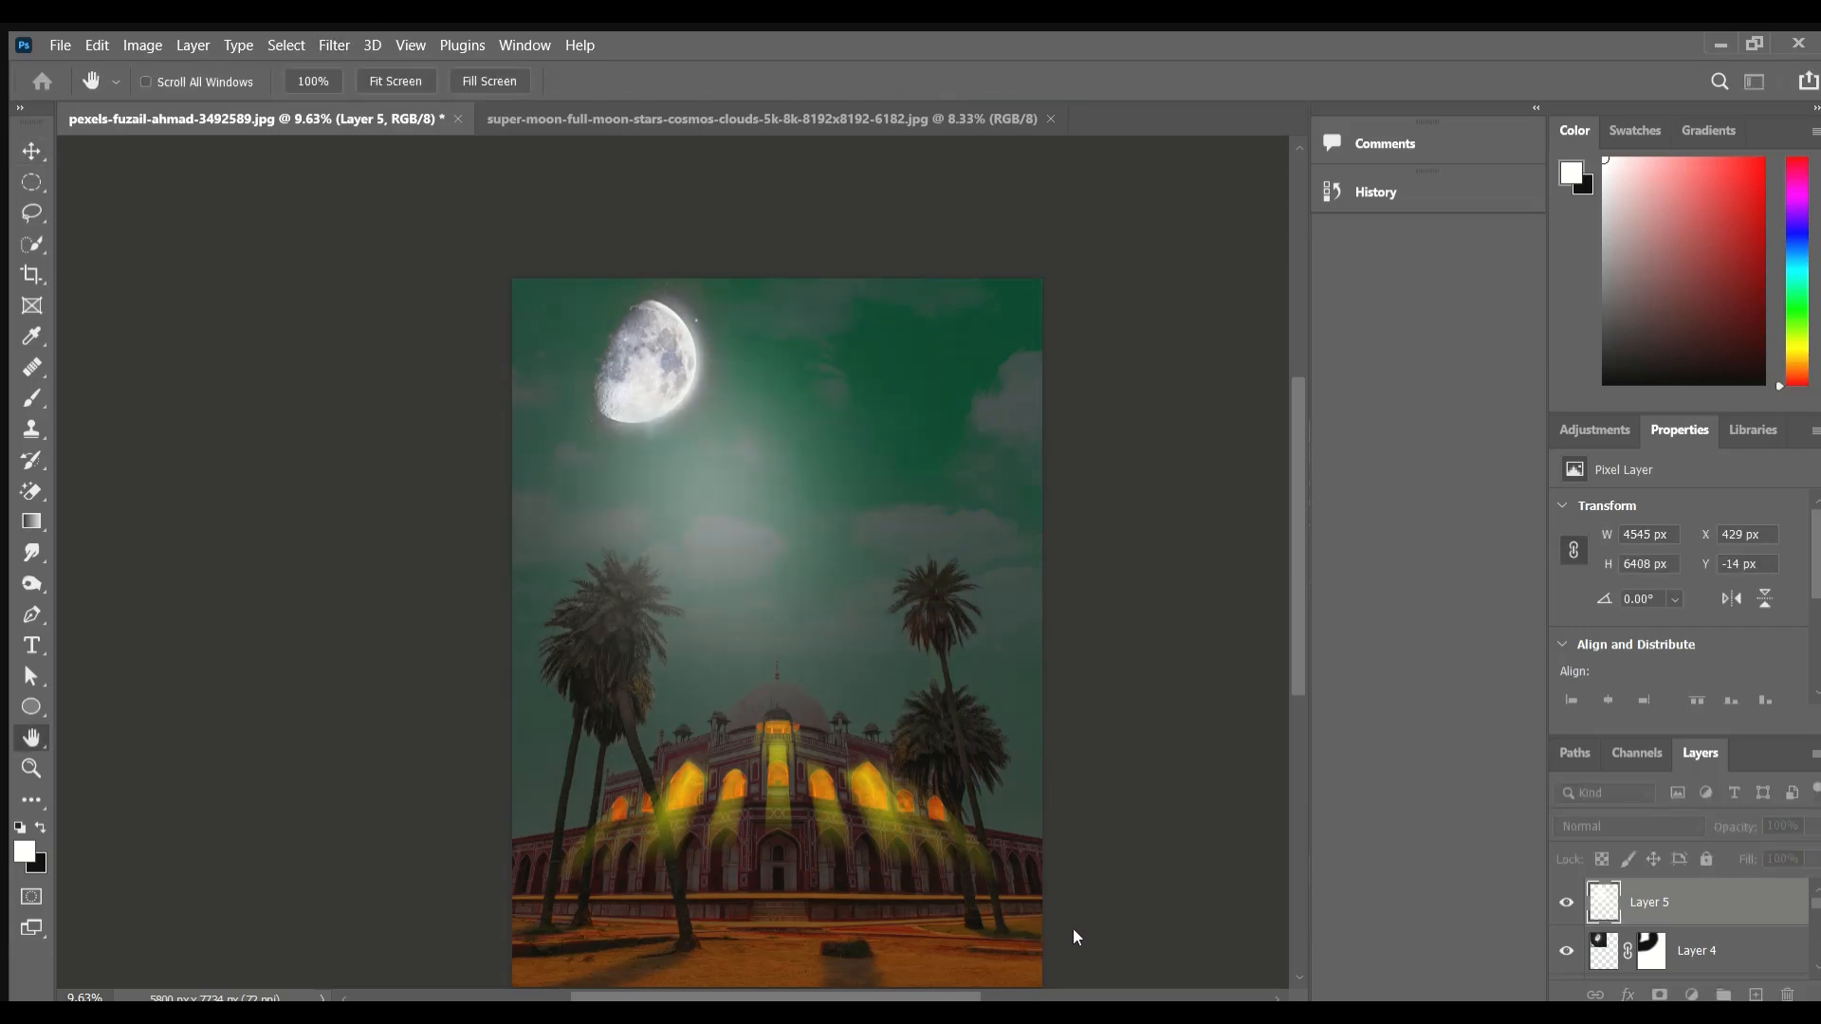
left_click(1188, 716)
key("ctrl+t")
left_click_drag(1067, 240, 966, 163)
key("Return")
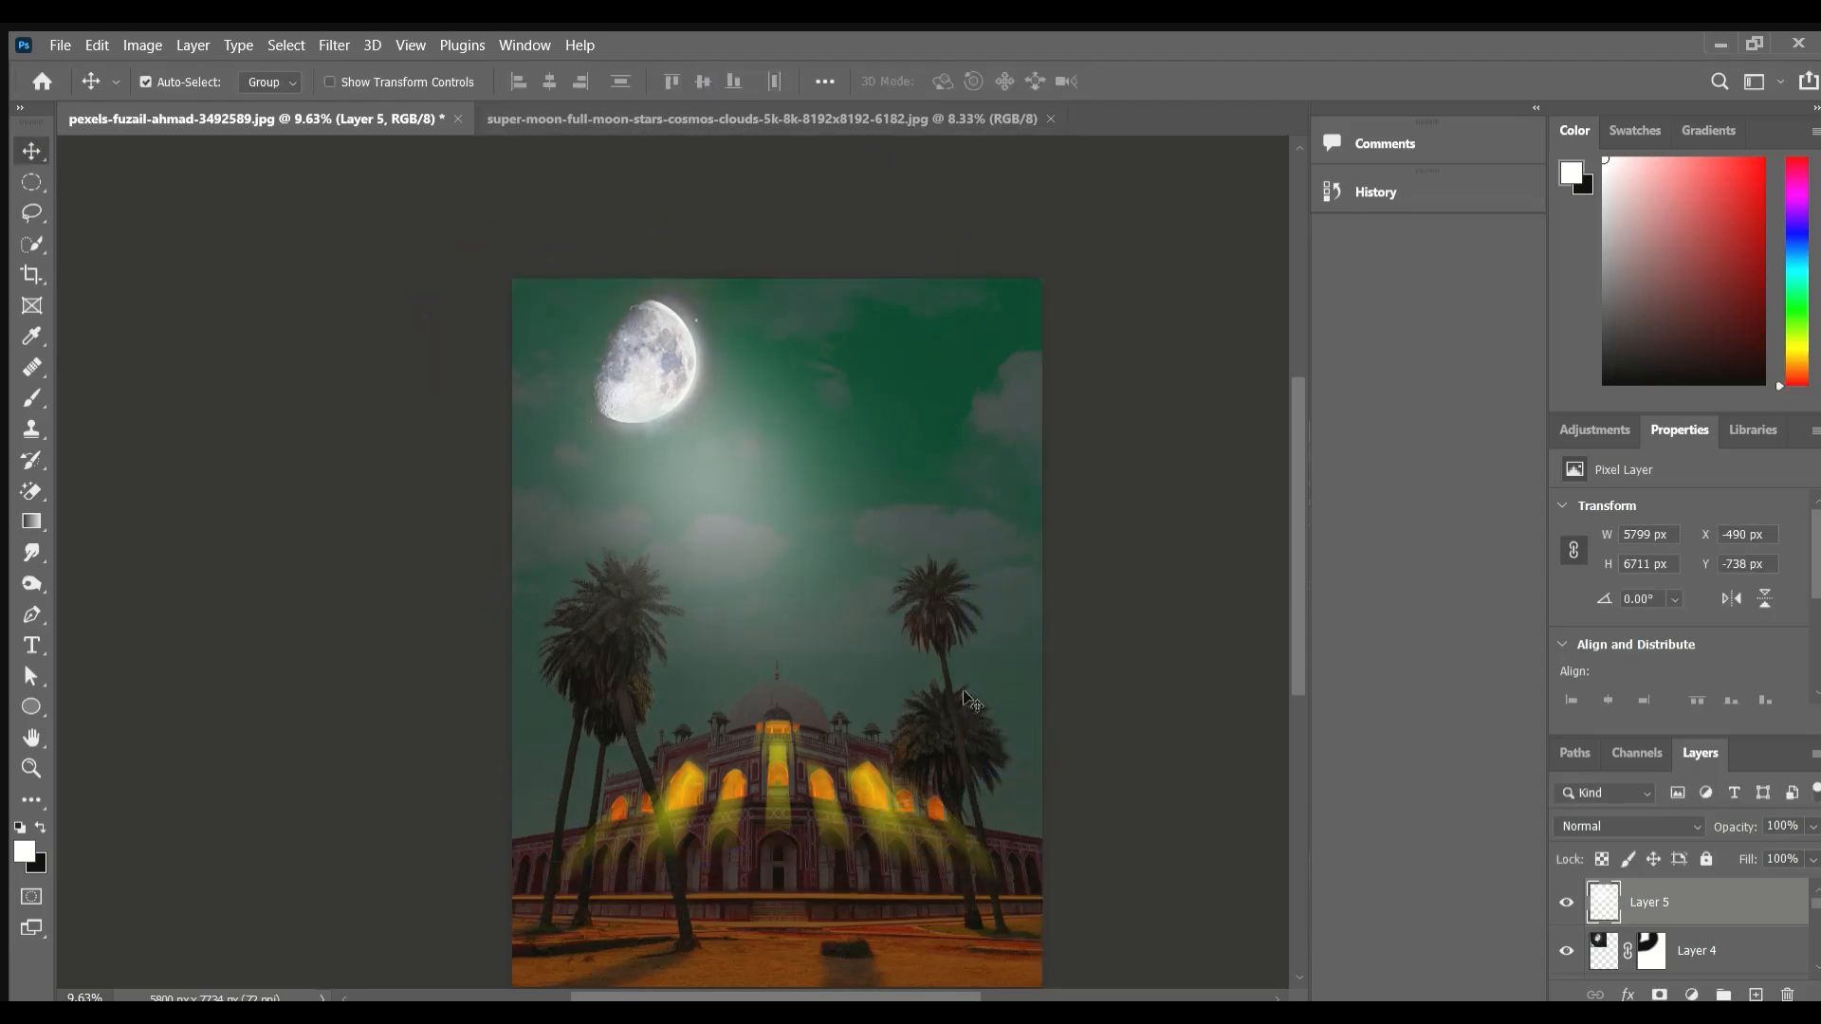
Select the main dome on the Hue/Saturation 1 layer with the Quick Selection tool.
scroll(872, 718, "up", 5)
scroll(647, 608, "up", 5)
scroll(1717, 948, "down", 2)
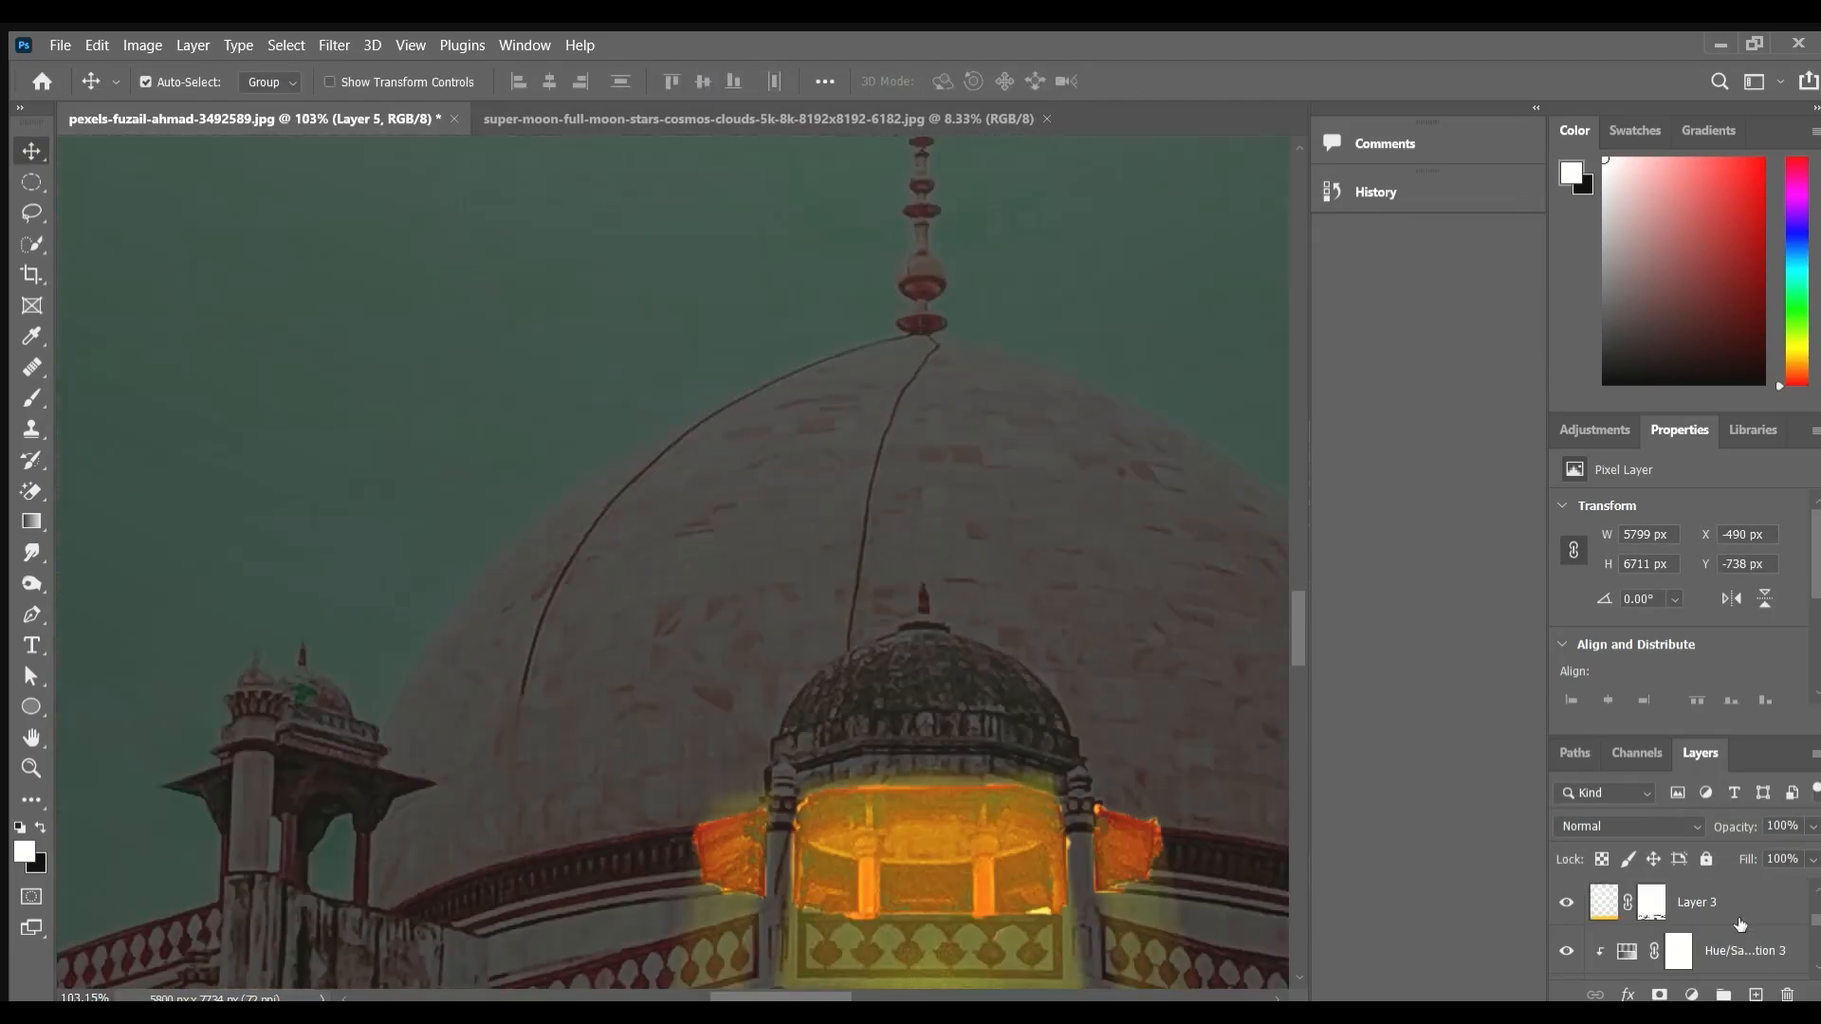
scroll(777, 764, "down", 3)
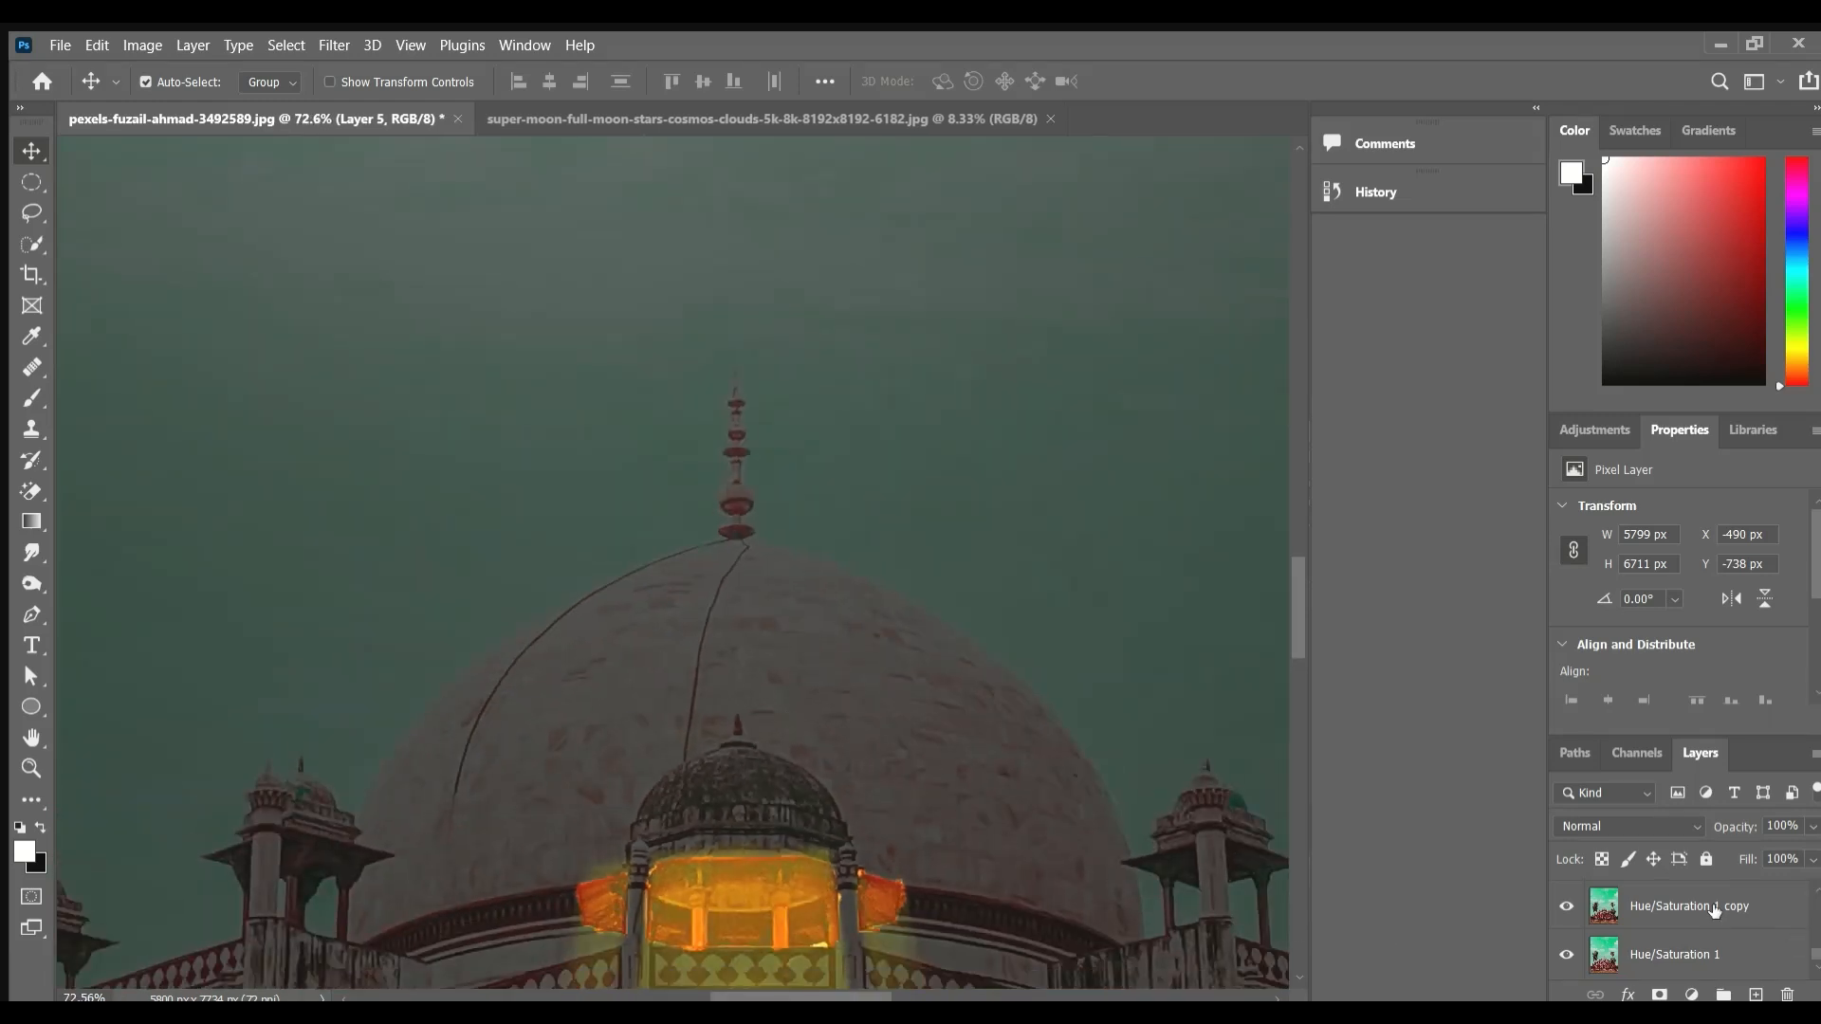
left_click(1710, 945)
key("w")
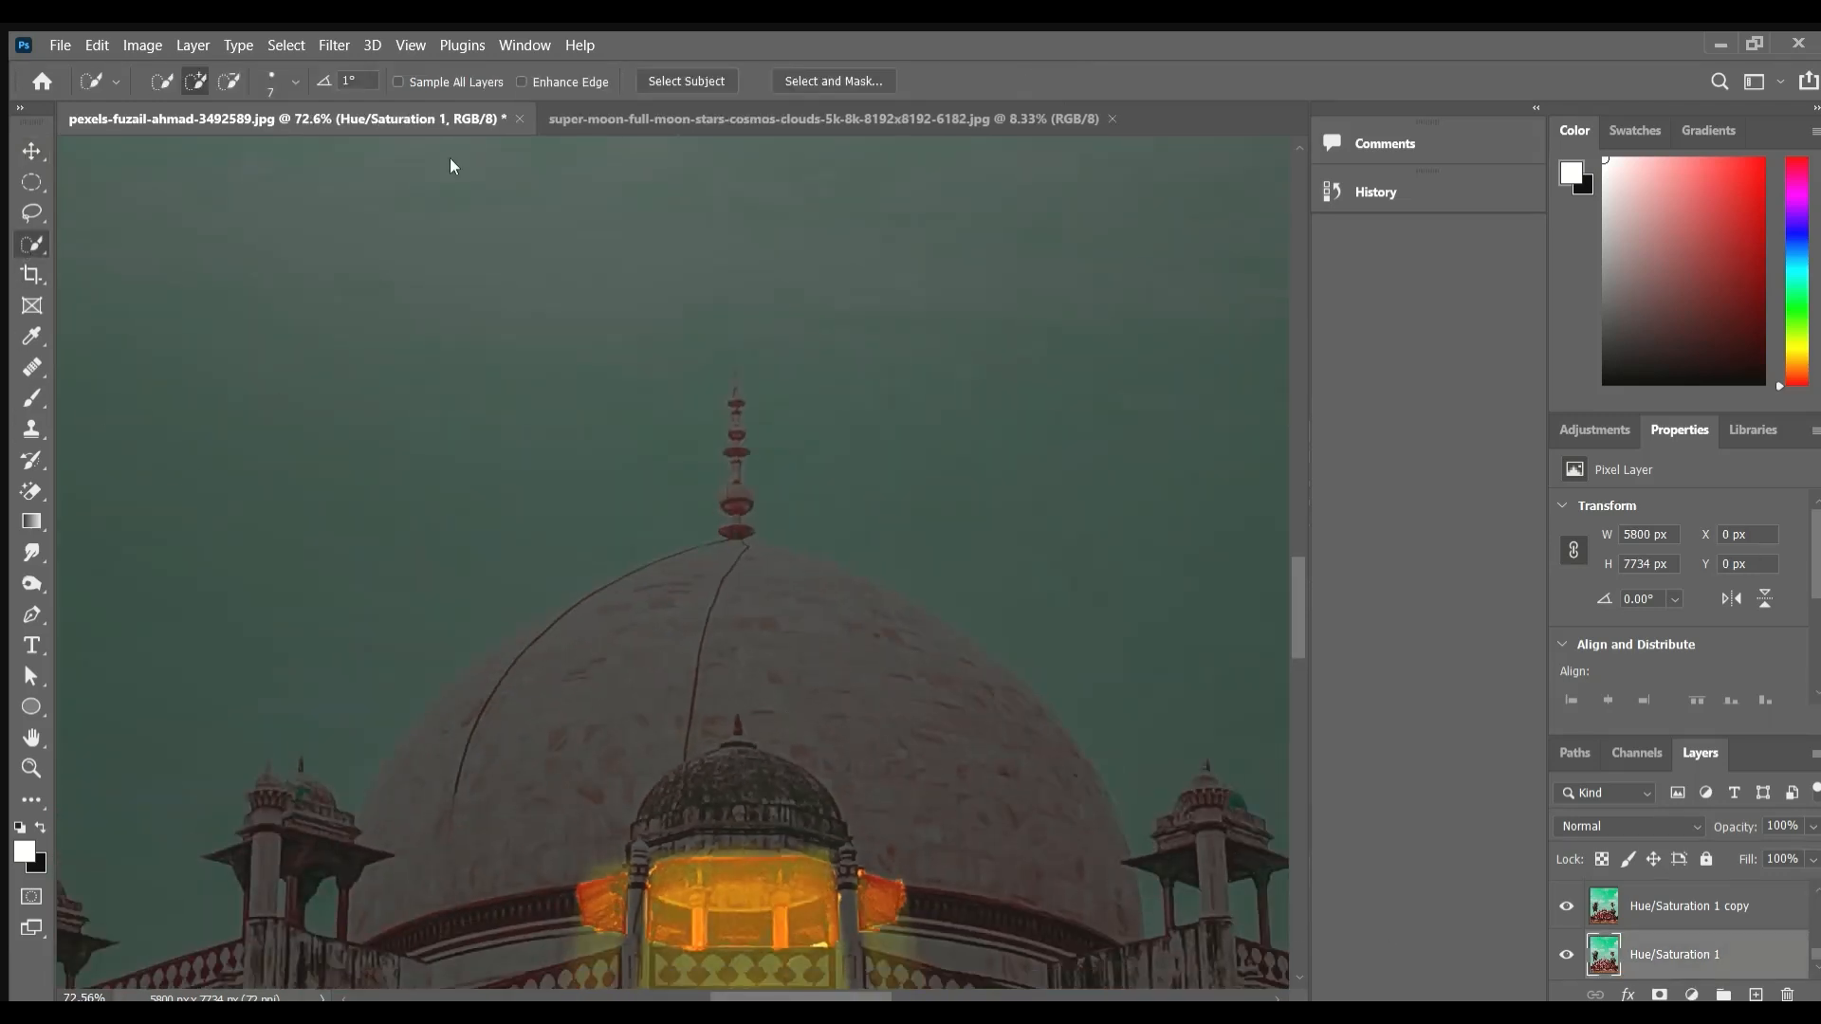
left_click_drag(754, 683, 545, 829)
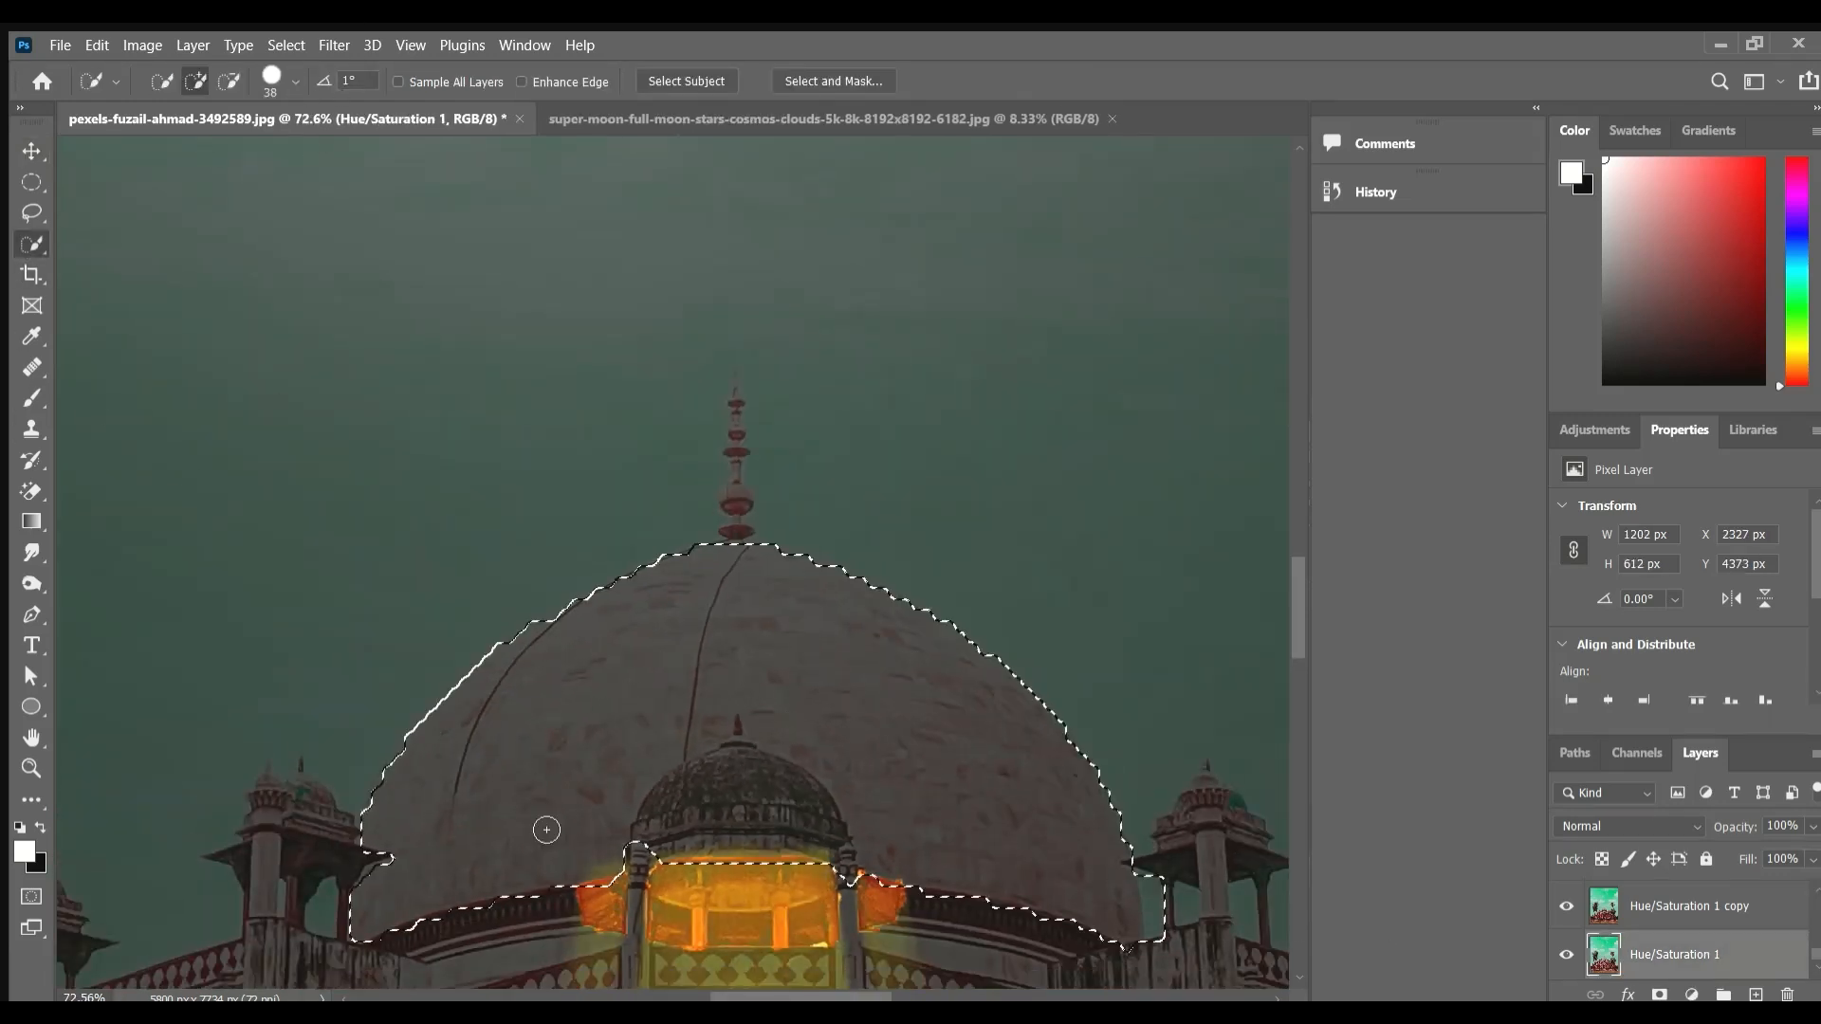
left_click_drag(573, 916, 414, 735)
Add the small domed kiosks on both sides of the main dome to the selection.
scroll(414, 736, "down", 3)
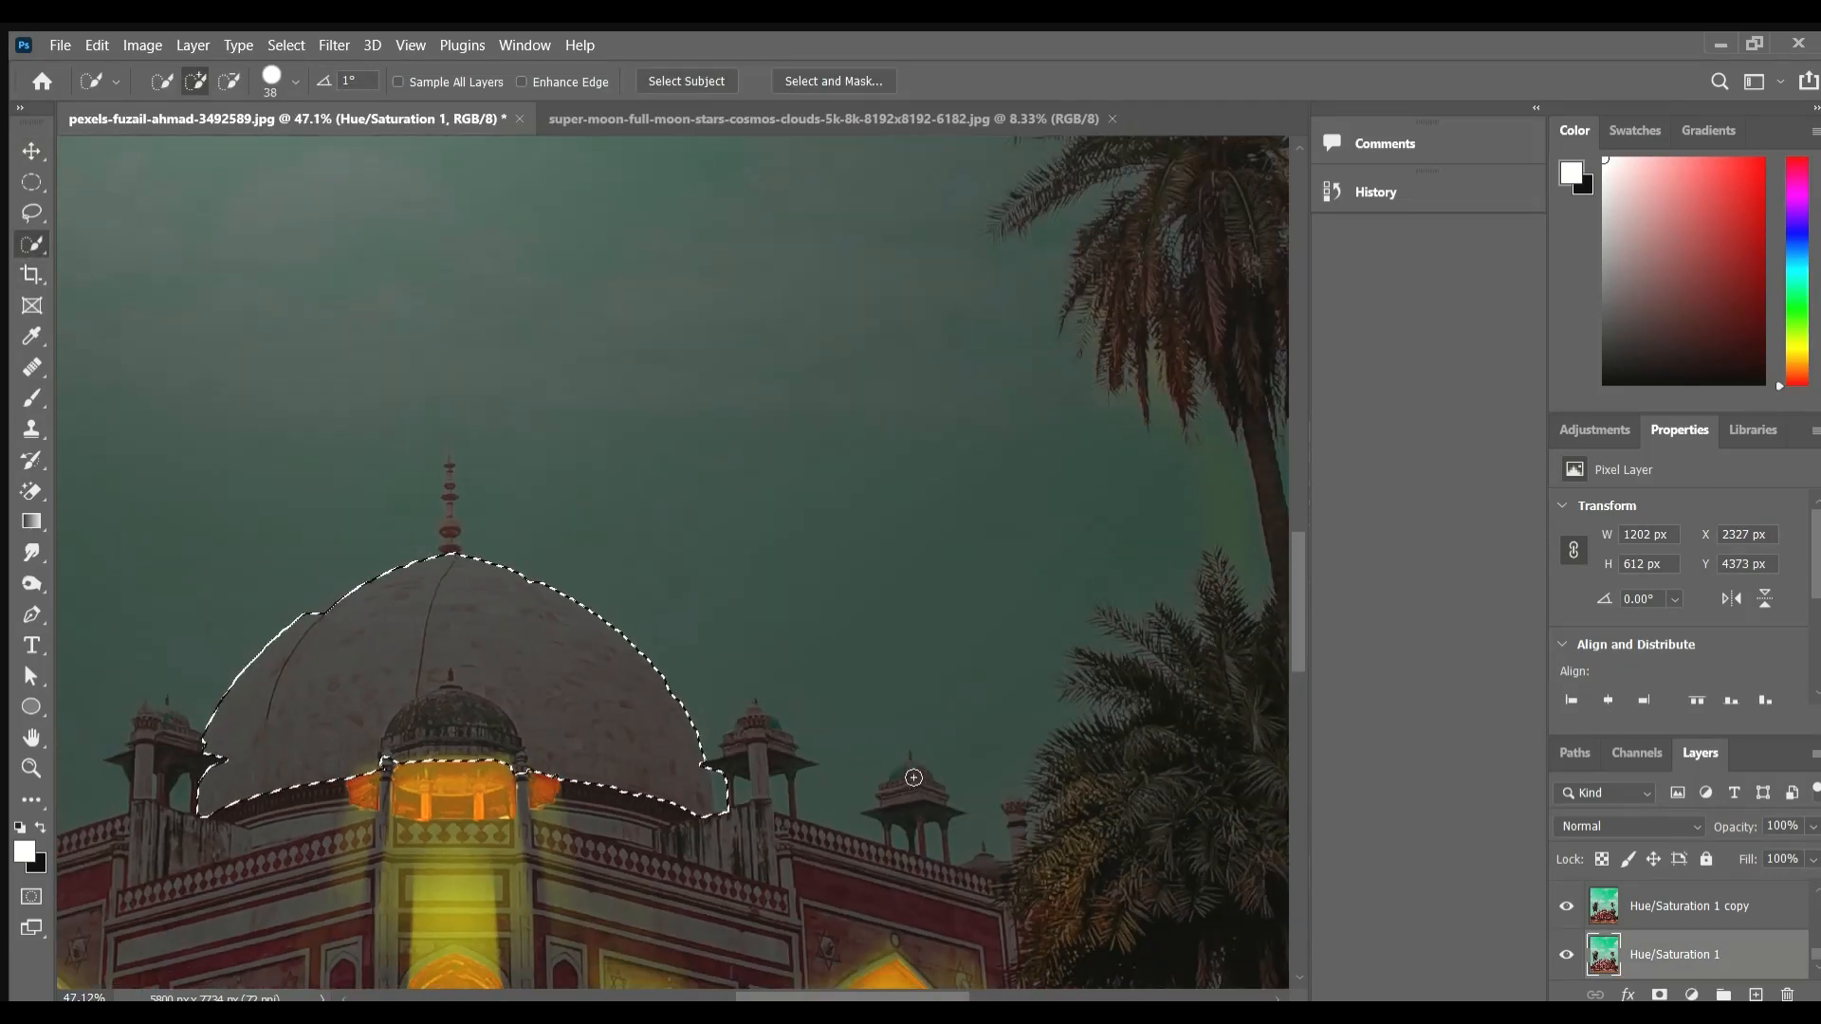
left_click(908, 779)
mouse_move(770, 735)
left_mouse_down()
mouse_move(759, 787)
mouse_move(1190, 707)
left_mouse_up()
left_click_drag(597, 661, 588, 717)
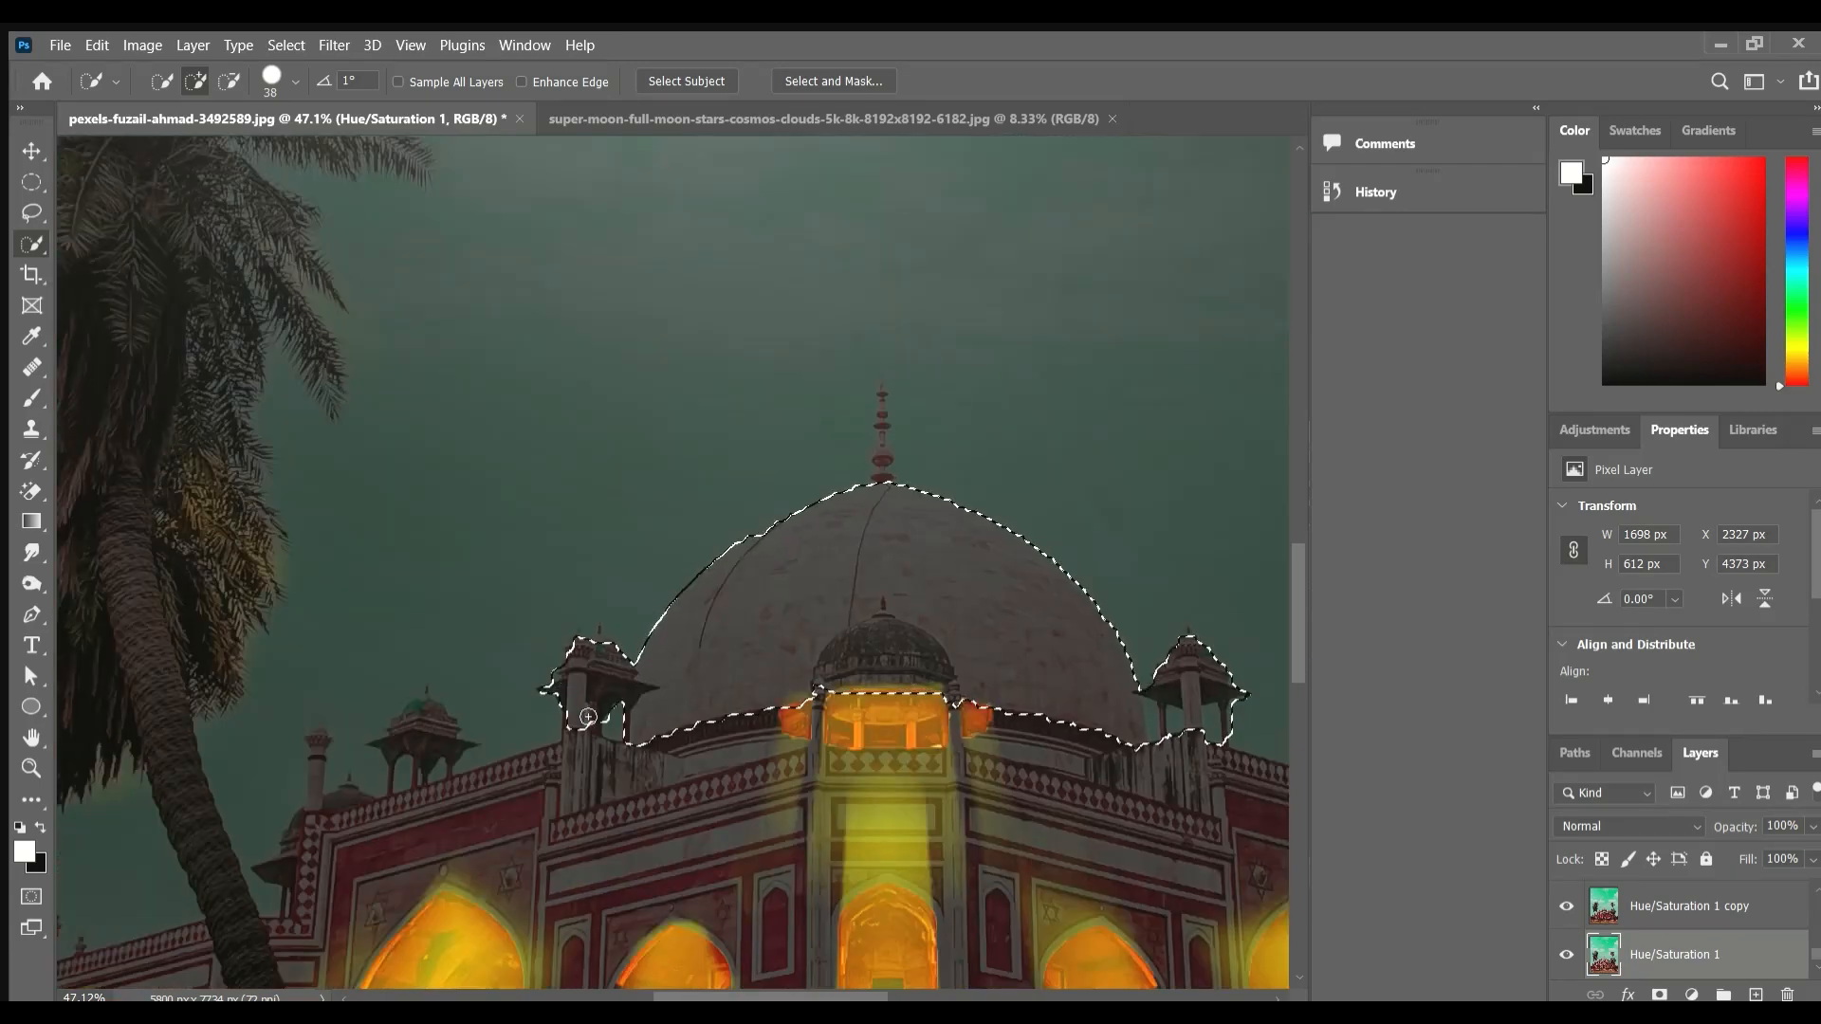
scroll(744, 727, "down", 4)
scroll(841, 611, "up", 8)
scroll(820, 384, "up", 6)
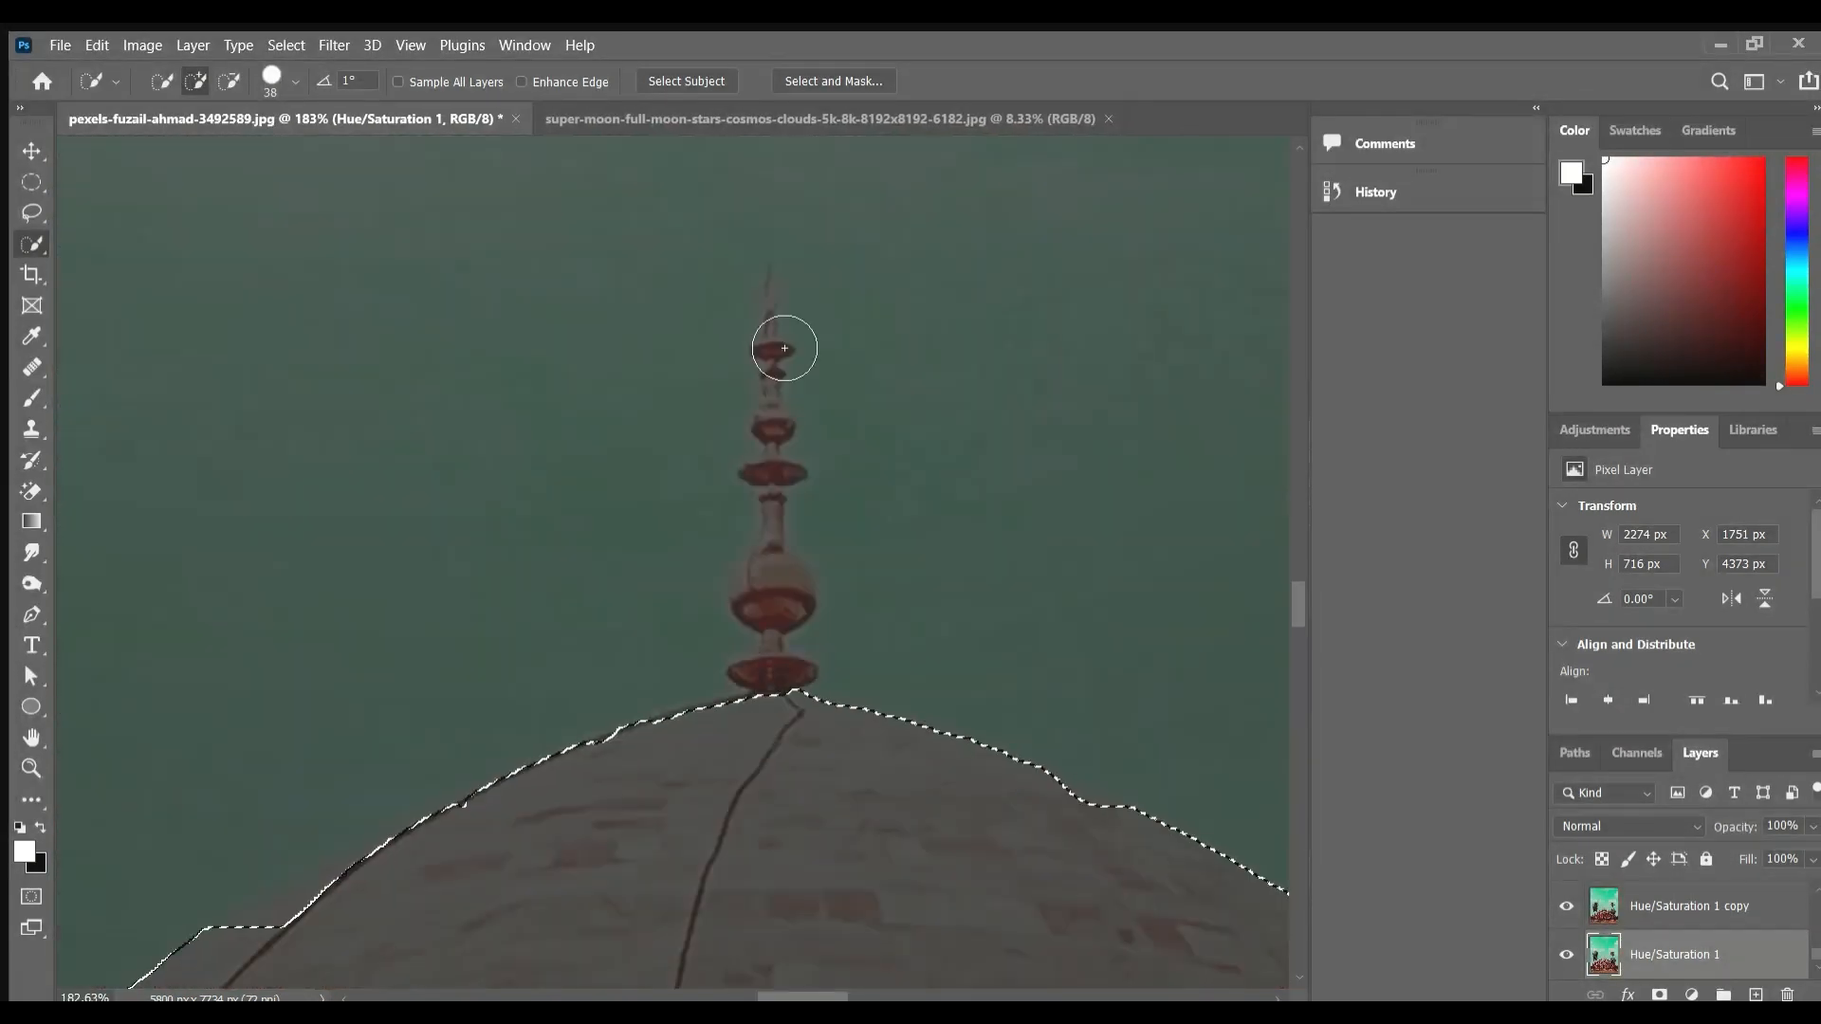
Add the finial on top of the dome to the selection, using a smaller brush for its thin upper part.
left_click_drag(768, 588, 807, 628)
scroll(823, 681, "down", 6)
scroll(827, 738, "up", 5)
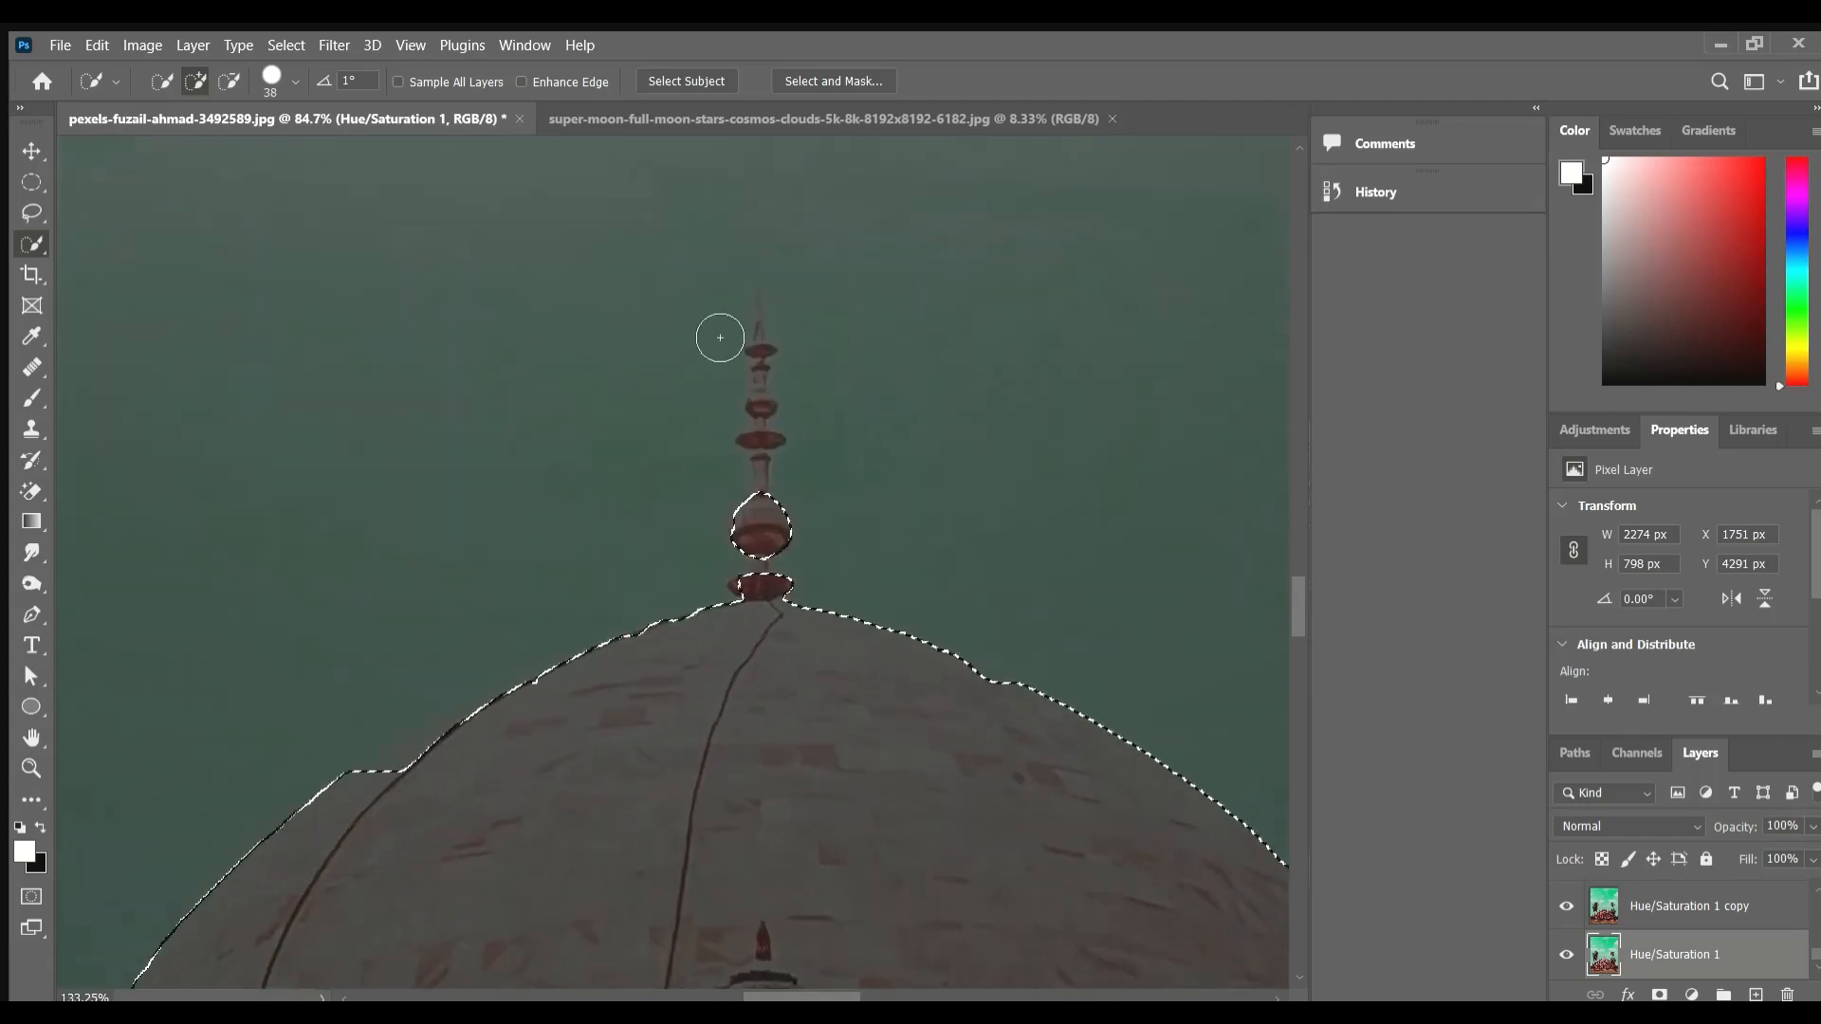
key("bracketleft")
key("bracketleft")
key("bracketleft")
left_click_drag(750, 256, 754, 405)
scroll(759, 474, "down", 5)
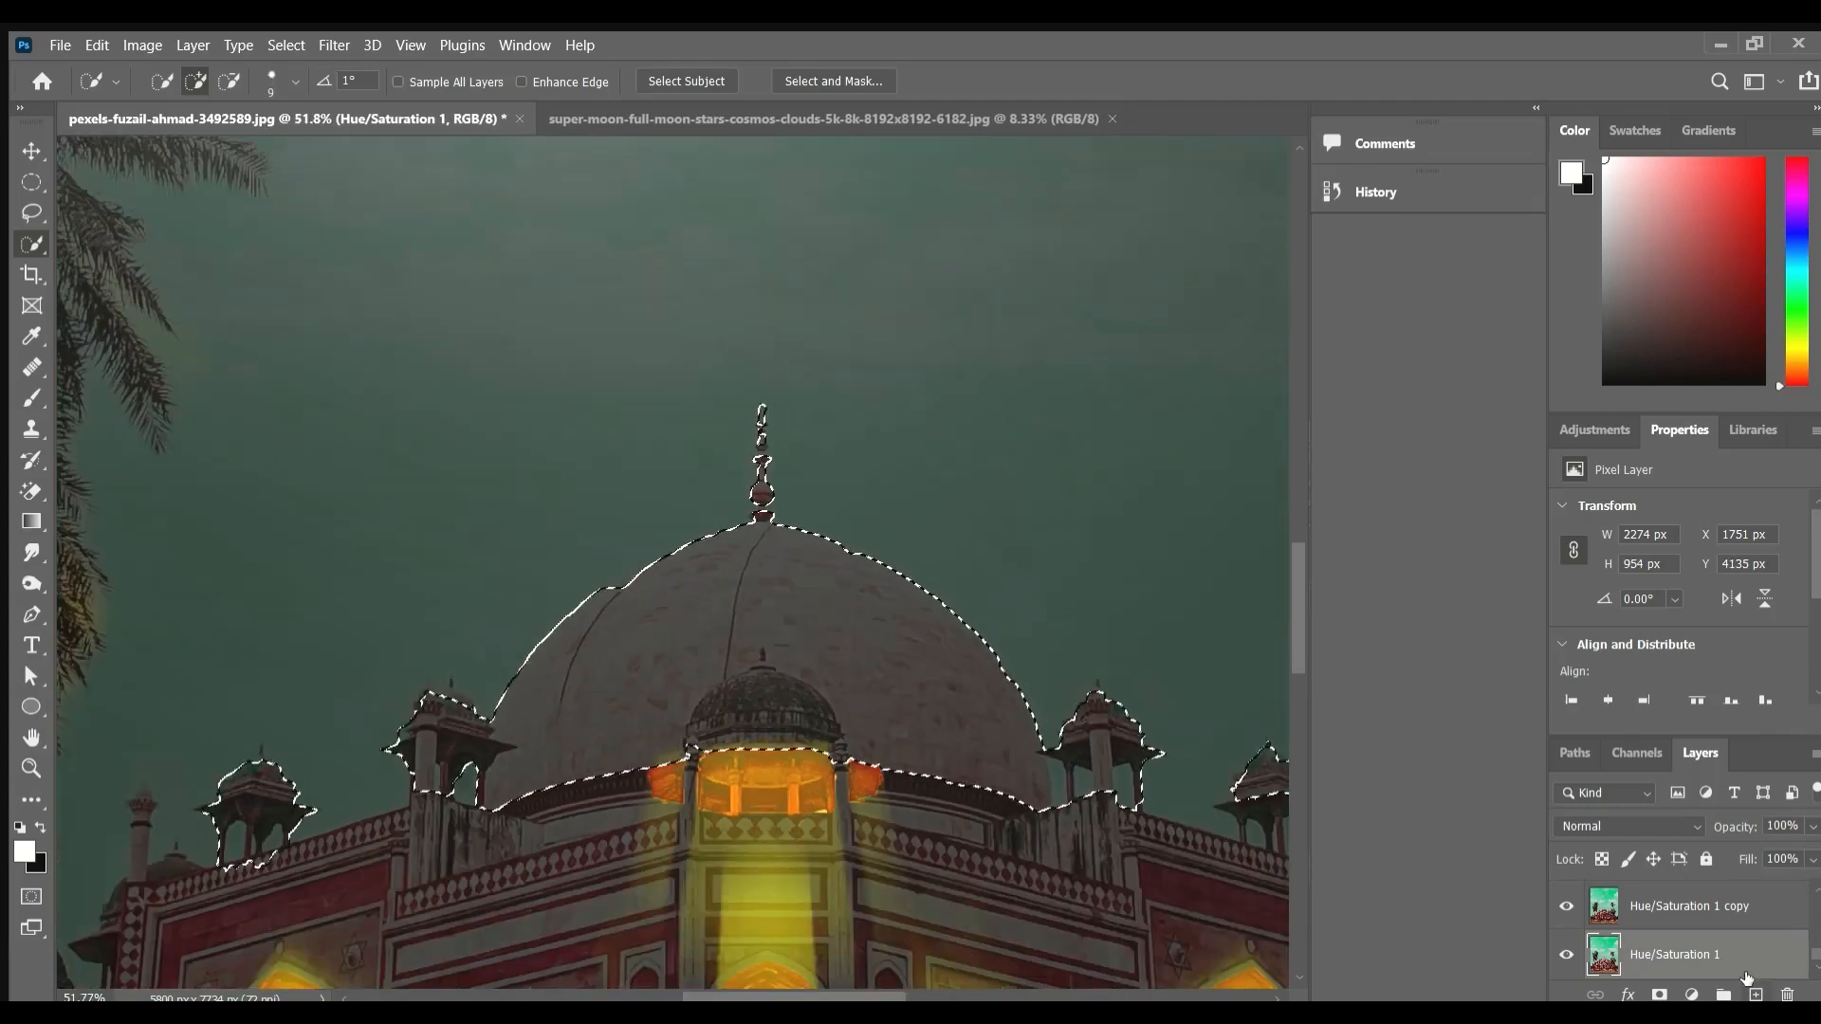
Copy the selected dome and kiosks to a new layer and move it above Hue/Saturation 1 copy, directly below Curves 1.
key("ctrl+j")
scroll(1702, 962, "up", 1)
scroll(1703, 957, "down", 1)
scroll(1704, 957, "up", 1)
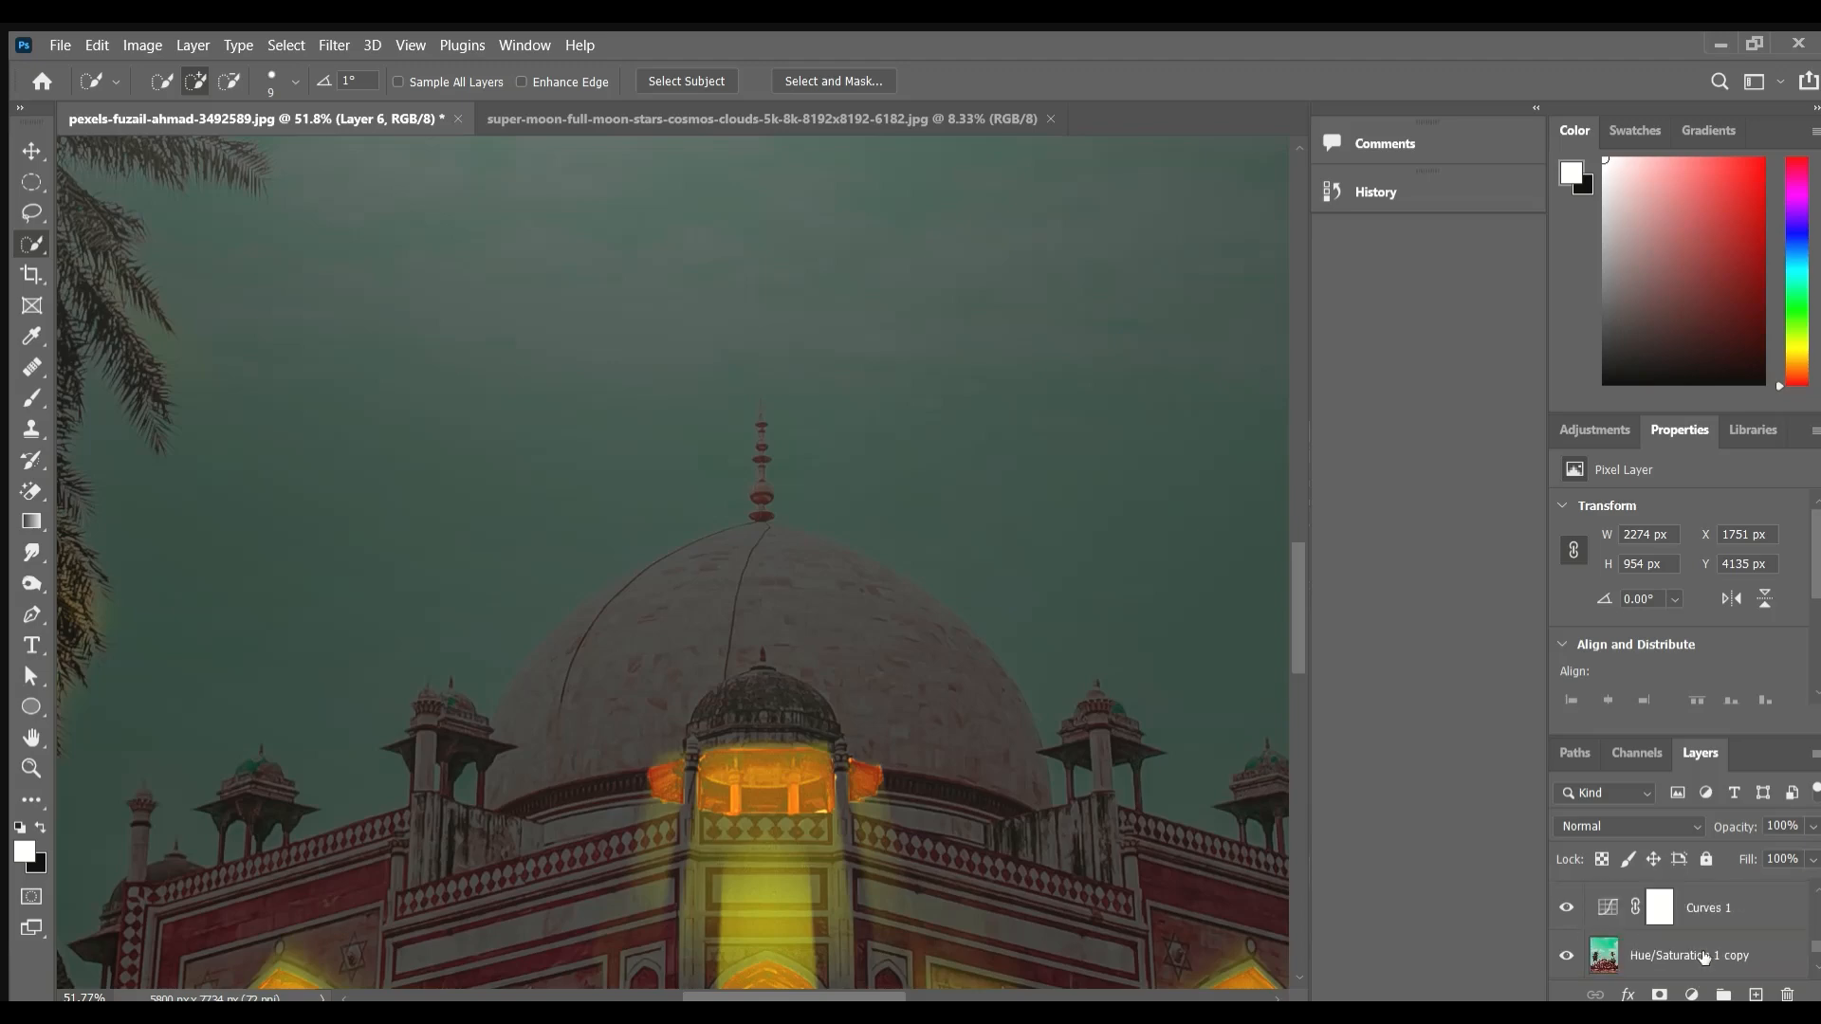
scroll(1703, 958, "down", 1)
left_click_drag(1703, 958, 1707, 902)
scroll(1705, 964, "up", 1)
scroll(663, 493, "down", 3)
left_click_drag(635, 436, 658, 557)
scroll(659, 556, "up", 4)
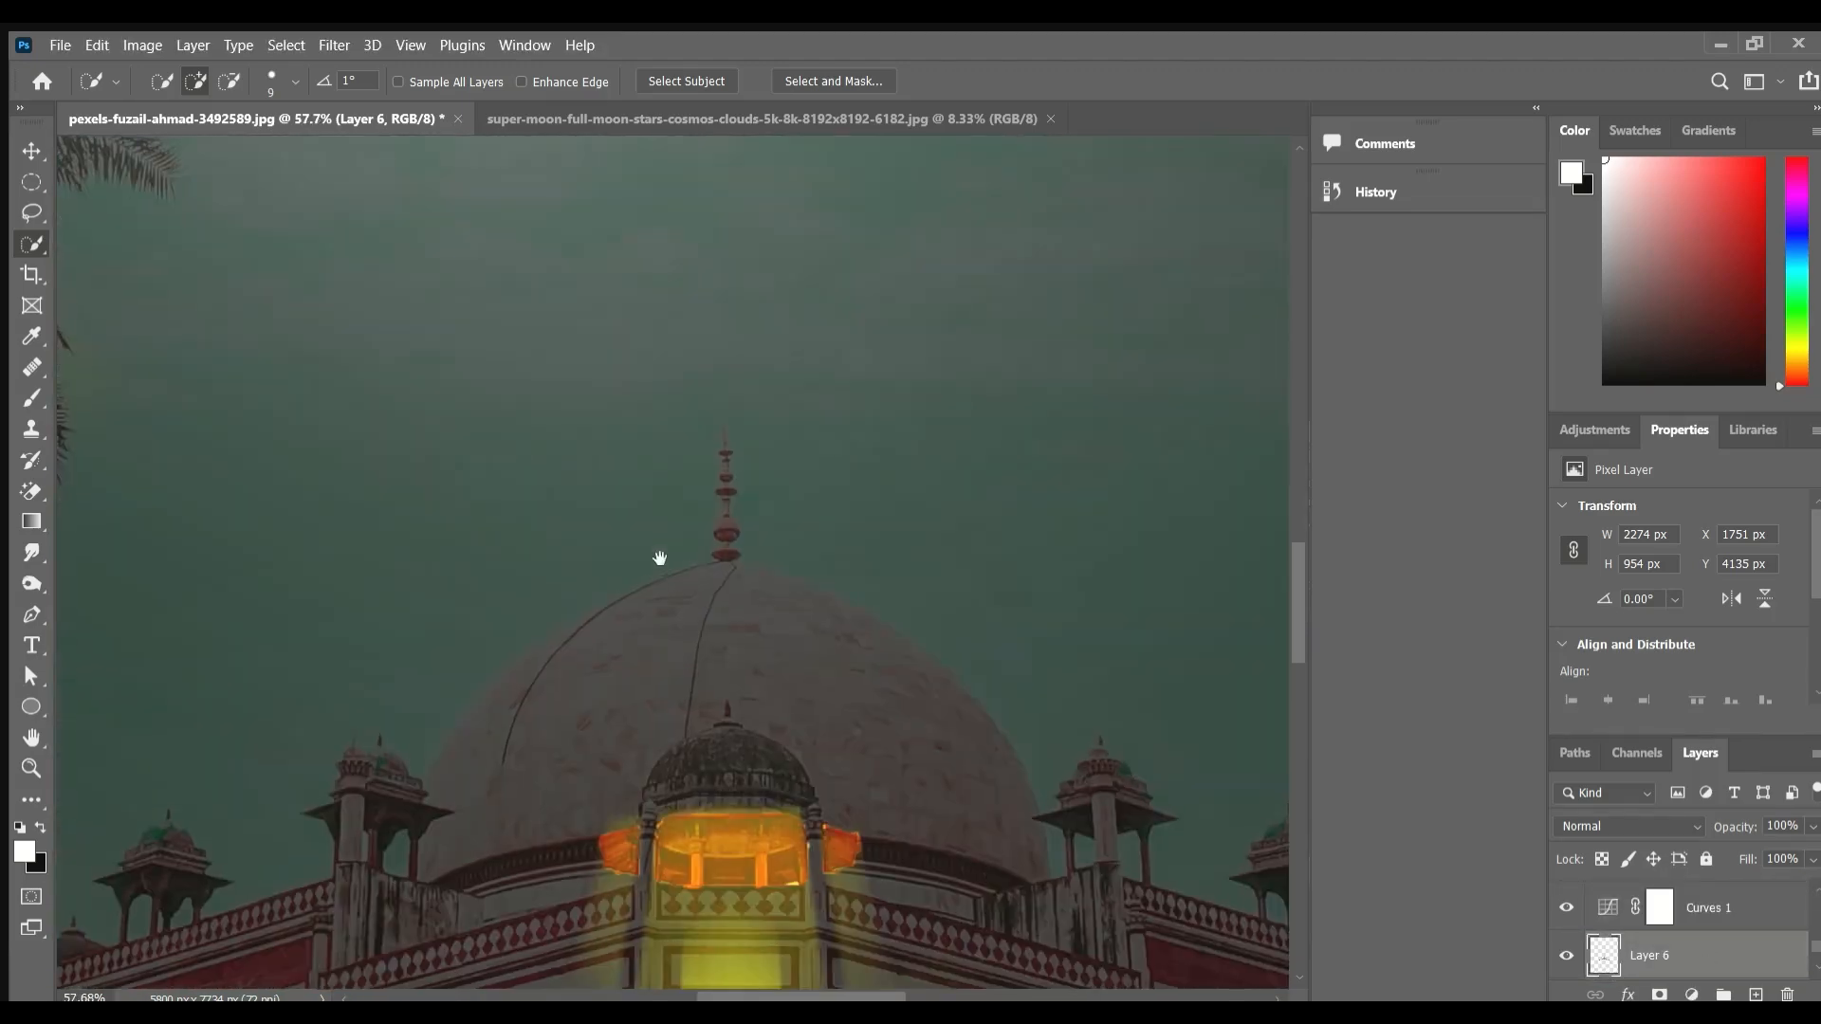
scroll(1698, 939, "down", 3)
scroll(1698, 939, "up", 1)
On a new layer above Layer 5, paint a large soft white glow over the dome and surrounding sky with a 2165 px brush.
left_click(1707, 906)
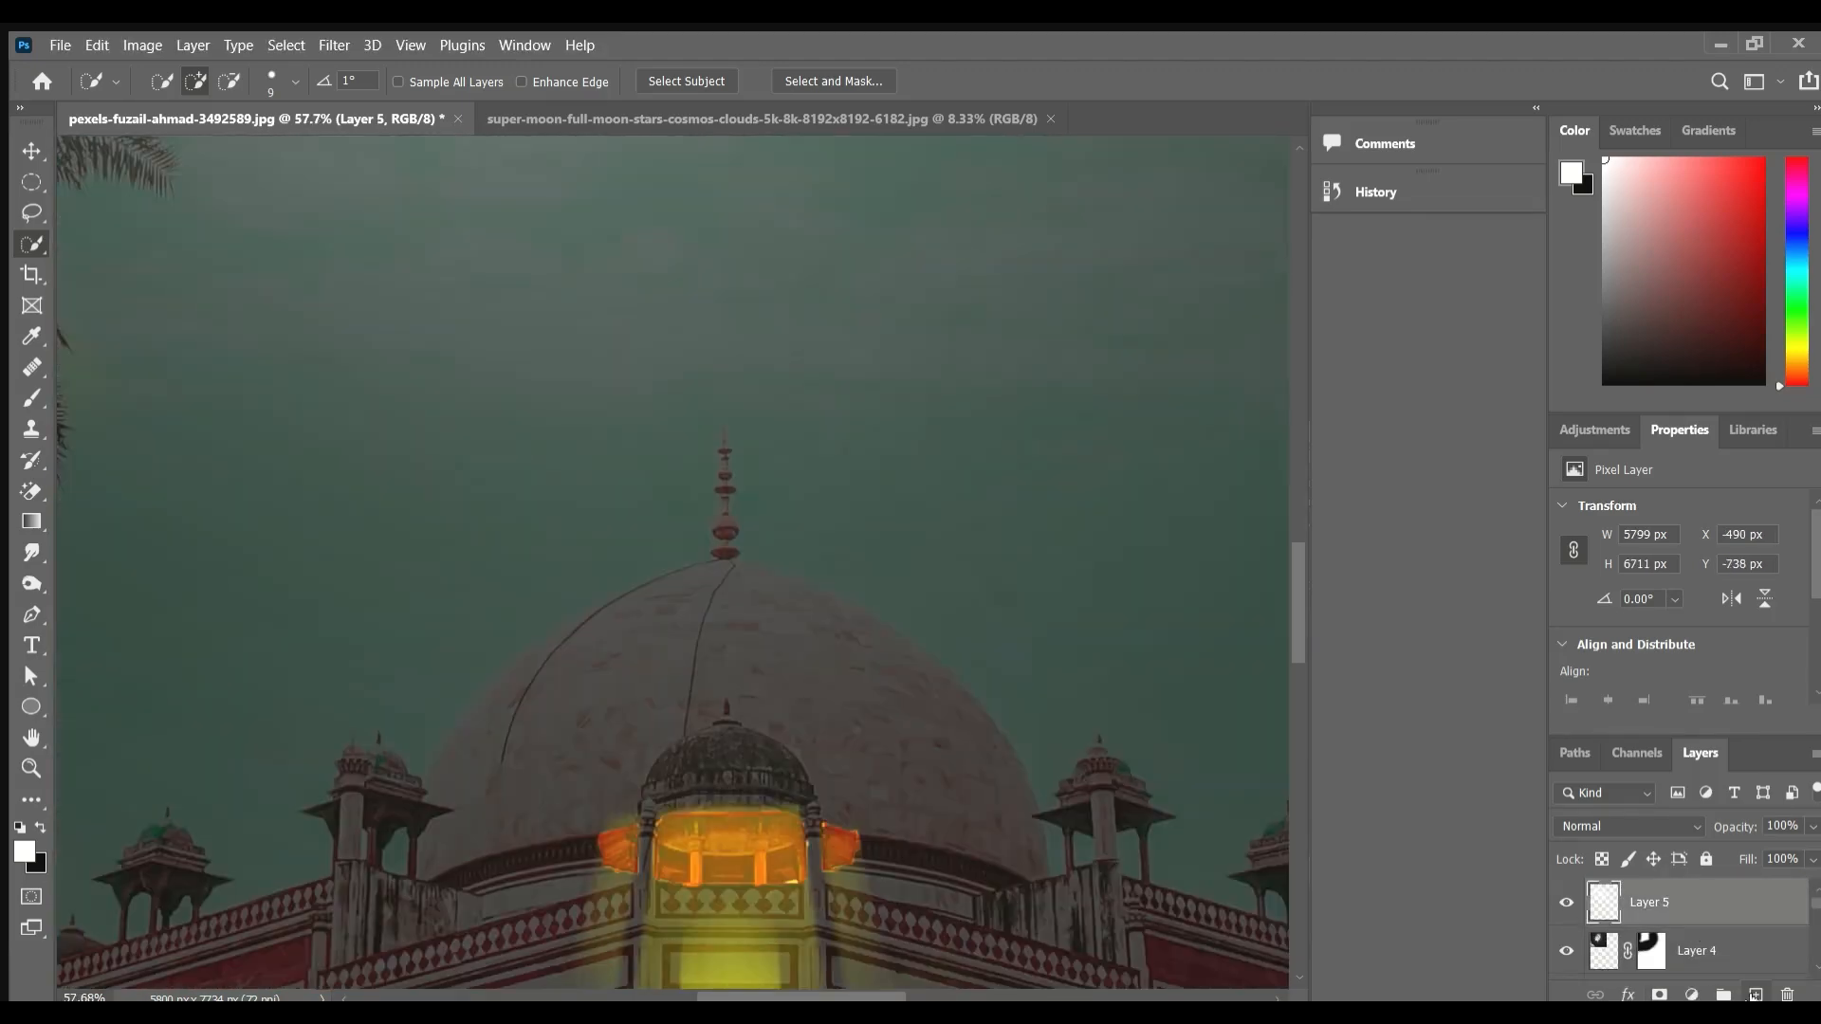
left_click(31, 399)
scroll(696, 592, "down", 3)
left_click(667, 579)
left_click(877, 621)
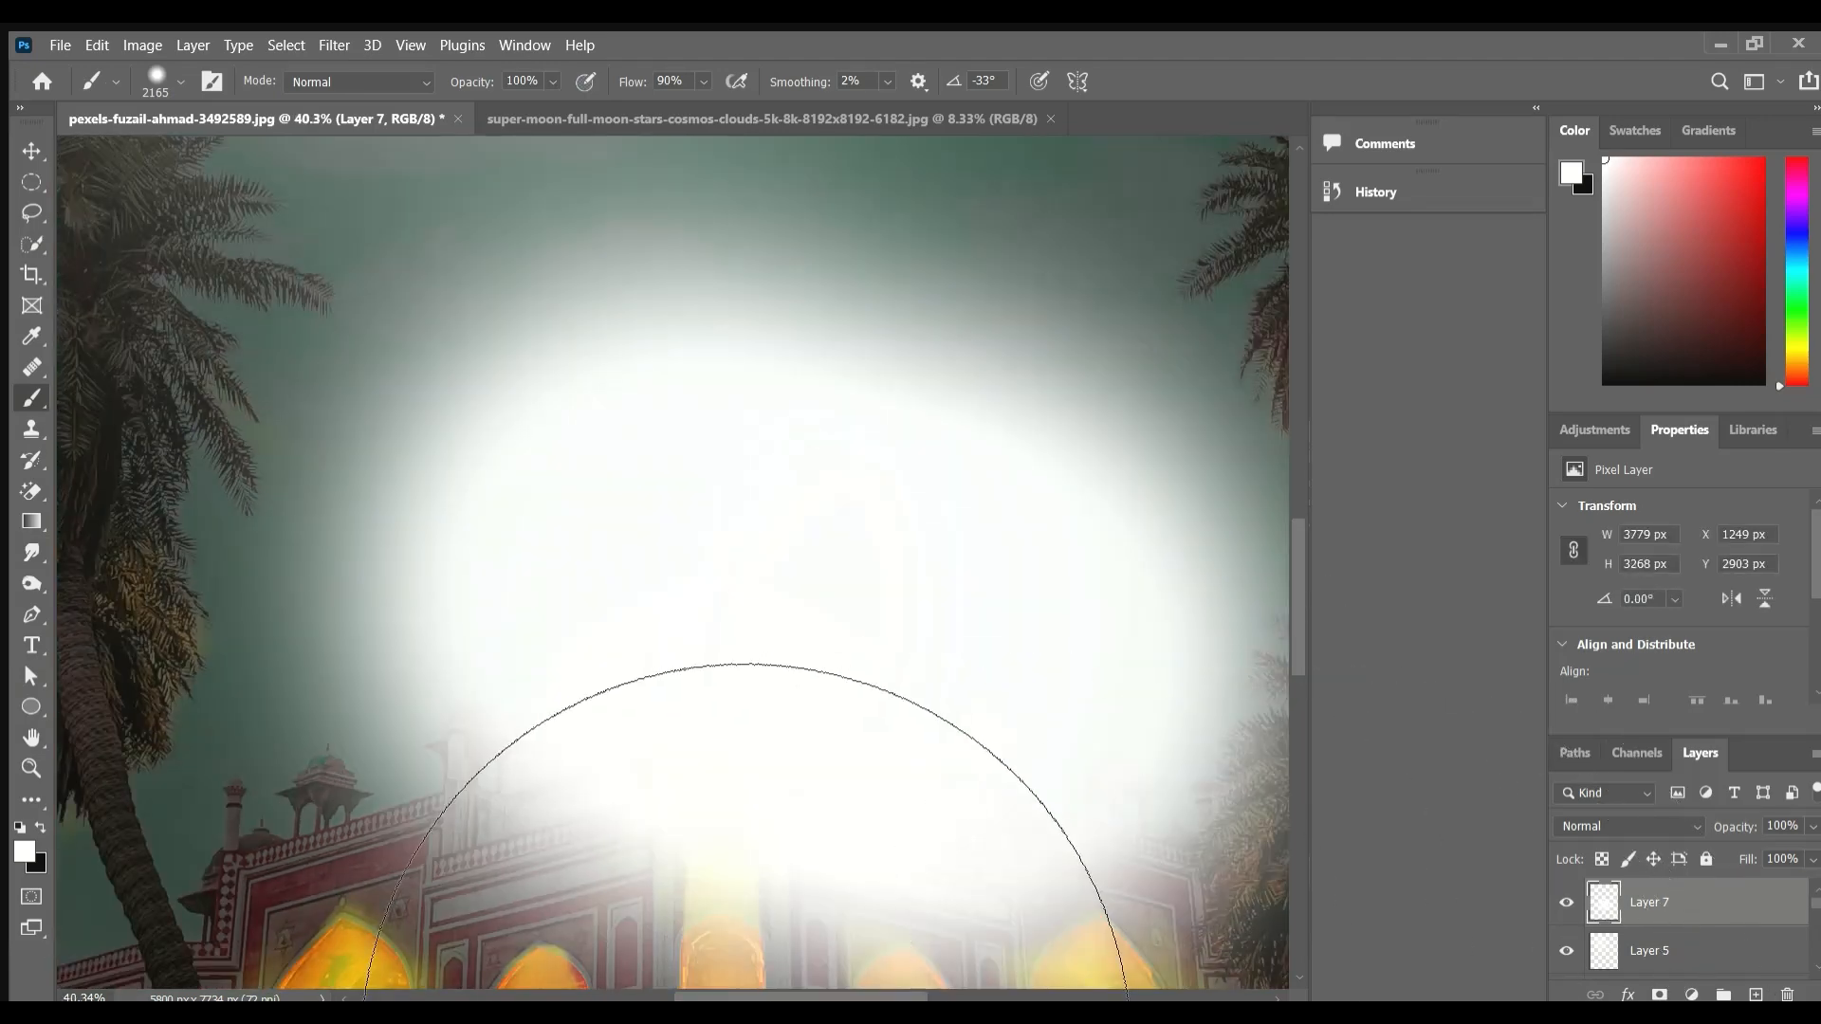
Set the white glow layer's blend mode to Soft Light and extend the glow over the palms on both sides.
scroll(1626, 826, "down", 19)
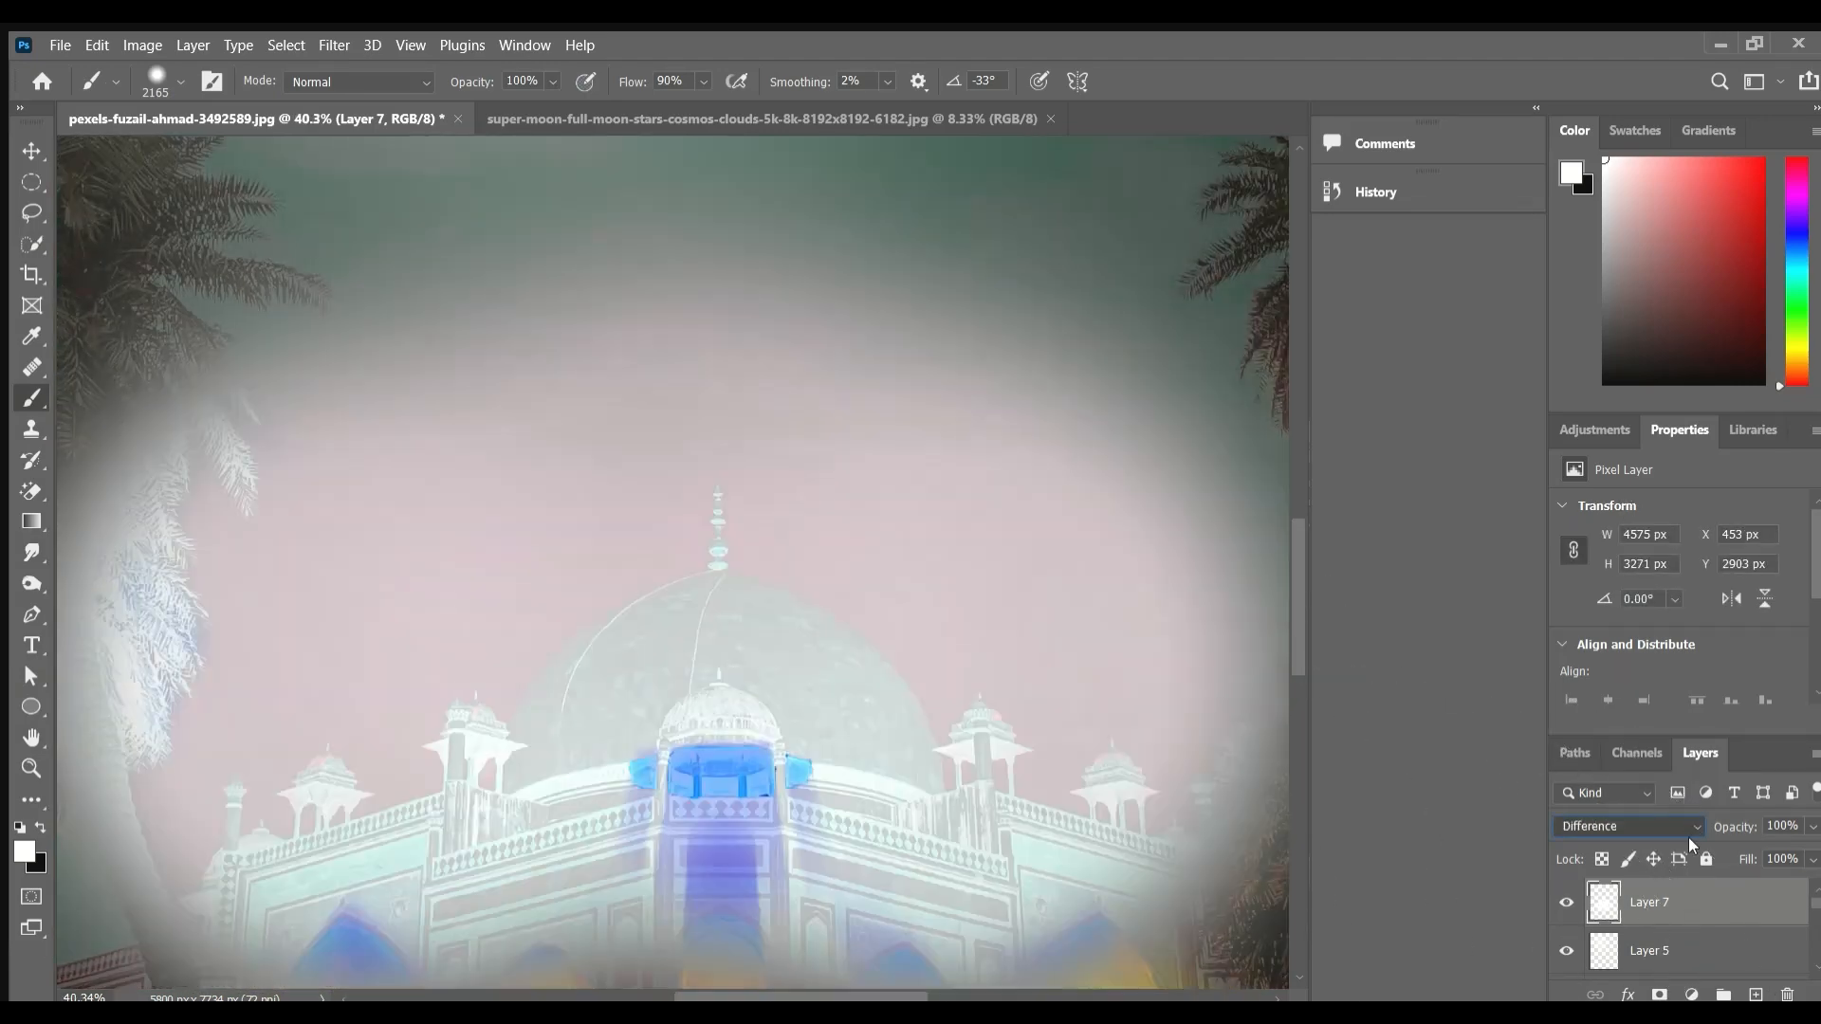
scroll(1688, 839, "up", 19)
scroll(898, 581, "down", 2)
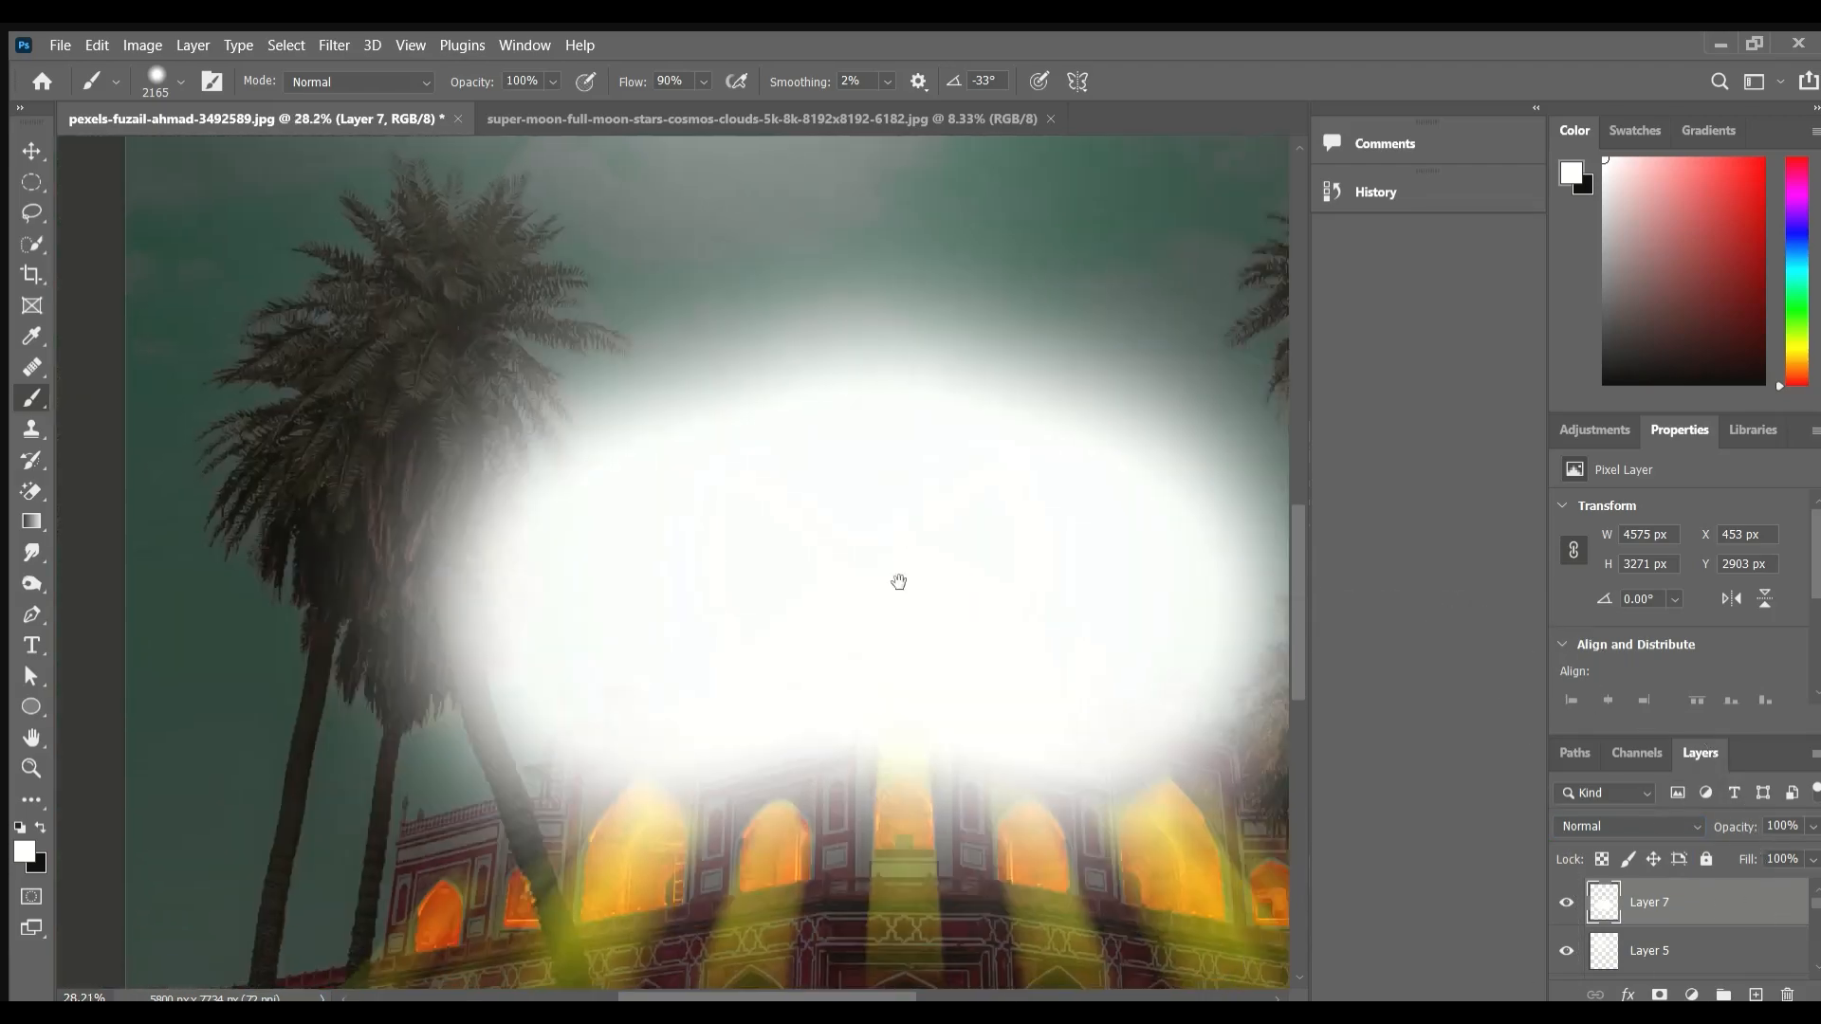
scroll(1686, 825, "down", 13)
scroll(948, 720, "down", 5)
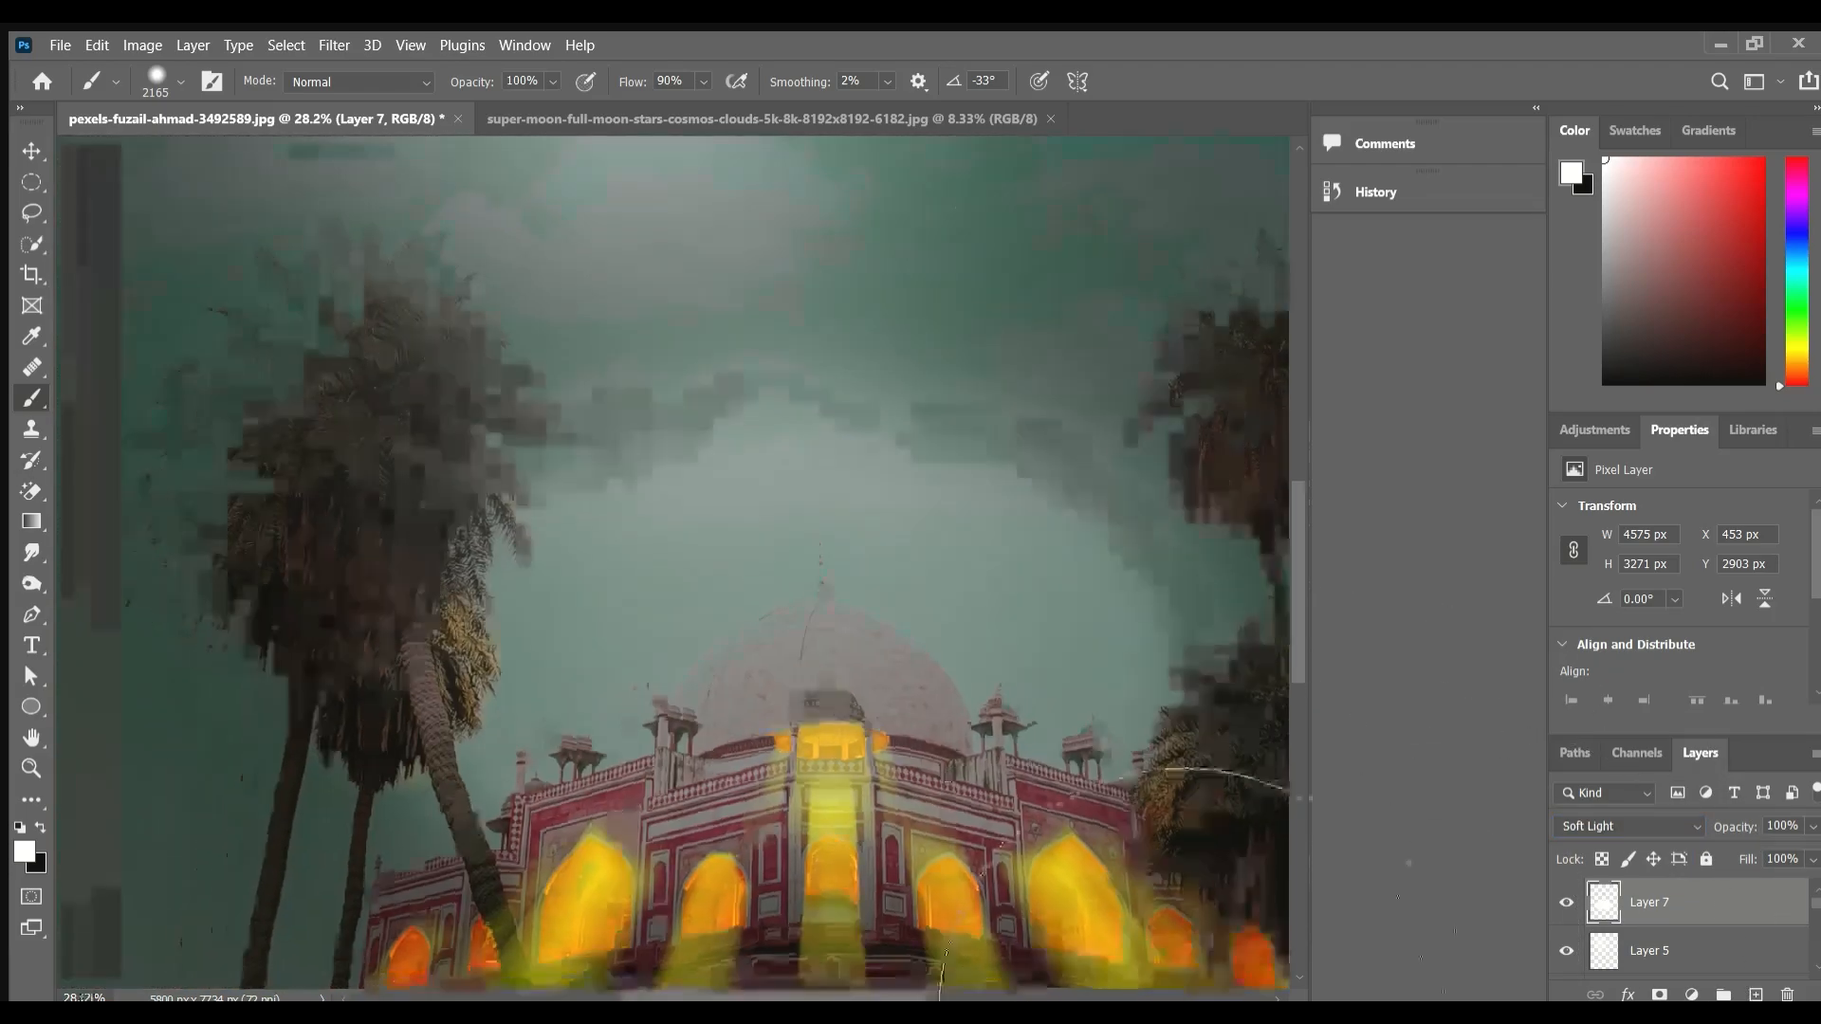
scroll(951, 719, "up", 9)
scroll(951, 719, "down", 7)
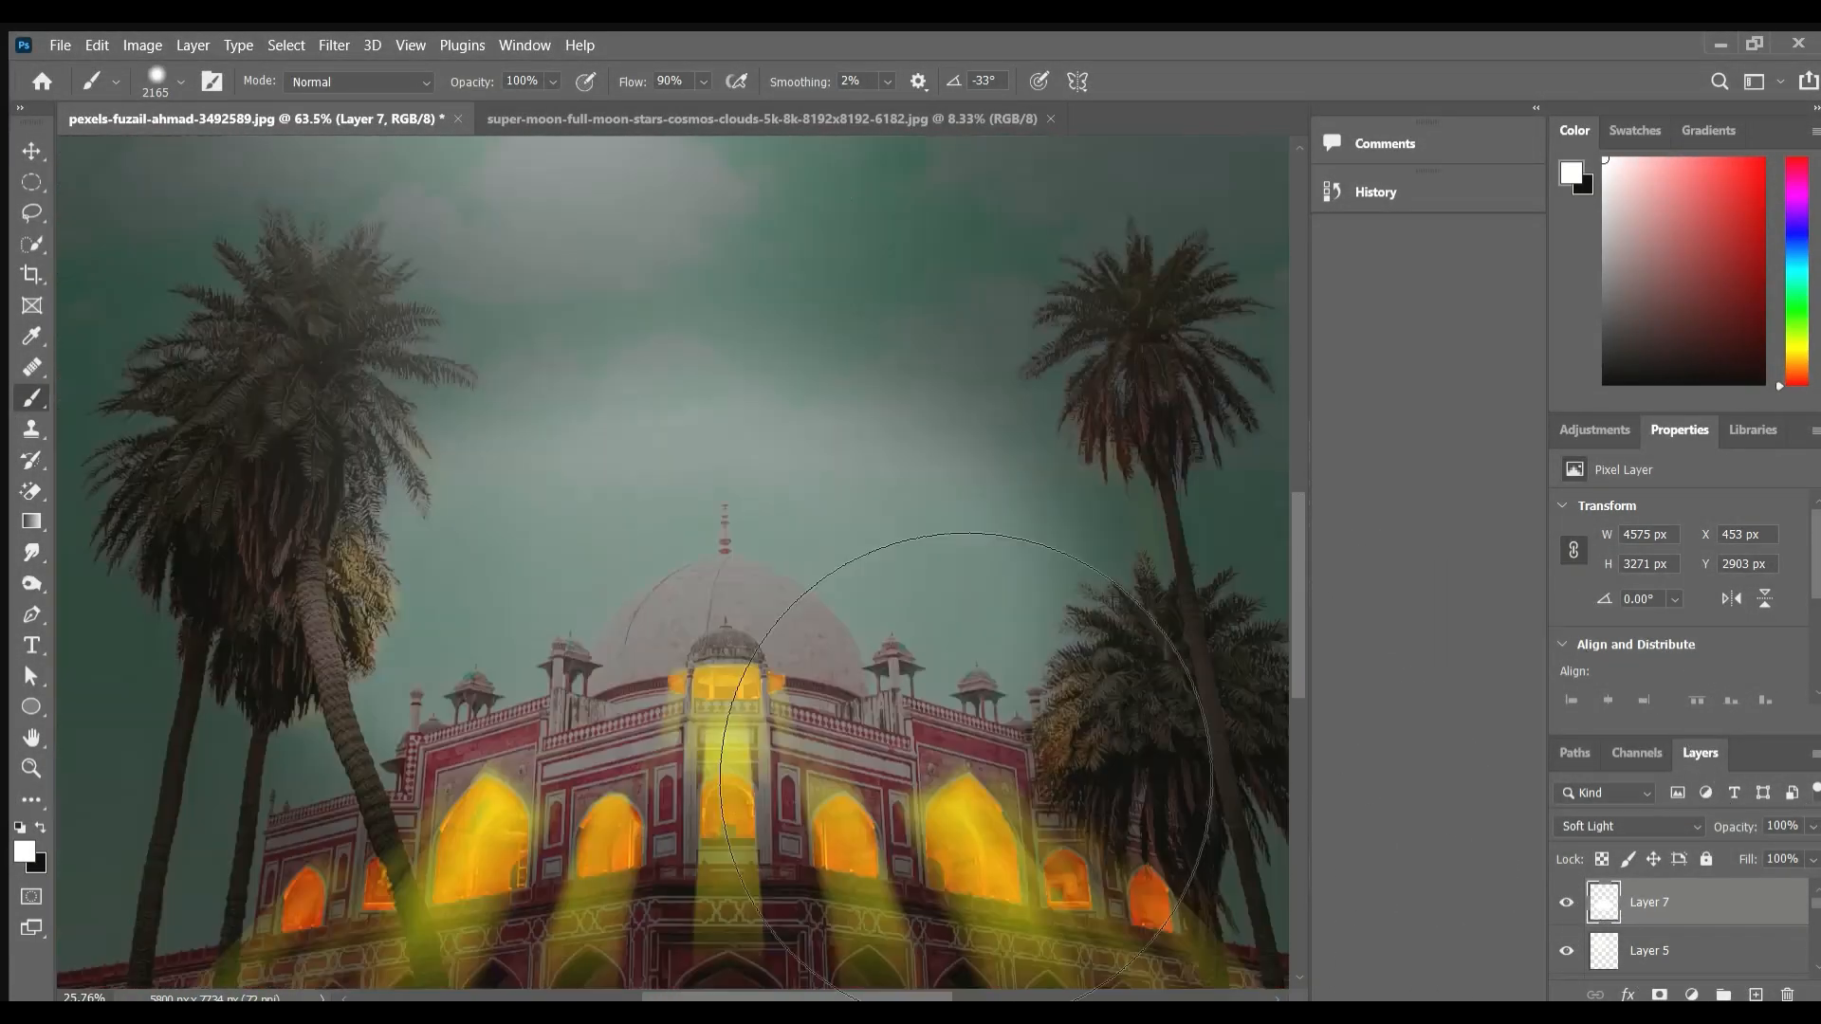
scroll(1054, 806, "up", 5)
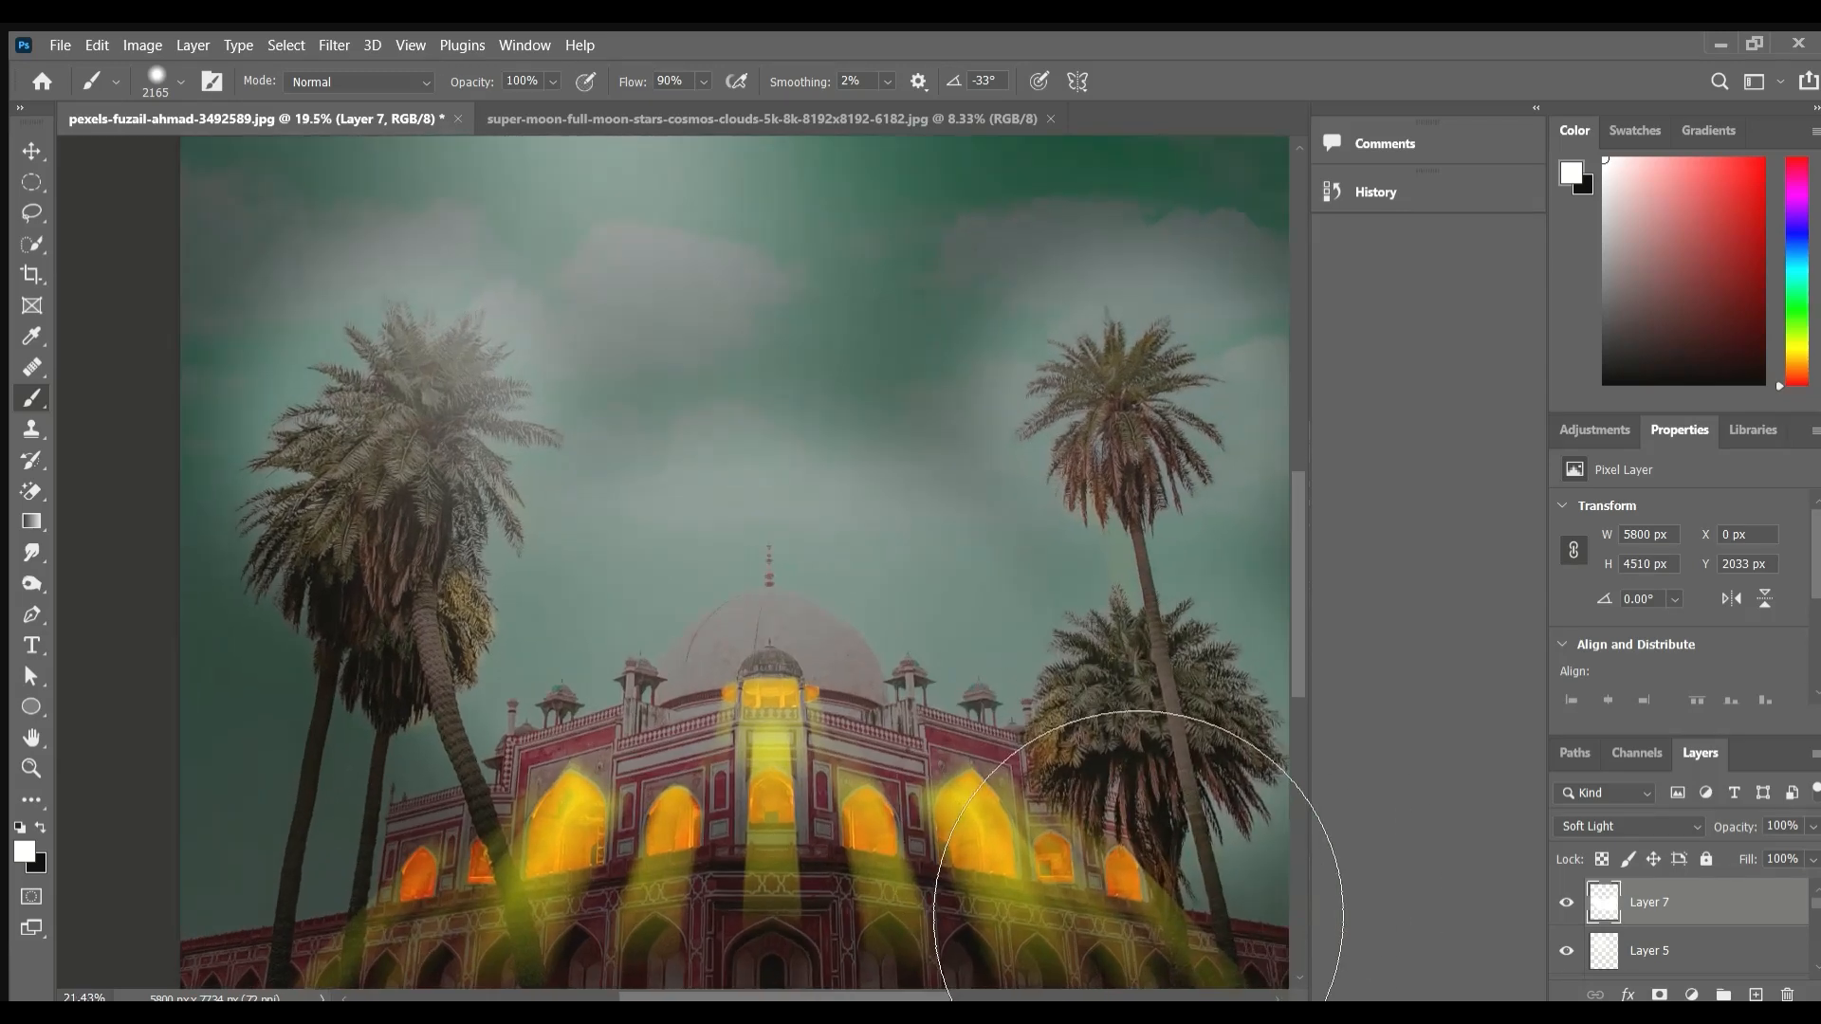
Hide the glow on Layer 7 with an inverted layer mask and load the outline of Layer 6 as a selection.
left_click(1658, 993)
key("ctrl+i")
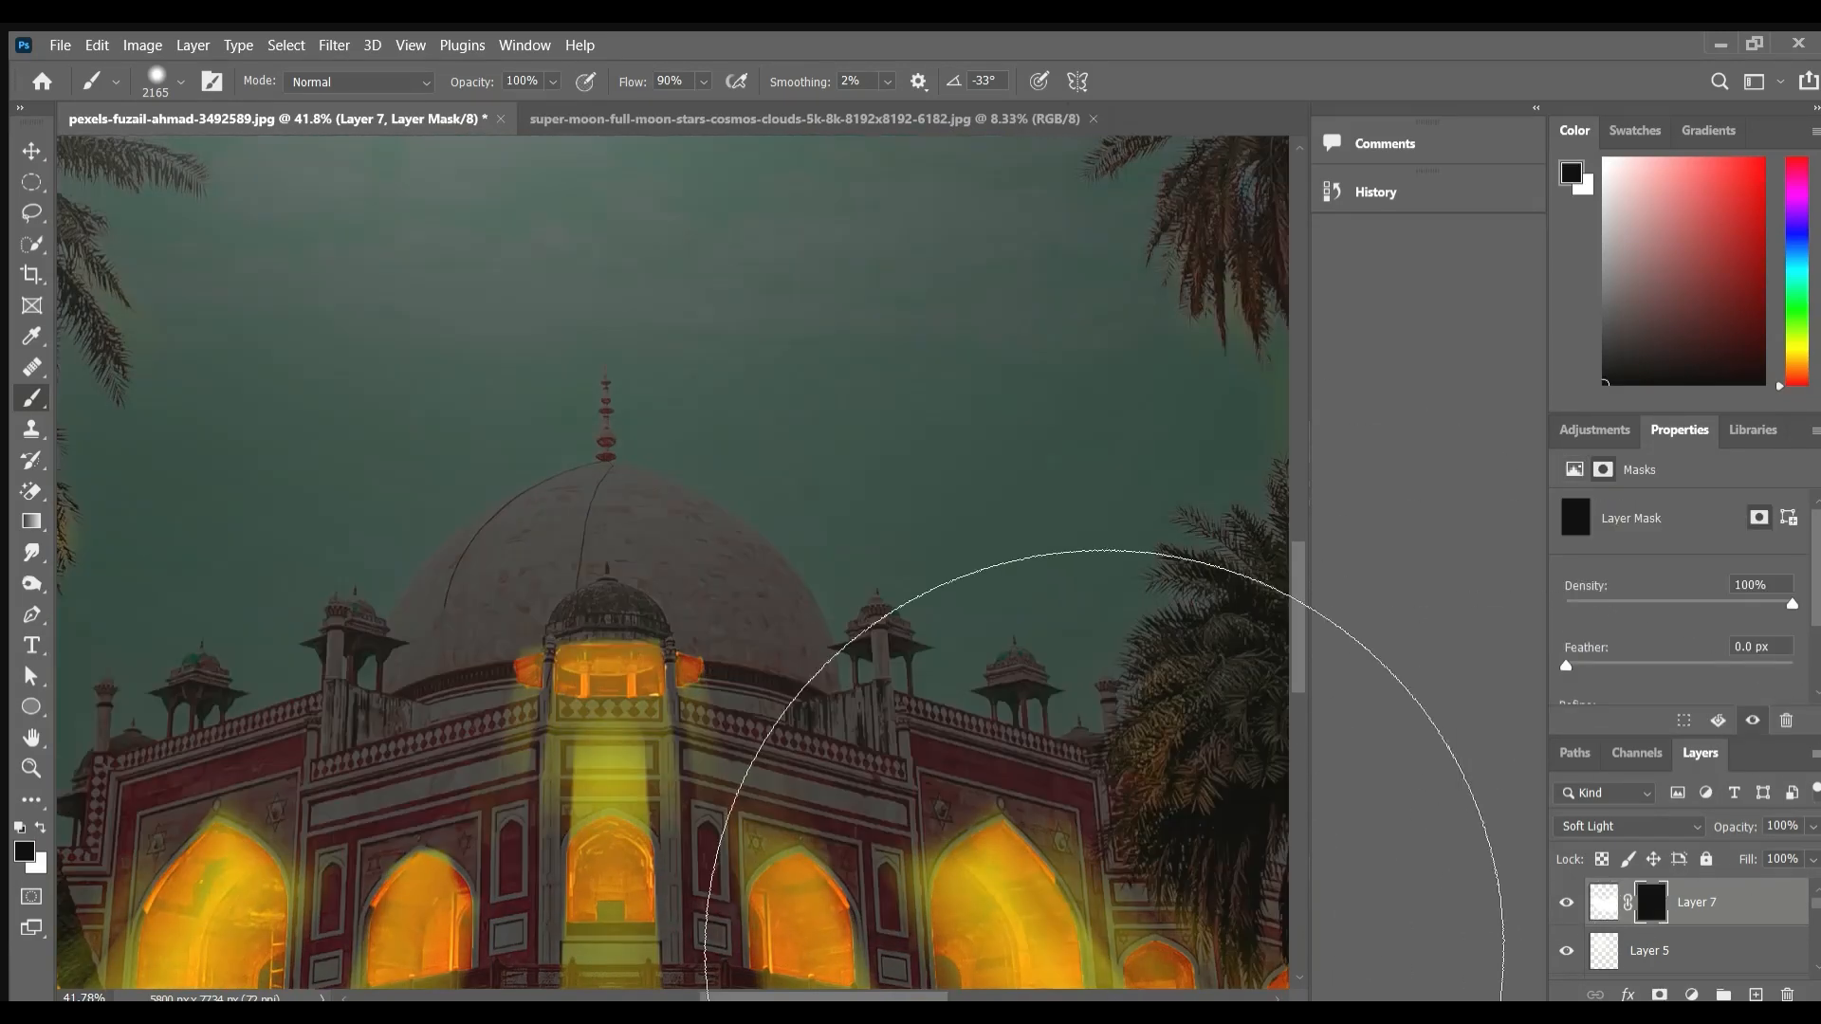
scroll(1102, 951, "down", 3)
scroll(1602, 956, "down", 3)
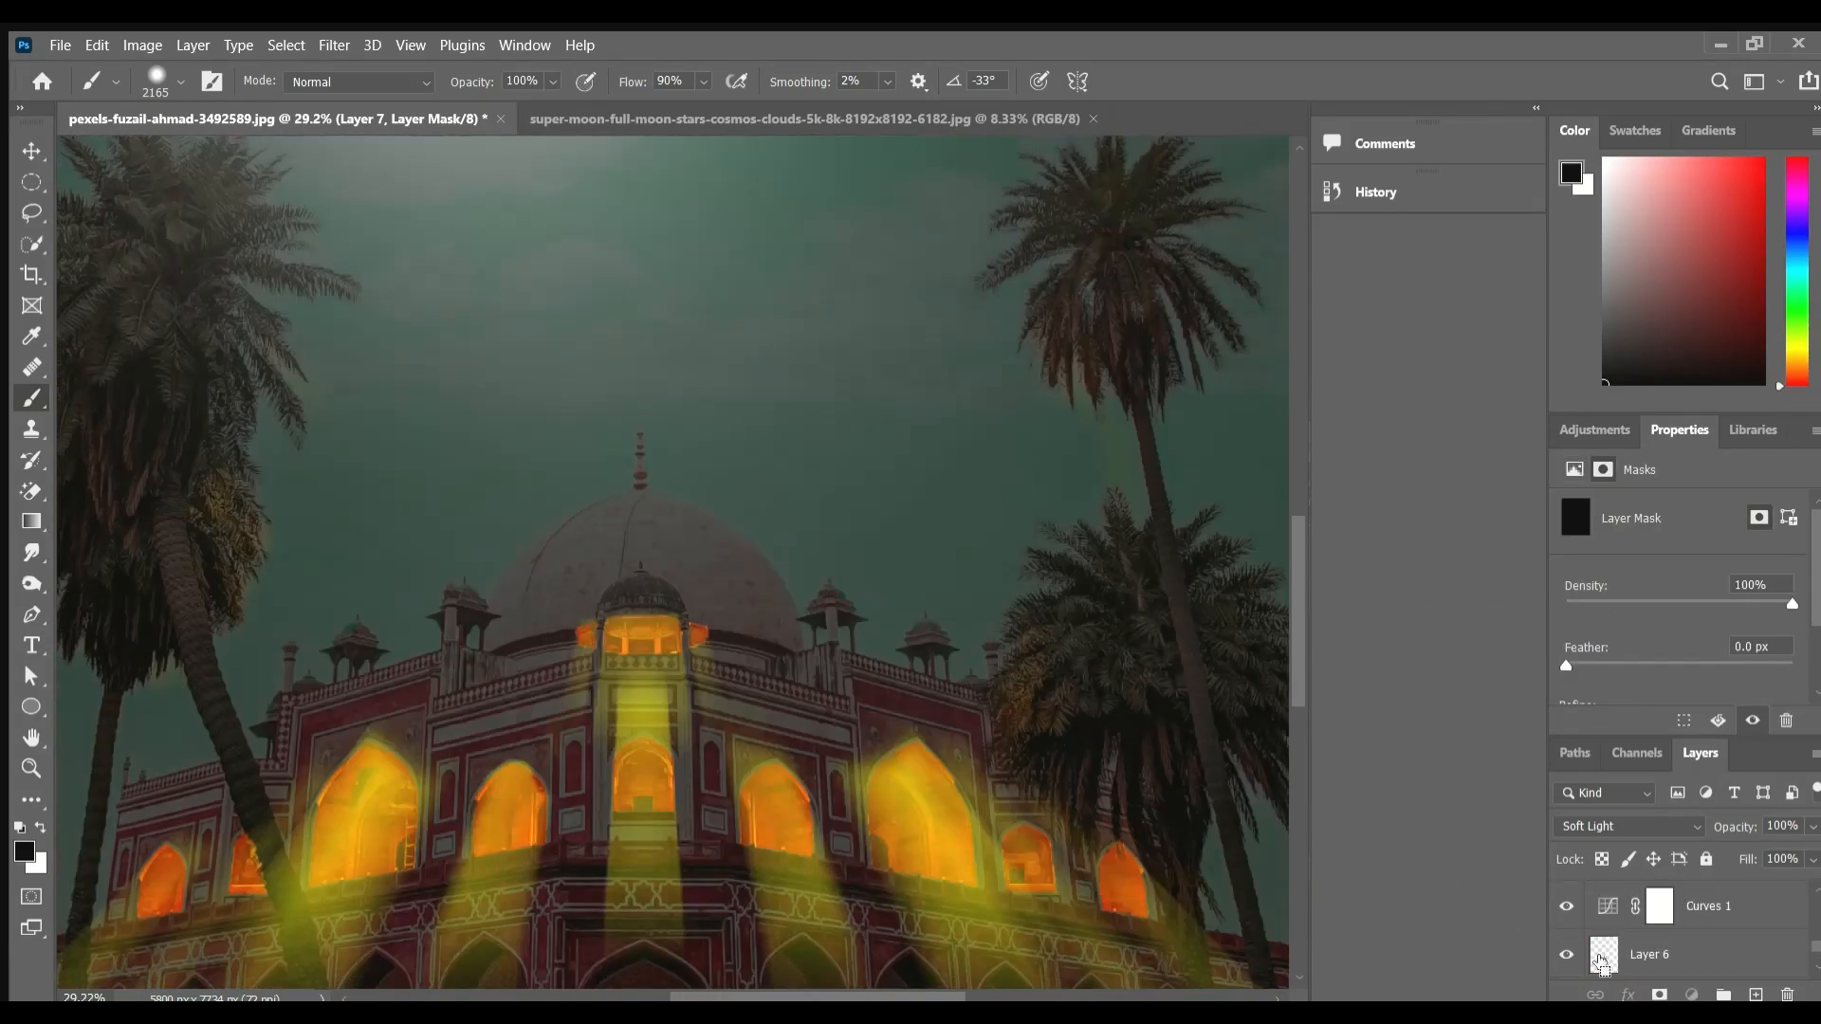
left_click(1602, 960, "ctrl")
scroll(1669, 902, "up", 3)
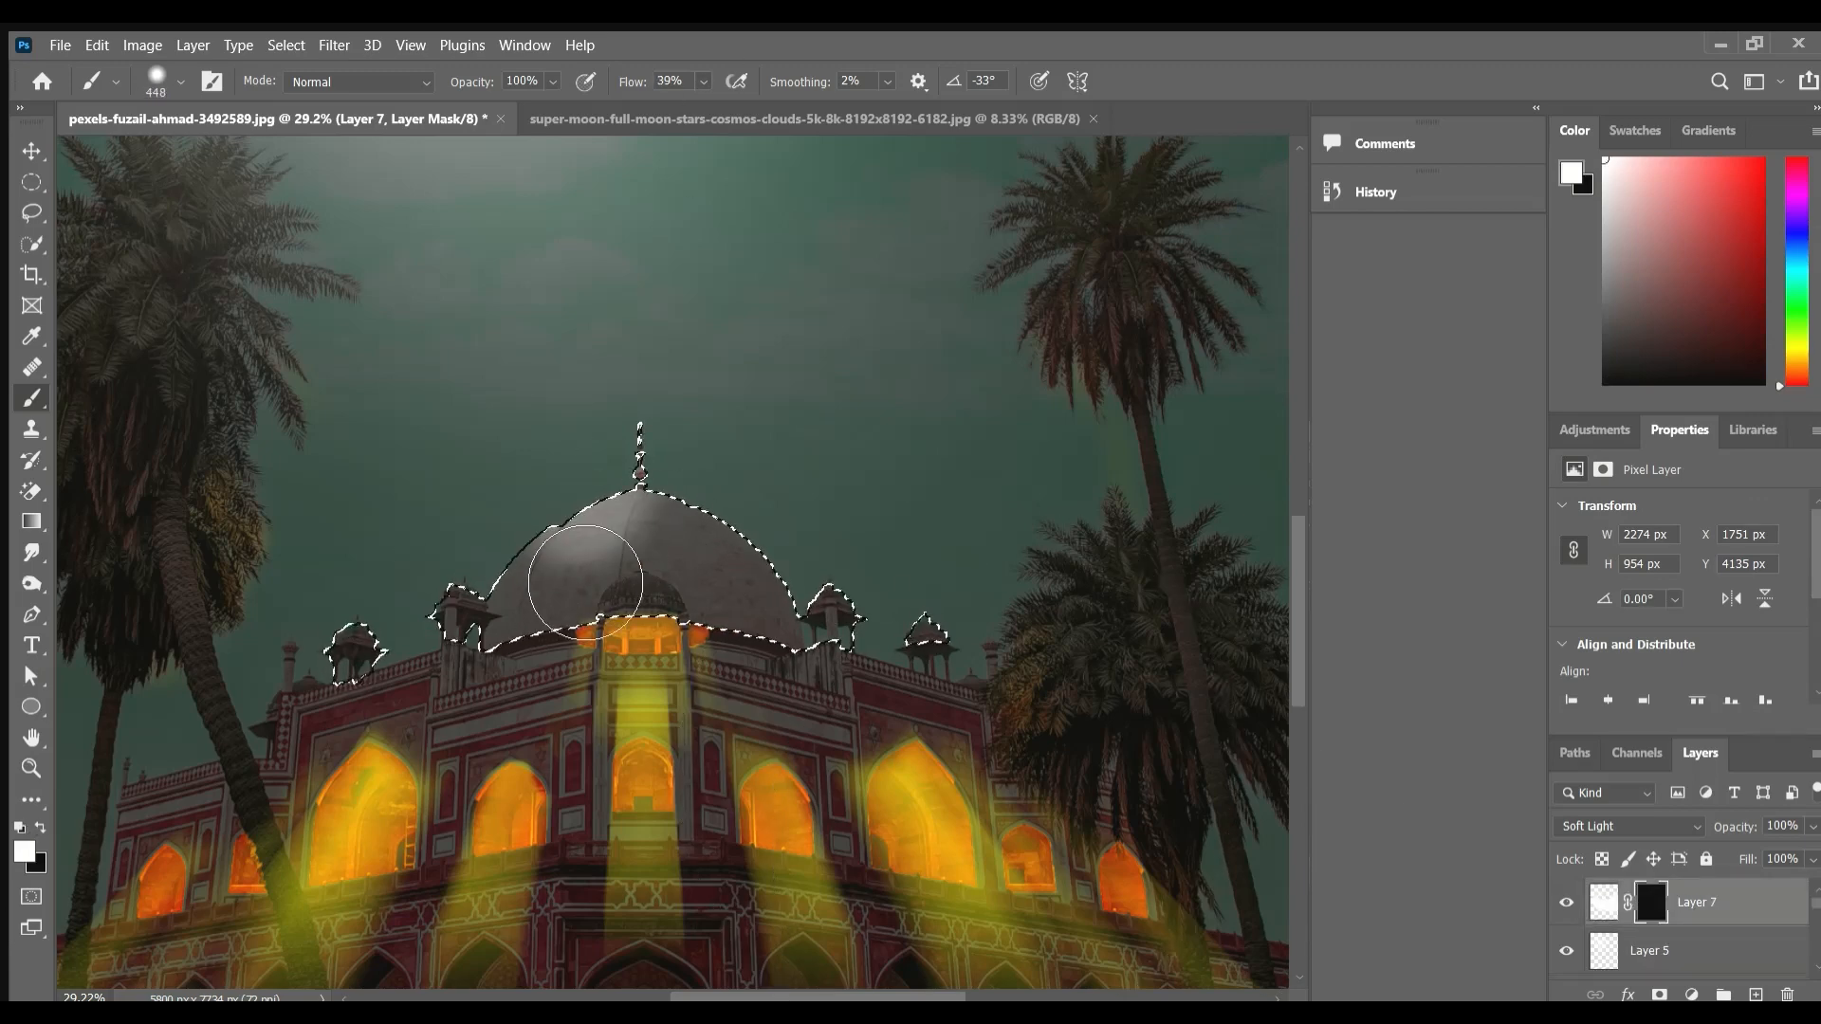
Reveal the glow on the selected dome by painting white on Layer 7's mask at 39% flow, and lower the flow to 9%.
left_click_drag(586, 582, 703, 642)
scroll(675, 678, "up", 6)
left_click_drag(569, 695, 740, 861)
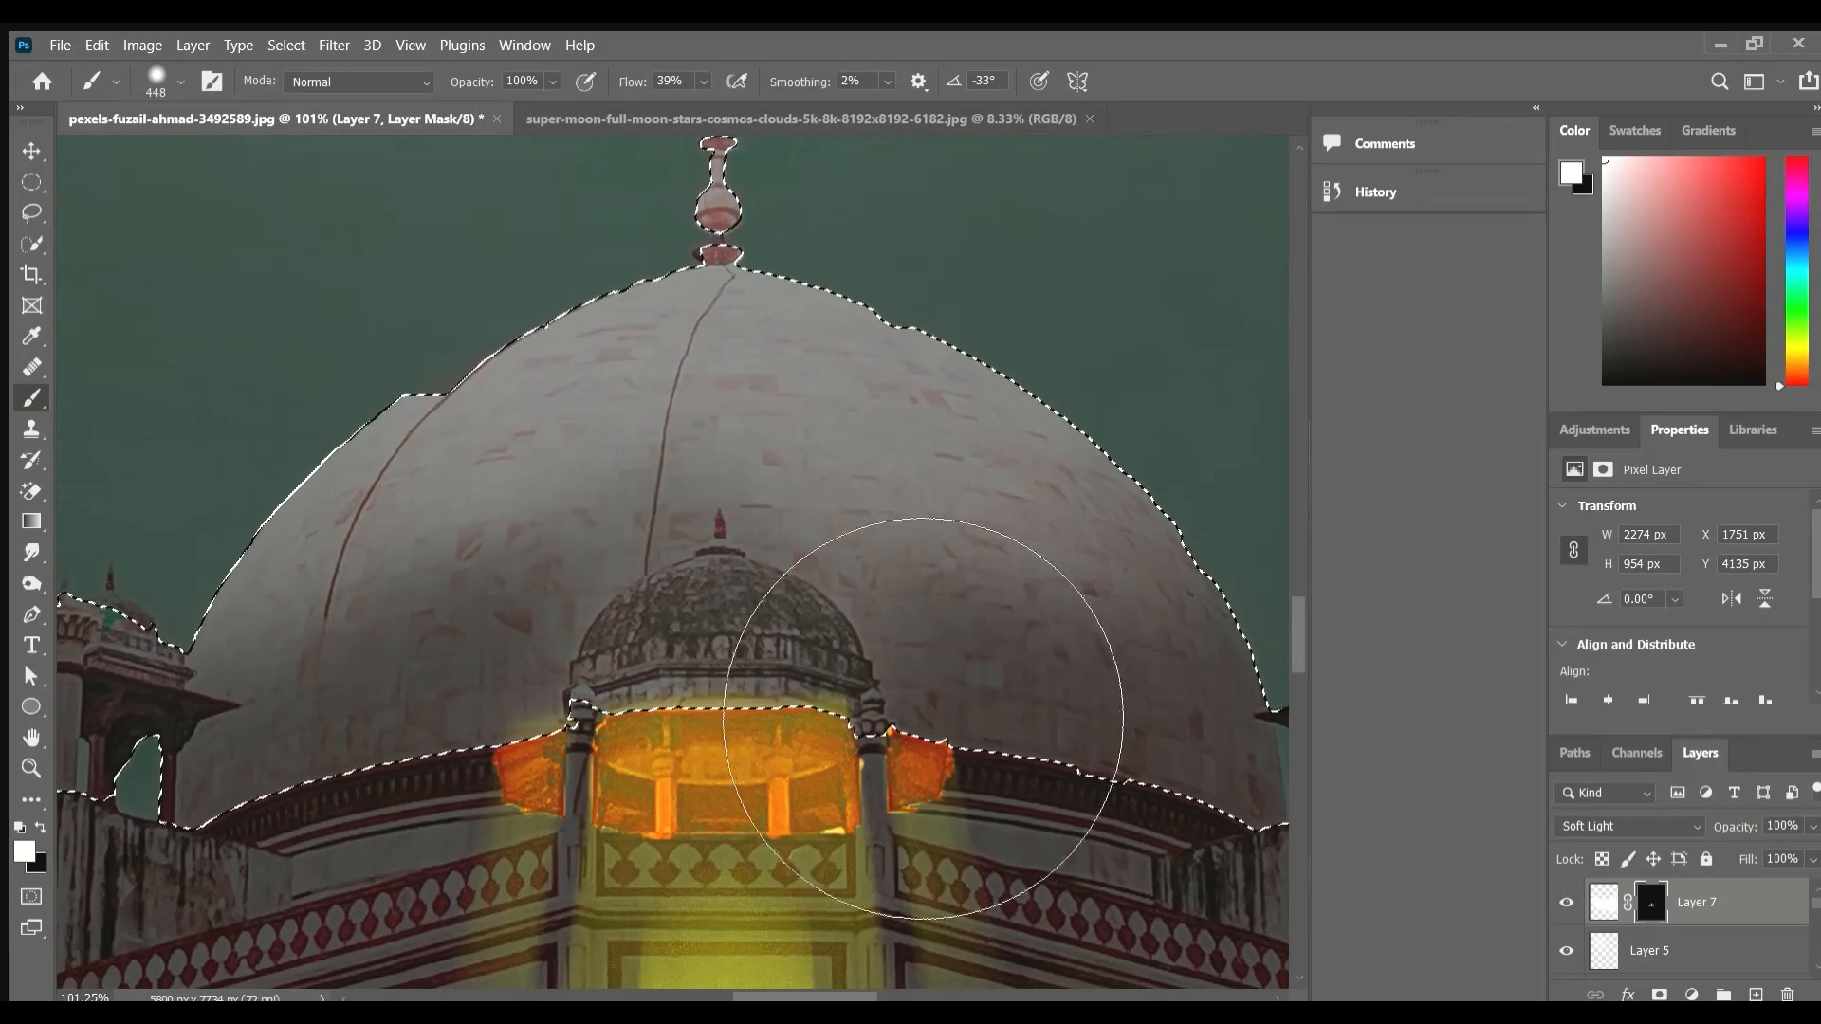
left_click_drag(922, 718, 792, 673)
scroll(741, 641, "down", 3)
right_click(845, 731, "alt")
left_click(40, 826)
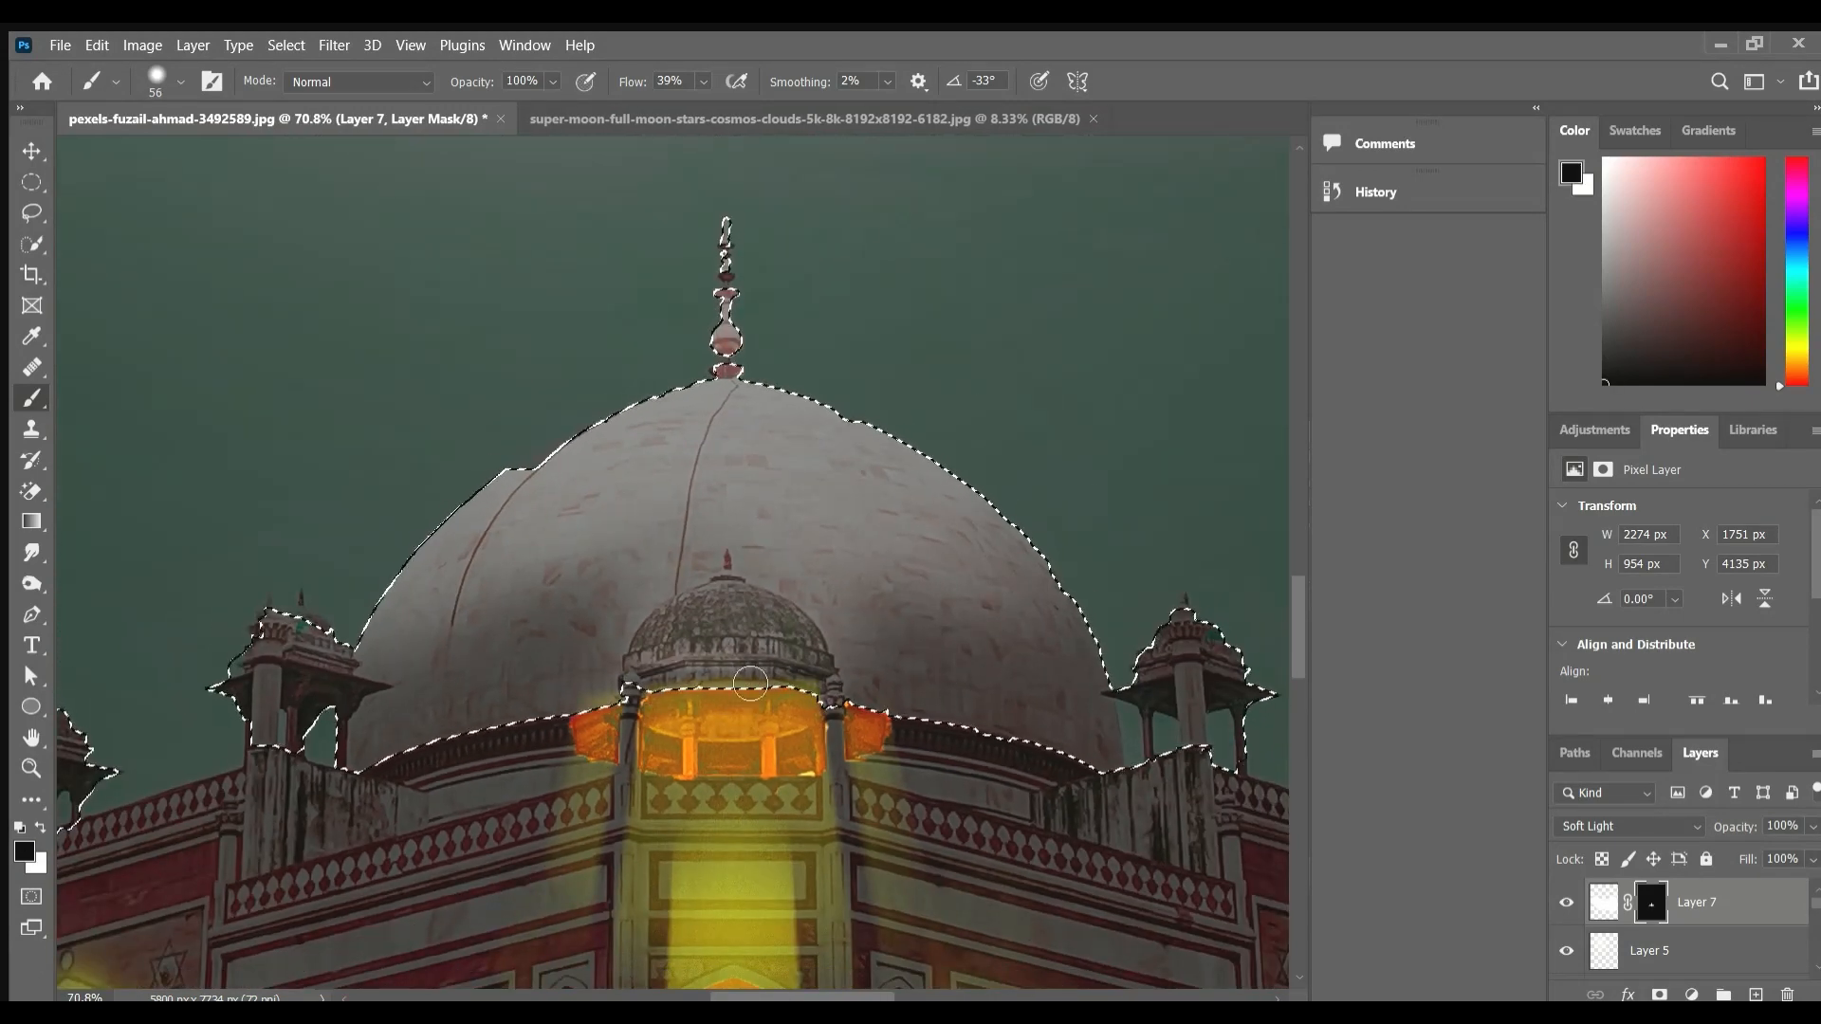
left_click_drag(634, 82, 605, 81)
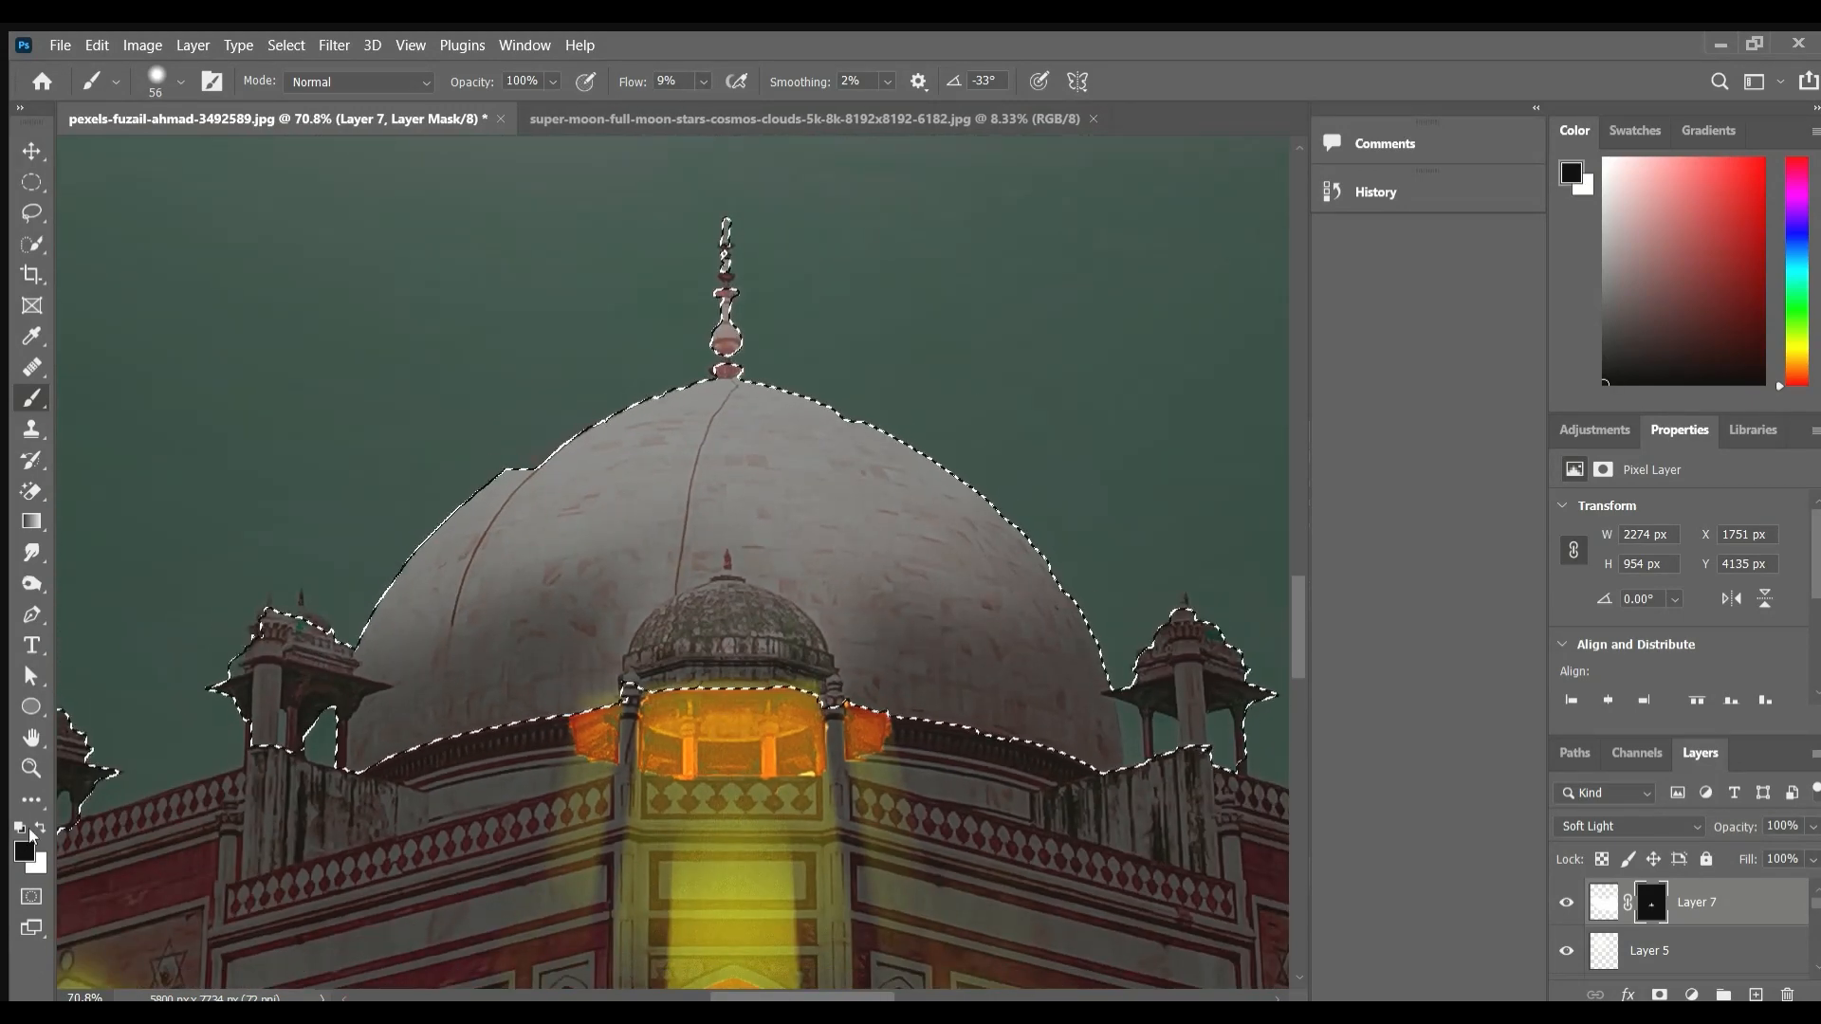
left_click(40, 825)
Undo and redo the mask strokes on the dome to compare it with and without the glow.
key("ctrl+z")
key("ctrl+z")
key("ctrl+z")
scroll(602, 593, "down", 3)
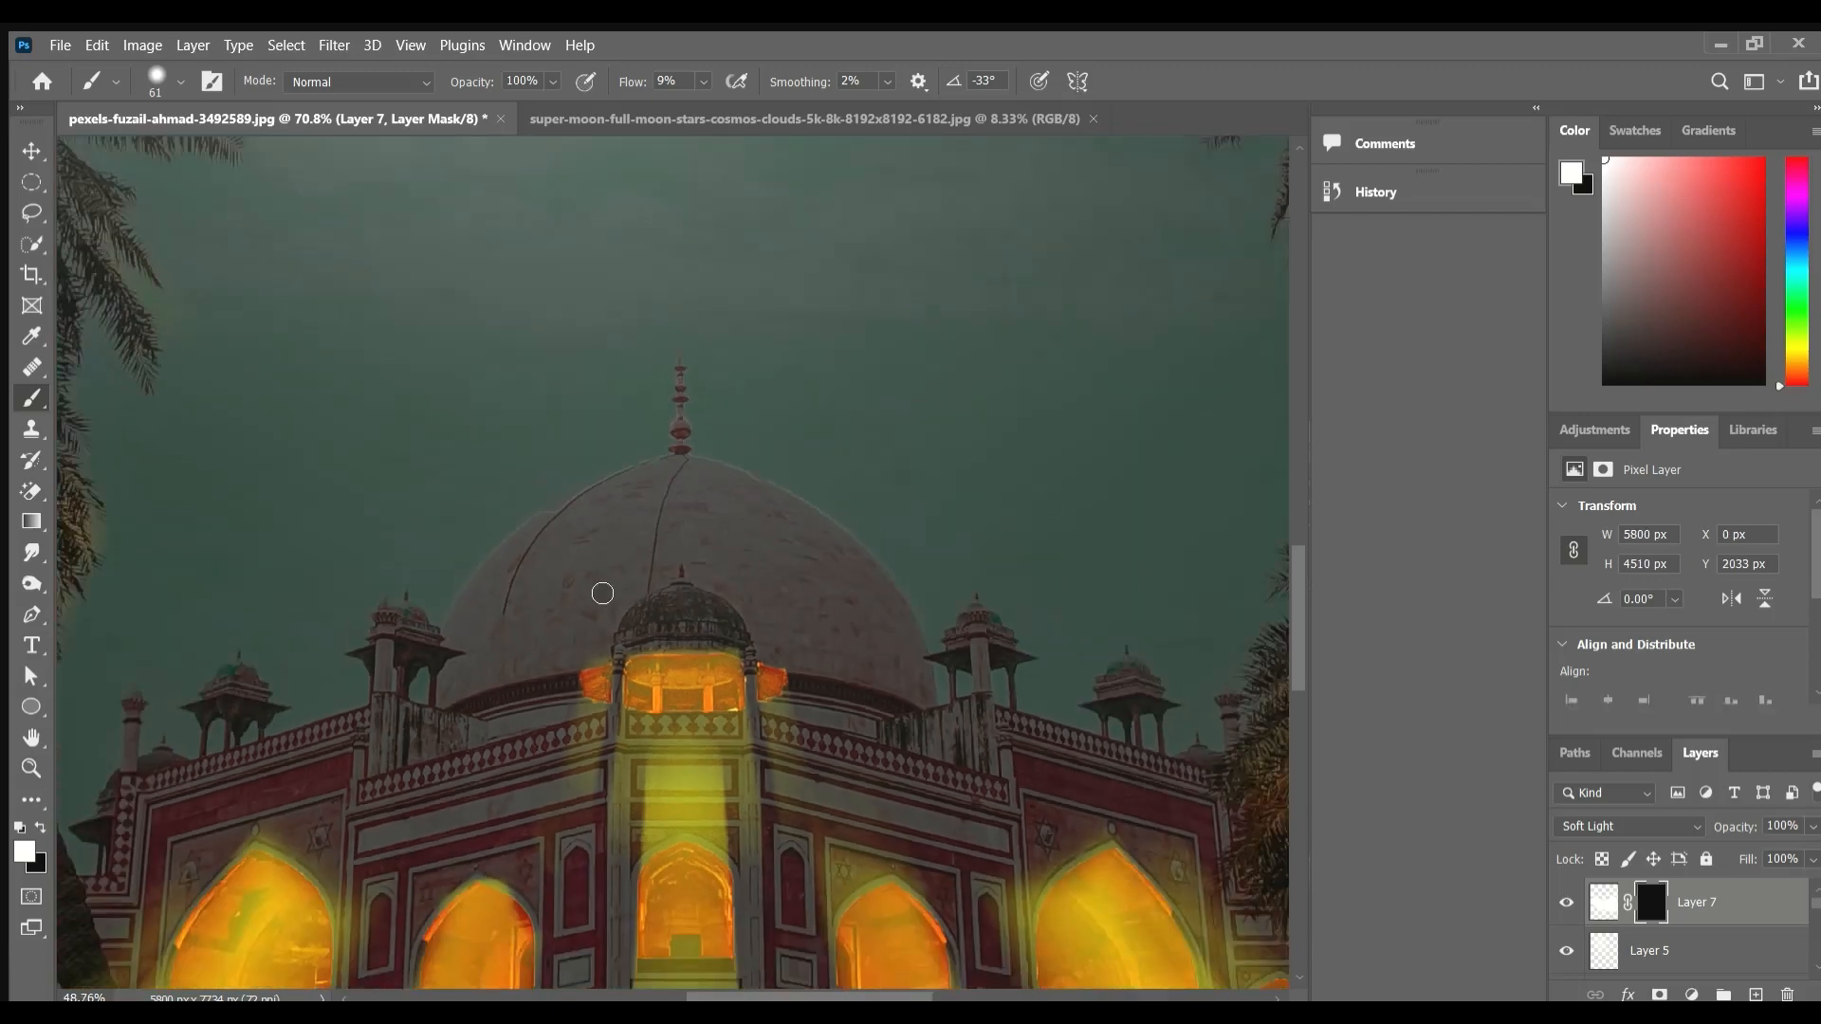
scroll(603, 593, "down", 2)
key("ctrl+shift+z")
key("ctrl+shift+z")
key("ctrl+shift+z")
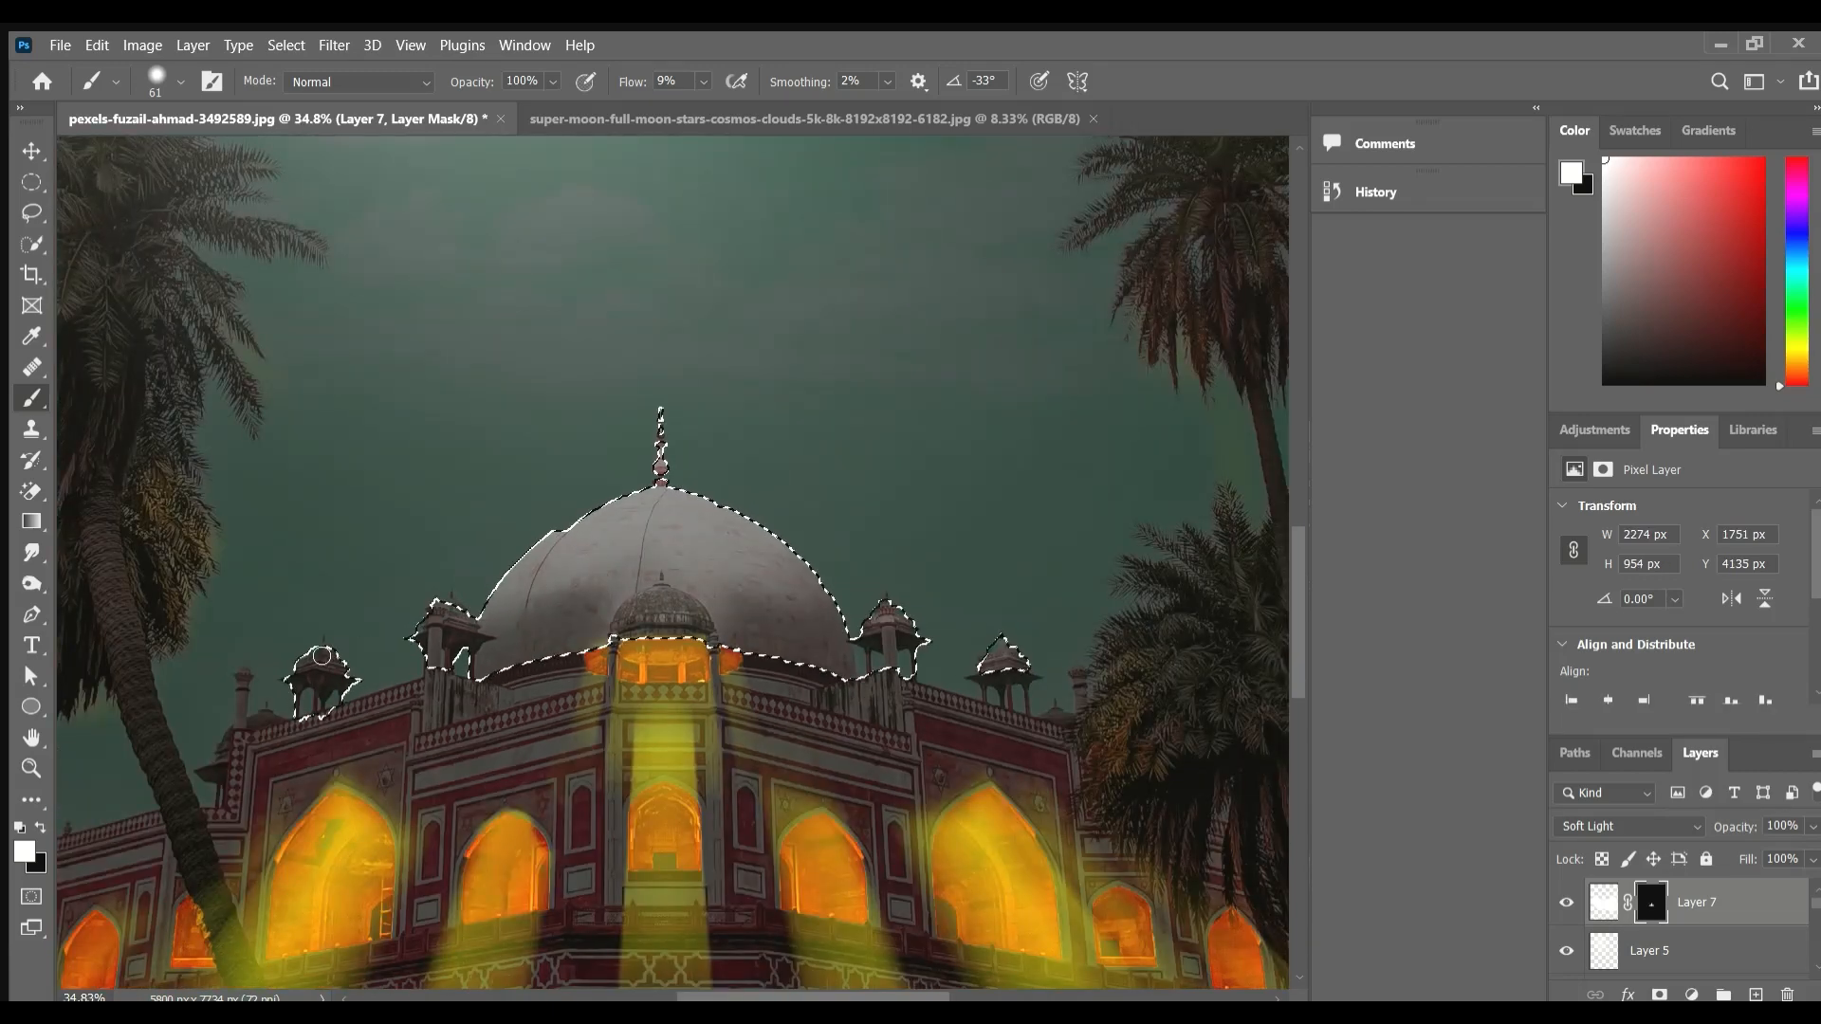
scroll(457, 617, "down", 2)
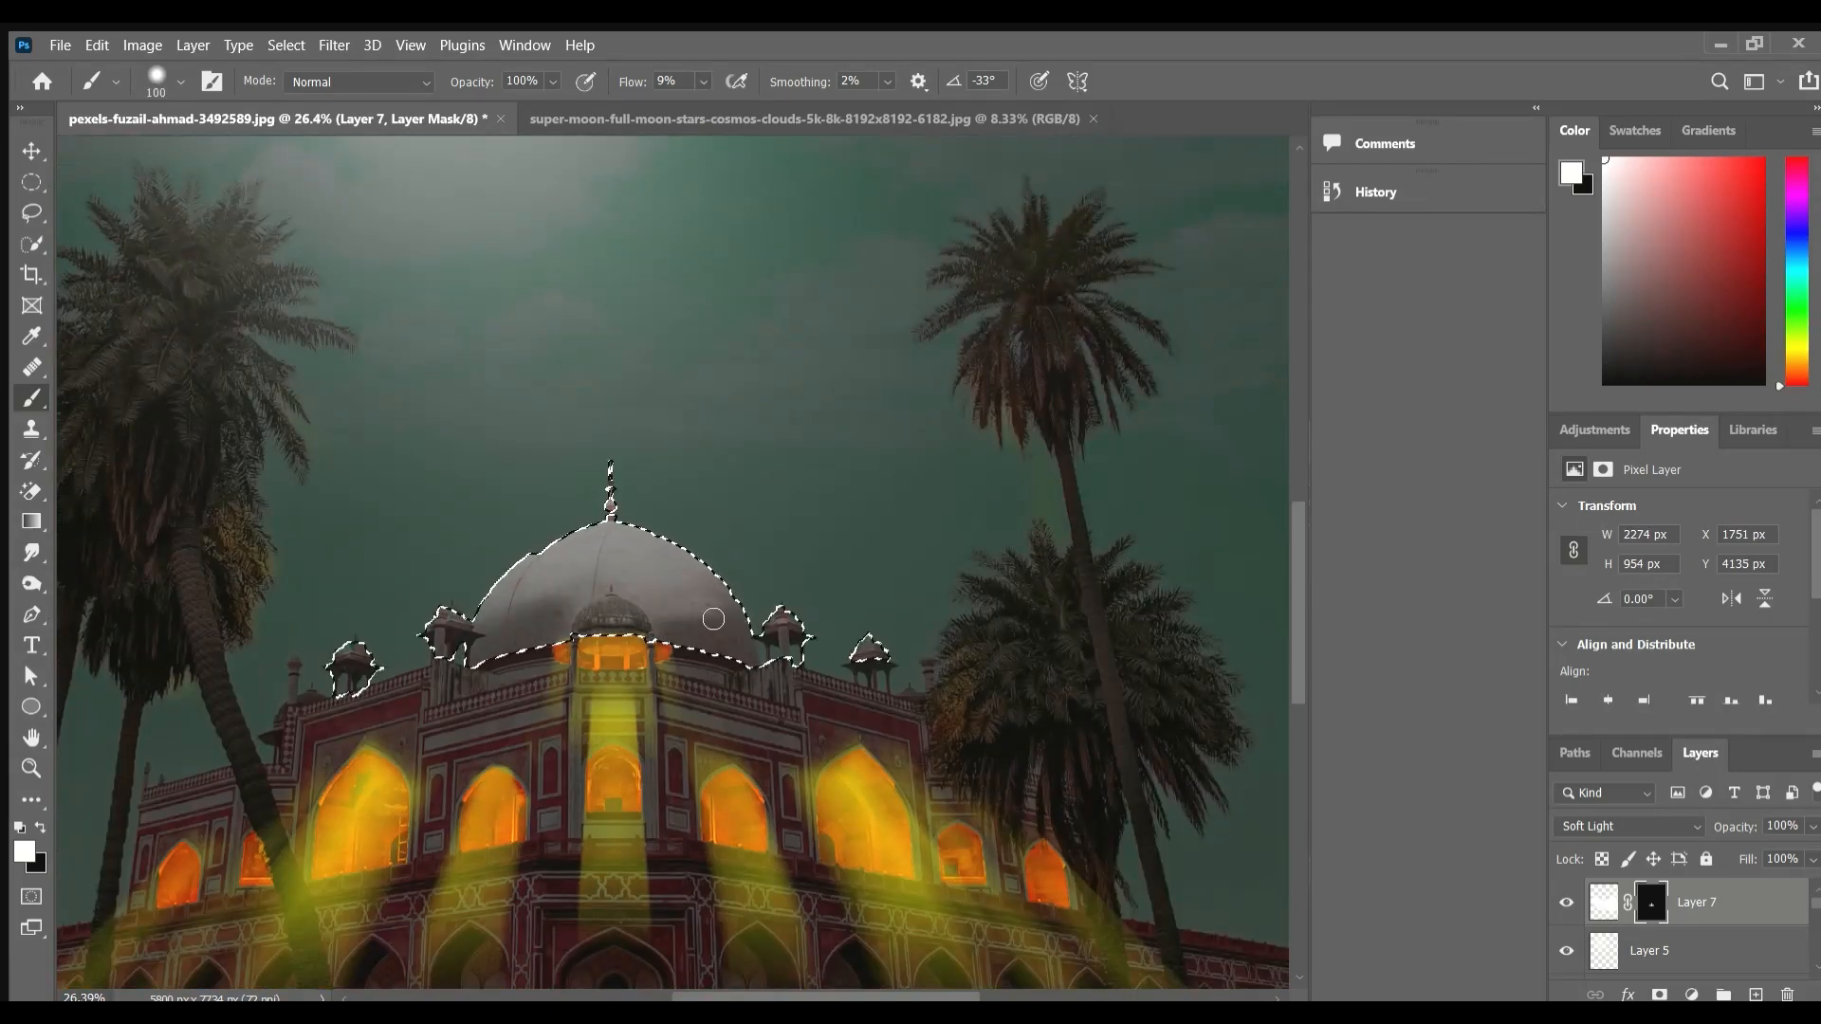
Try refining the dome's highlight with faint white mask strokes at 1% flow, and undo the mask painting and selection.
scroll(656, 622, "up", 6)
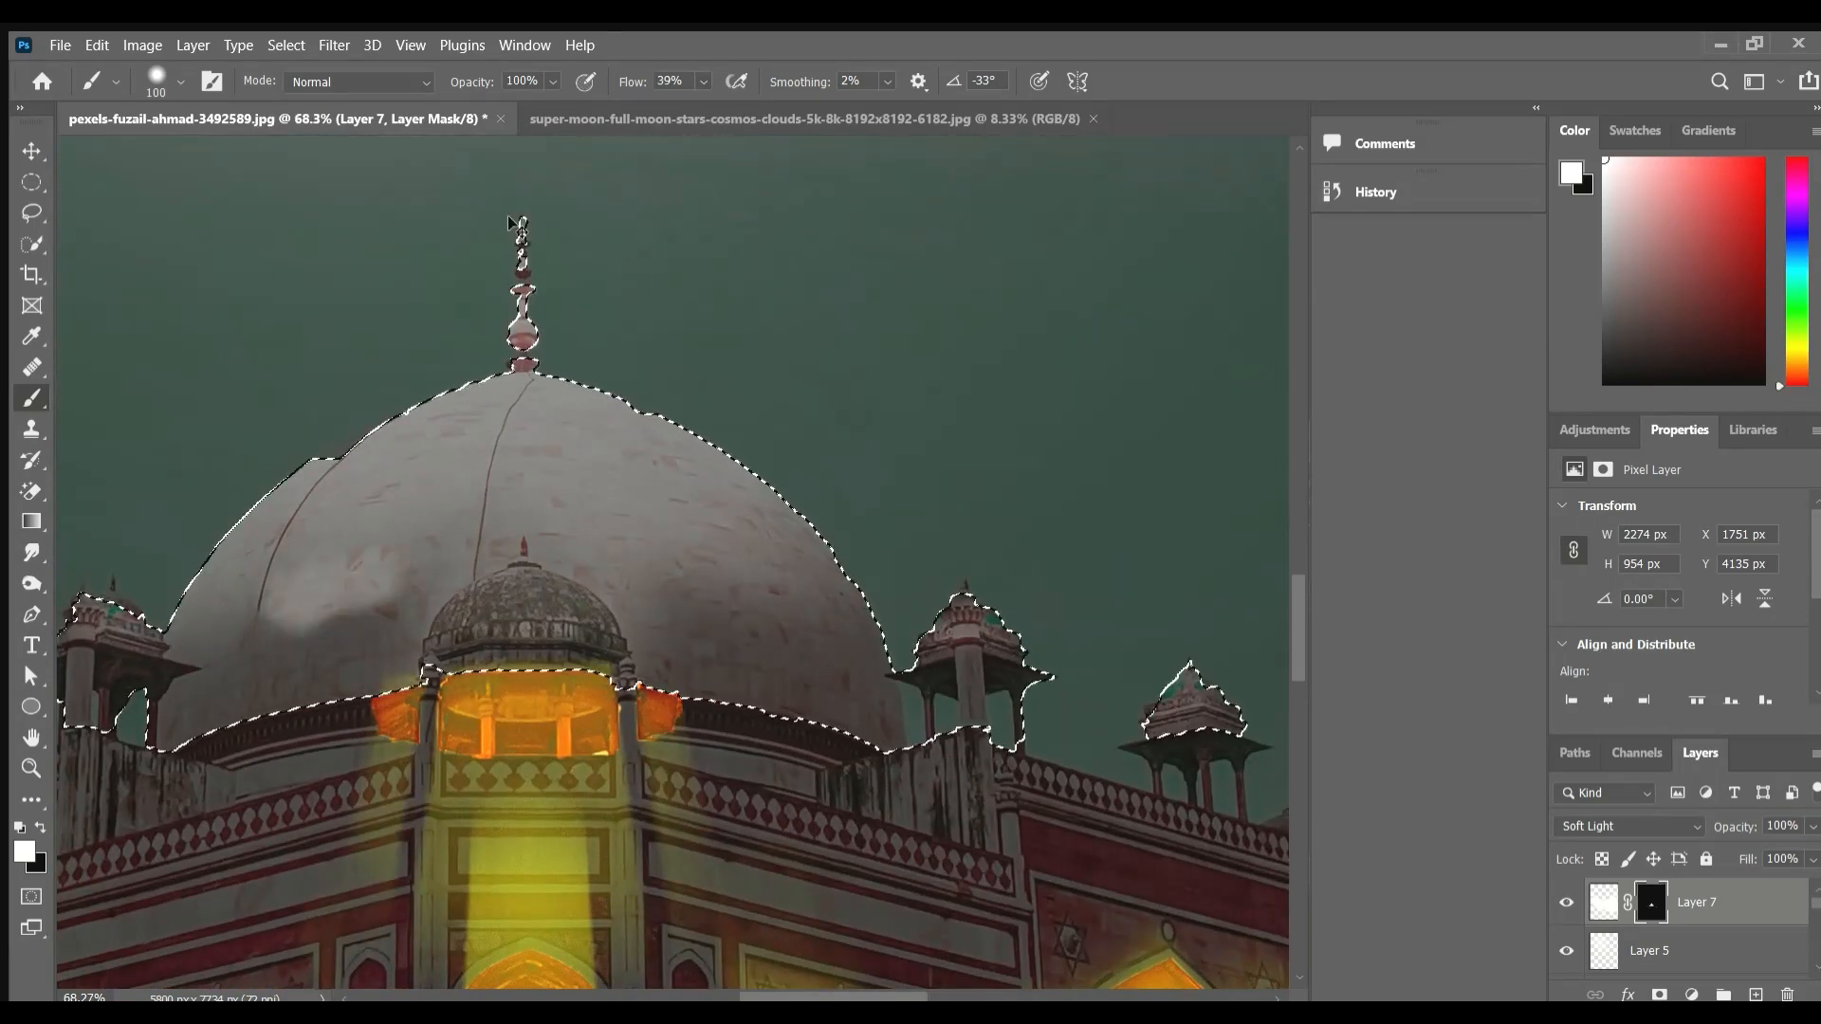
left_click_drag(634, 81, 568, 82)
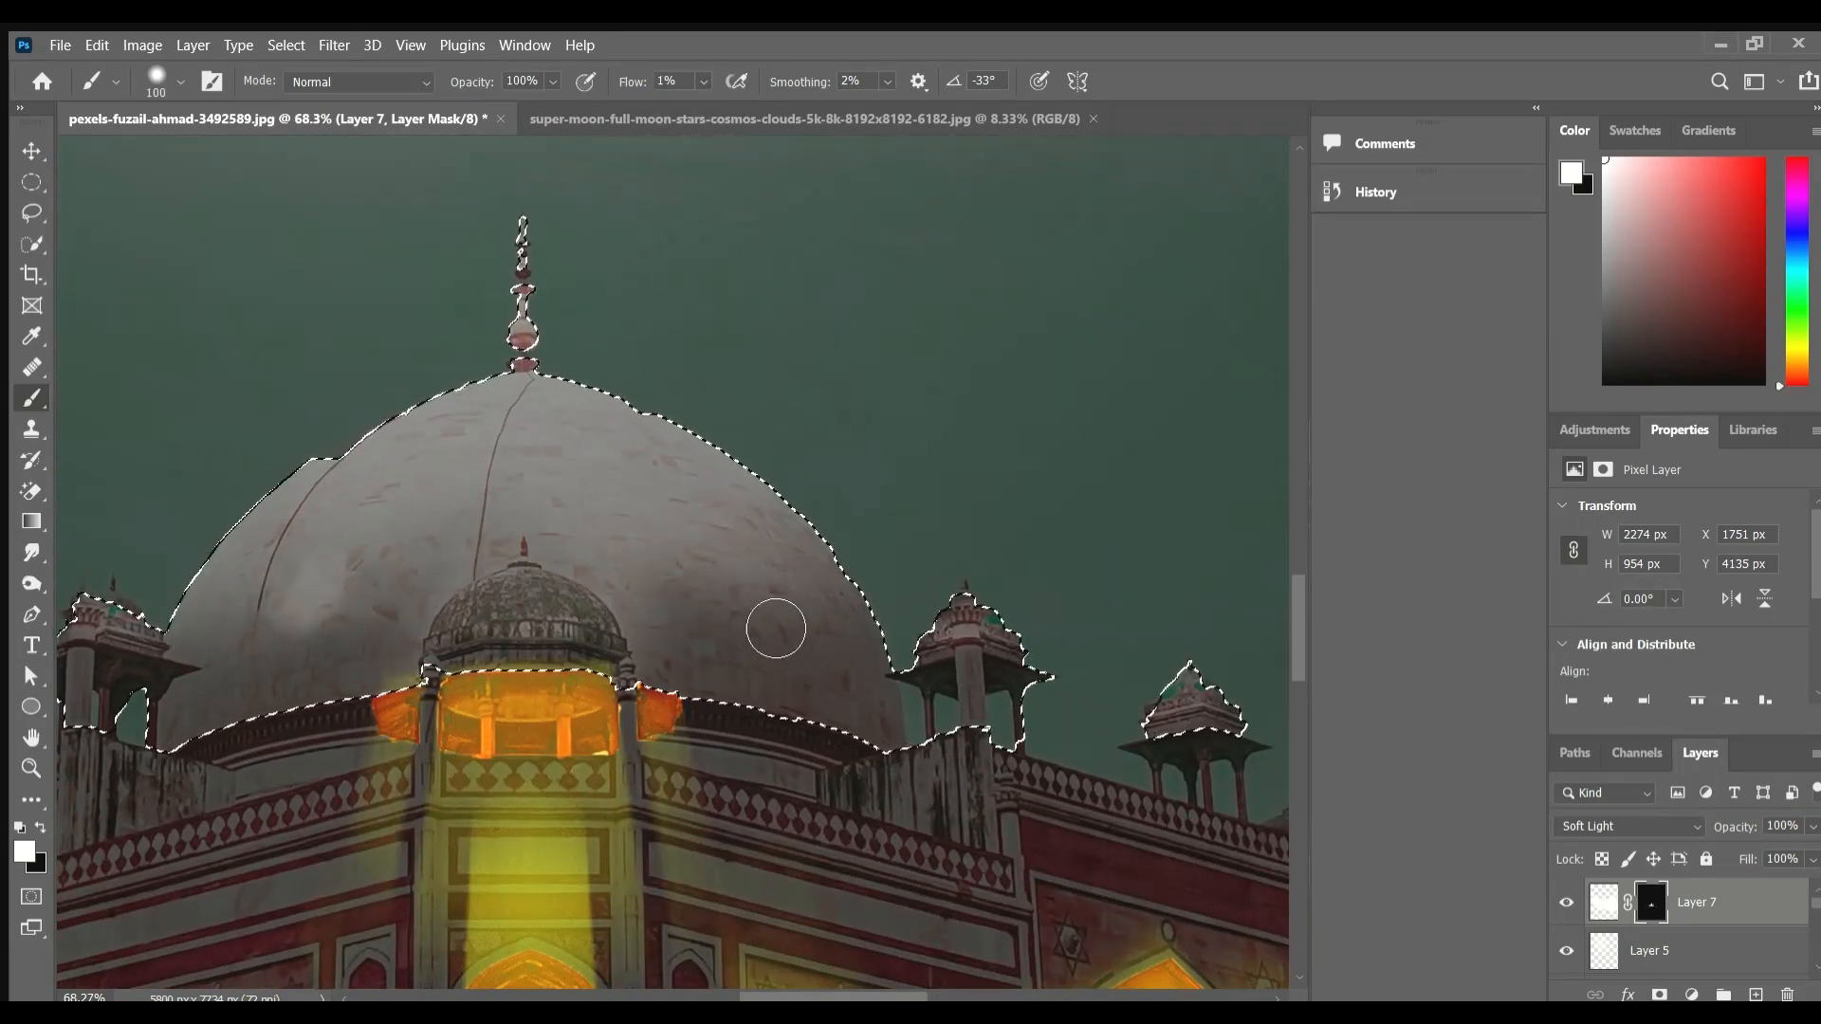
key("ctrl+d")
scroll(436, 519, "up", 5)
scroll(192, 425, "down", 5)
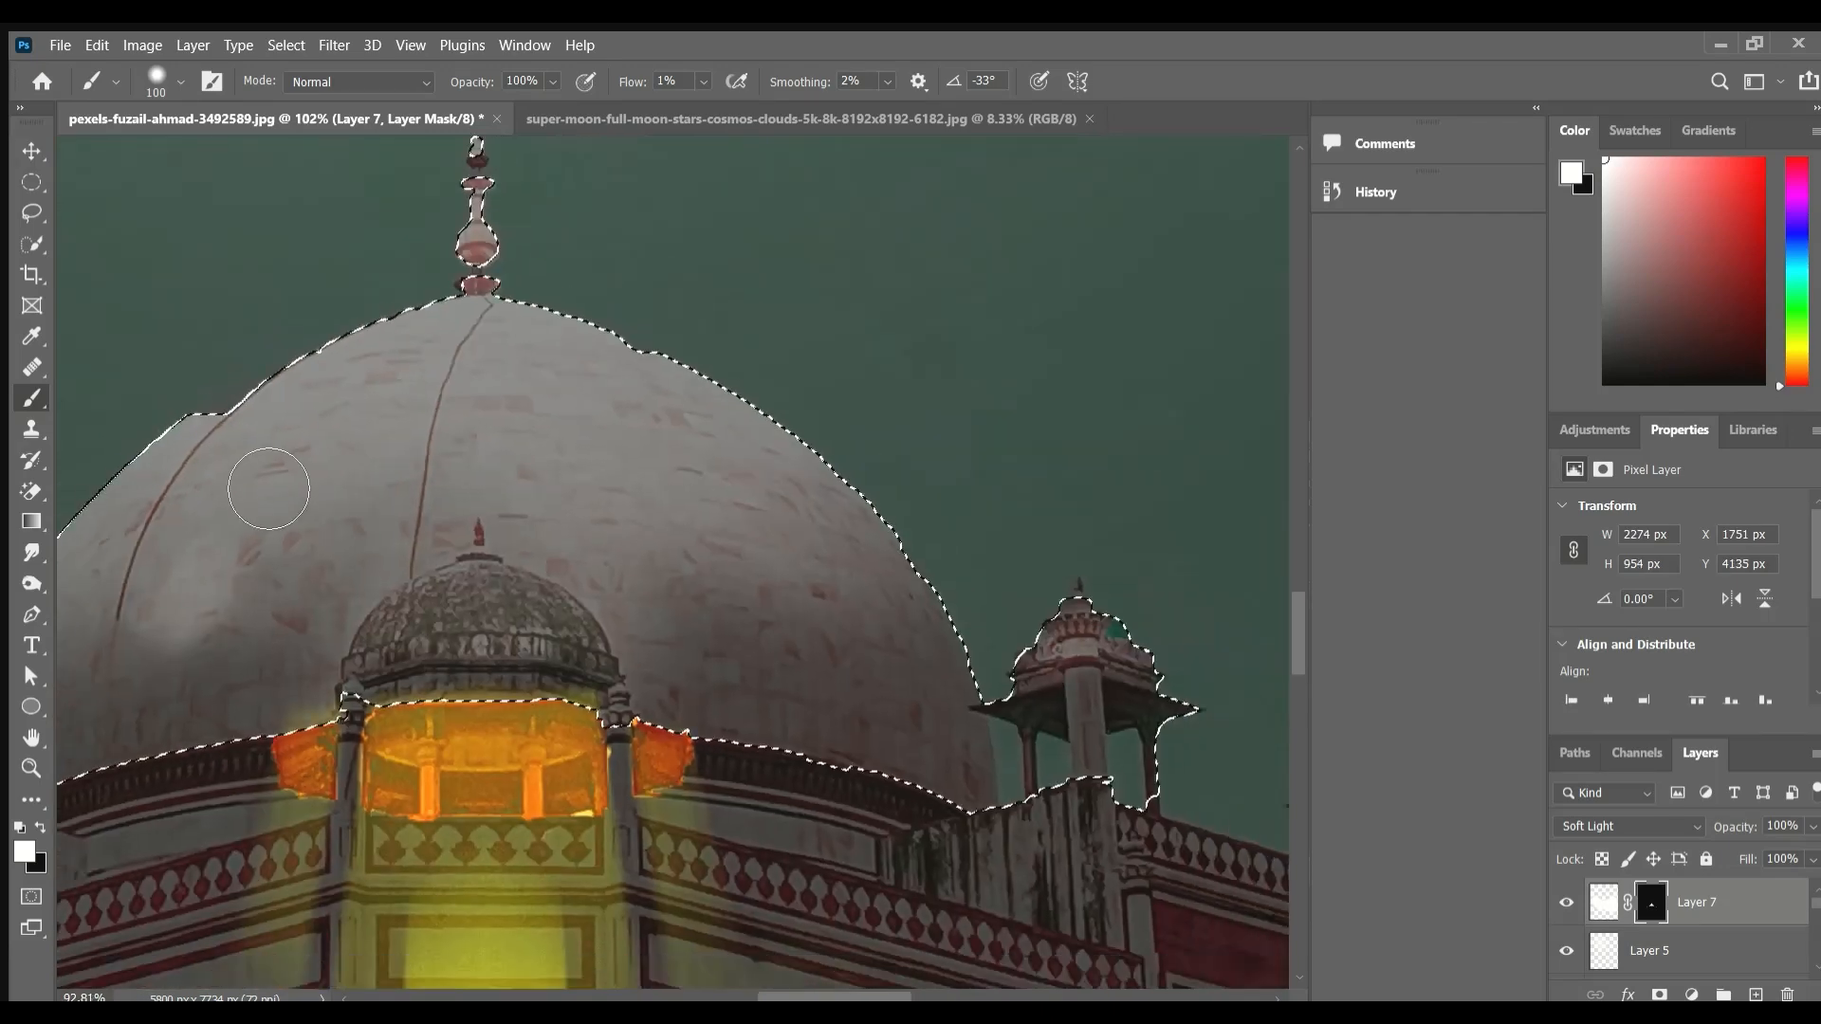
key("ctrl+z")
key("ctrl+z")
key("ctrl+z")
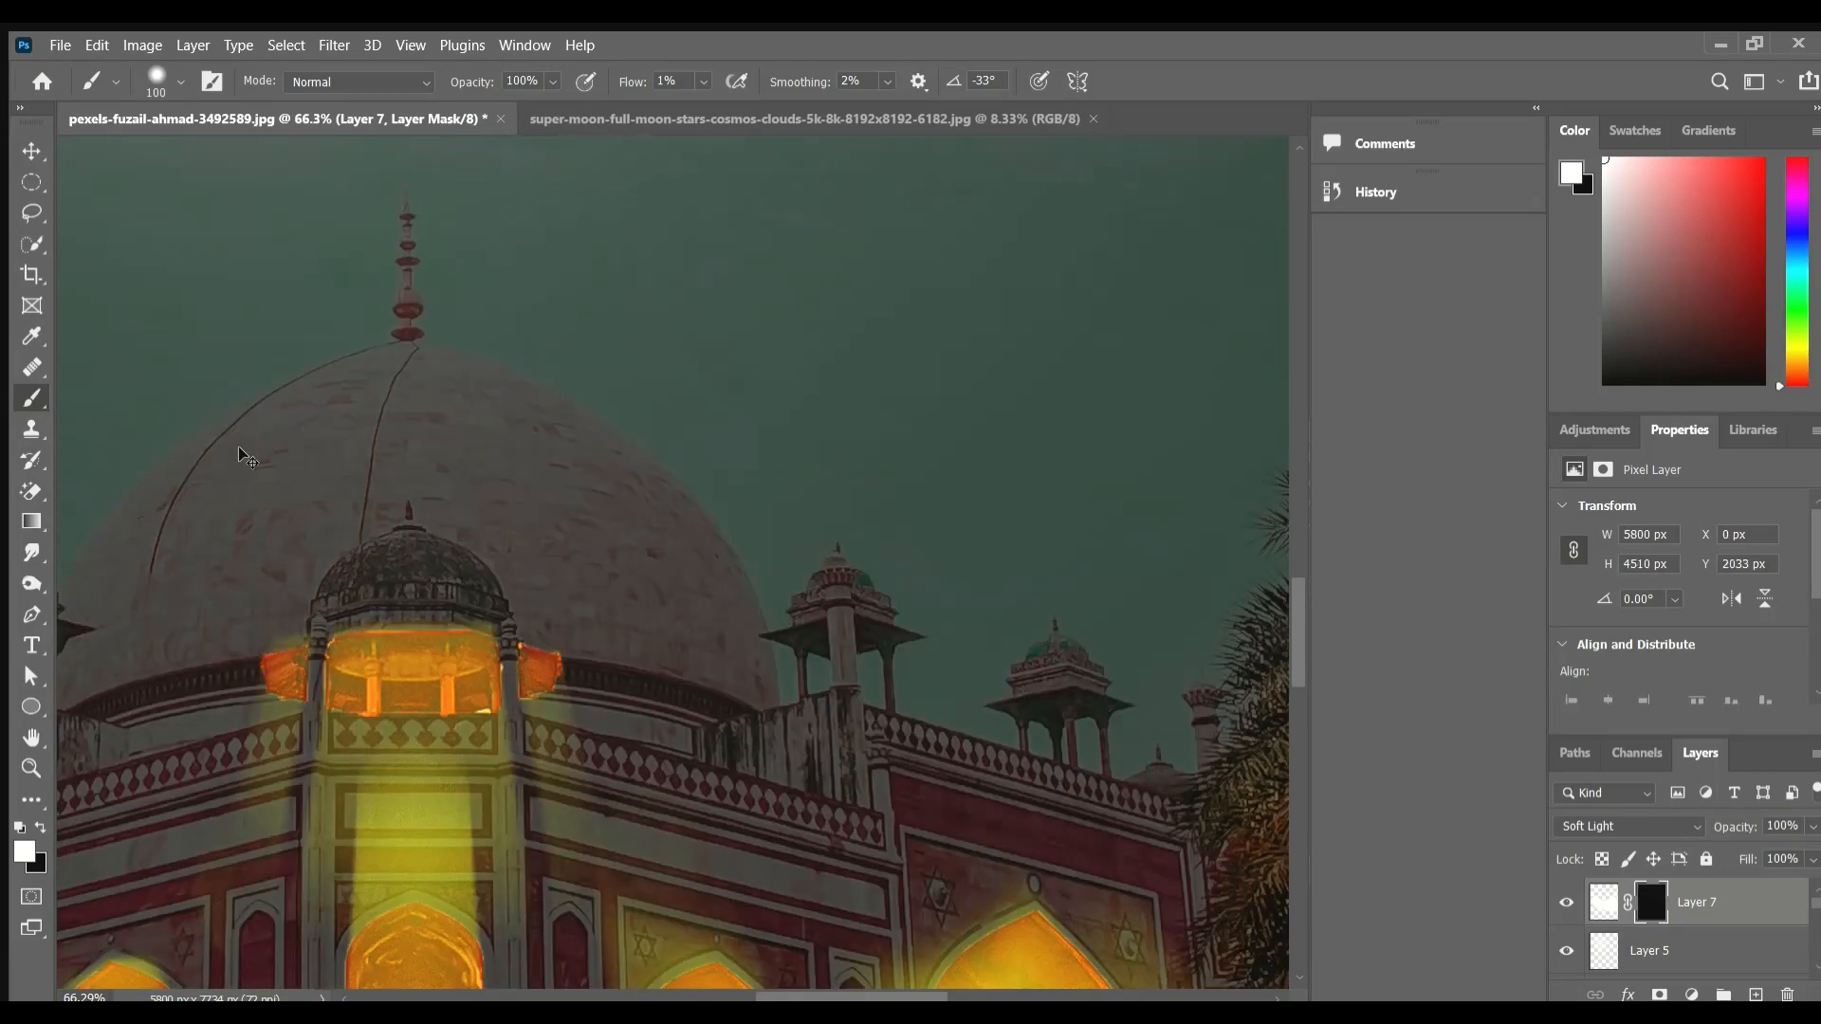
Paint white freehand across the dome on Layer 7's mask with a soft 161 px brush, raising the flow to 27%.
scroll(276, 467, "up", 3)
left_click_drag(276, 468, 640, 645)
scroll(640, 645, "down", 4)
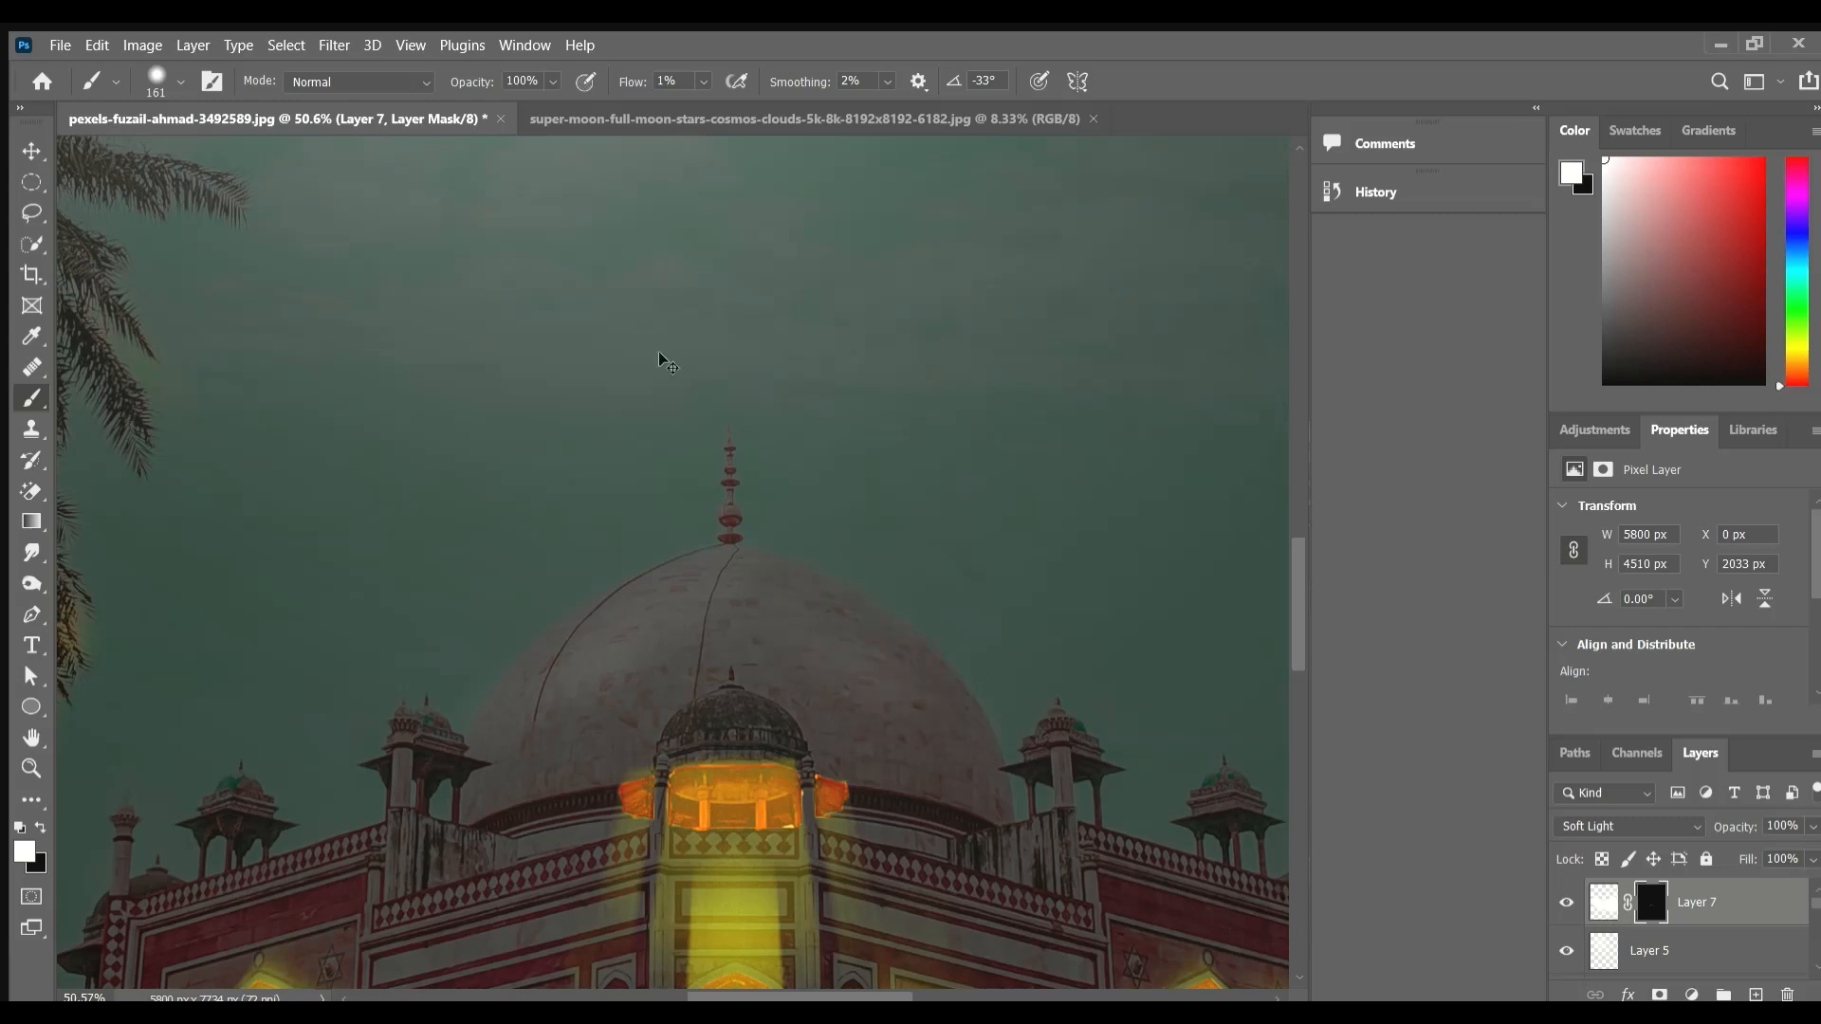
scroll(731, 793, "up", 8)
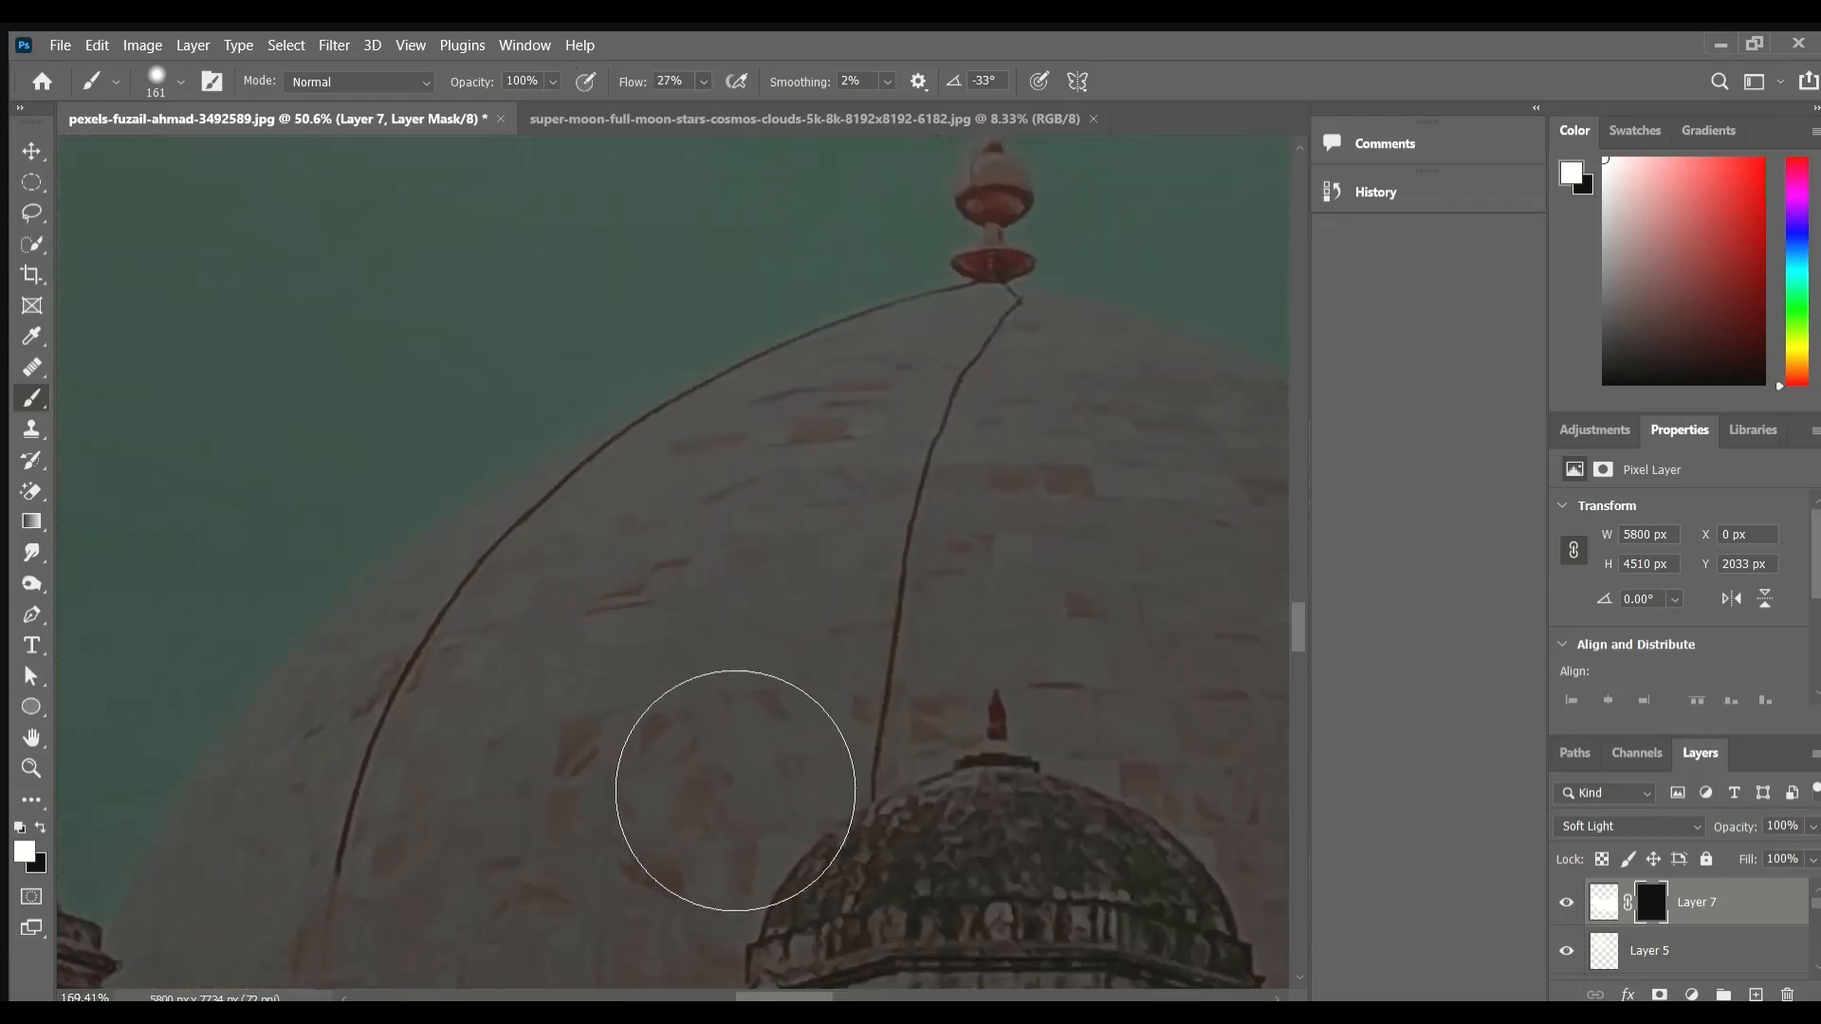
scroll(670, 772, "right", 10)
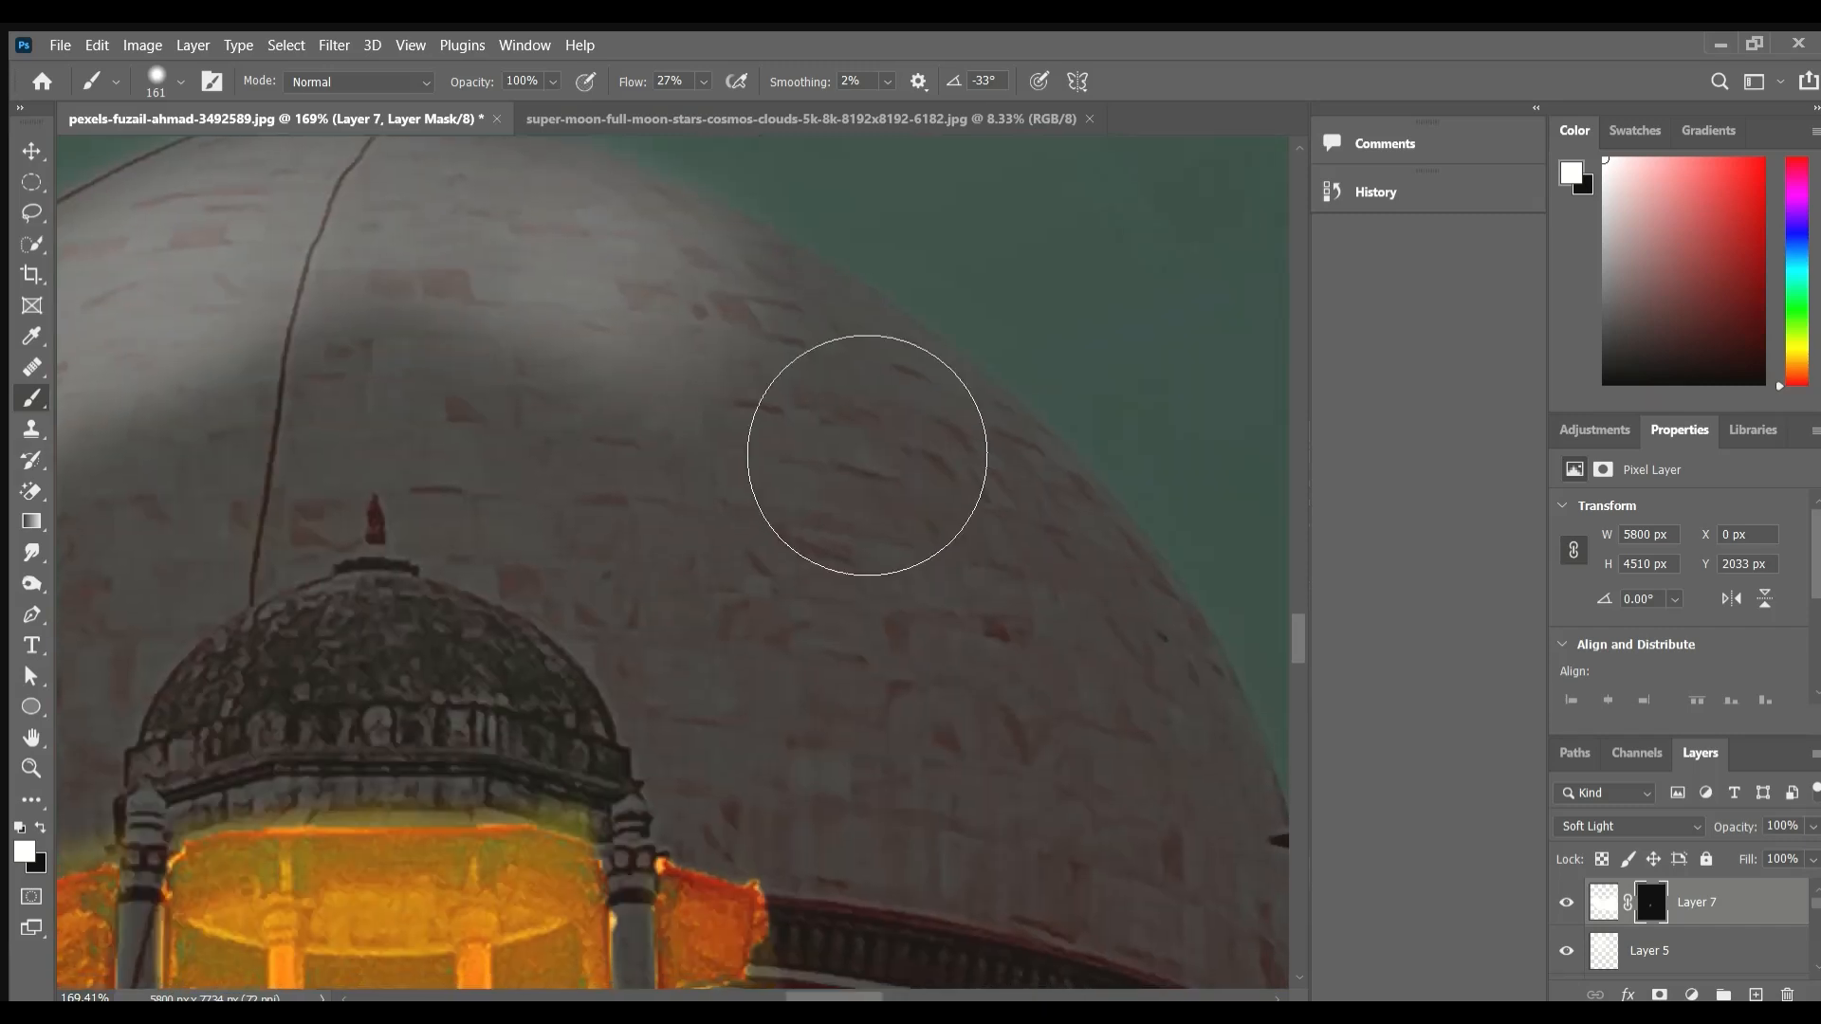
left_click_drag(866, 456, 1091, 640)
left_click_drag(1070, 729, 856, 494)
mouse_move(799, 524)
left_mouse_down()
mouse_move(890, 630)
mouse_move(1143, 830)
left_mouse_up()
mouse_move(668, 394)
left_mouse_down()
mouse_move(370, 651)
mouse_move(538, 810)
mouse_move(777, 744)
left_mouse_up()
mouse_move(309, 787)
left_mouse_down()
mouse_move(878, 683)
mouse_move(841, 528)
left_mouse_up()
scroll(841, 528, "down", 7)
left_click_drag(1041, 496, 555, 444)
left_click_drag(586, 524, 870, 642)
scroll(834, 617, "down", 12)
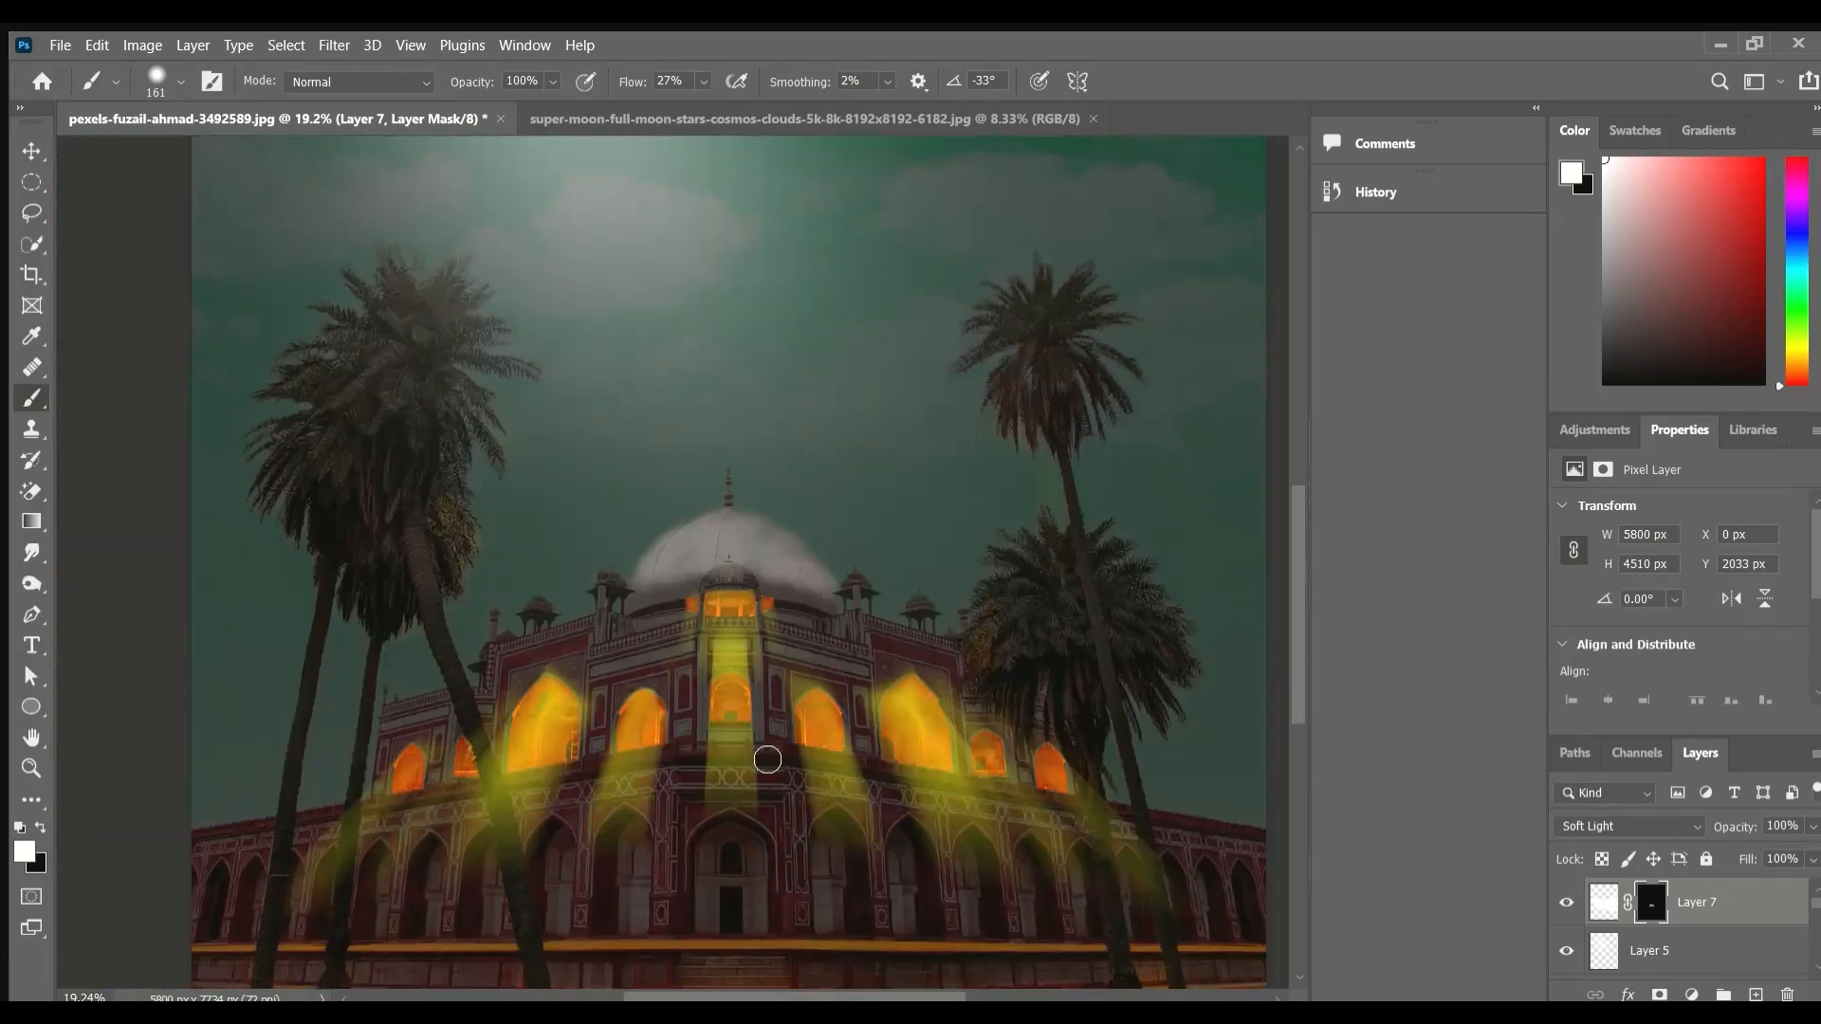
scroll(764, 759, "up", 6)
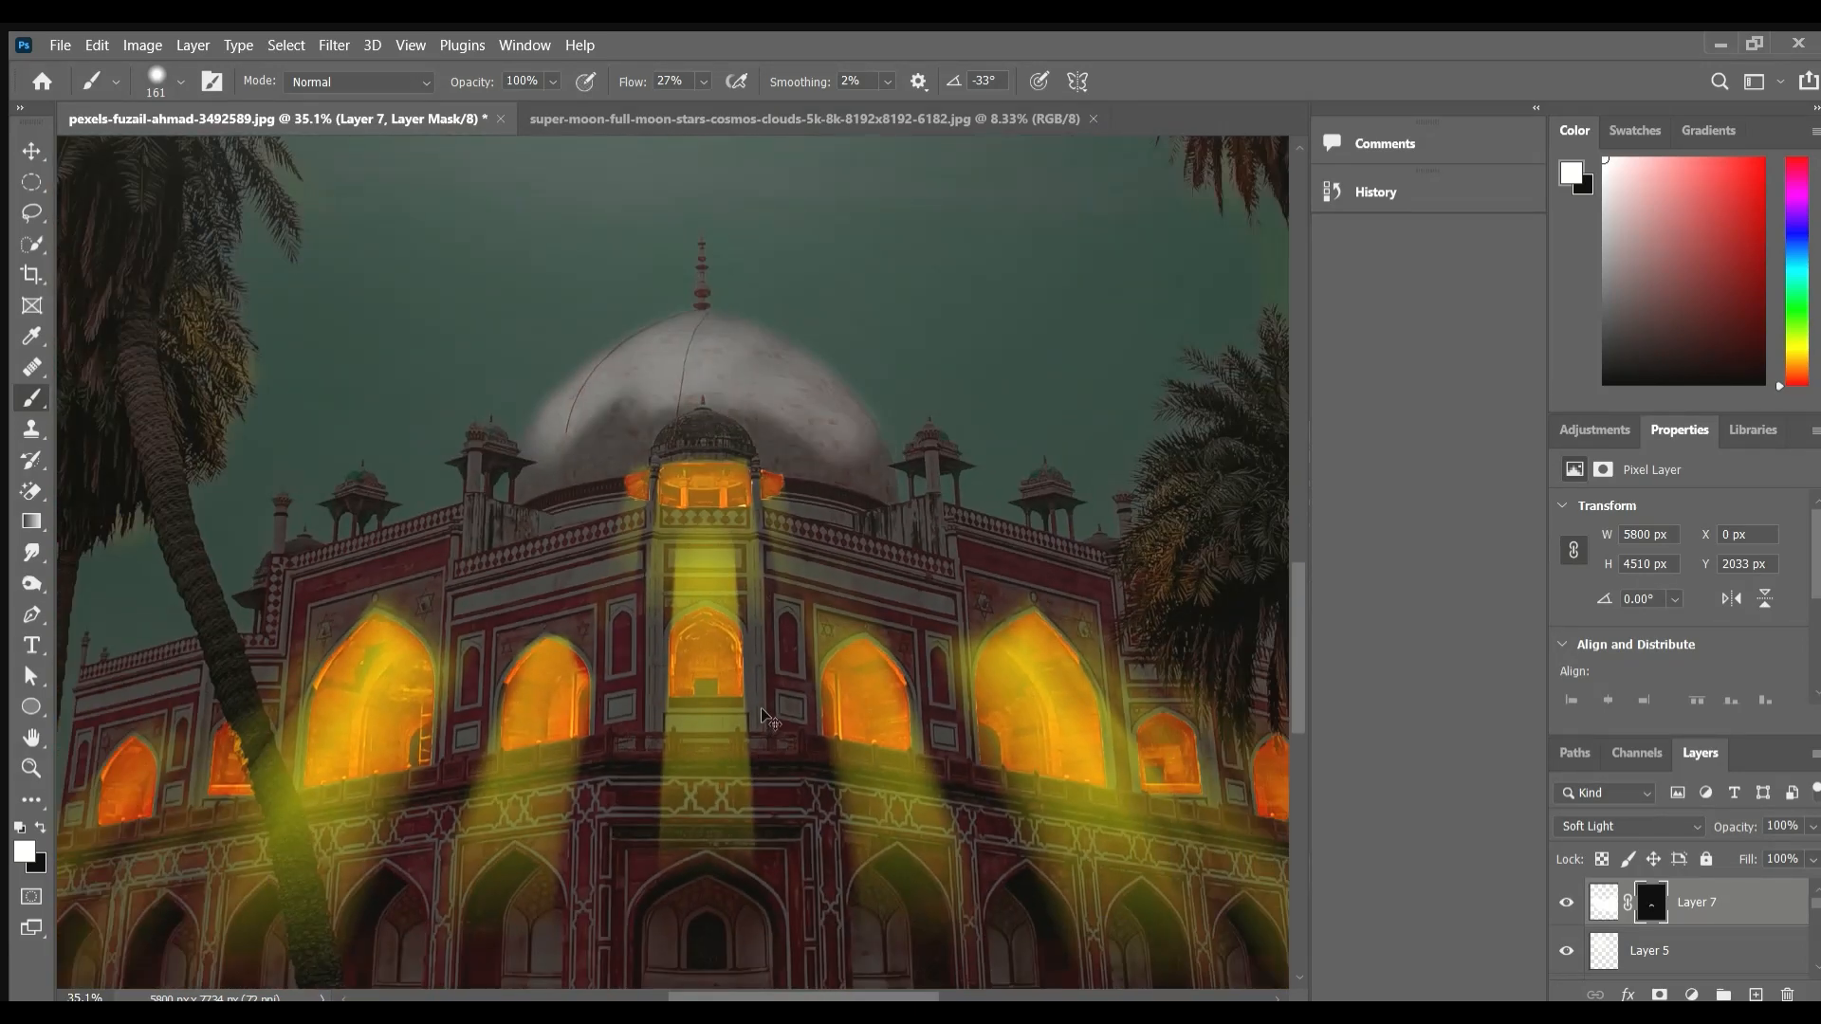
Discard the dome strokes on Layer 7's mask and turn the mask fully white to reveal the whole glow.
key("ctrl+i")
scroll(963, 914, "down", 7)
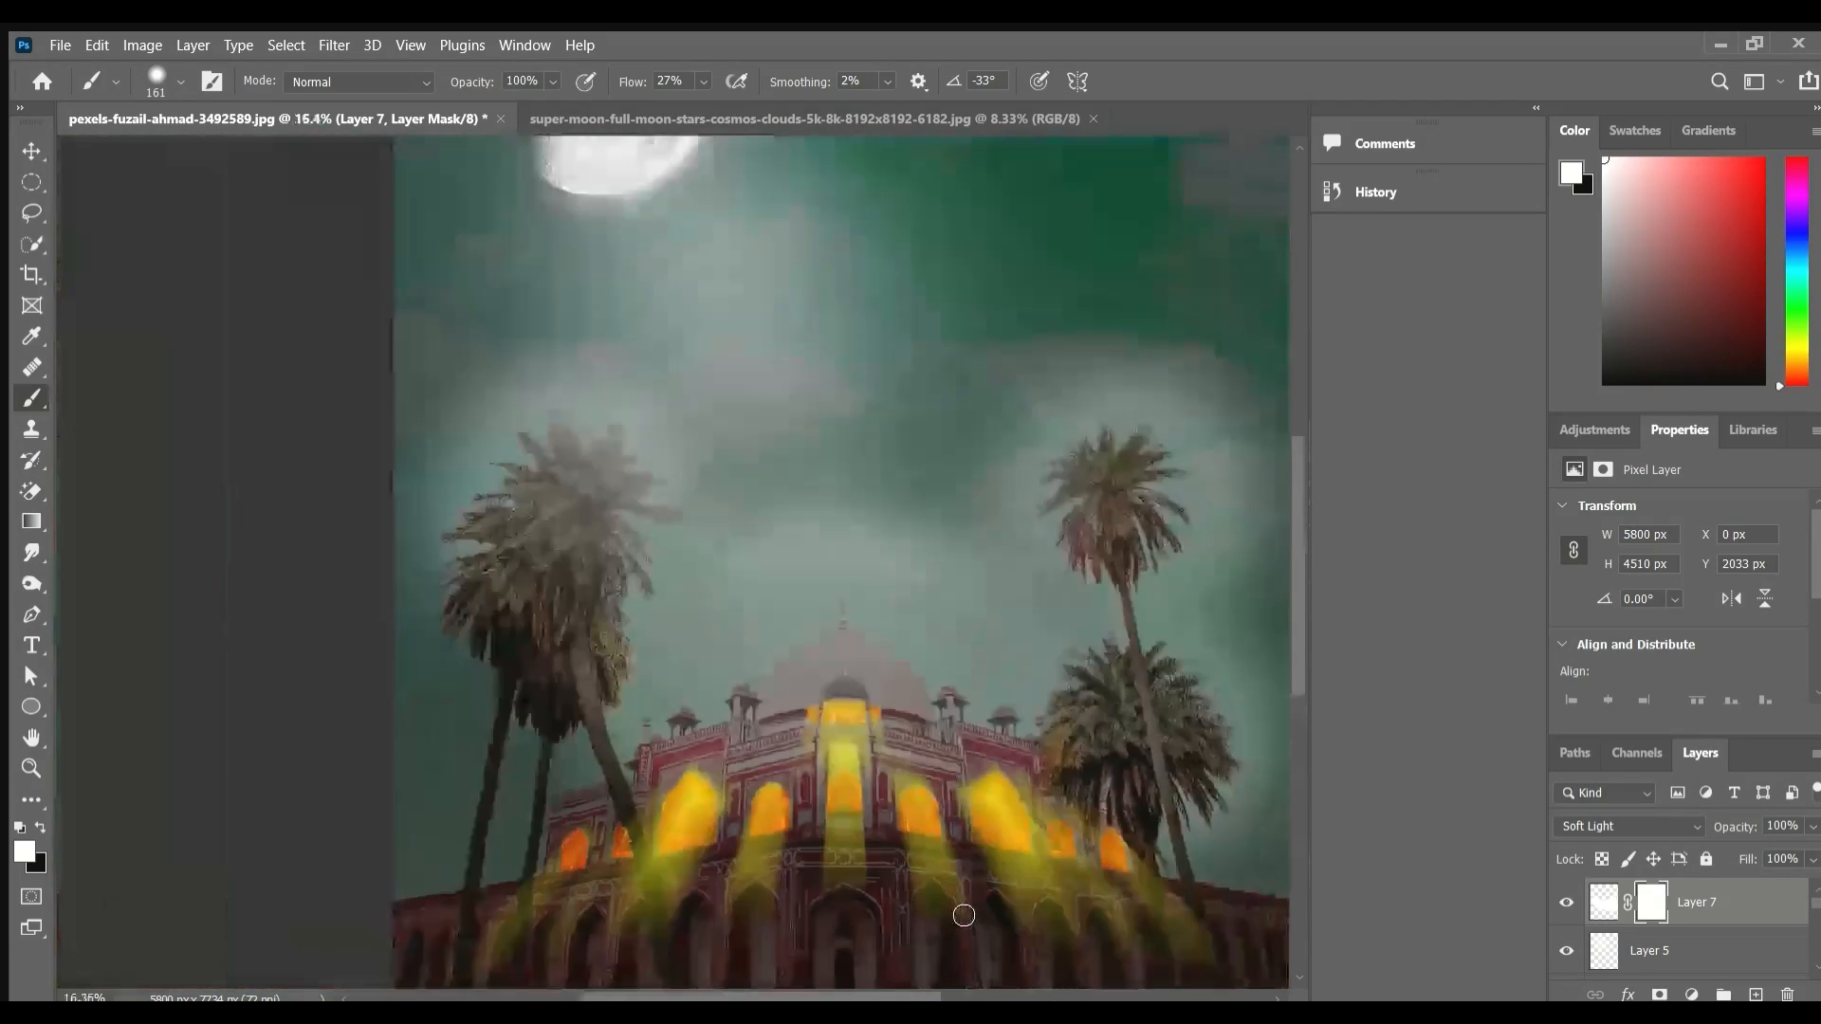
scroll(1142, 714, "up", 3)
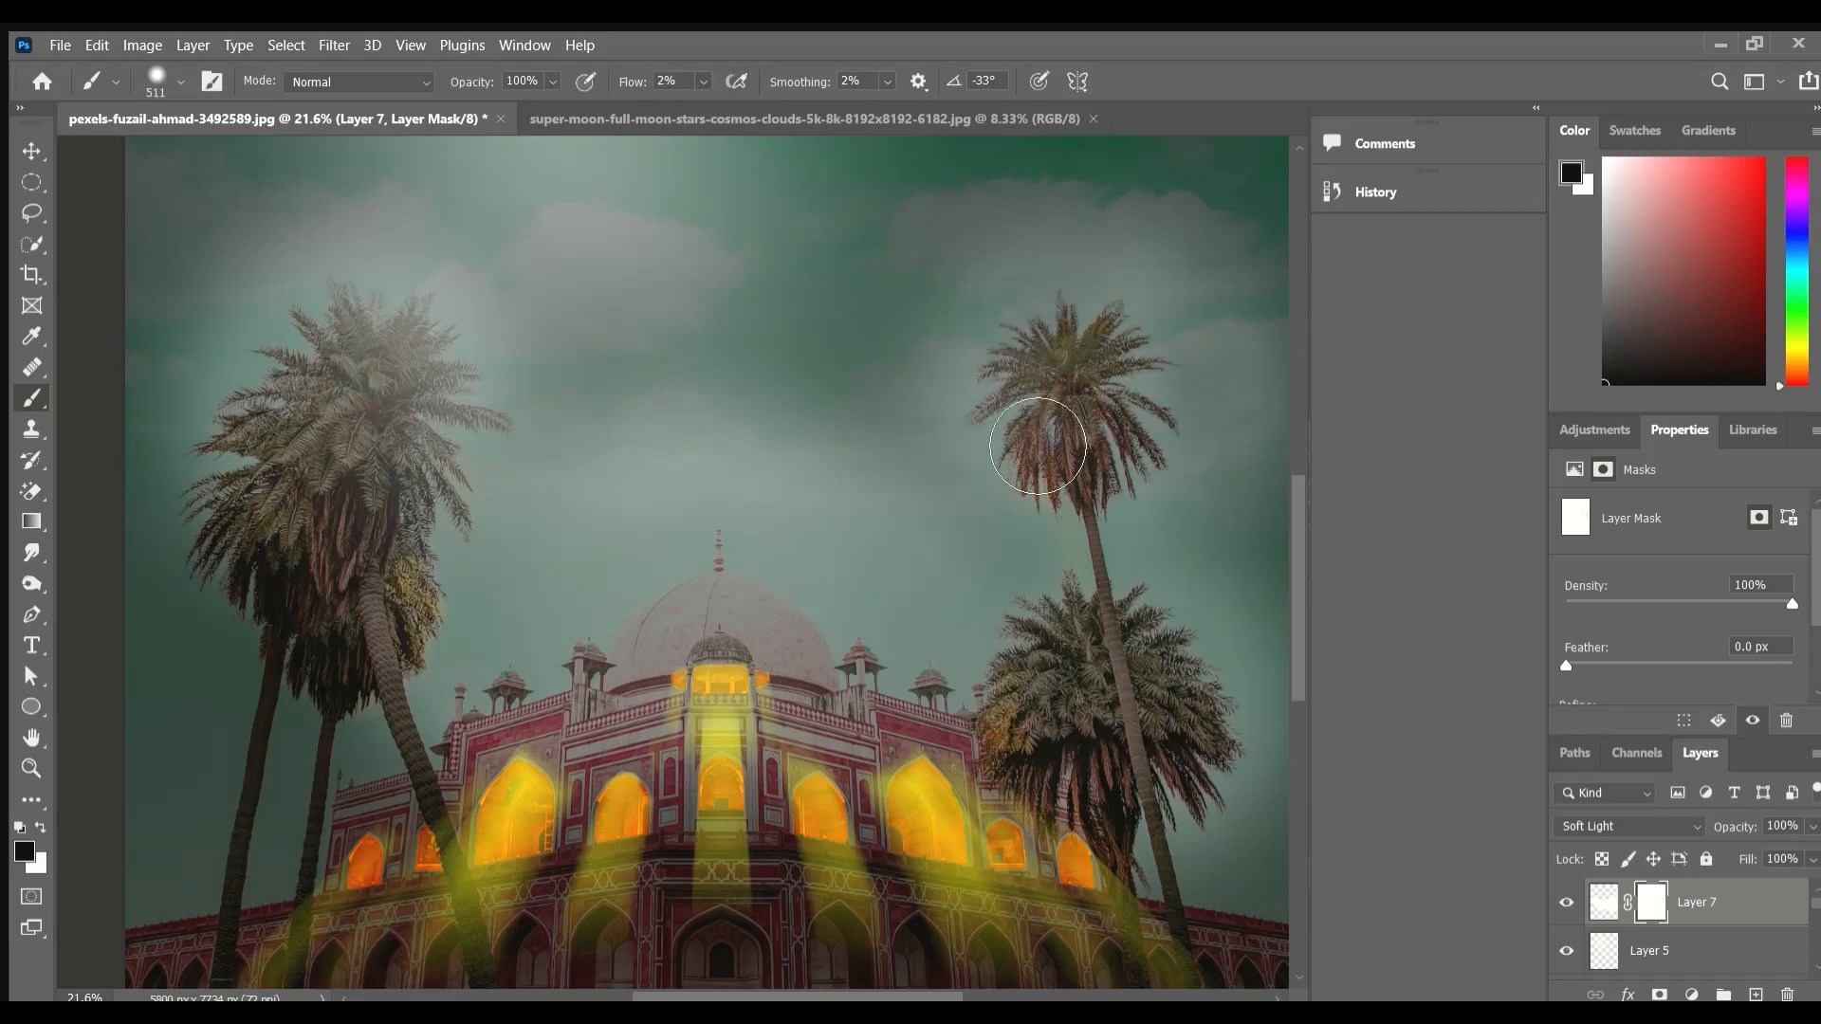
Tone down the glow on the left palms by painting black on Layer 7's mask at 2% flow.
scroll(804, 452, "left", 5)
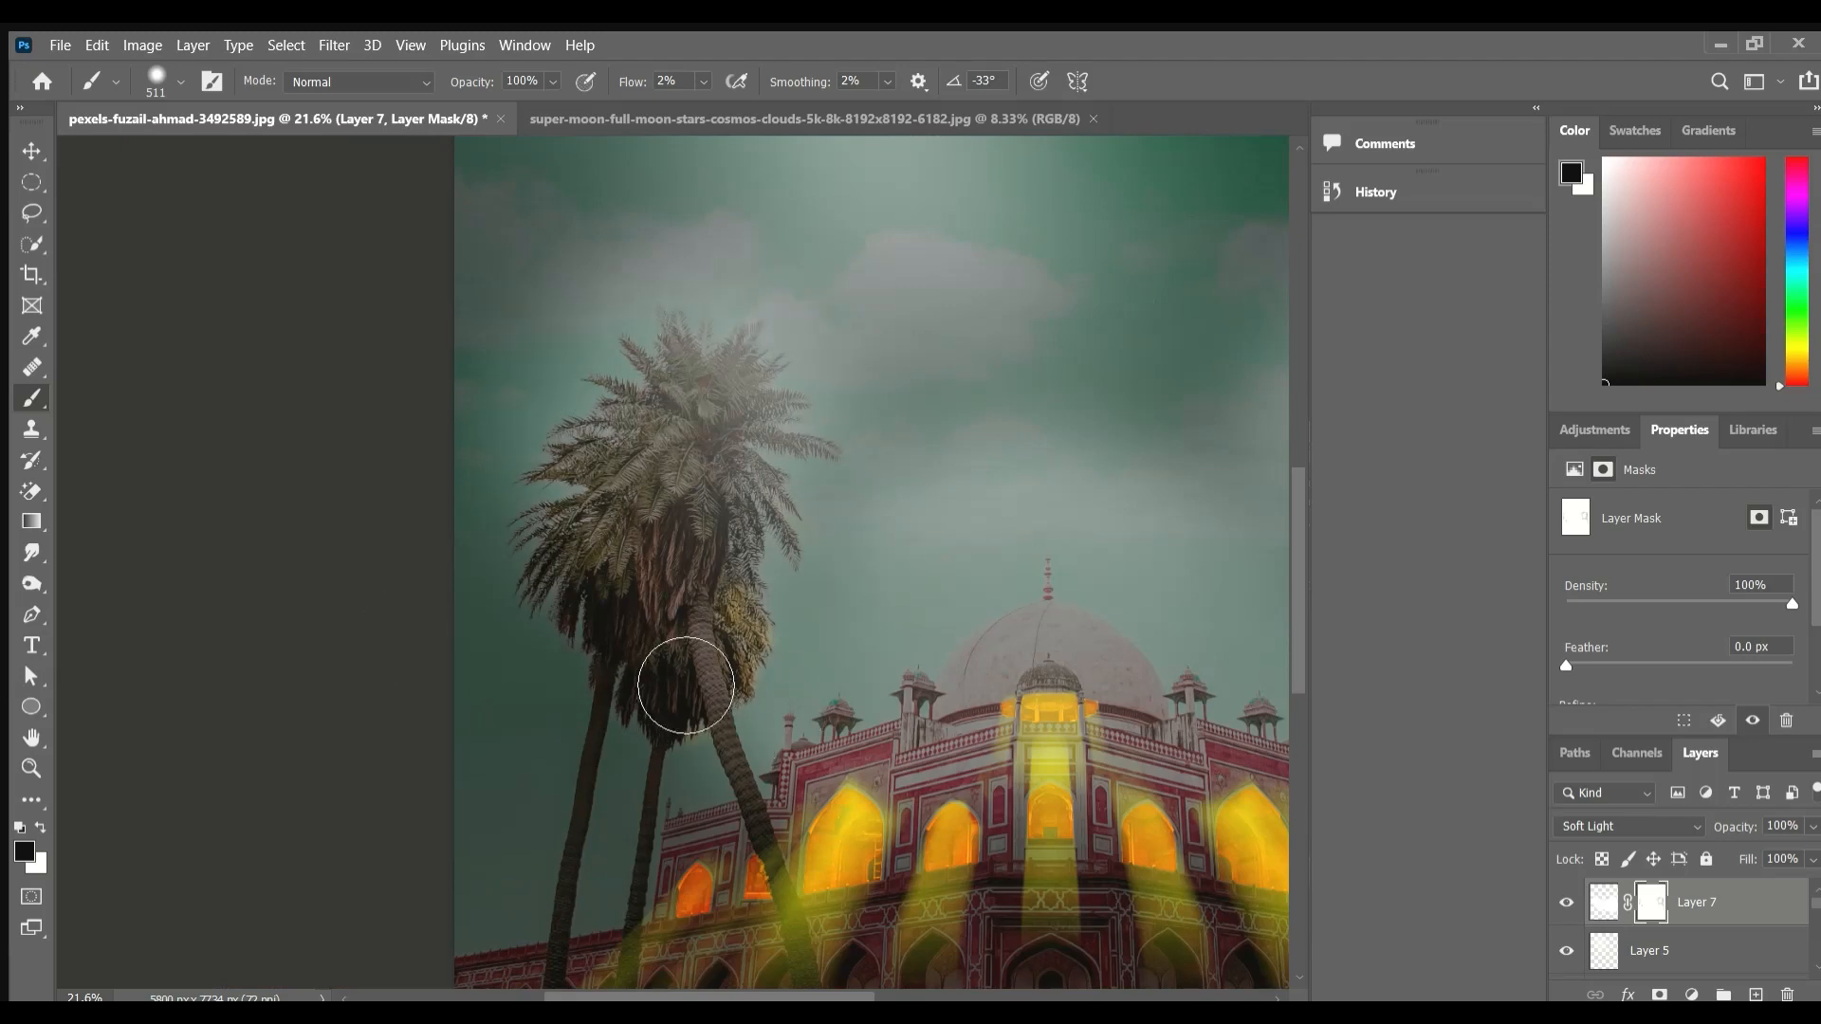
scroll(700, 543, "up", 14)
left_click_drag(702, 439, 513, 768)
right_click(564, 509, "alt")
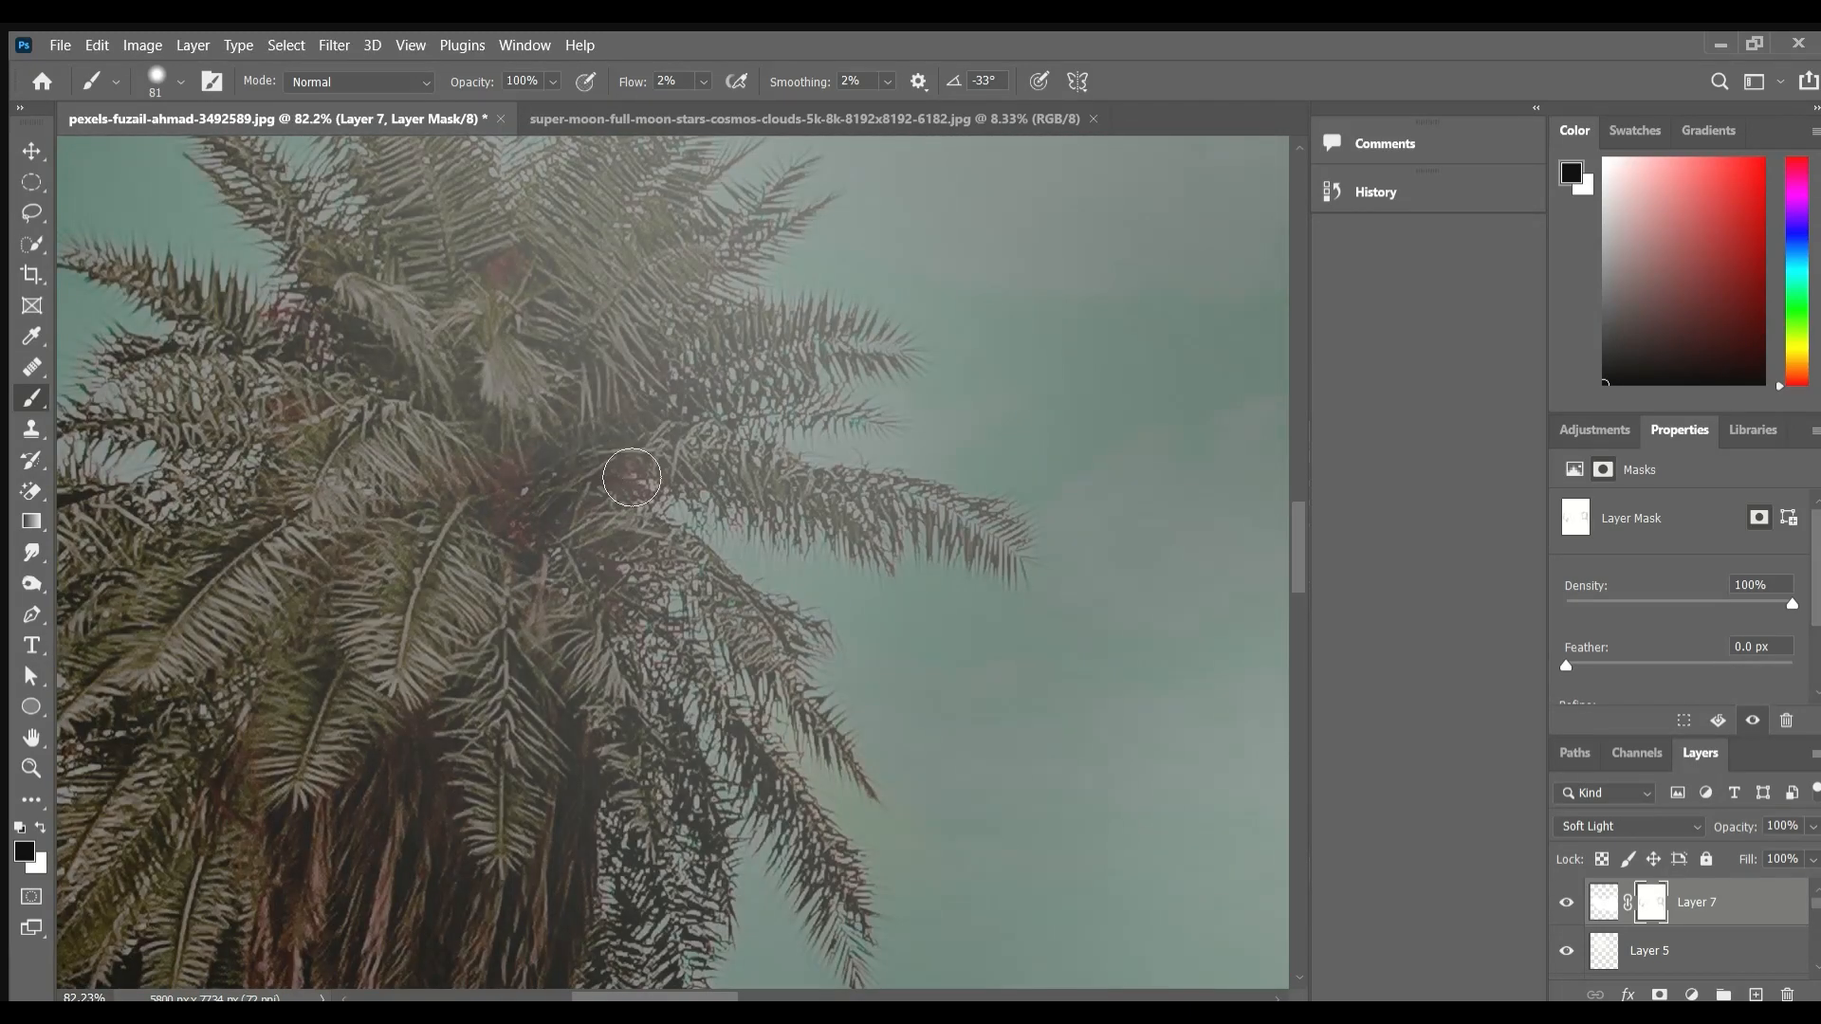
scroll(320, 752, "down", 14)
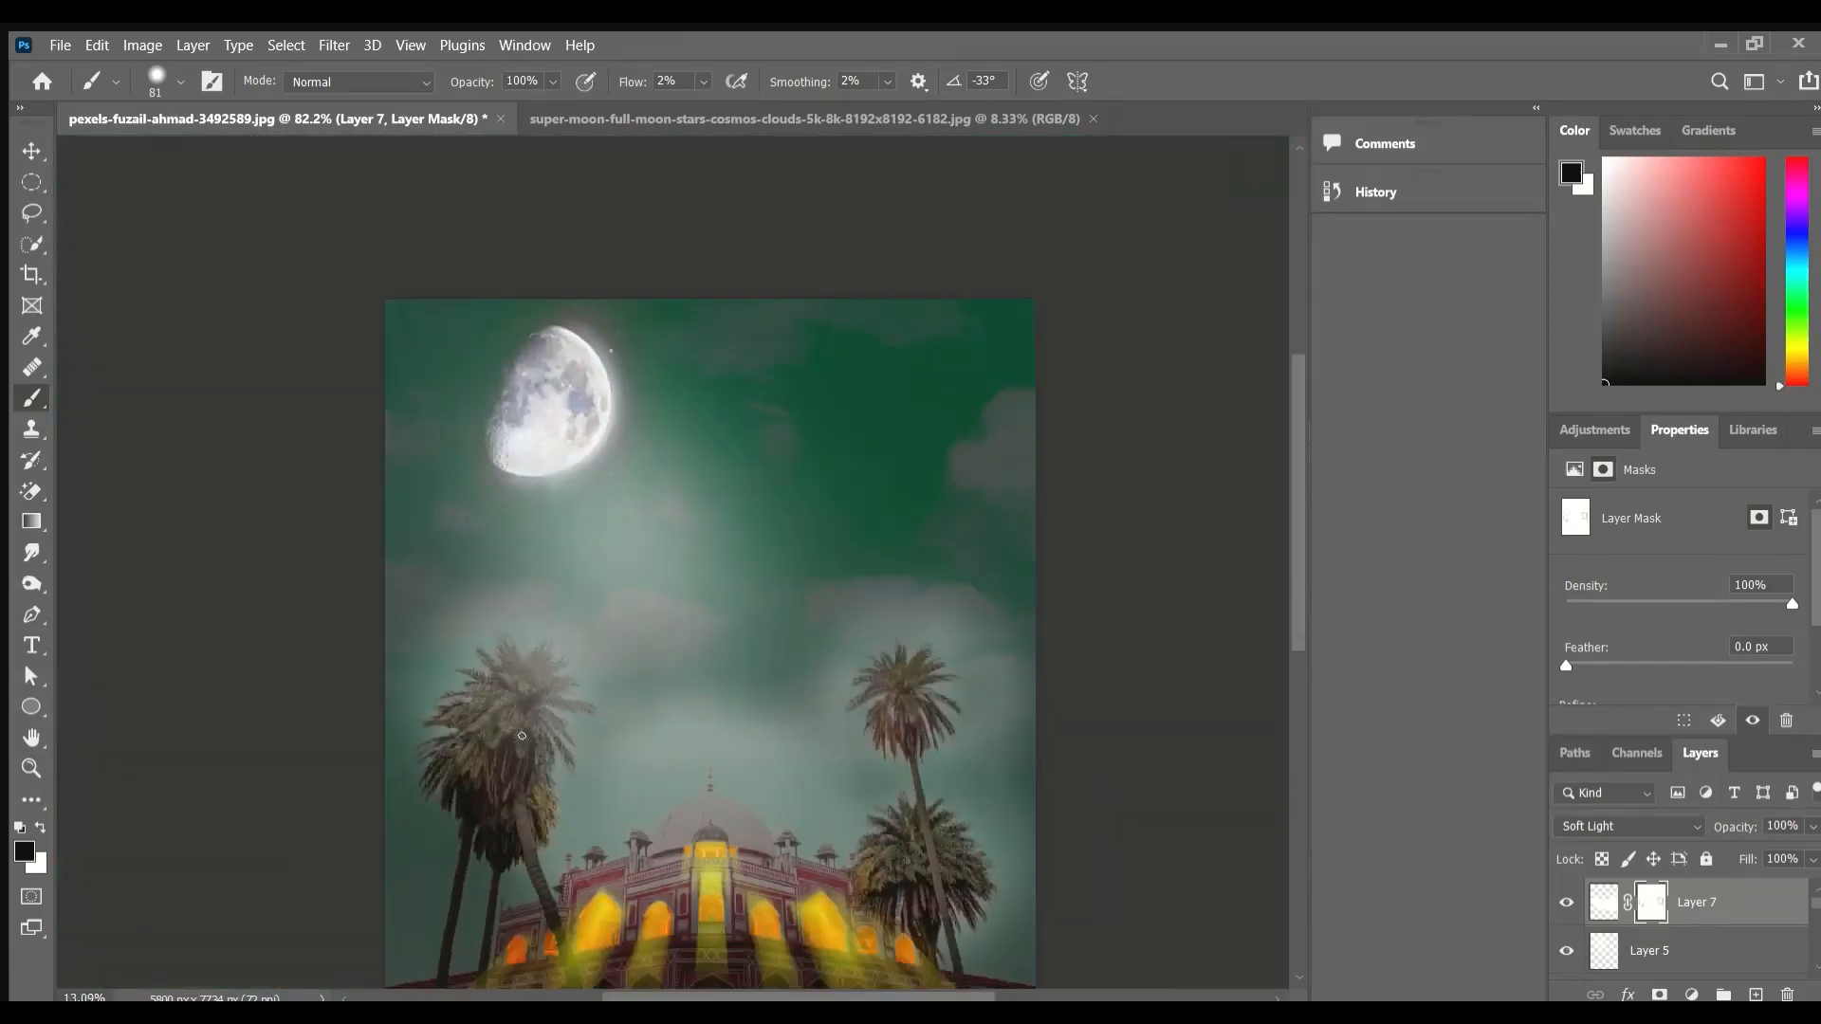
Darken the lower right palm on Layer 7's mask with a black 174 px brush at 6% flow.
left_click_drag(712, 720, 588, 446)
scroll(778, 531, "up", 14)
right_click(537, 581, "alt")
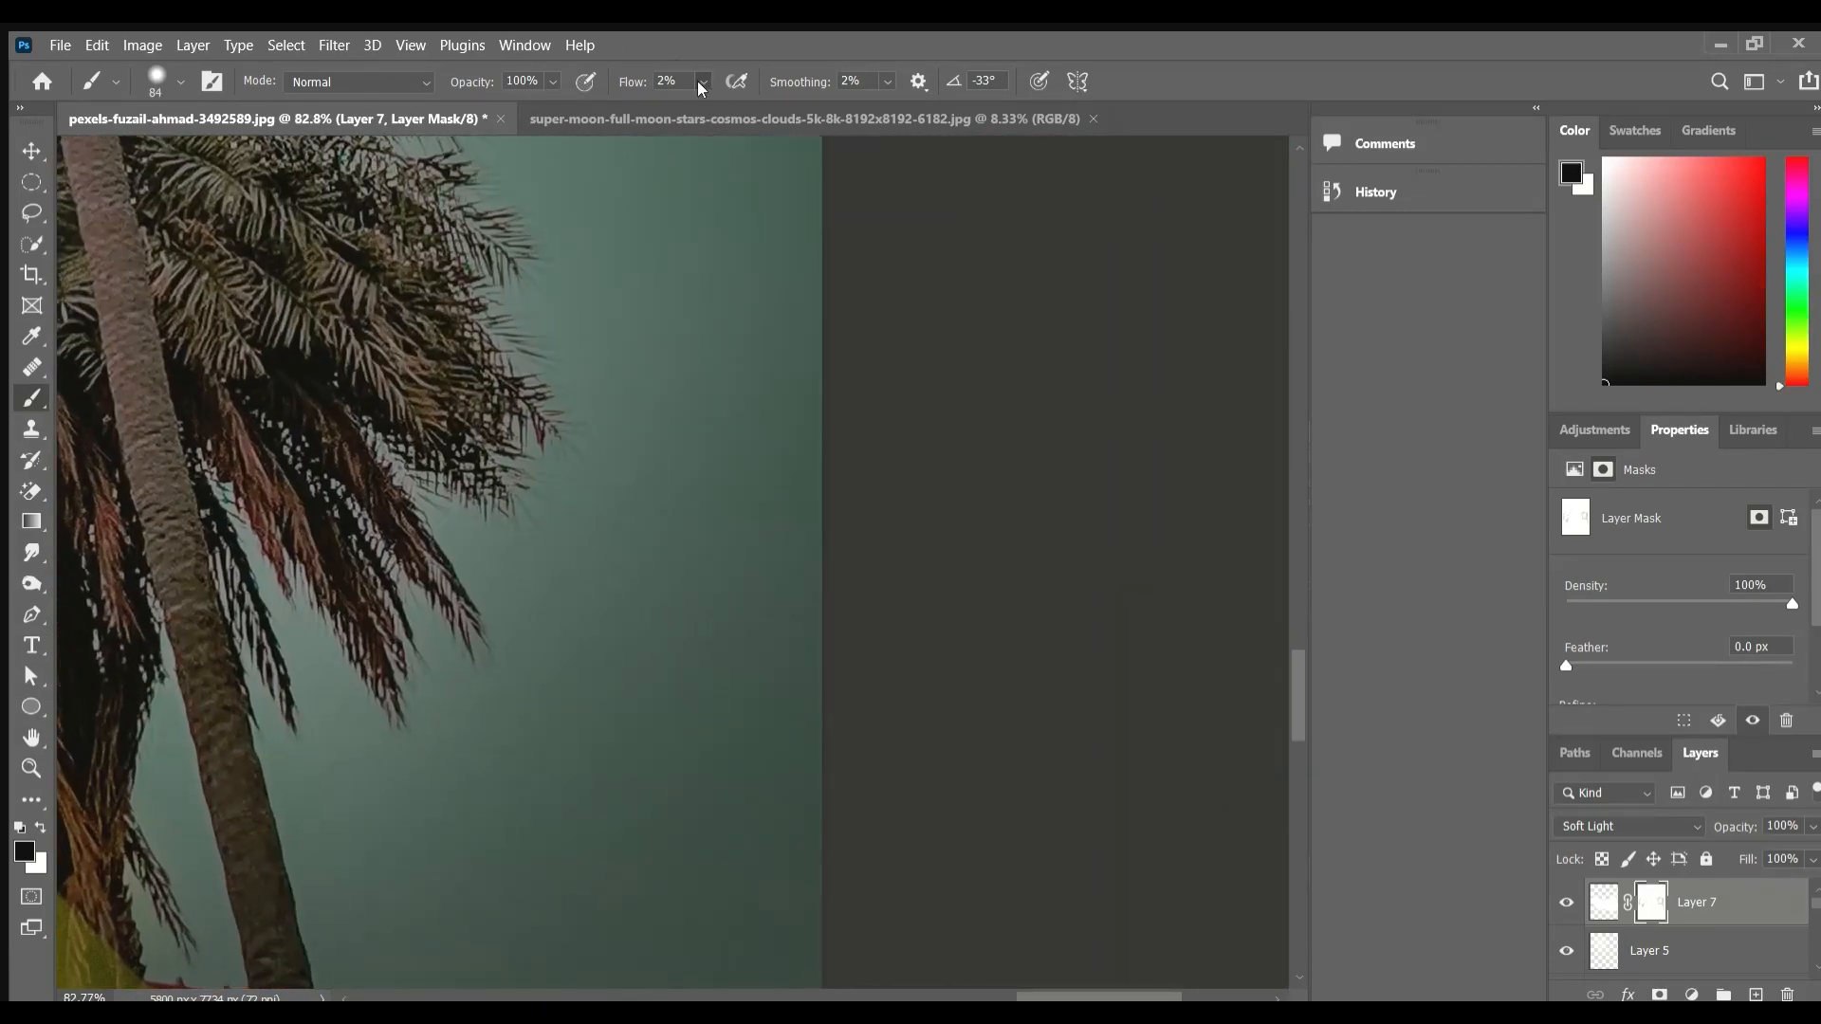
right_click(502, 522, "alt")
left_click(484, 530)
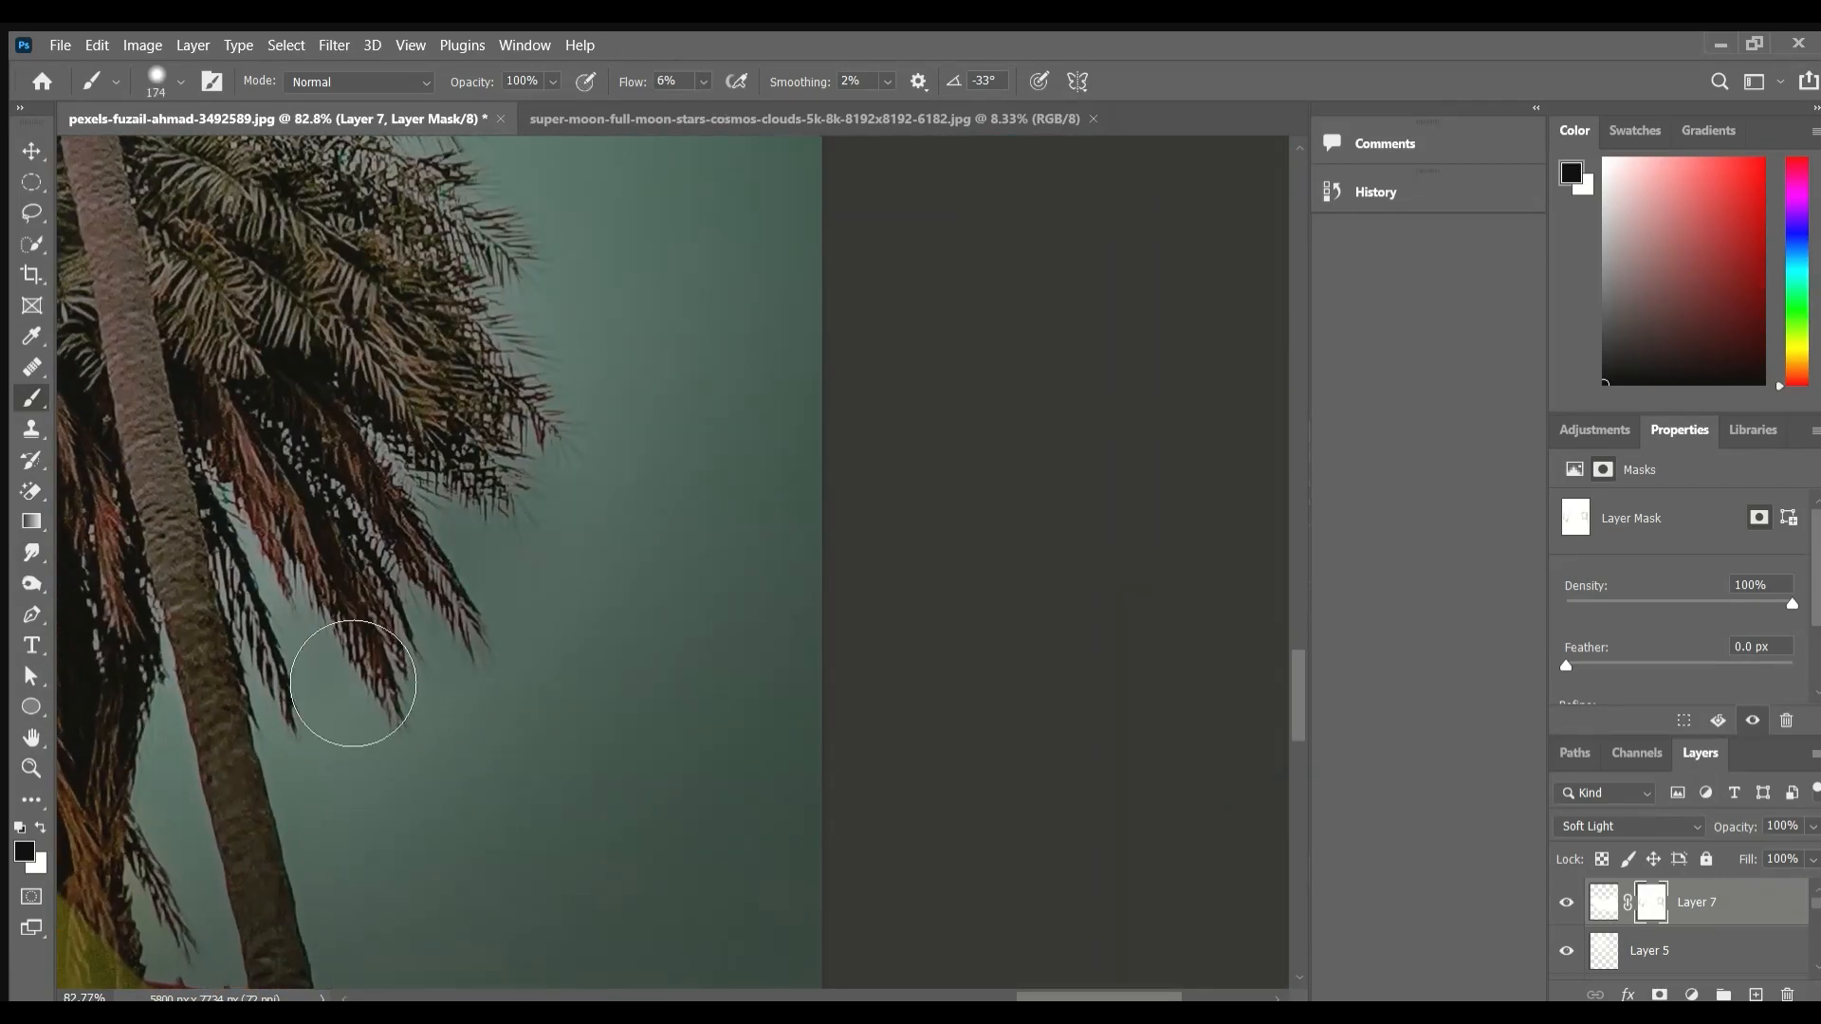
left_click(355, 691)
left_click_drag(597, 432, 829, 735)
left_click(783, 626)
left_click(692, 374)
left_click_drag(654, 370, 897, 583)
left_click_drag(621, 399, 1119, 180)
left_click_drag(862, 806, 357, 723)
Paint black over the fronds of the tall right palm on Layer 7's mask to reduce the glow there.
scroll(357, 724, "down", 10)
scroll(357, 724, "up", 14)
left_click_drag(774, 660, 743, 813)
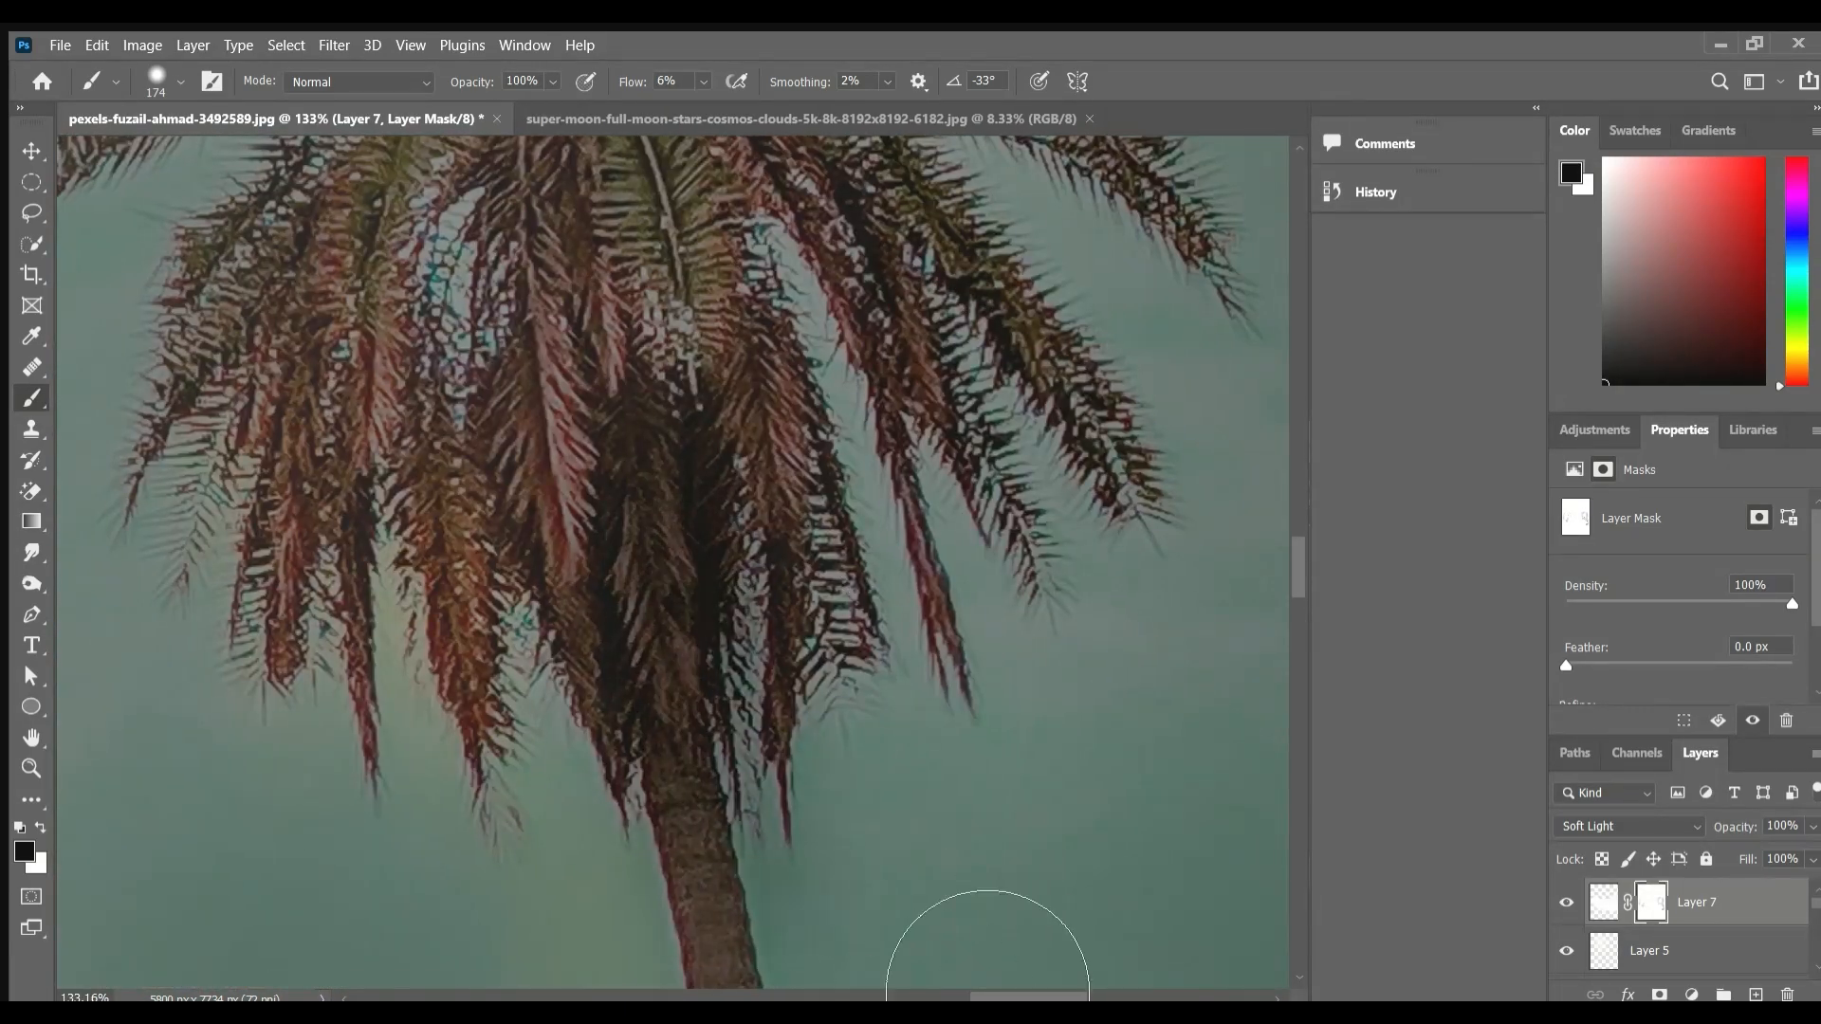
left_click_drag(1262, 156, 1133, 806)
left_click_drag(589, 322, 1223, 242)
scroll(617, 872, "down", 10)
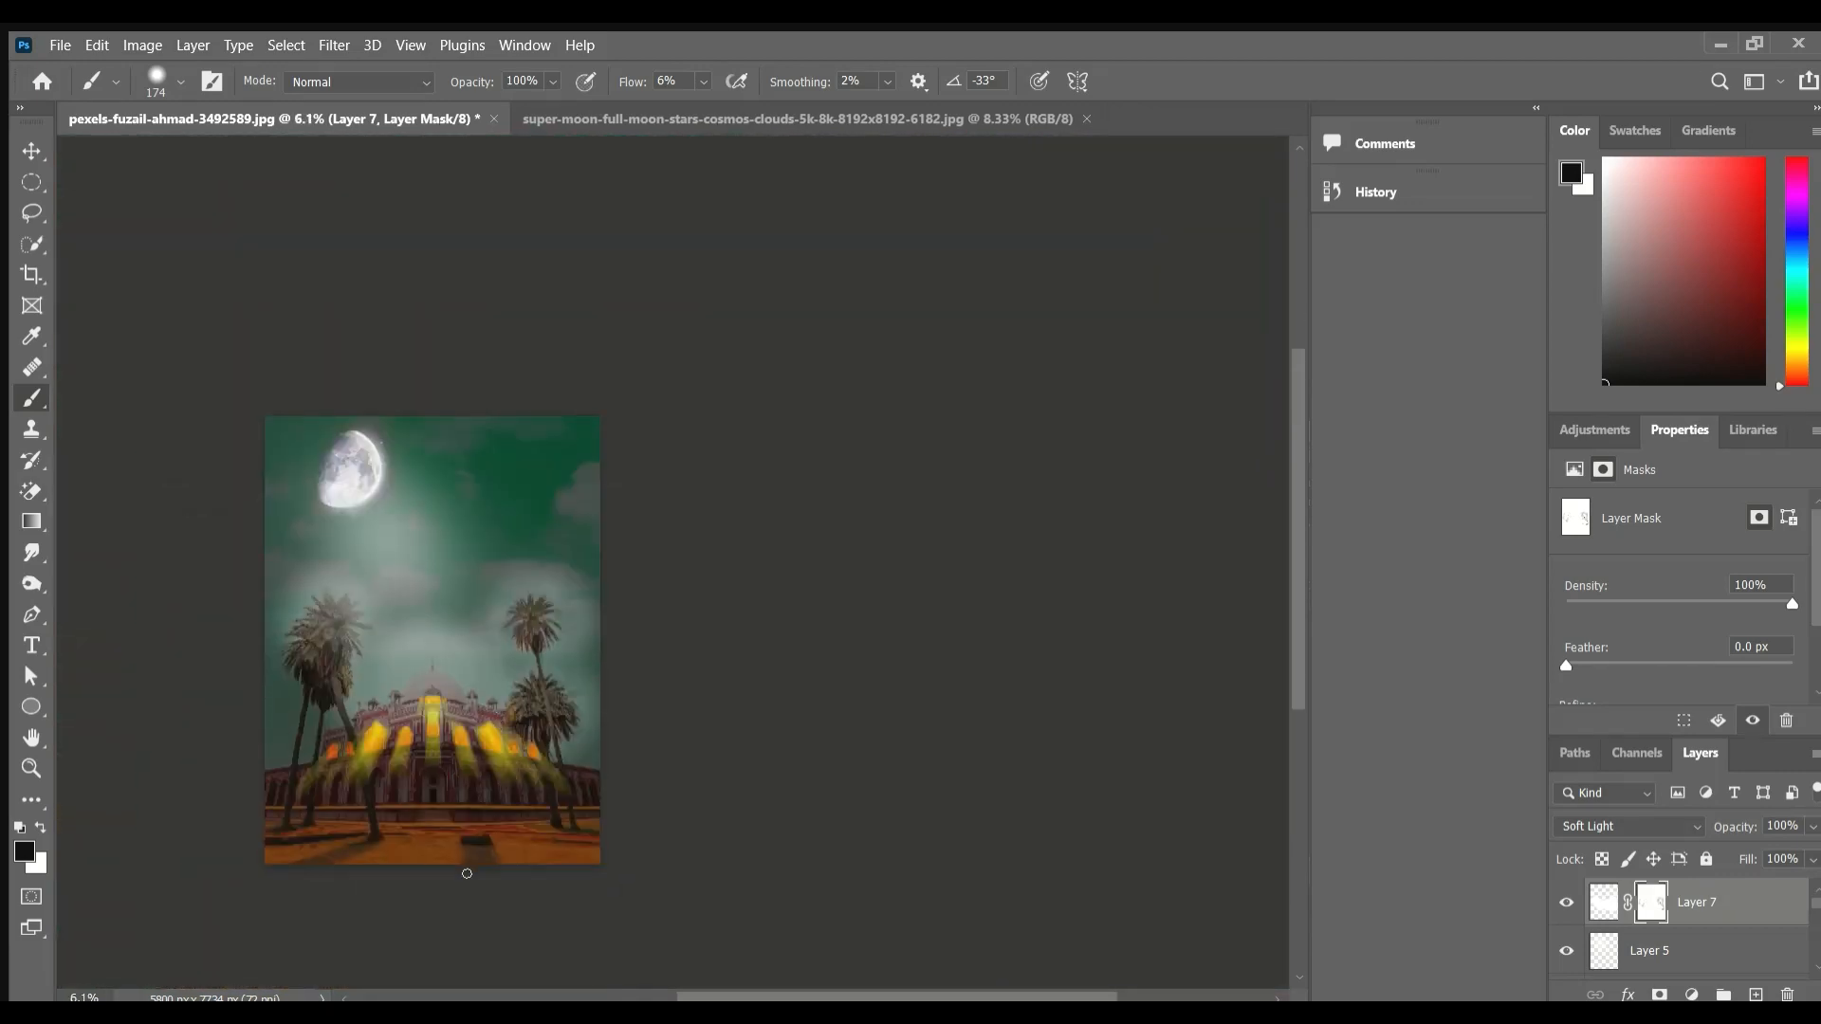
Delete Layer 7 with its white glow and mask.
scroll(467, 874, "up", 1)
left_click_drag(1813, 998, 1786, 994)
scroll(575, 866, "up", 1)
left_click_drag(427, 816, 691, 796)
scroll(691, 797, "up", 8)
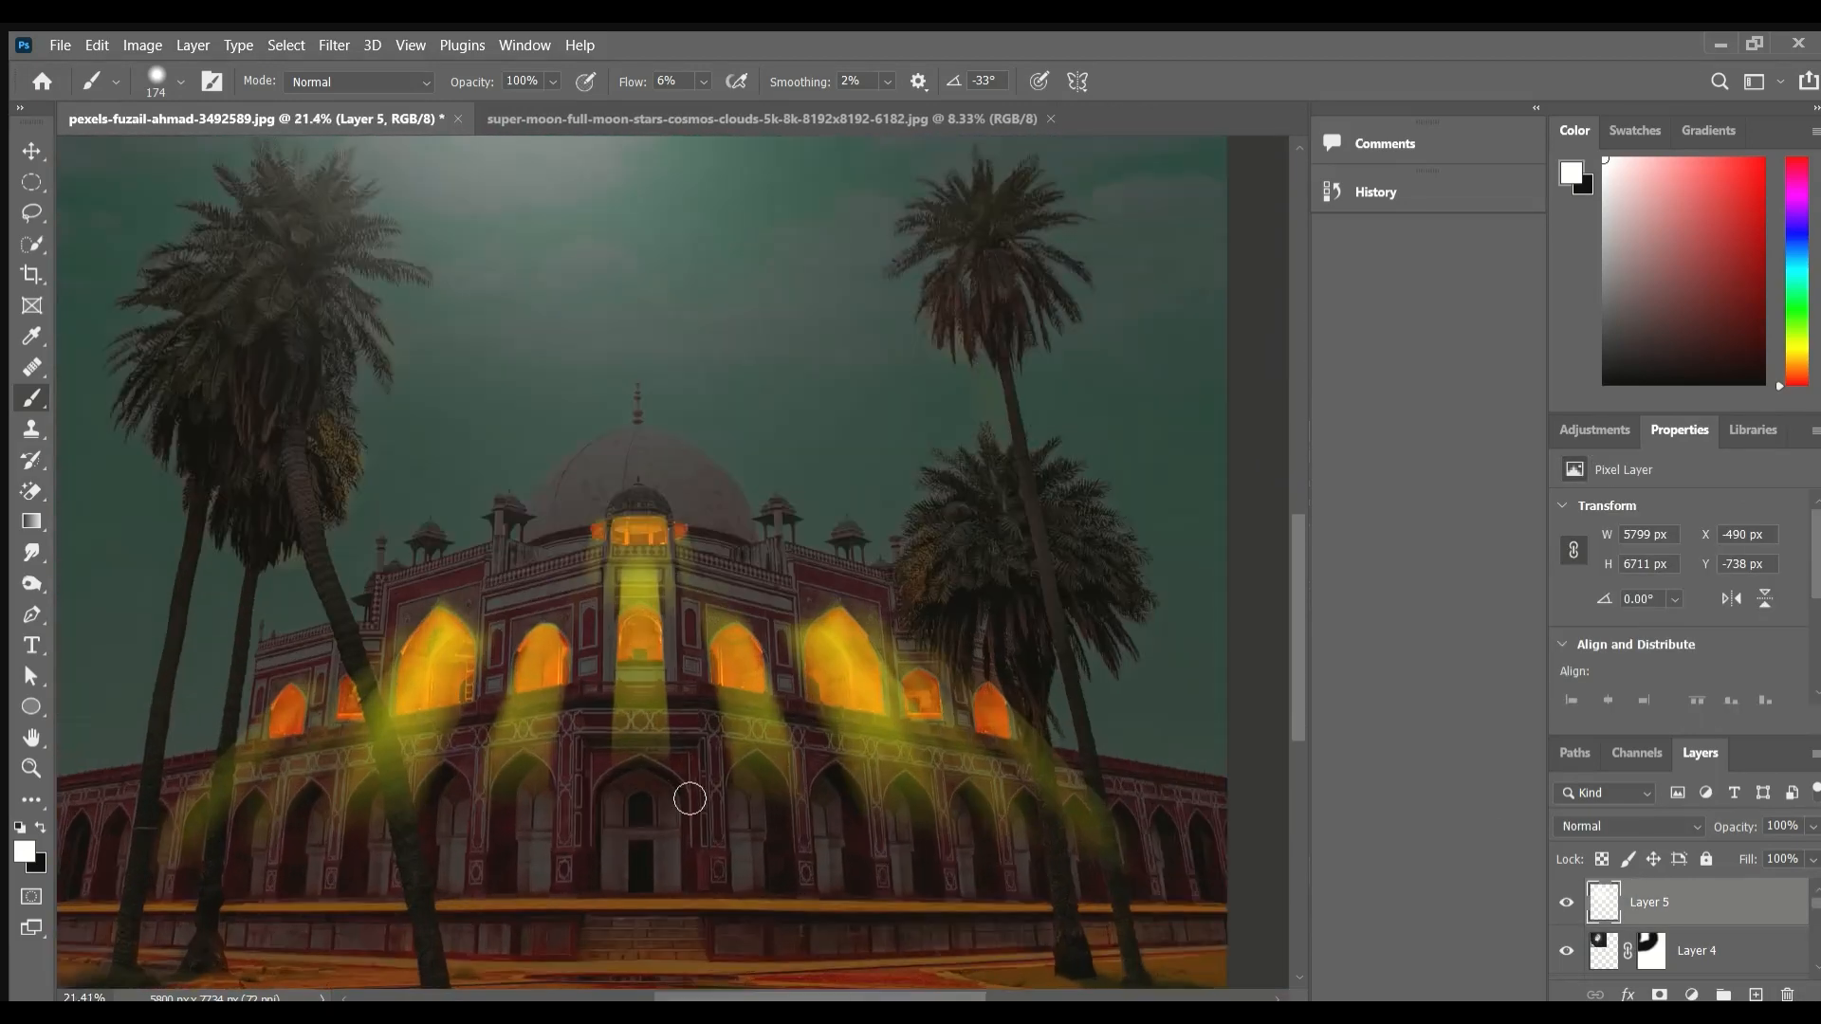
Add a new blank layer directly above Layer 5 for painting white moonlight highlights.
left_click_drag(891, 332, 526, 607)
scroll(526, 607, "up", 6)
scroll(532, 842, "up", 2)
scroll(622, 874, "down", 2)
scroll(768, 645, "down", 4)
left_click_drag(622, 873, 726, 849)
scroll(744, 540, "up", 8)
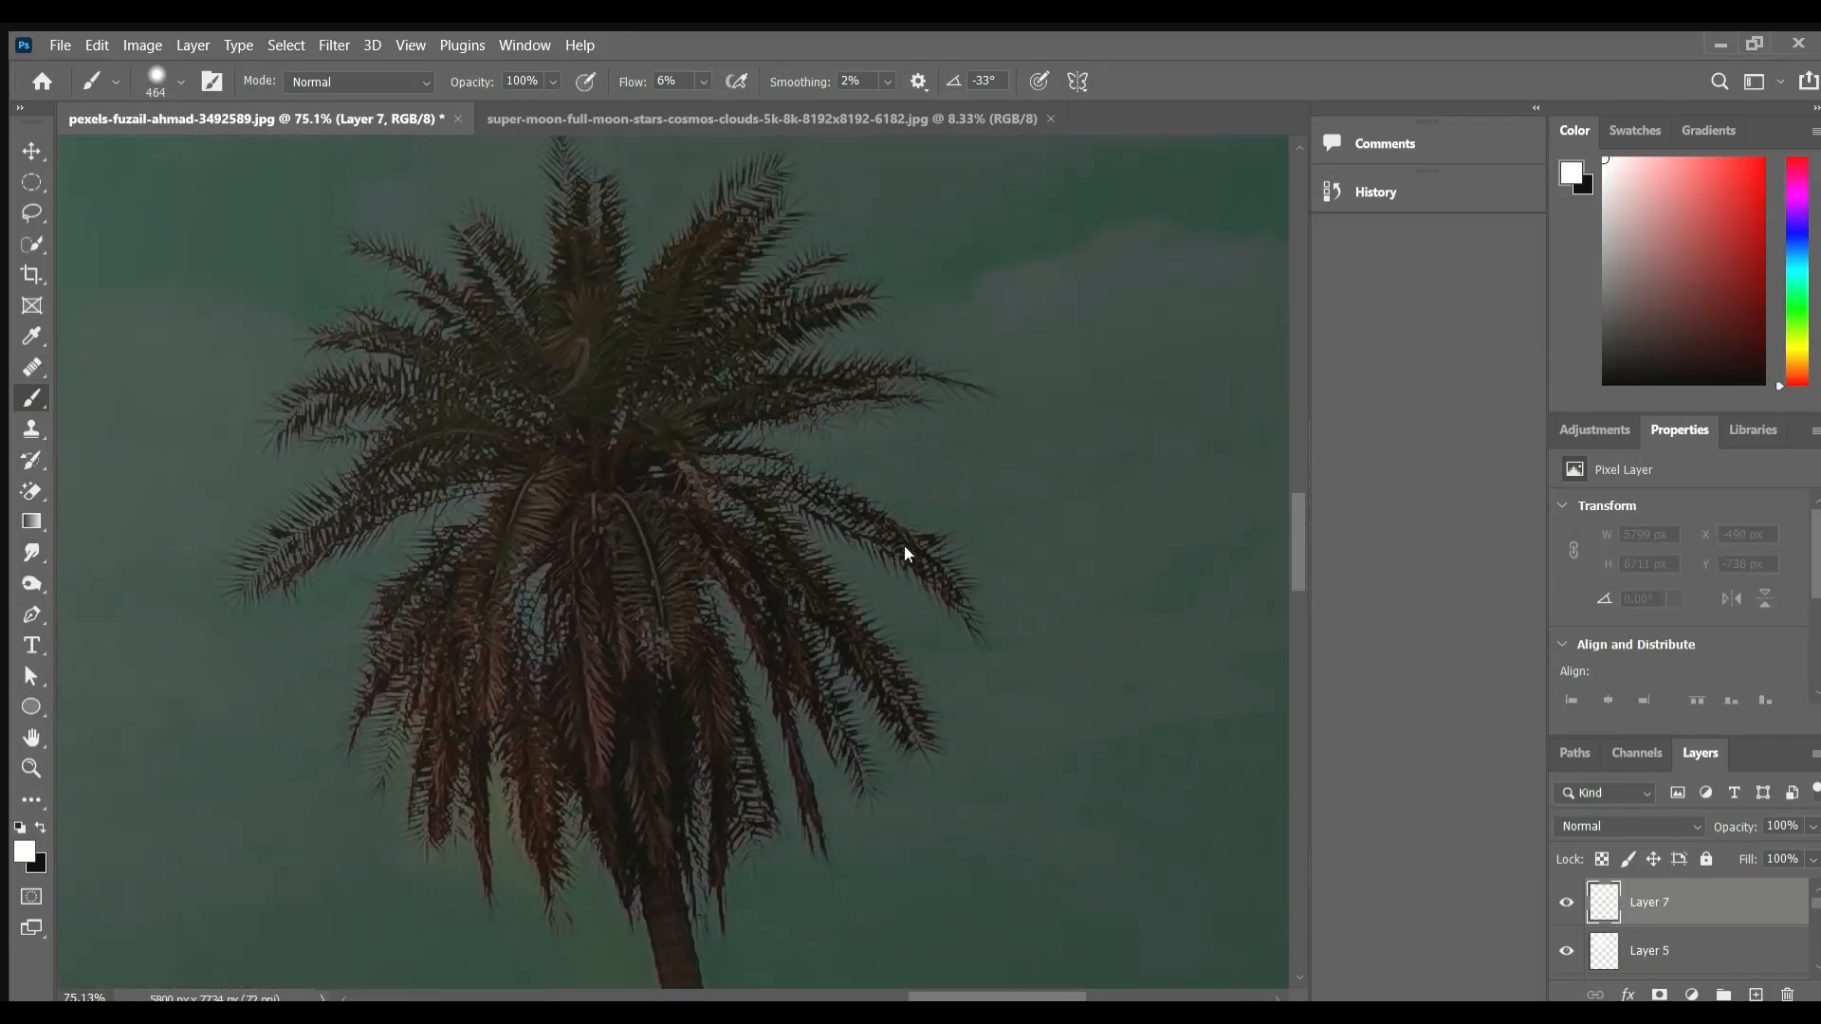
scroll(1047, 844, "down", 12)
scroll(446, 699, "up", 12)
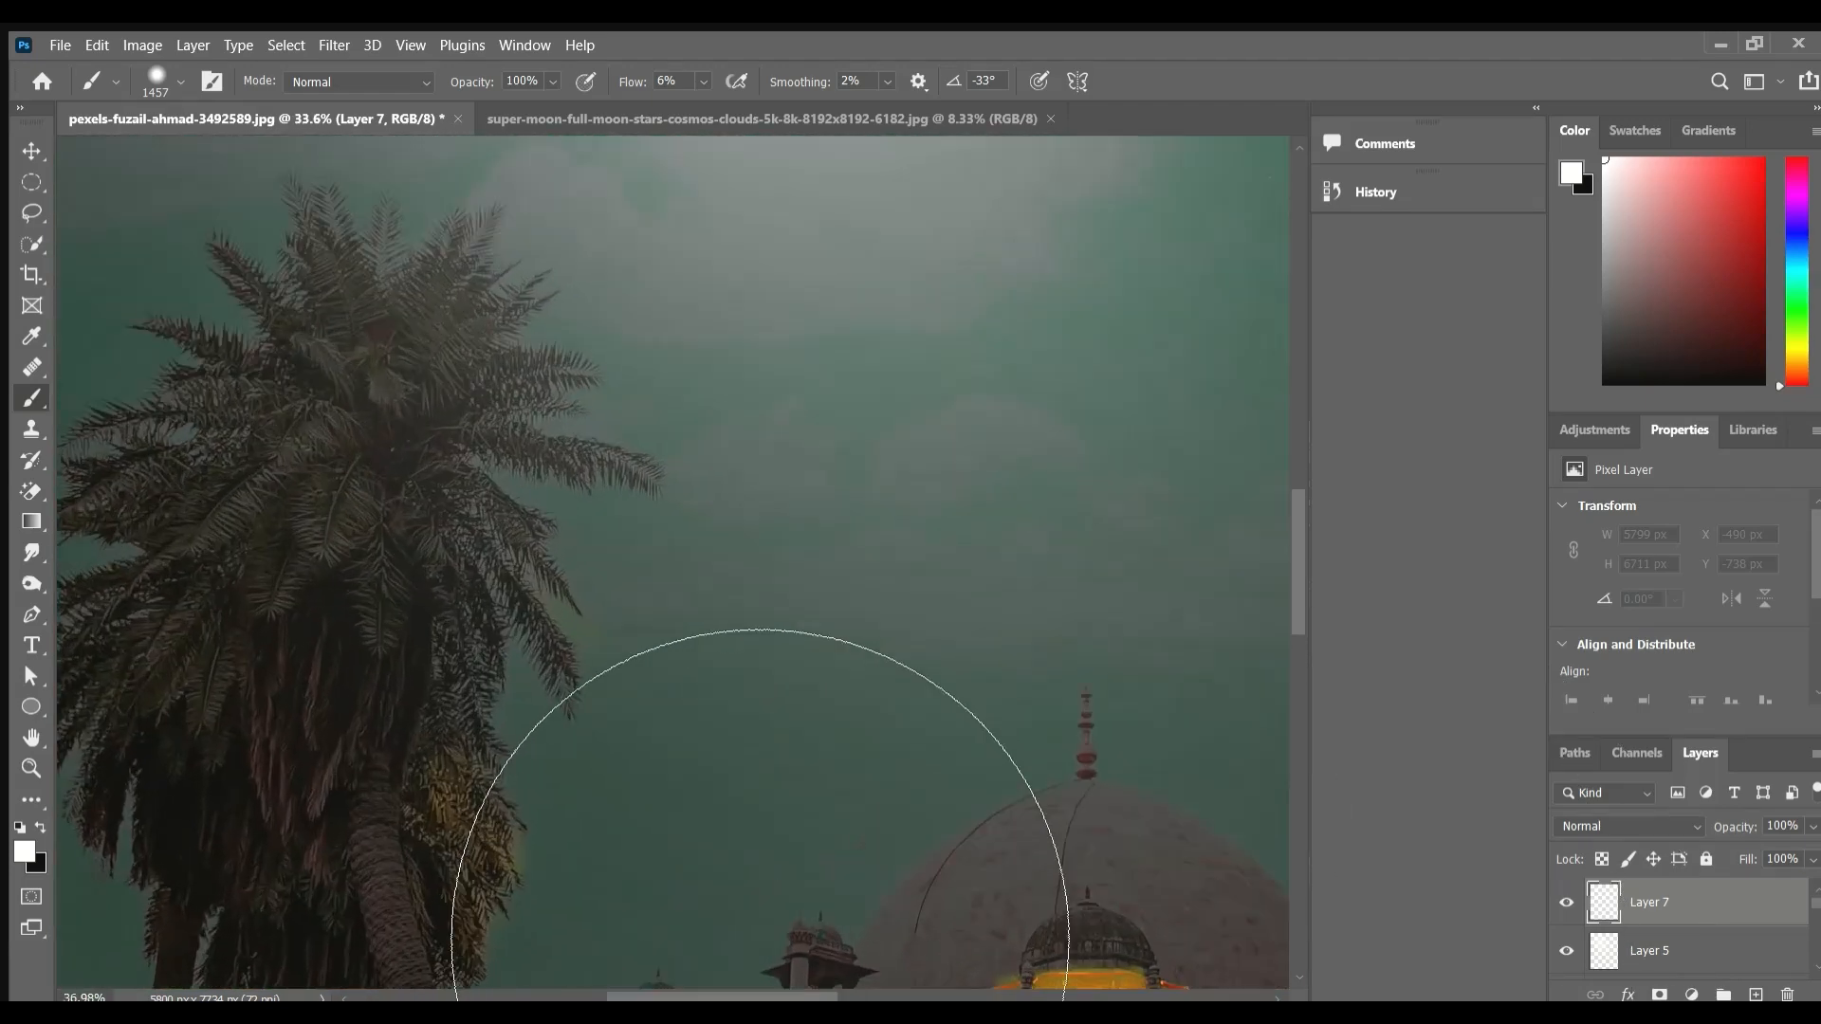
Paint soft white highlights over the fronds of the left palms on Layer 7 at 6% flow.
left_click_drag(787, 711, 1117, 1023)
mouse_move(517, 338)
left_mouse_down()
mouse_move(508, 258)
mouse_move(699, 569)
mouse_move(646, 851)
left_mouse_up()
left_click_drag(509, 559, 811, 905)
mouse_move(669, 521)
left_mouse_down()
mouse_move(679, 645)
mouse_move(560, 578)
left_mouse_up()
left_click_drag(740, 795, 854, 595)
mouse_move(853, 578)
left_mouse_down()
mouse_move(601, 845)
mouse_move(872, 949)
left_mouse_up()
left_click_drag(845, 822, 997, 717)
left_click_drag(669, 588, 493, 649)
left_click_drag(728, 652, 854, 479)
mouse_move(744, 773)
left_mouse_down()
mouse_move(569, 573)
mouse_move(455, 735)
left_mouse_up()
mouse_move(1090, 721)
left_mouse_down()
mouse_move(825, 670)
mouse_move(560, 578)
mouse_move(626, 834)
left_mouse_up()
Paint white highlights over the fronds of both right palms on Layer 7 with a 120 px brush at 6% flow.
scroll(647, 594, "down", 8)
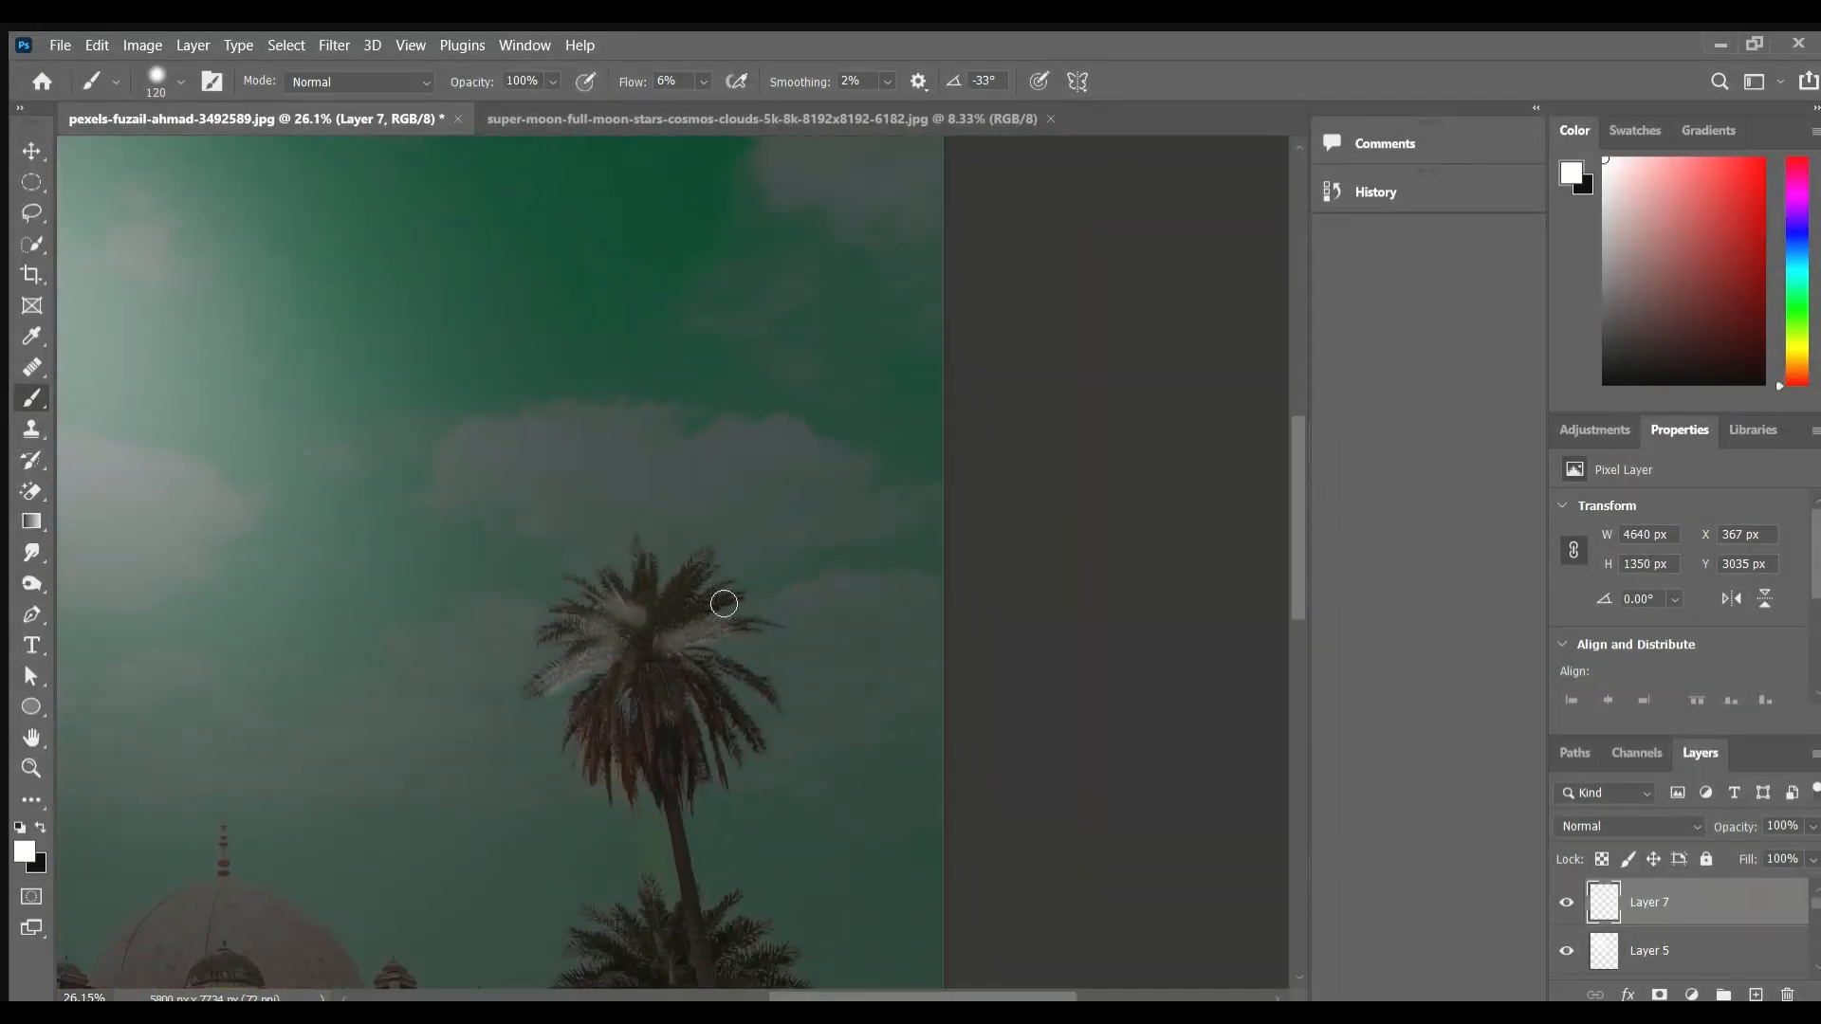
left_click_drag(619, 758, 567, 533)
left_click_drag(607, 688, 587, 767)
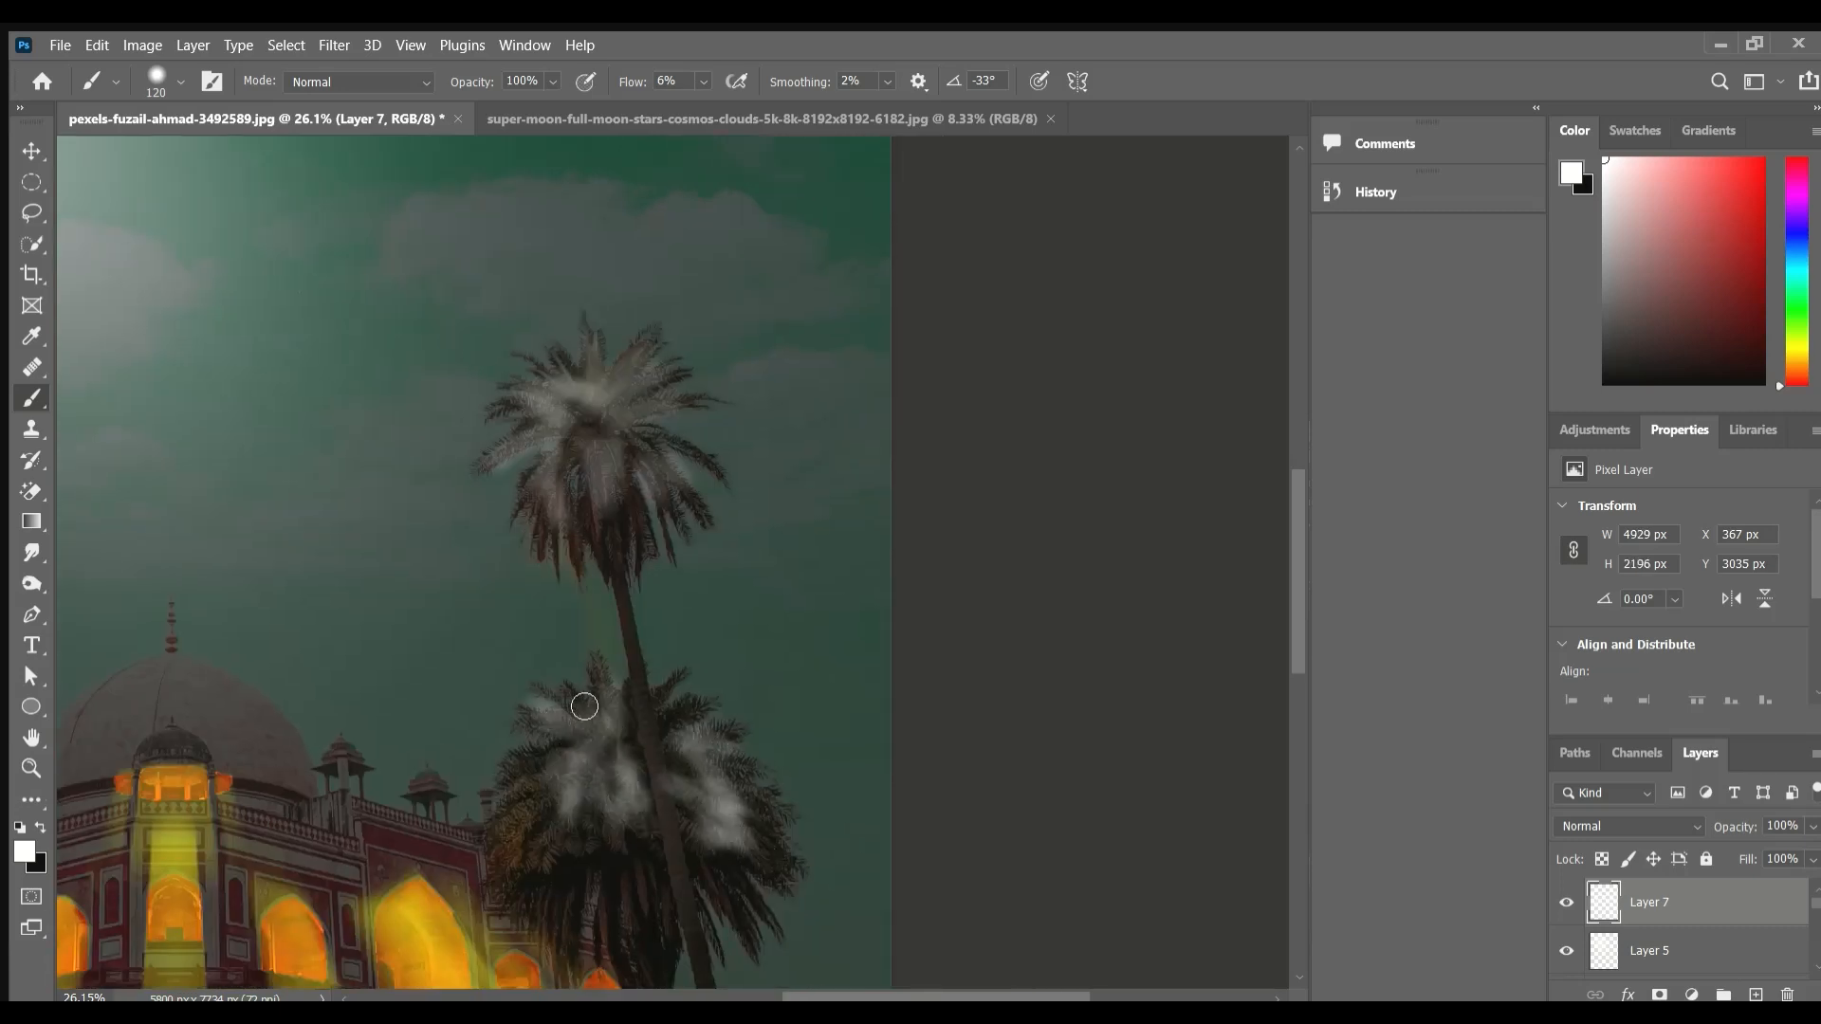
Set Layer 7's blend mode to Soft Light.
left_click_drag(544, 829, 996, 821)
scroll(835, 768, "down", 6)
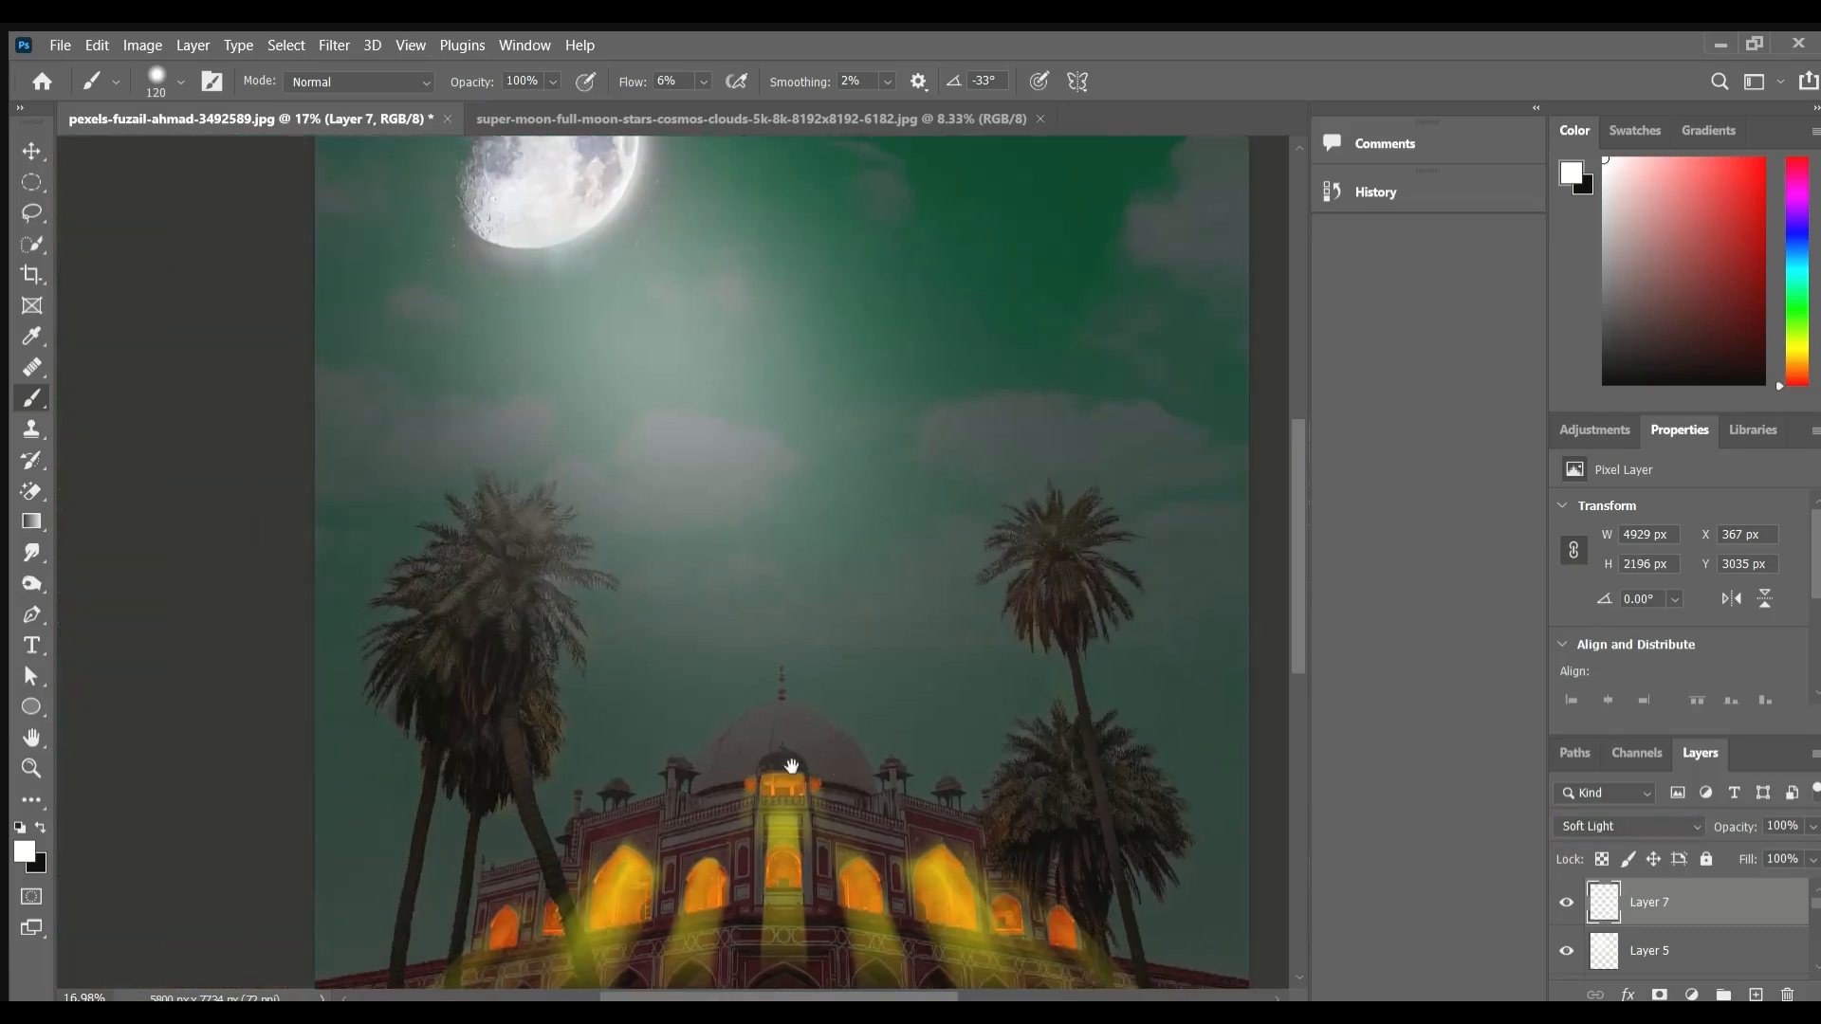
left_click_drag(859, 833, 774, 807)
Brush white moonlight over the main dome on Layer 7 with a soft 338 px brush at 6% flow.
scroll(774, 807, "up", 3)
scroll(948, 595, "up", 5)
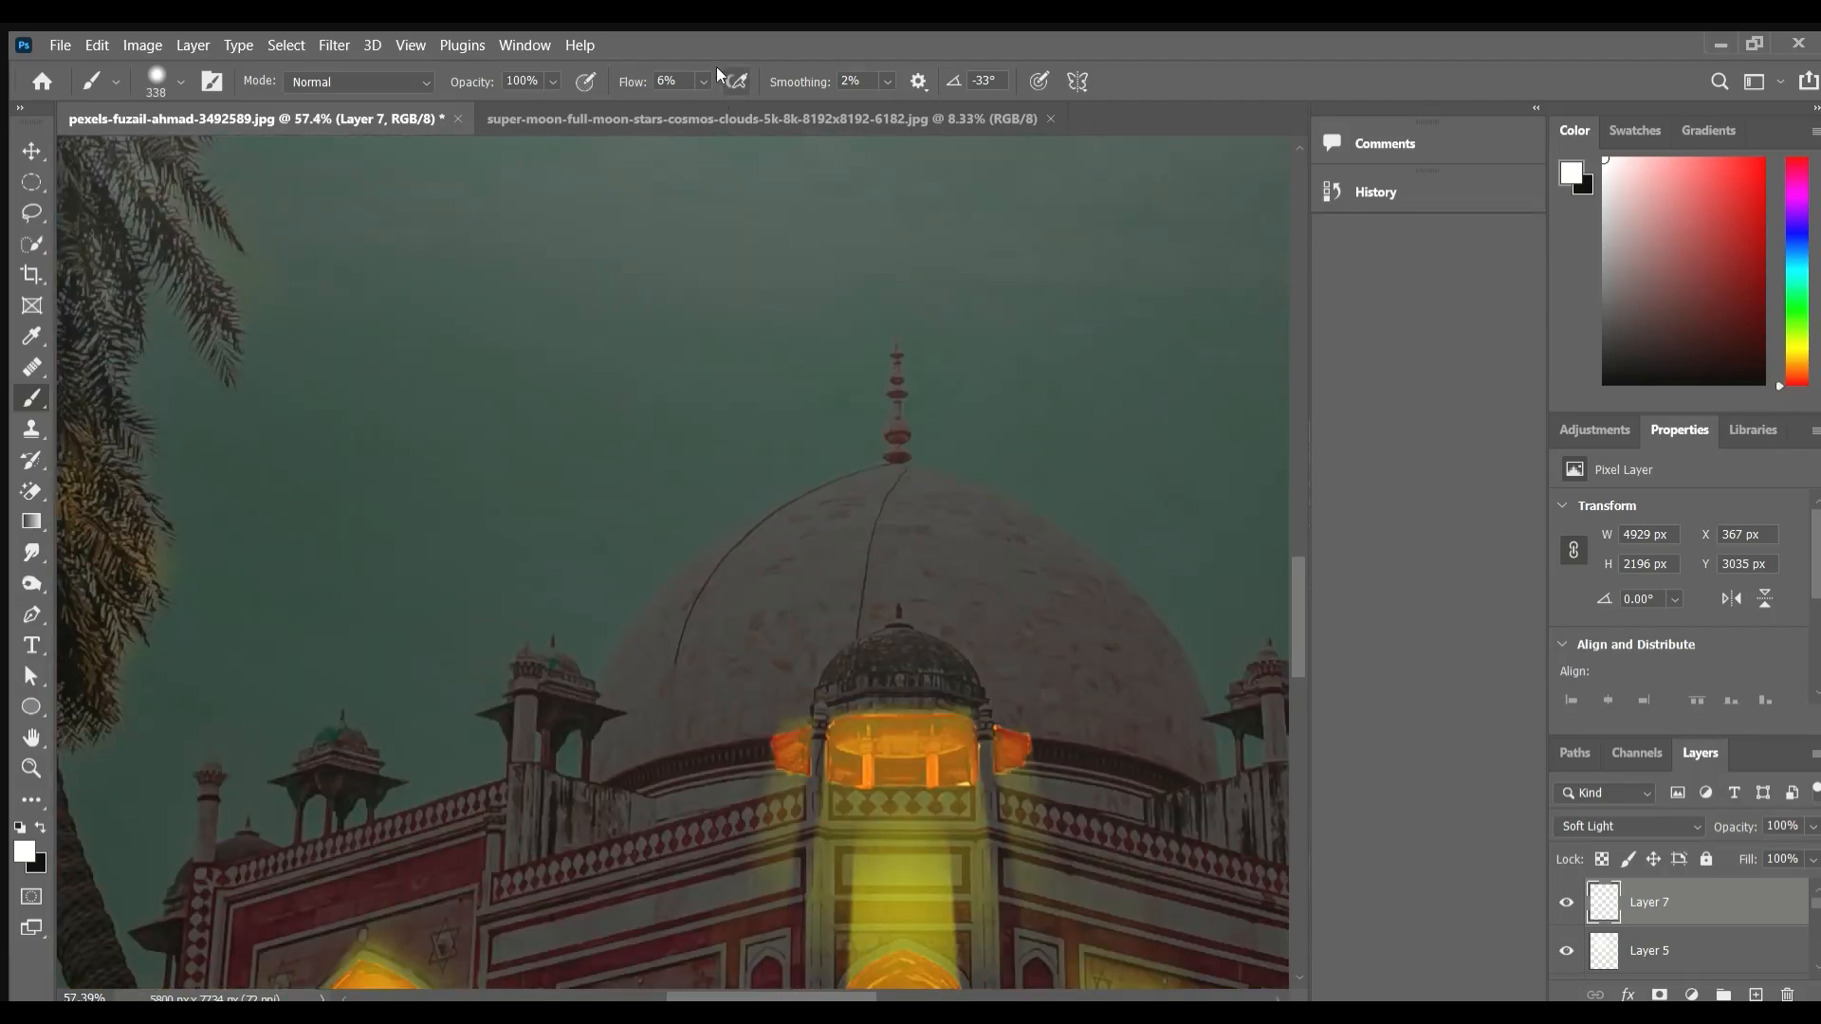
mouse_move(817, 631)
left_mouse_down()
mouse_move(821, 683)
mouse_move(981, 755)
left_mouse_up()
left_click_drag(965, 468, 454, 370)
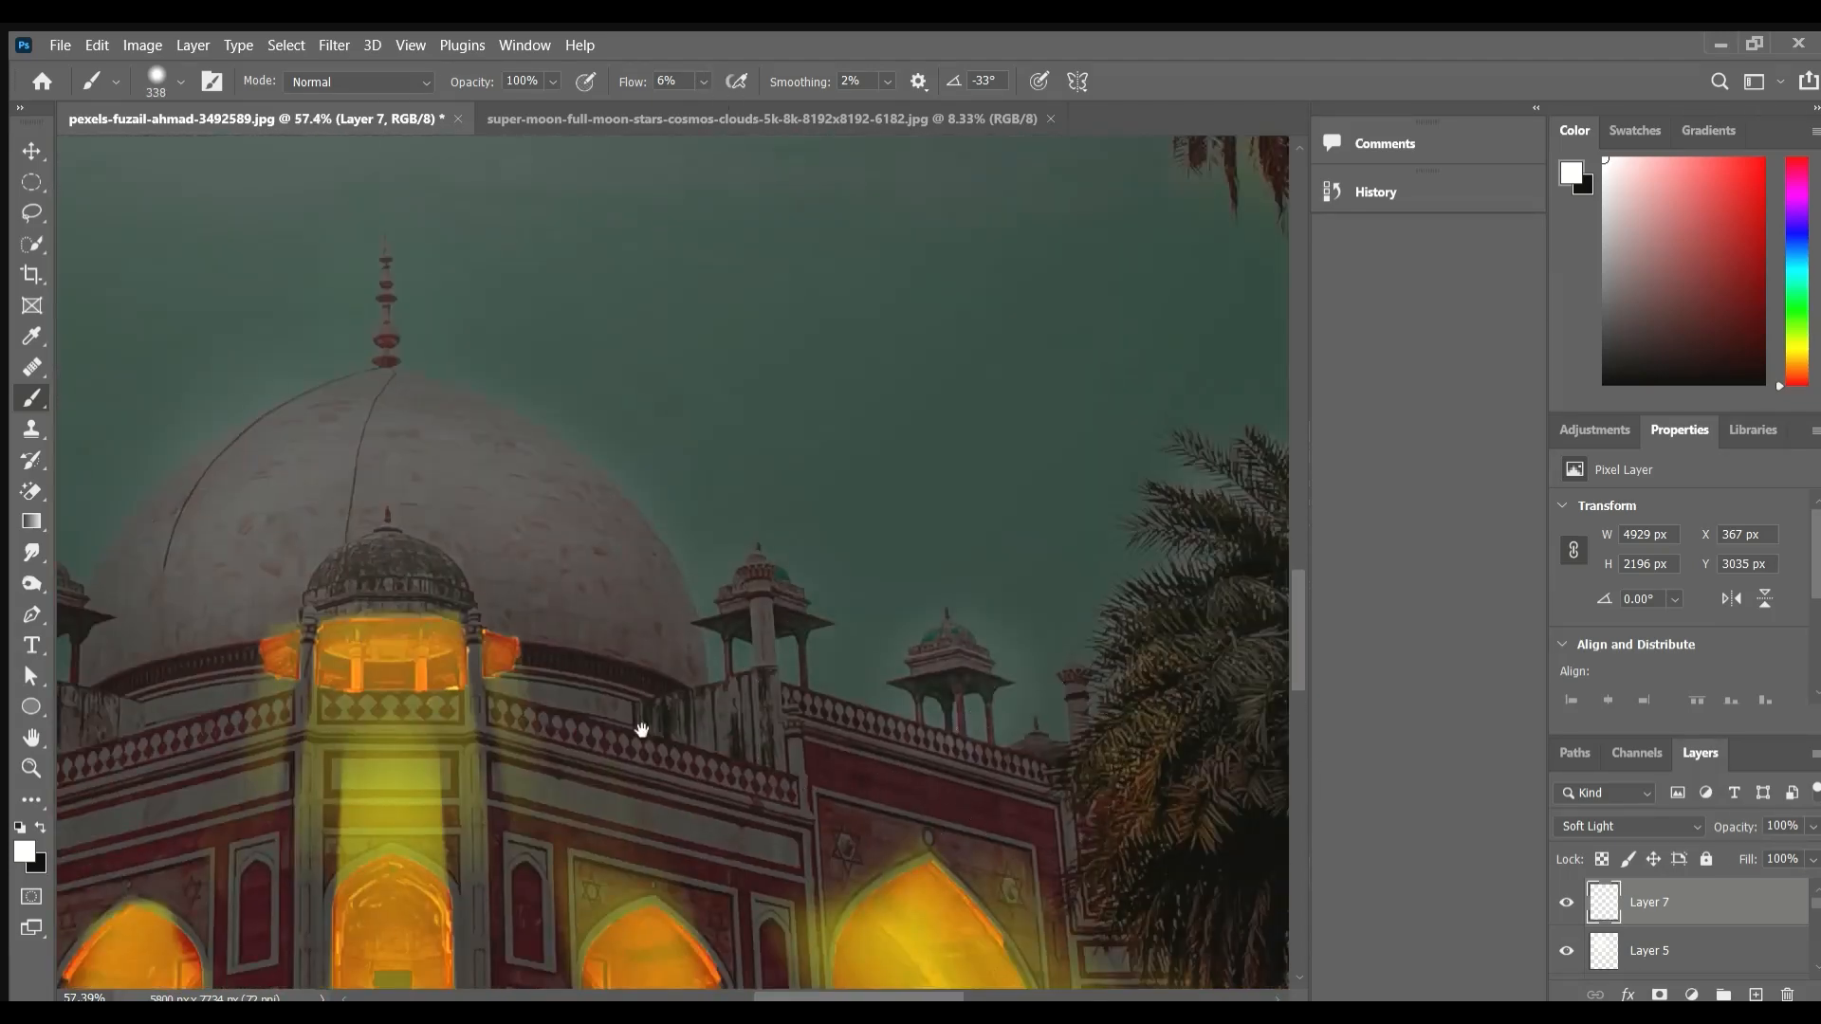
Paint the same soft white moonlight over the rooftop turrets on both sides of the dome.
left_click_drag(641, 731, 1270, 825)
left_click_drag(565, 817, 356, 858)
left_click_drag(697, 806, 771, 872)
left_click_drag(1028, 614, 1161, 546)
mouse_move(1280, 735)
left_mouse_down()
mouse_move(894, 569)
mouse_move(1070, 678)
left_mouse_up()
scroll(1048, 740, "down", 6)
scroll(904, 684, "up", 5)
left_click_drag(904, 684, 634, 825)
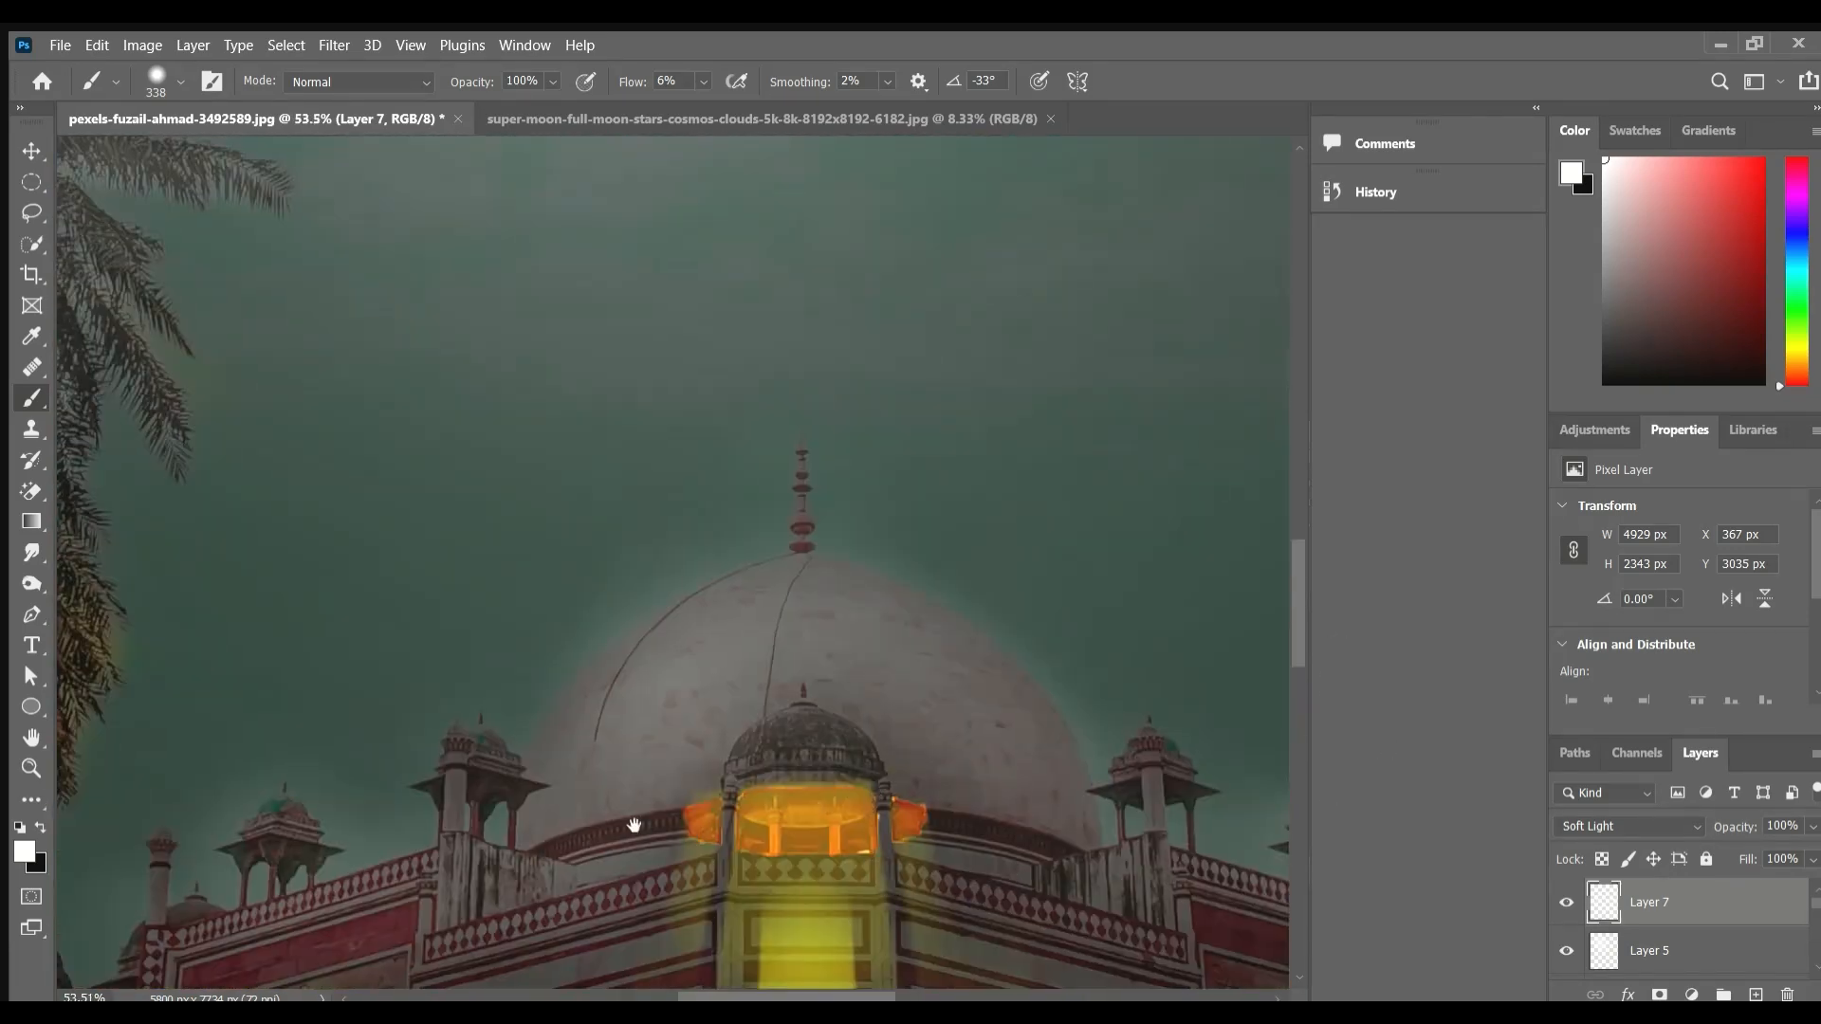
scroll(955, 699, "down", 7)
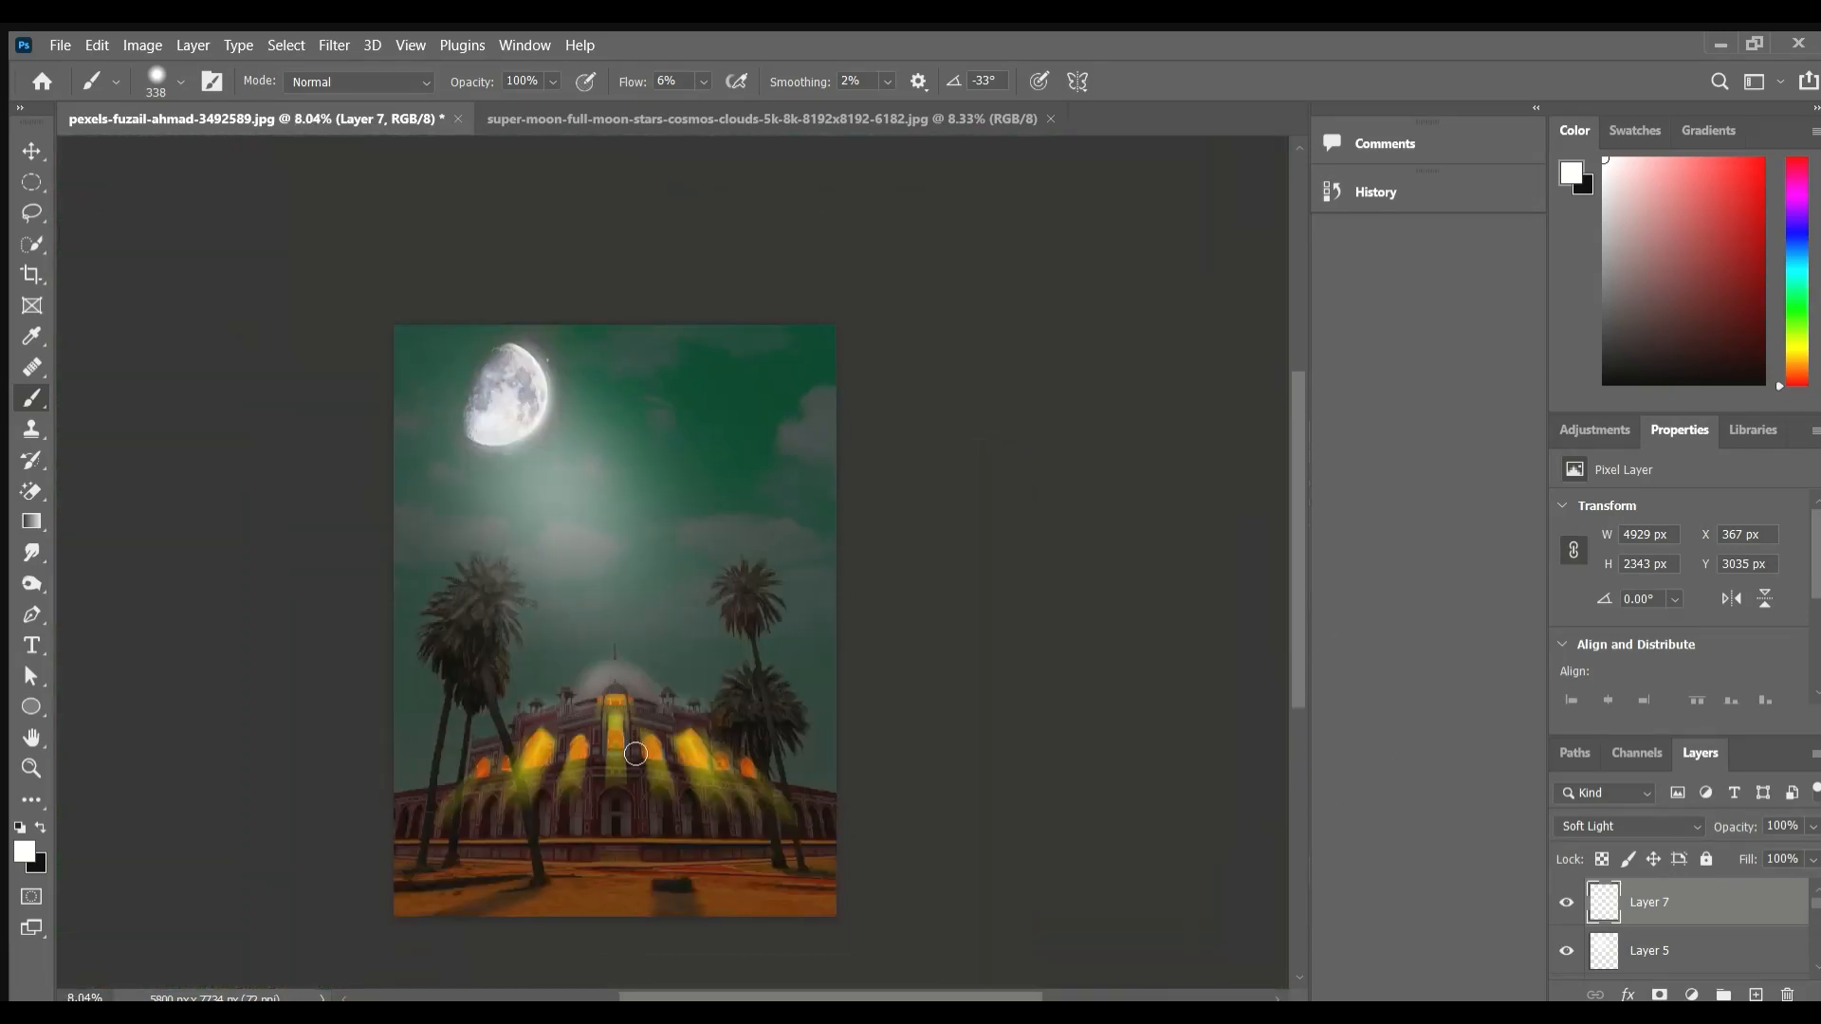